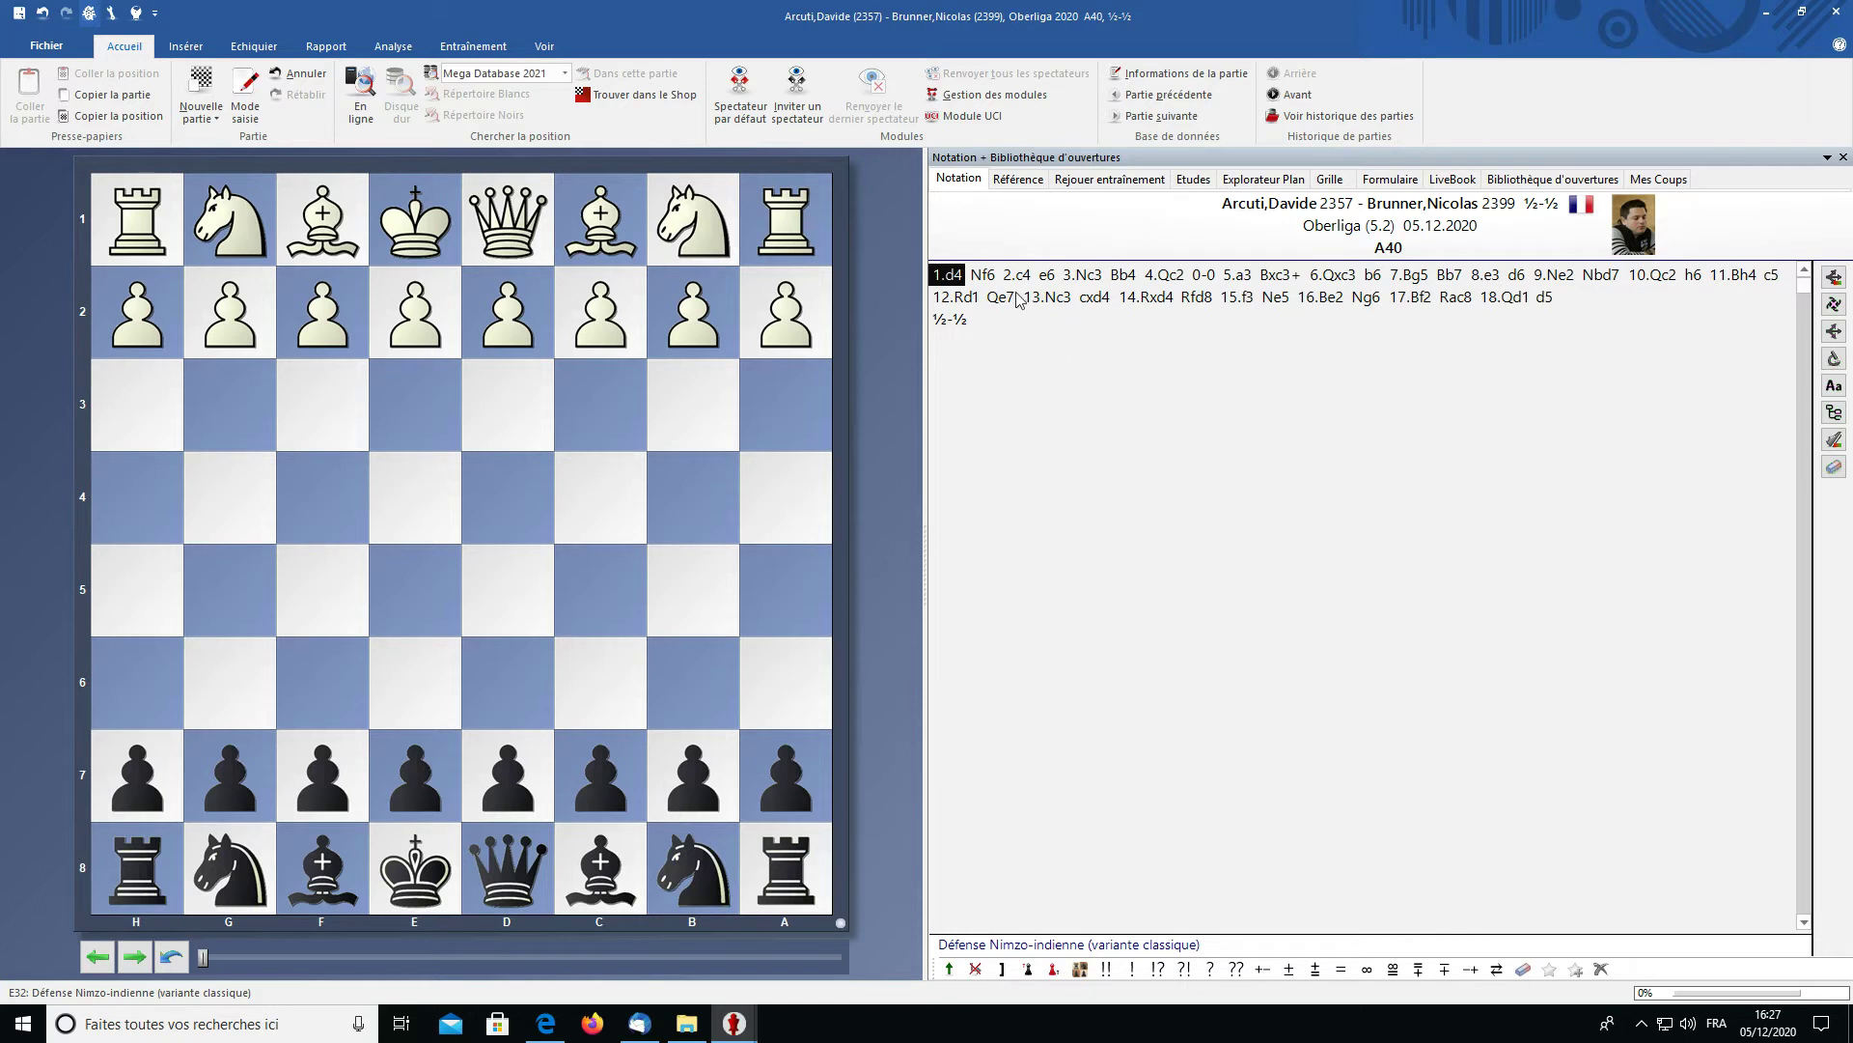
- Play through the game's opening moves up to Black's 3...Bb4
{"action": "left_click", "coordinate": [990, 282]}
{"action": "key", "text": "Right"}
{"action": "key", "text": "Right"}
{"action": "key", "text": "Right"}
{"action": "key", "text": "Right"}
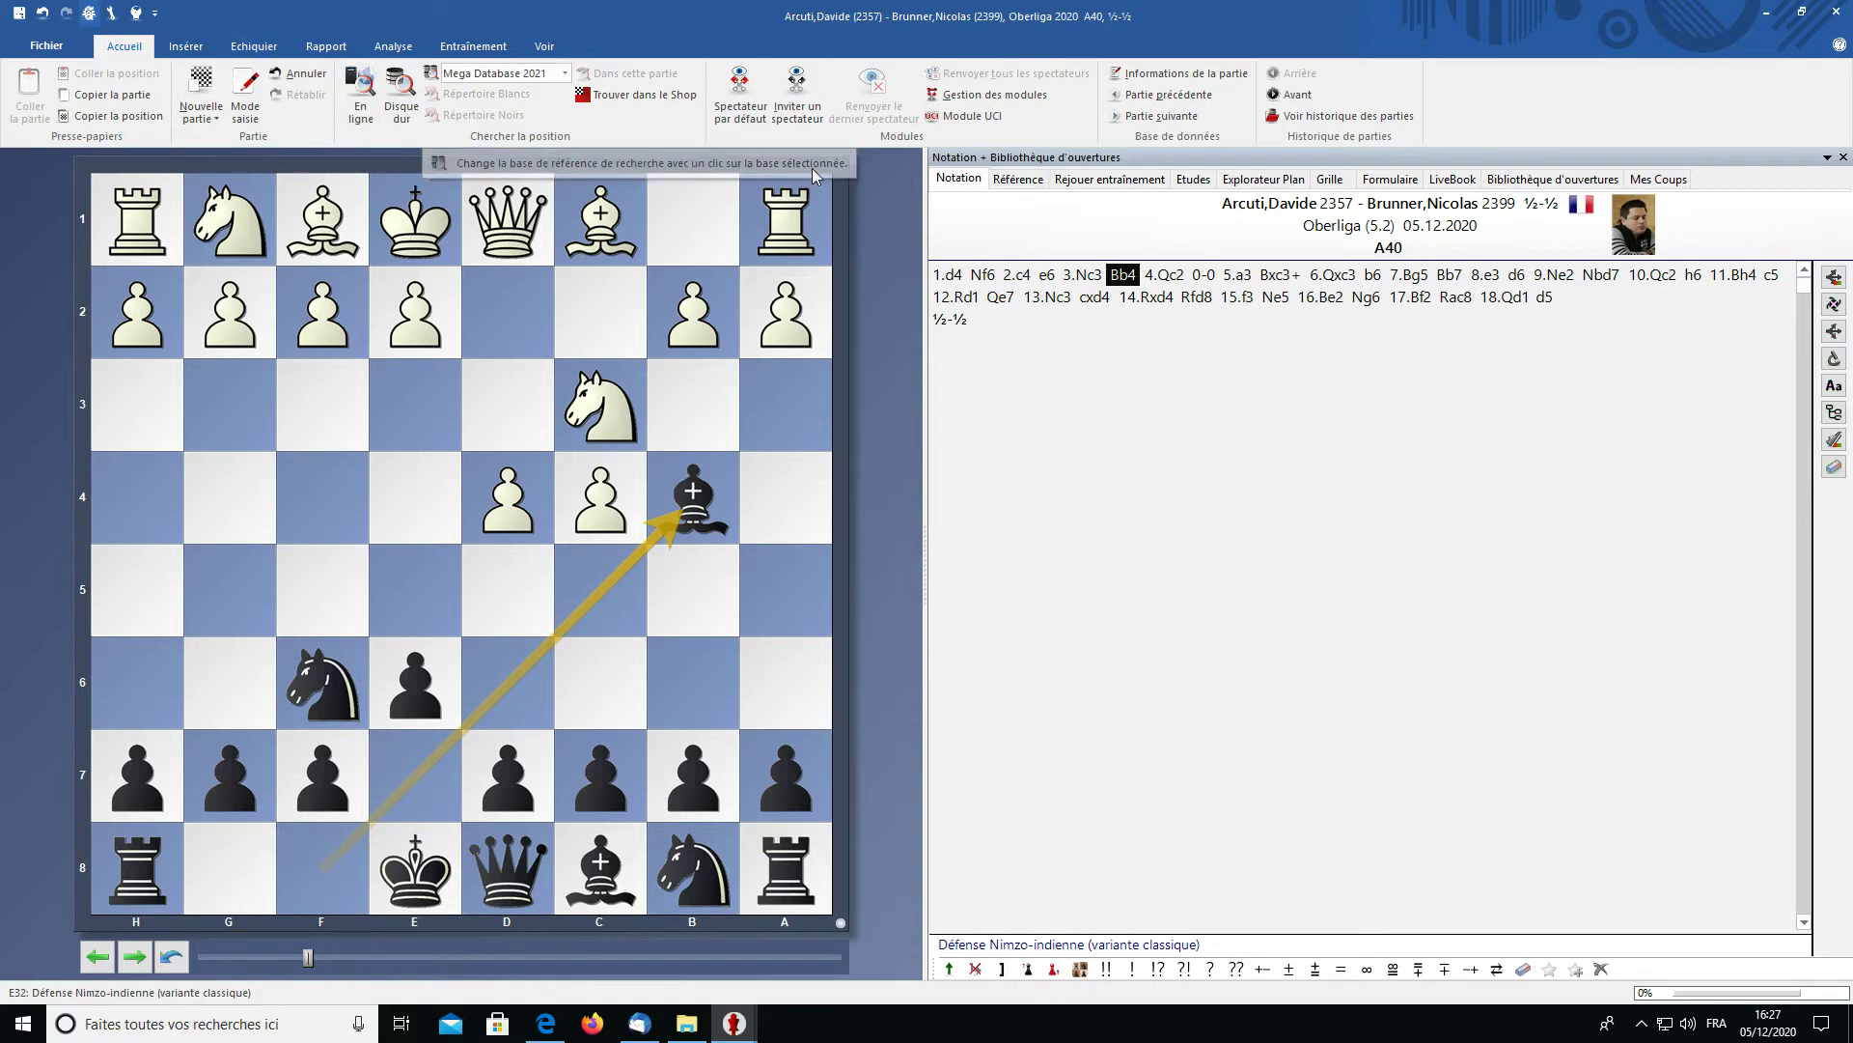
- Consult the reference database statistics for the position after 3...Bb4 and return to the game notation
{"action": "left_click", "coordinate": [541, 47]}
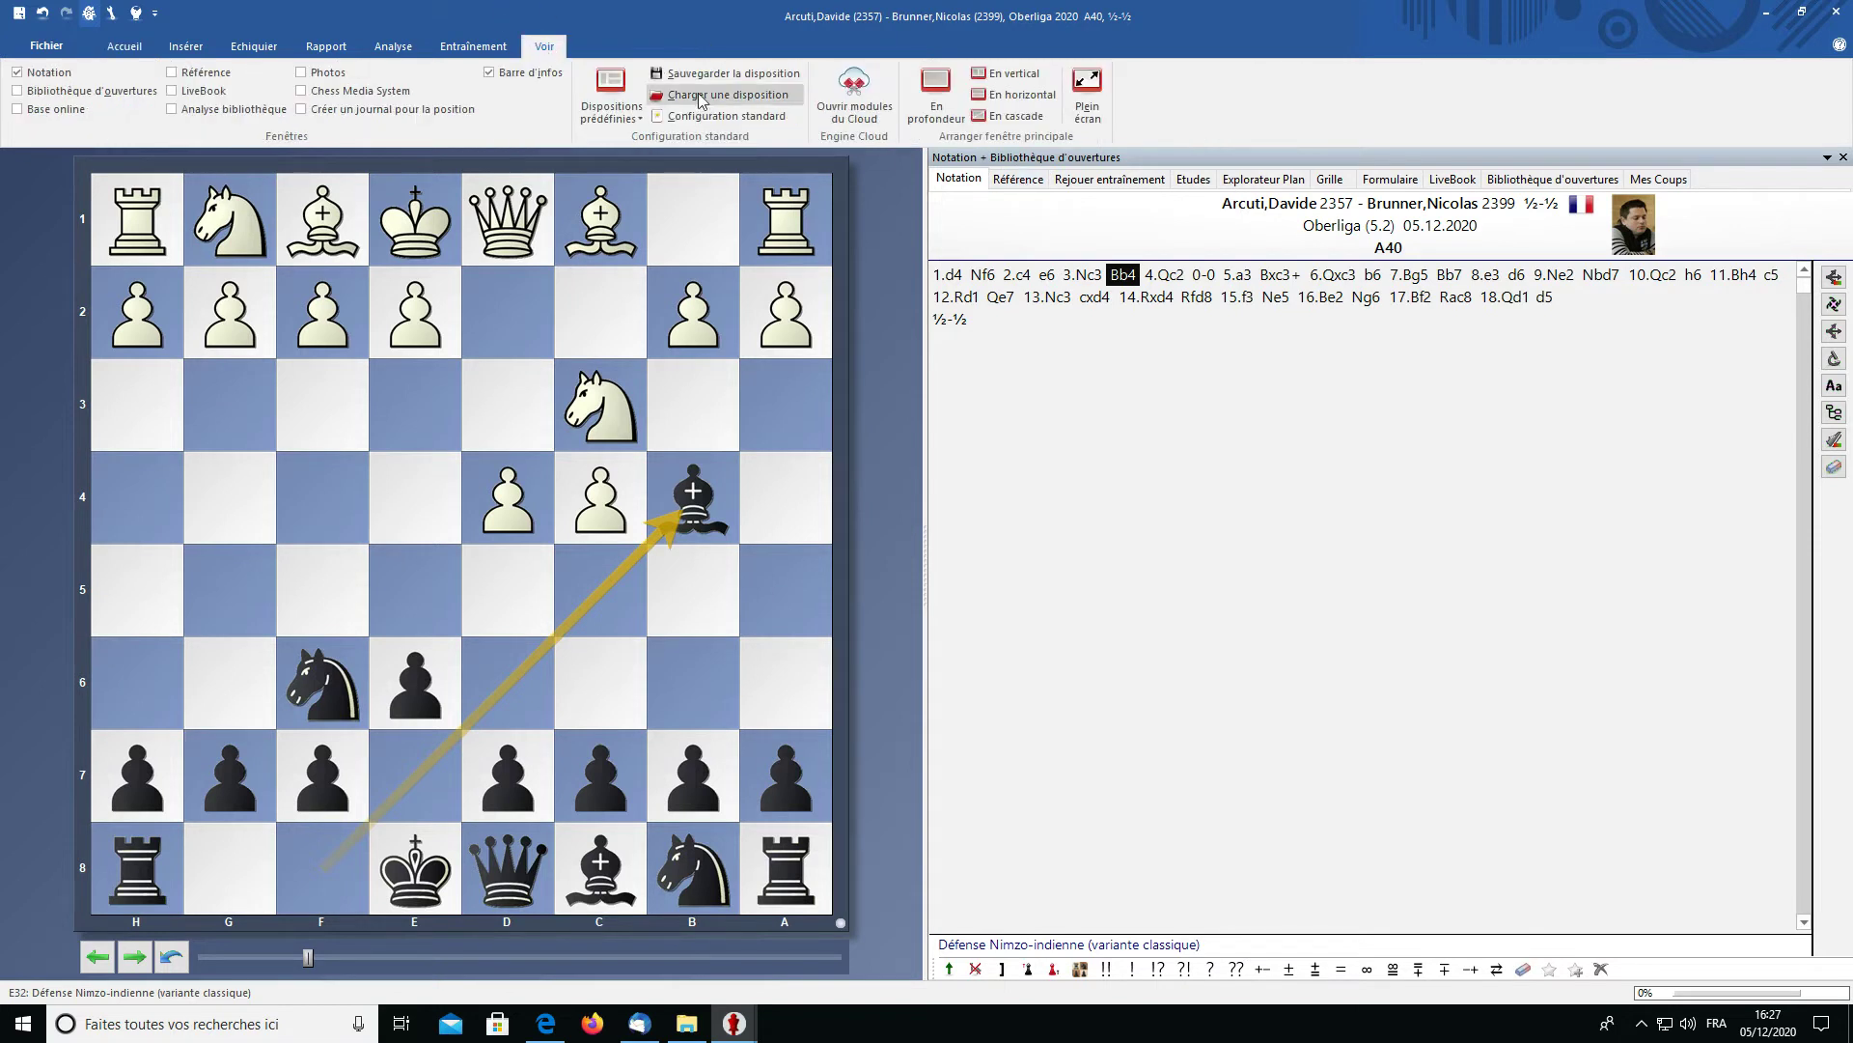
{"action": "left_click", "coordinate": [151, 49]}
{"action": "left_click", "coordinate": [1018, 179]}
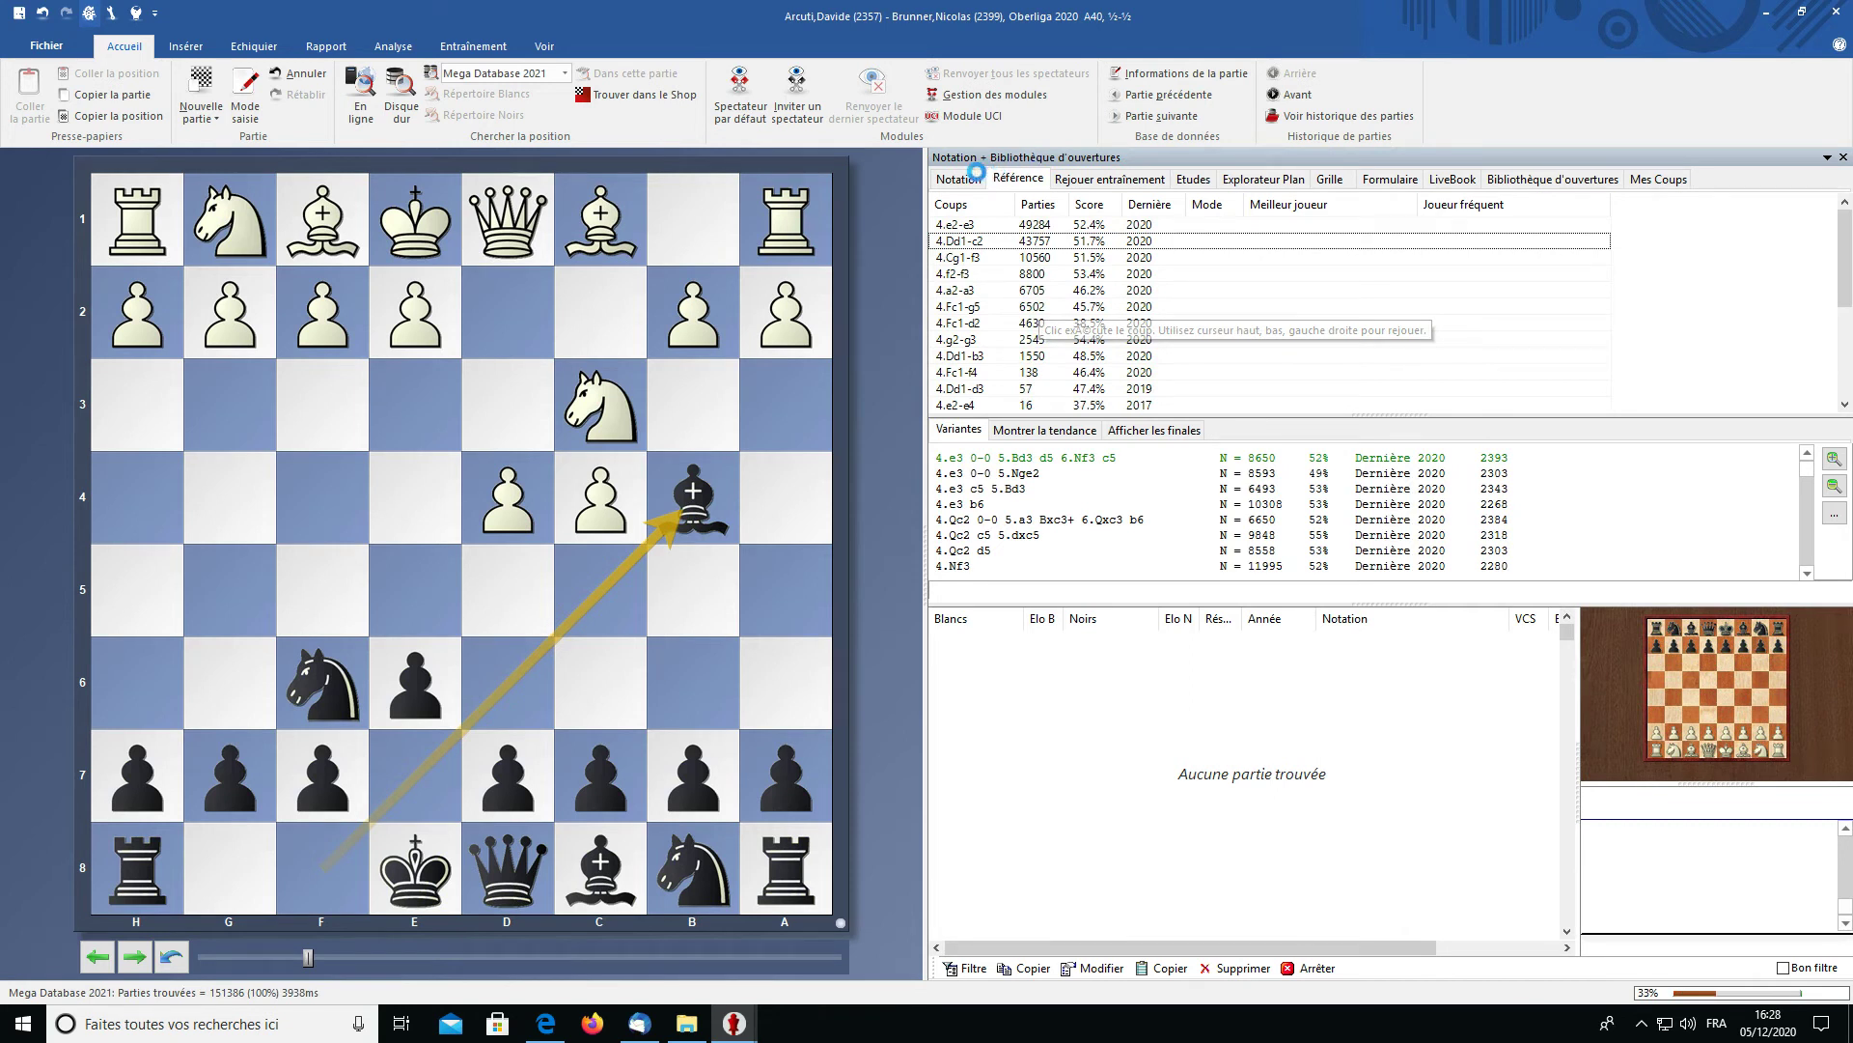
{"action": "left_click", "coordinate": [975, 173]}
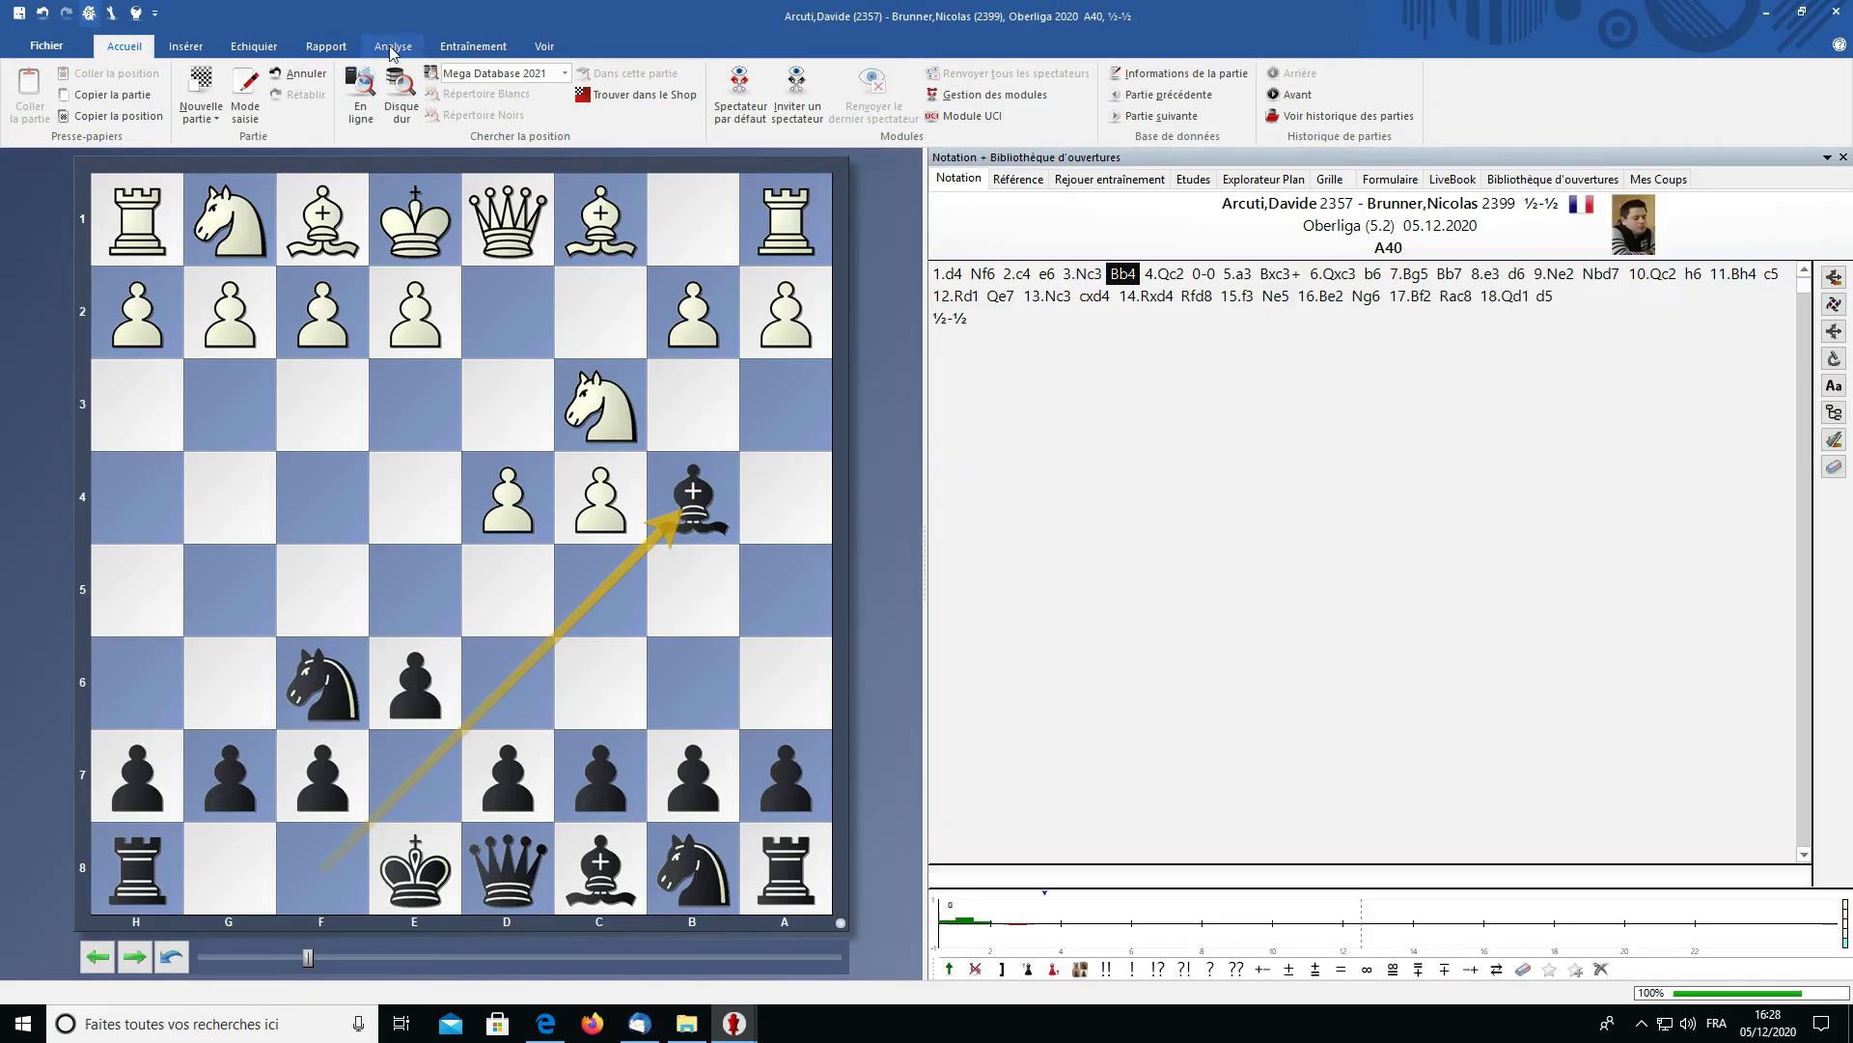
- Display the Référence window as a separate pane alongside the board
{"action": "left_click", "coordinate": [544, 46]}
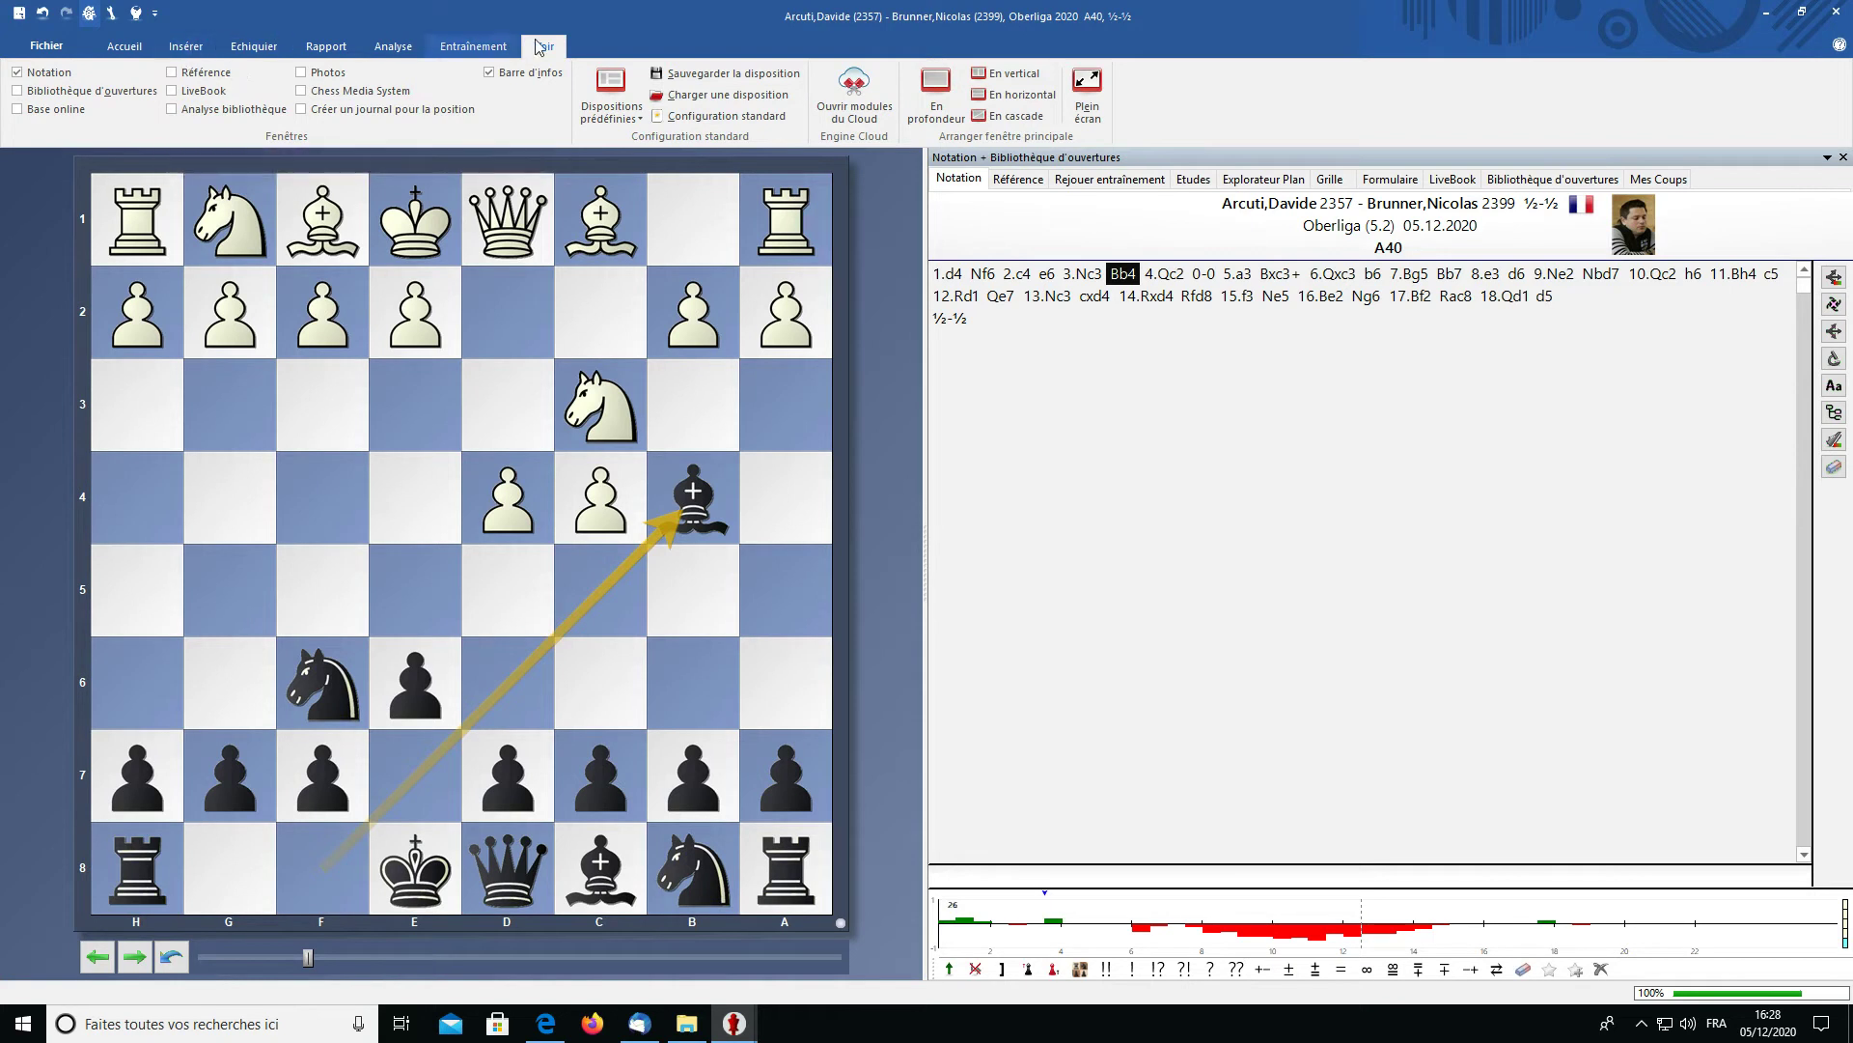
{"action": "left_click", "coordinate": [216, 75]}
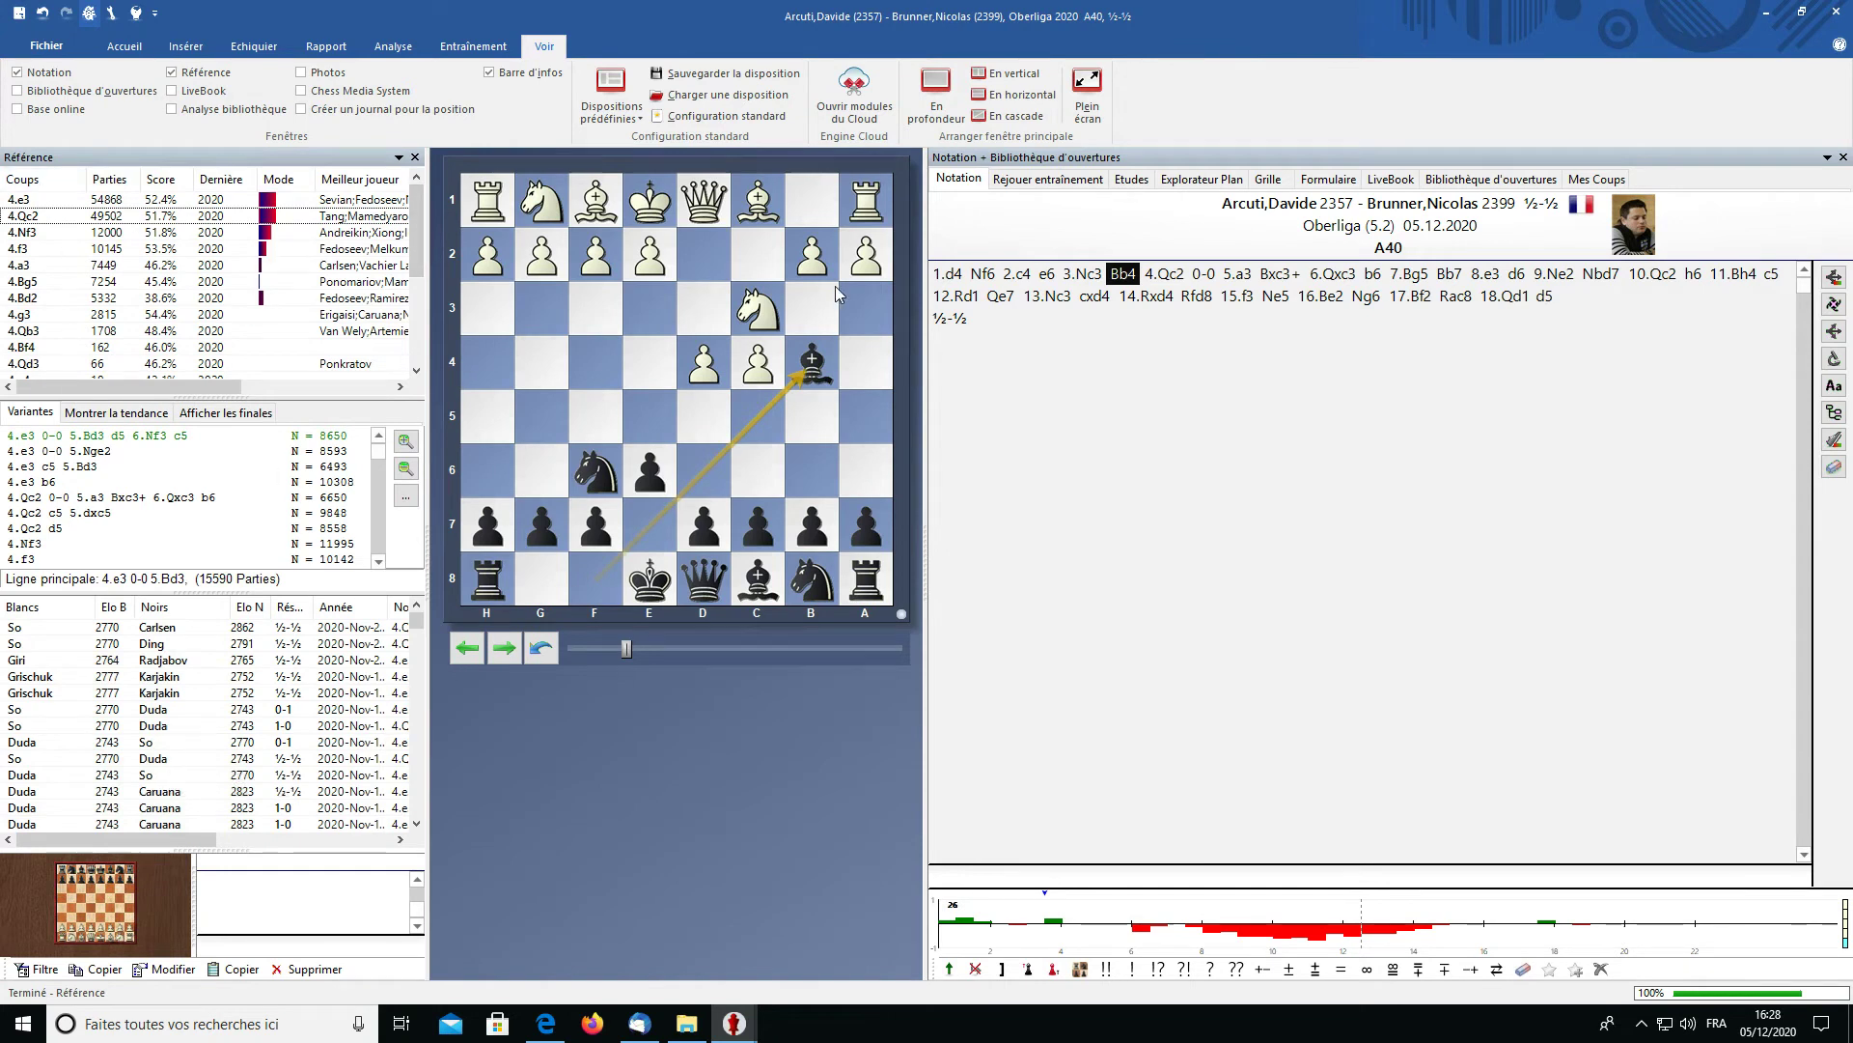
- Add 4.e3 as a variation to 4.Qc2 and give it the text comment "Coup principal." after the move
{"action": "left_click", "coordinate": [1137, 278]}
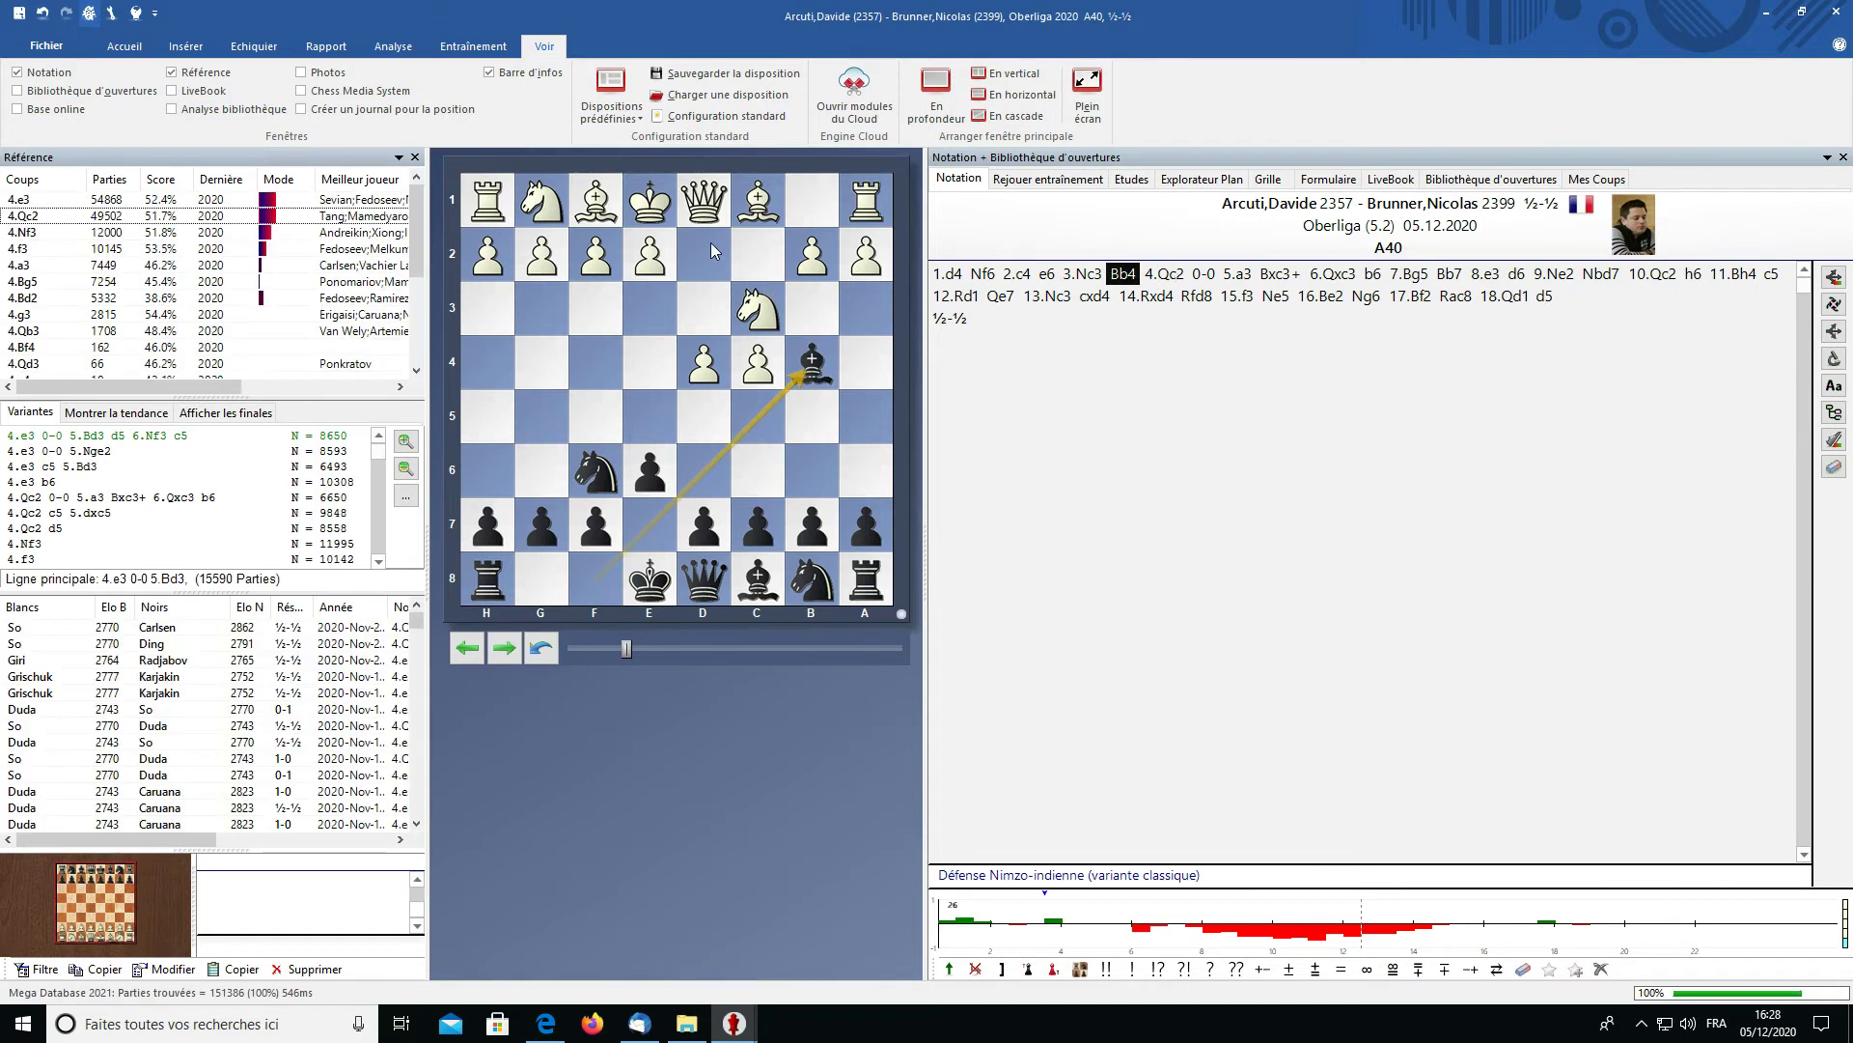
{"action": "left_click_drag", "start_coordinate": [670, 264], "coordinate": [649, 307]}
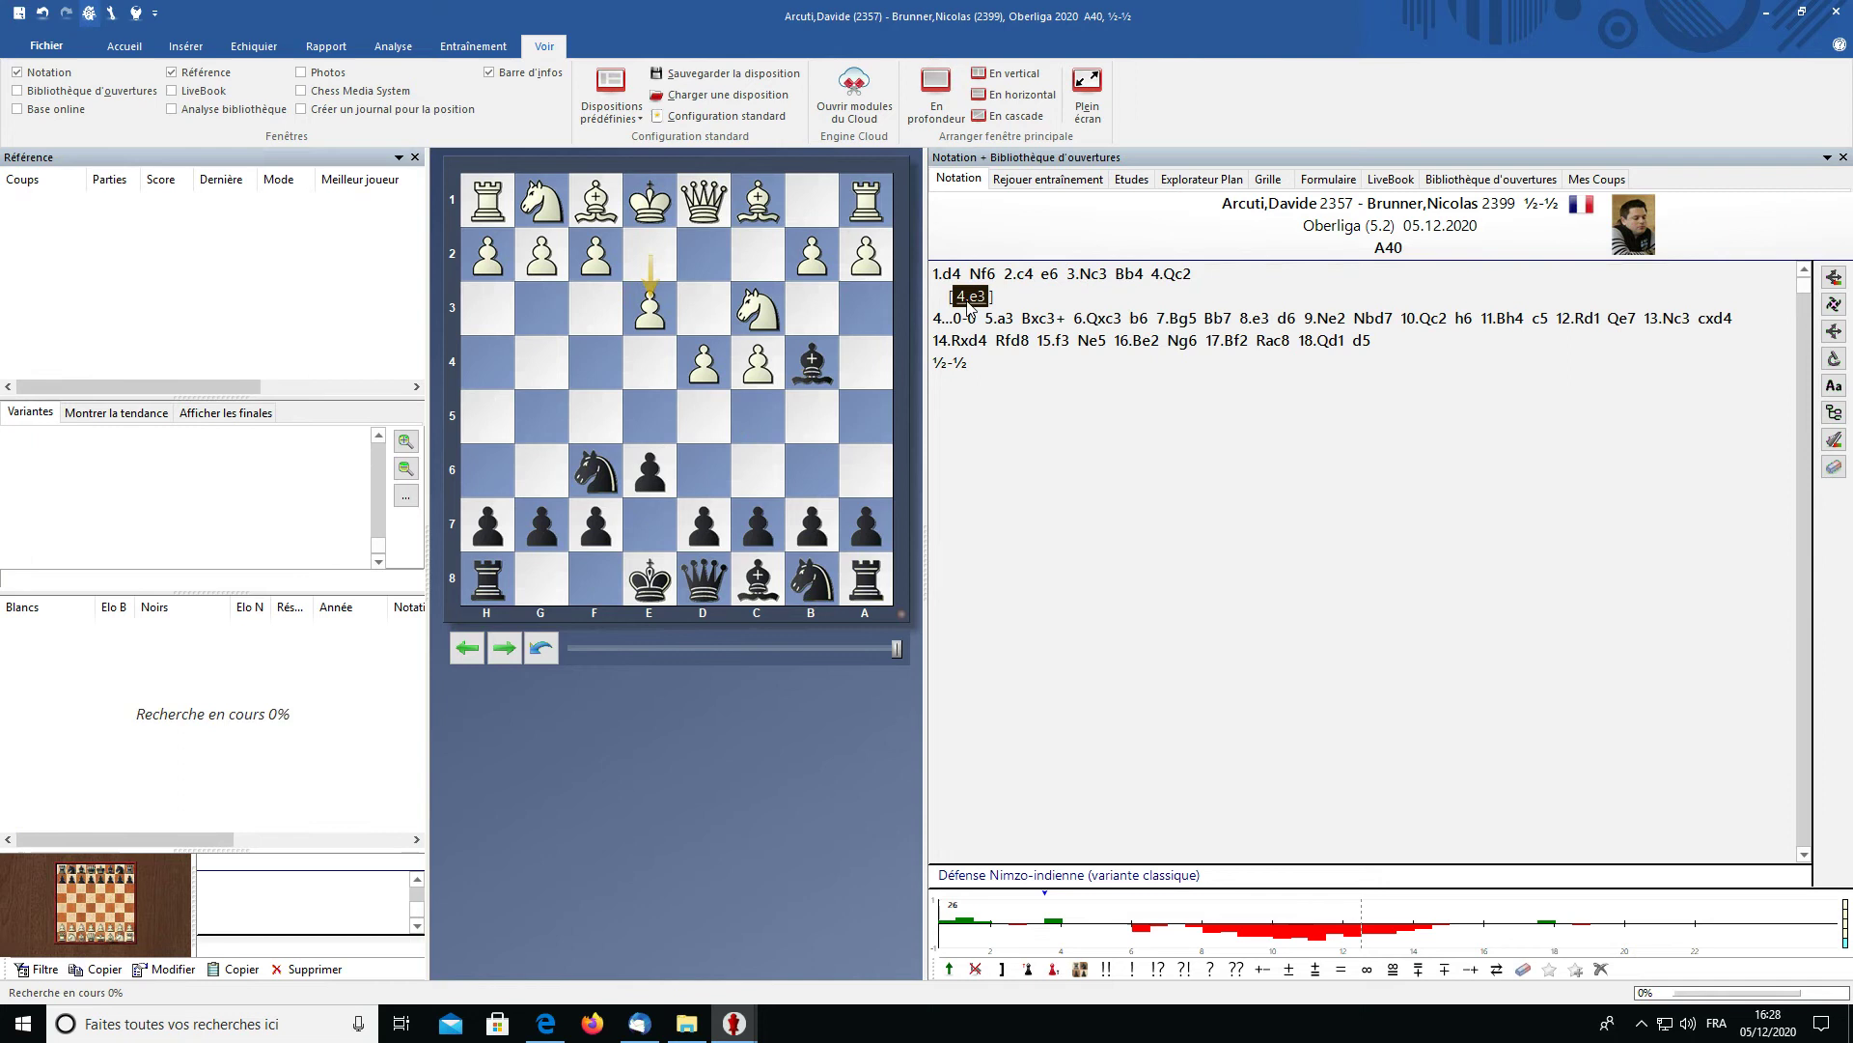
{"action": "right_click", "coordinate": [967, 298]}
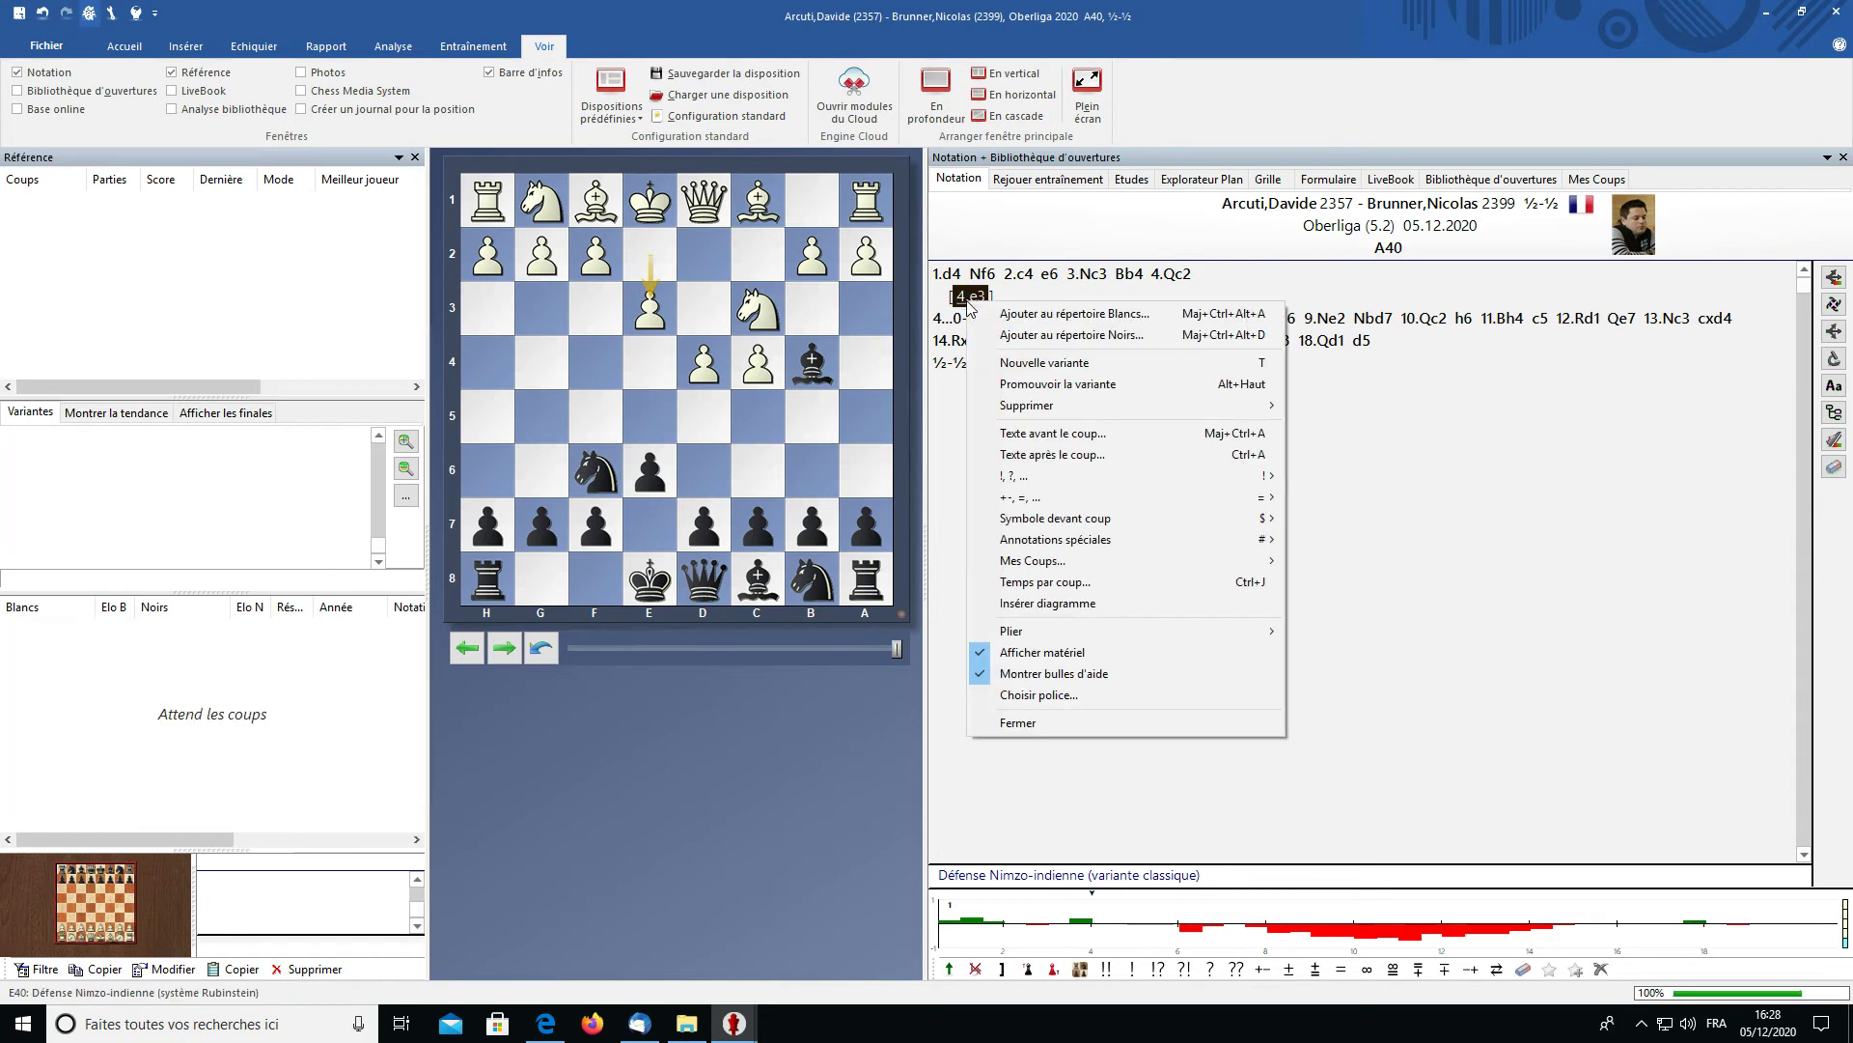
{"action": "left_click", "coordinate": [1055, 454]}
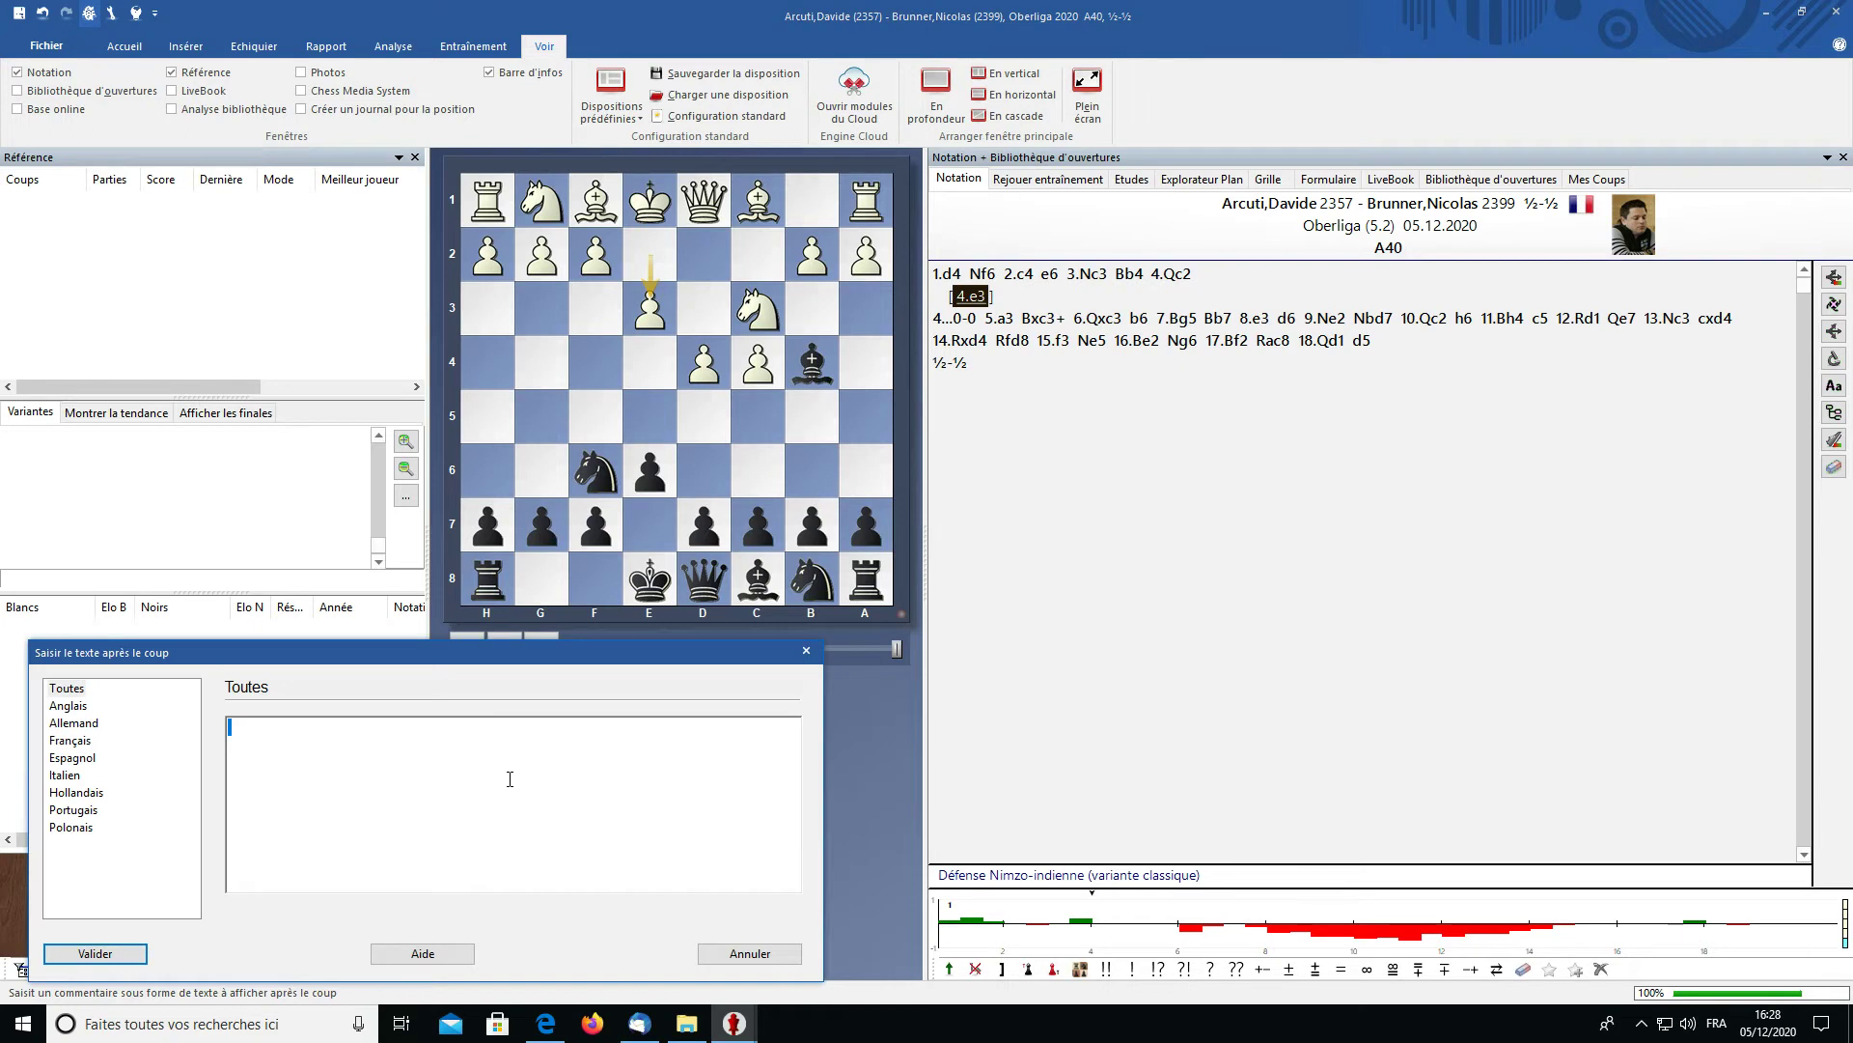
{"action": "type", "text": "Coup principal."}
{"action": "left_click", "coordinate": [103, 954]}
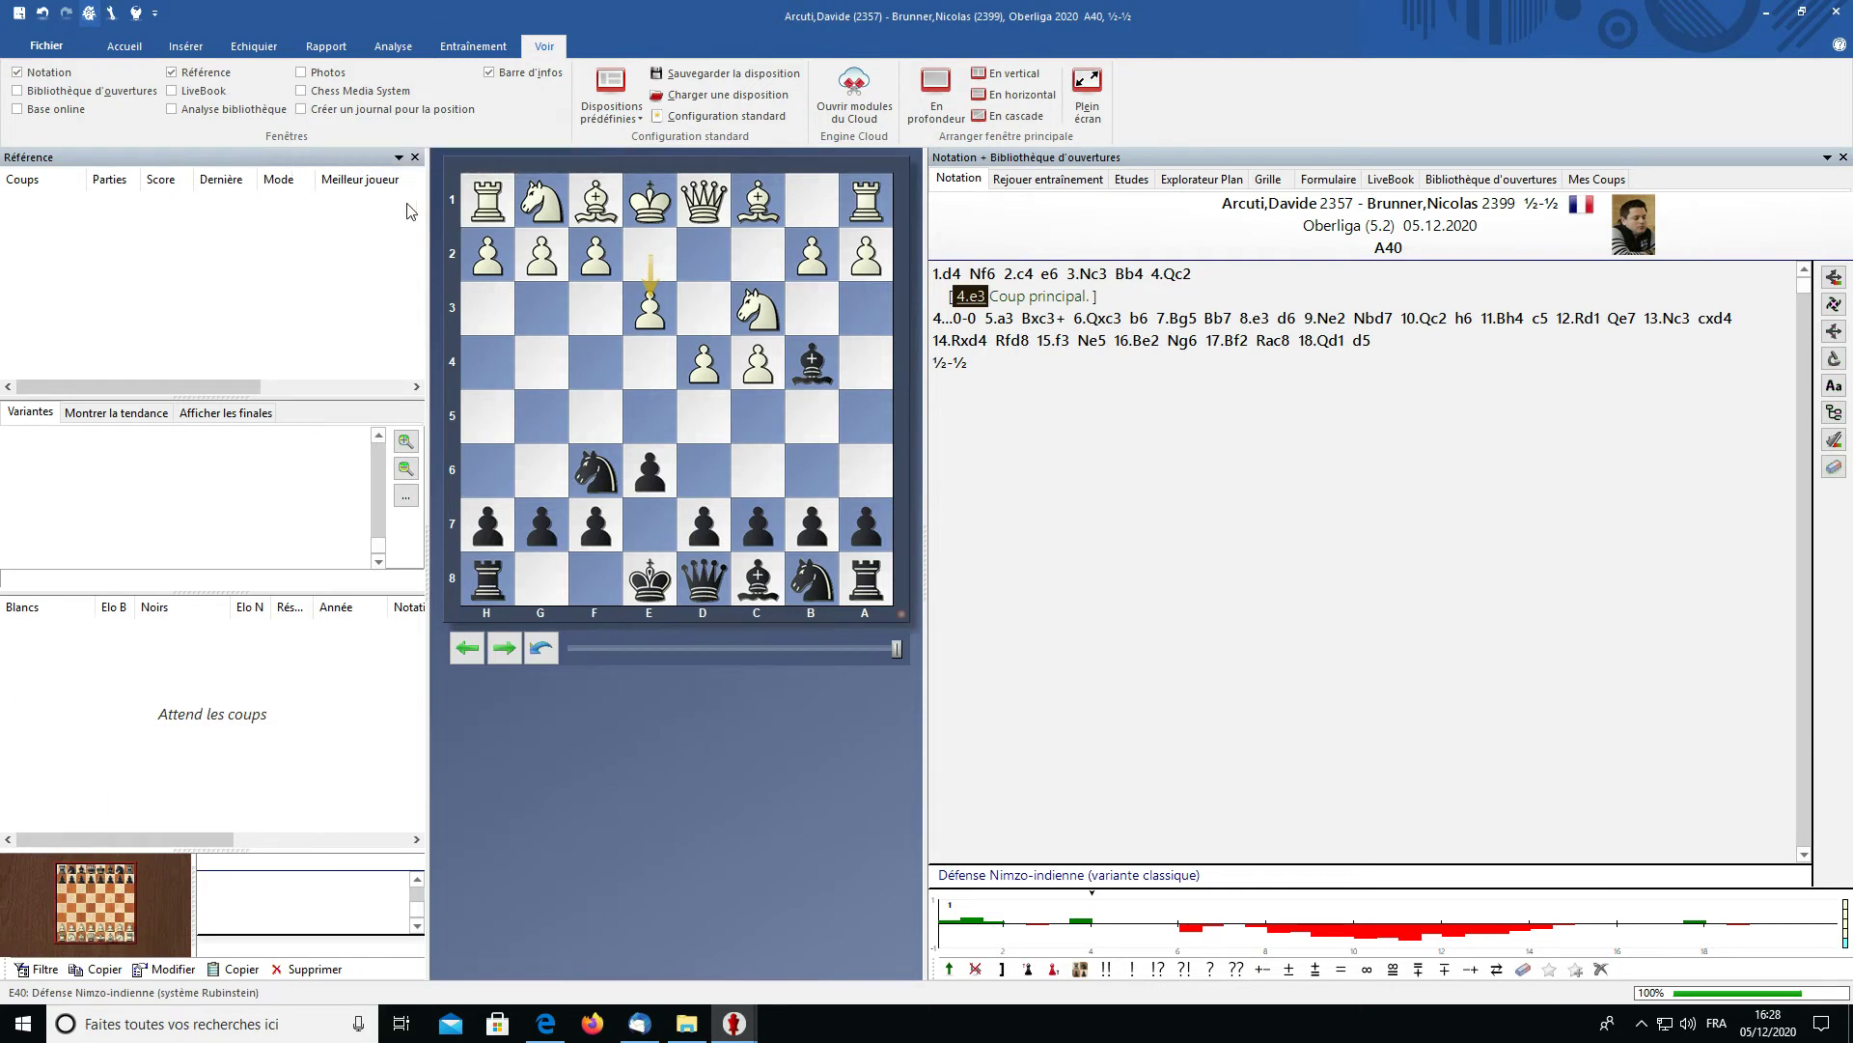
- Add the variation 6...d6 7.Bg5 Nbd7 as an alternative to the main line's 6...b6
{"action": "left_click", "coordinate": [1188, 278]}
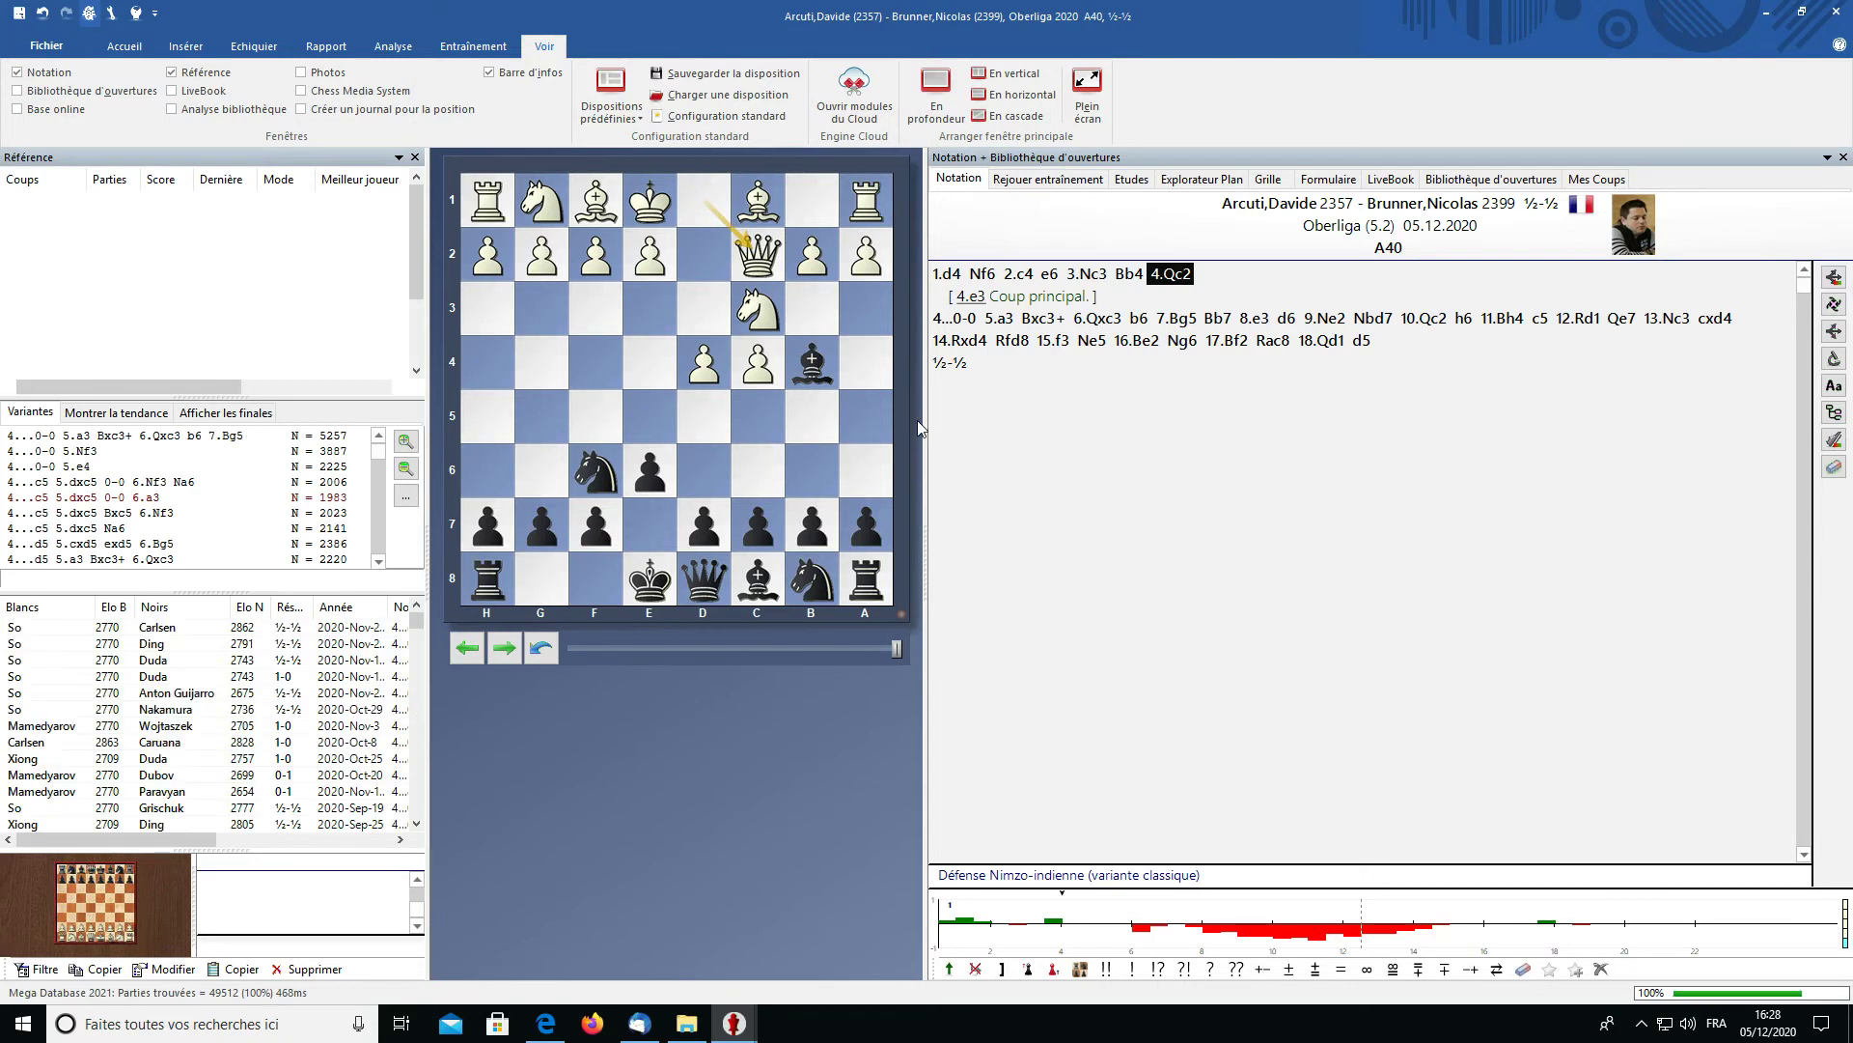
{"action": "key", "text": "Right"}
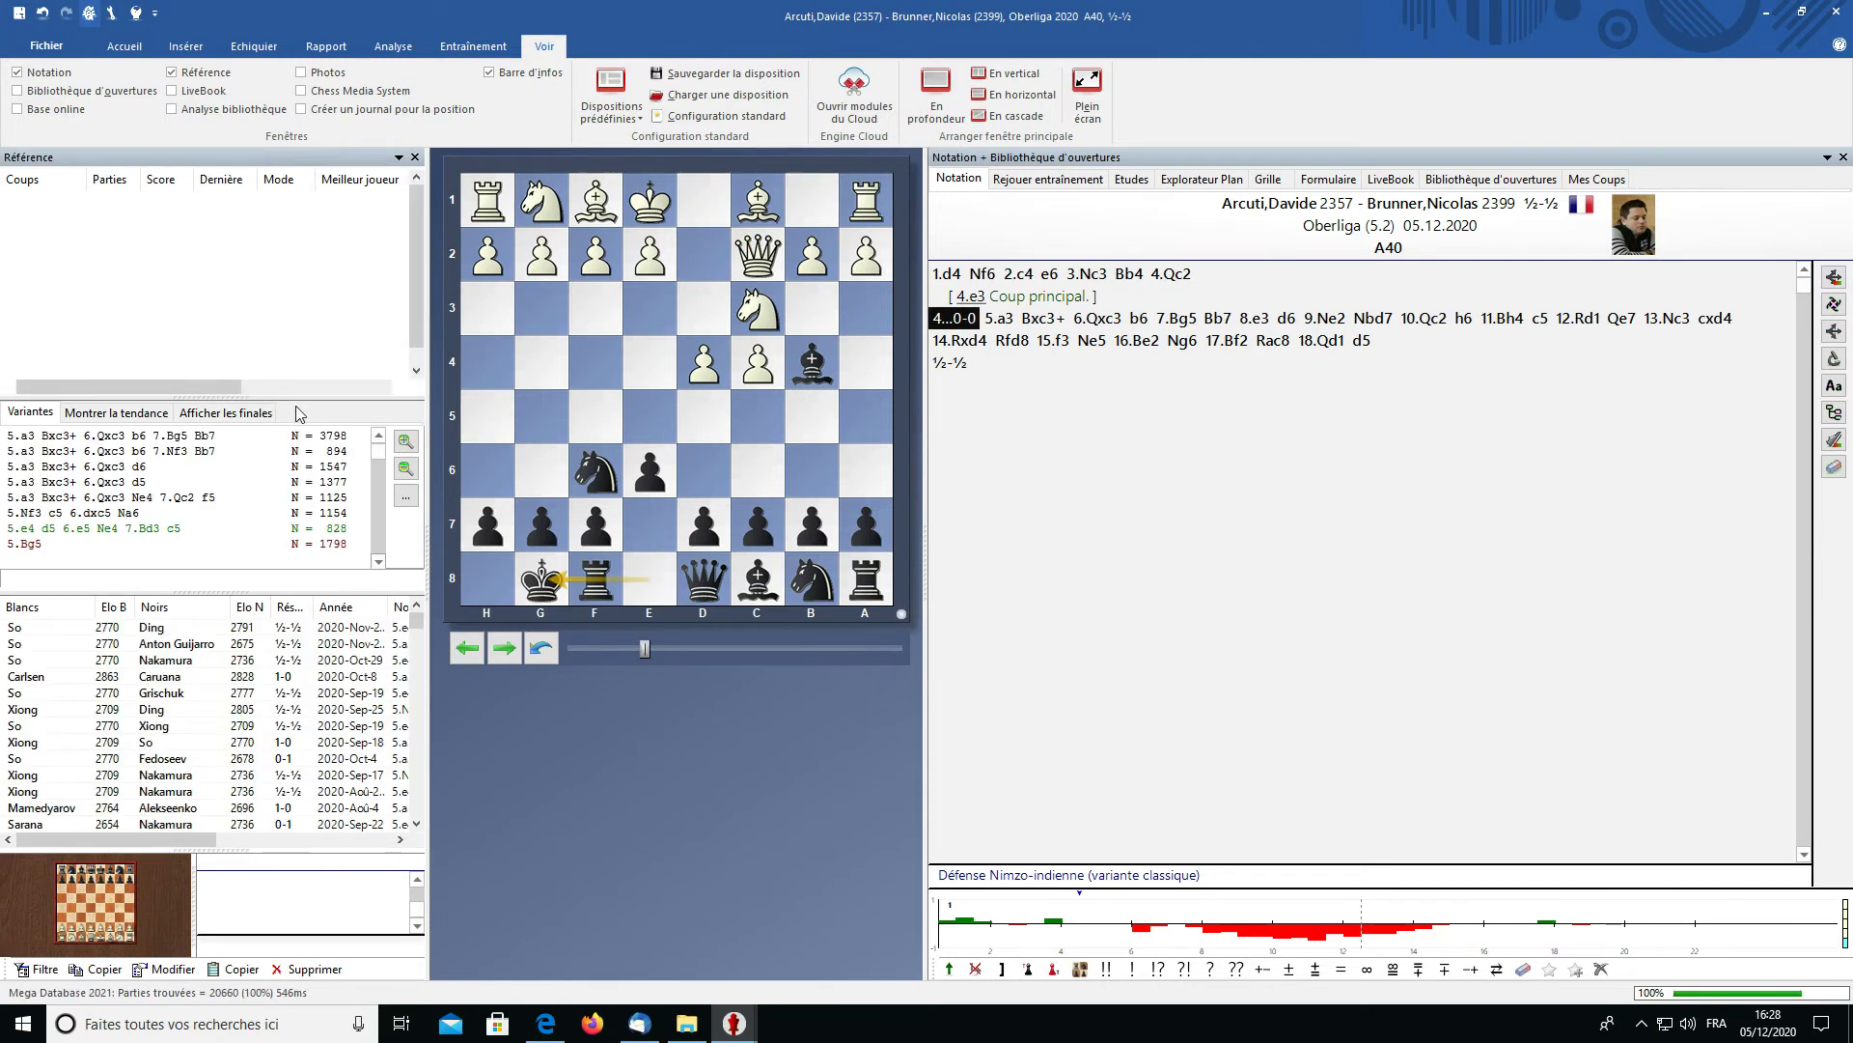
{"action": "left_click", "coordinate": [1001, 321]}
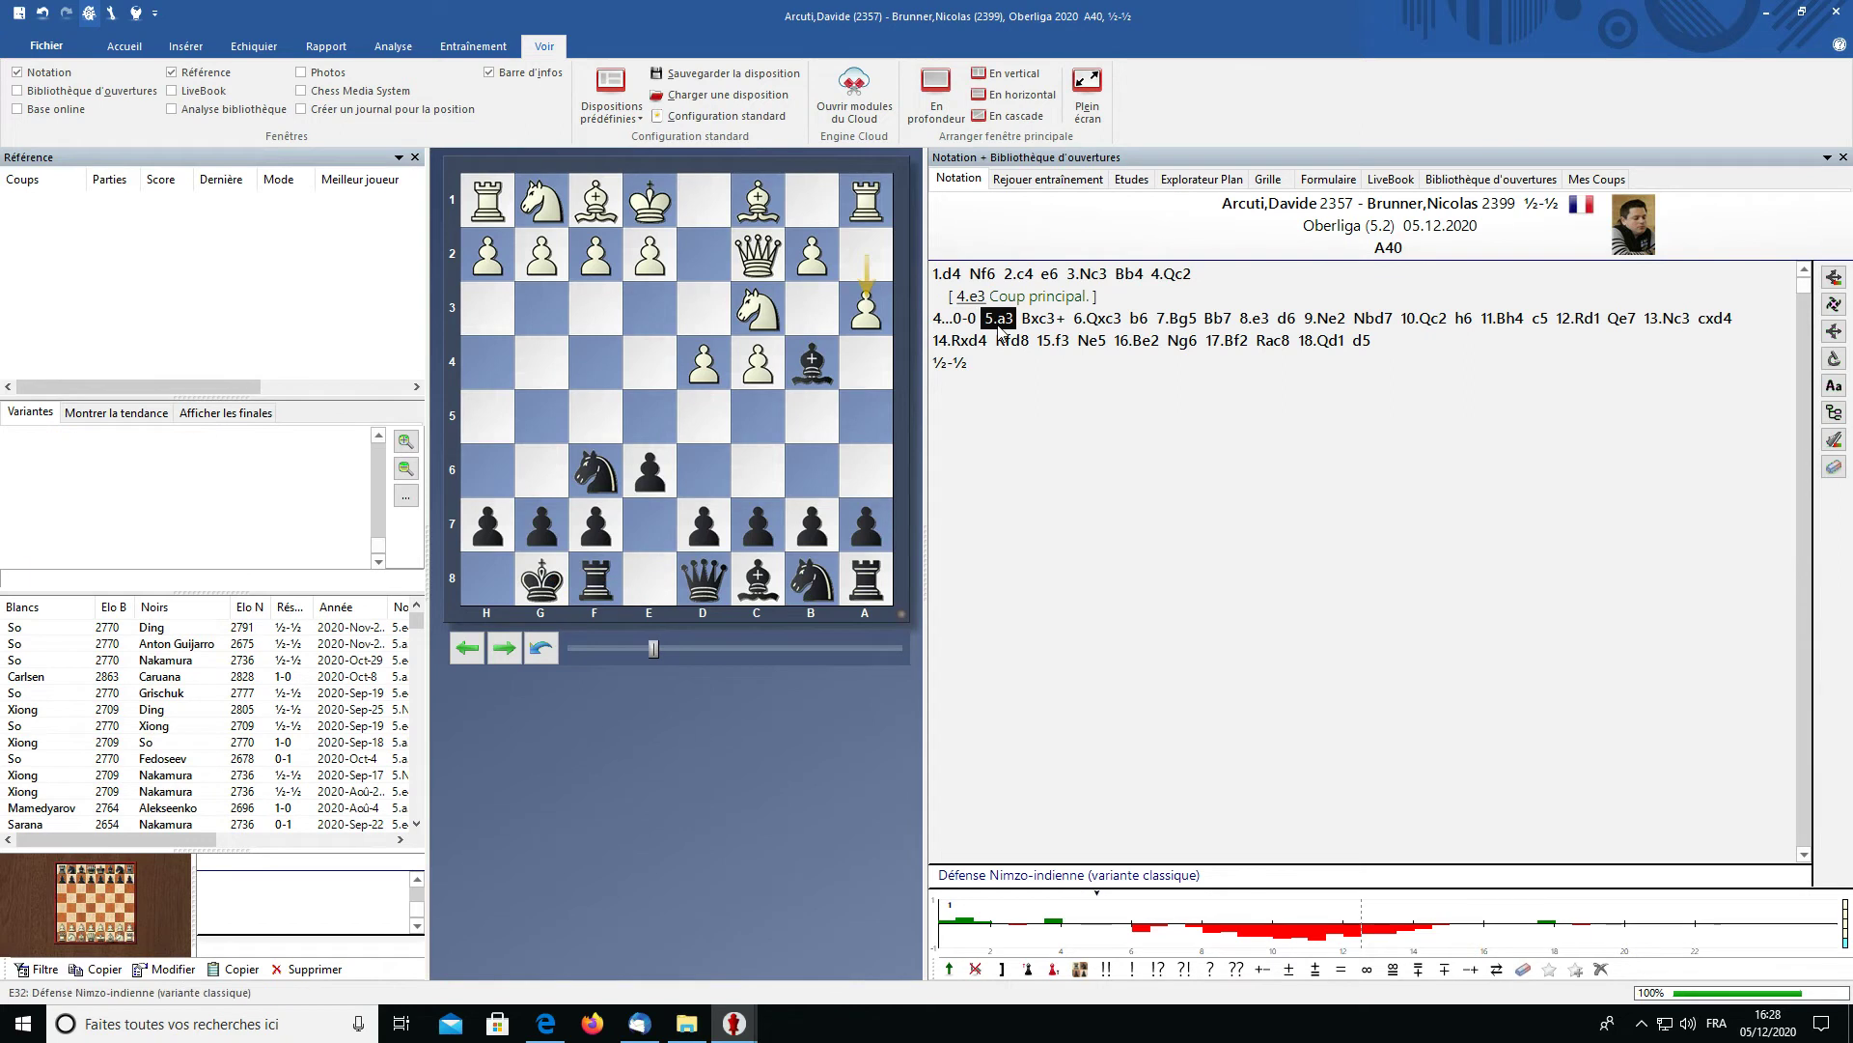
{"action": "left_click", "coordinate": [1043, 321]}
{"action": "left_click", "coordinate": [1094, 324]}
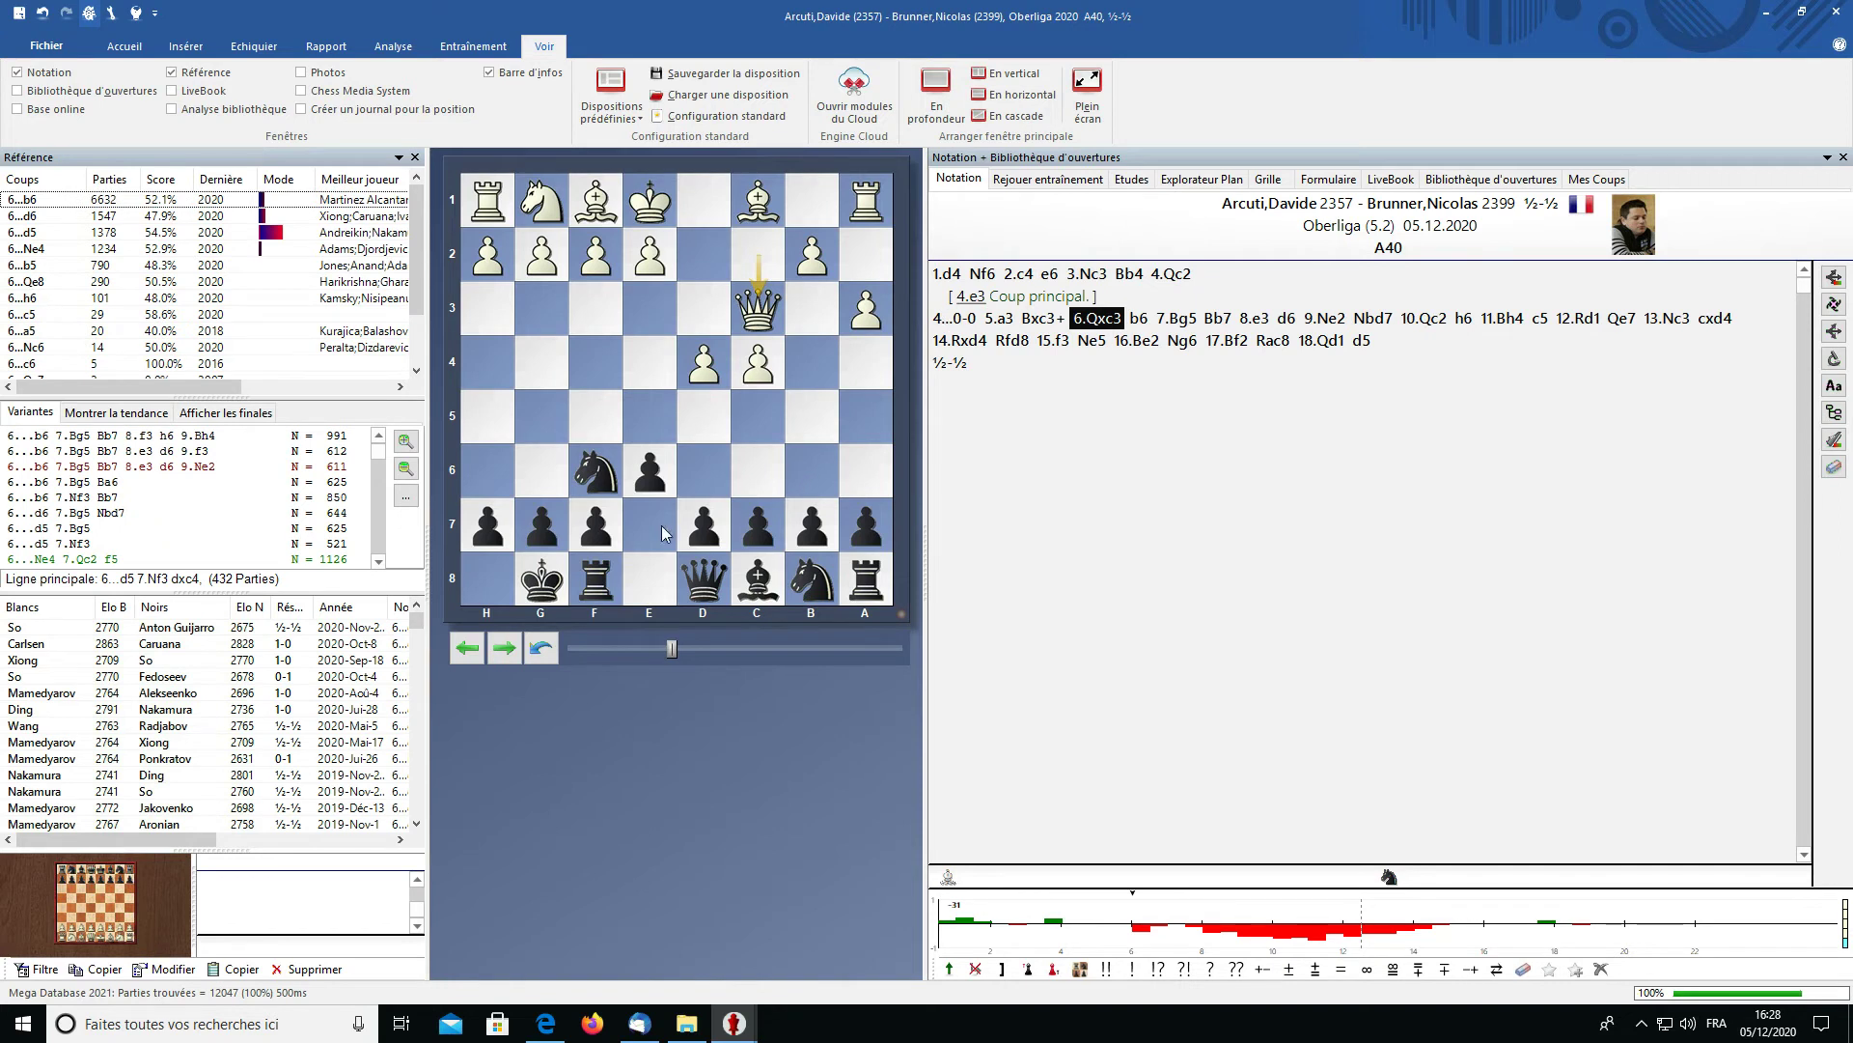
{"action": "left_click_drag", "start_coordinate": [721, 508], "coordinate": [704, 480]}
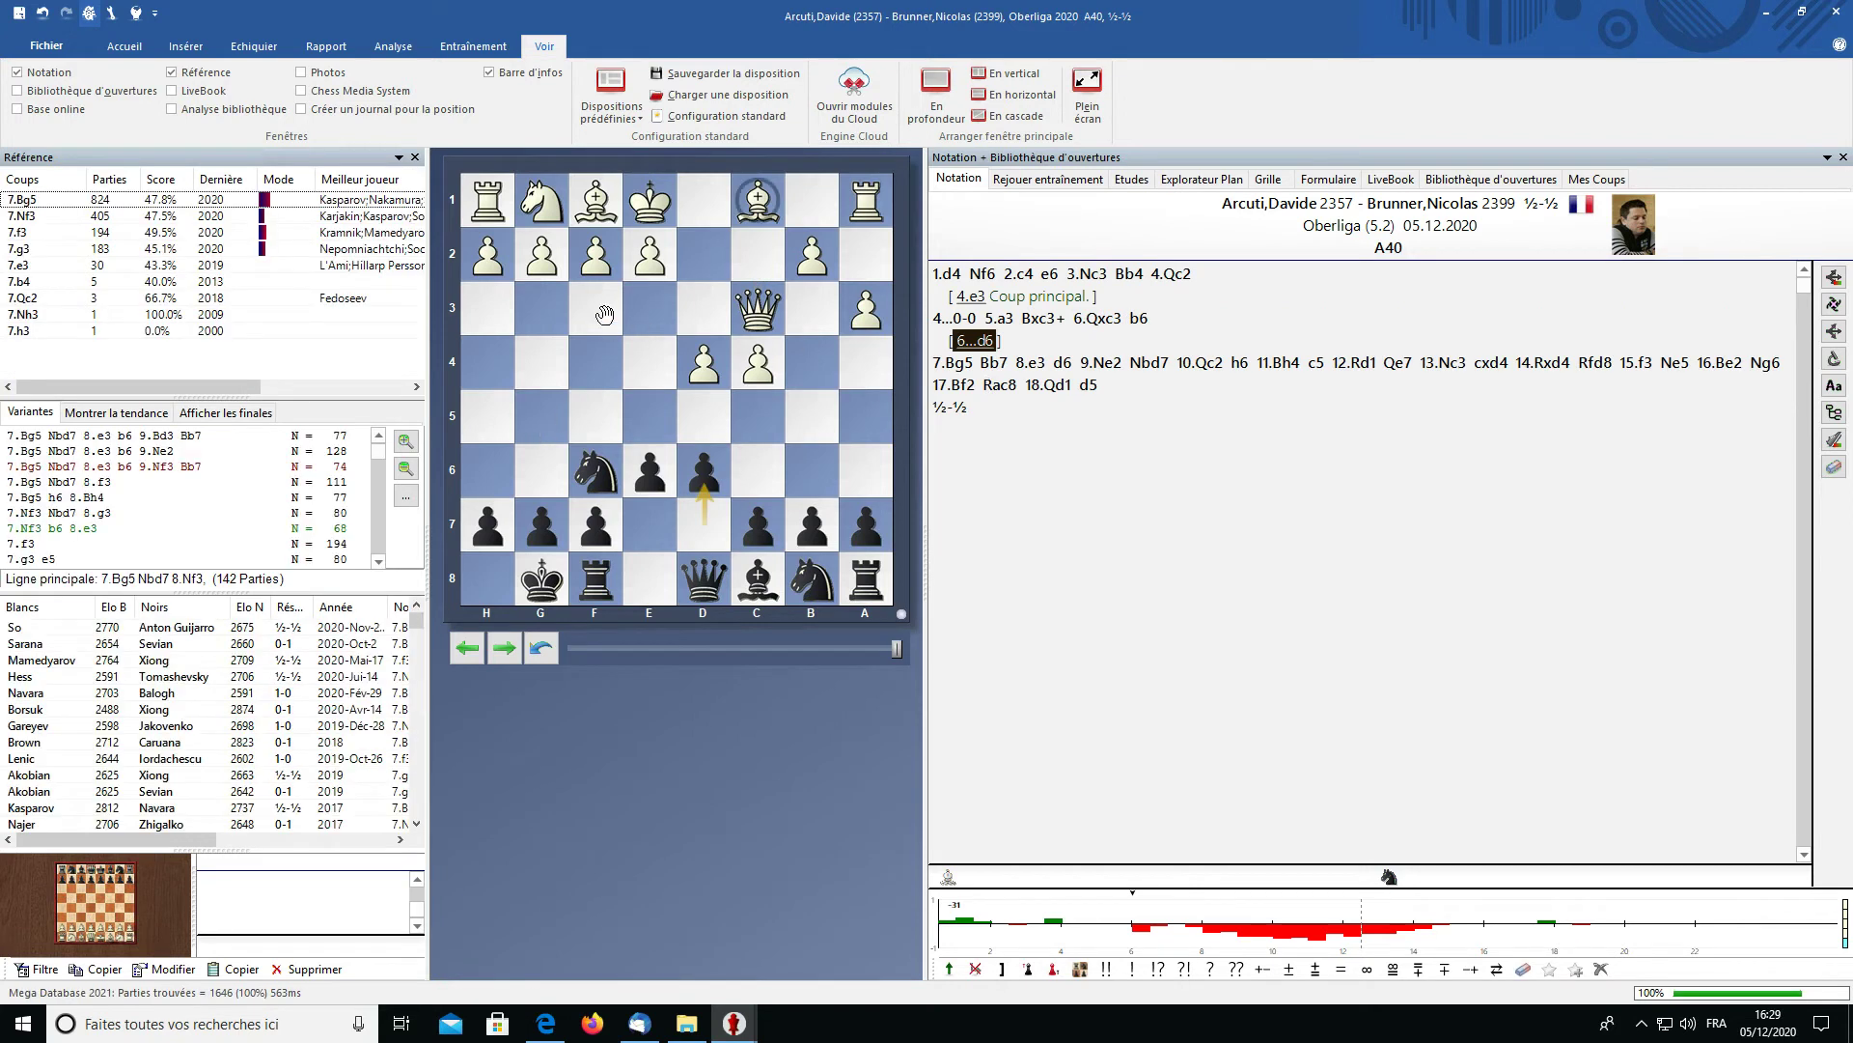
{"action": "left_click", "coordinate": [529, 422]}
{"action": "left_click_drag", "start_coordinate": [816, 575], "coordinate": [704, 525]}
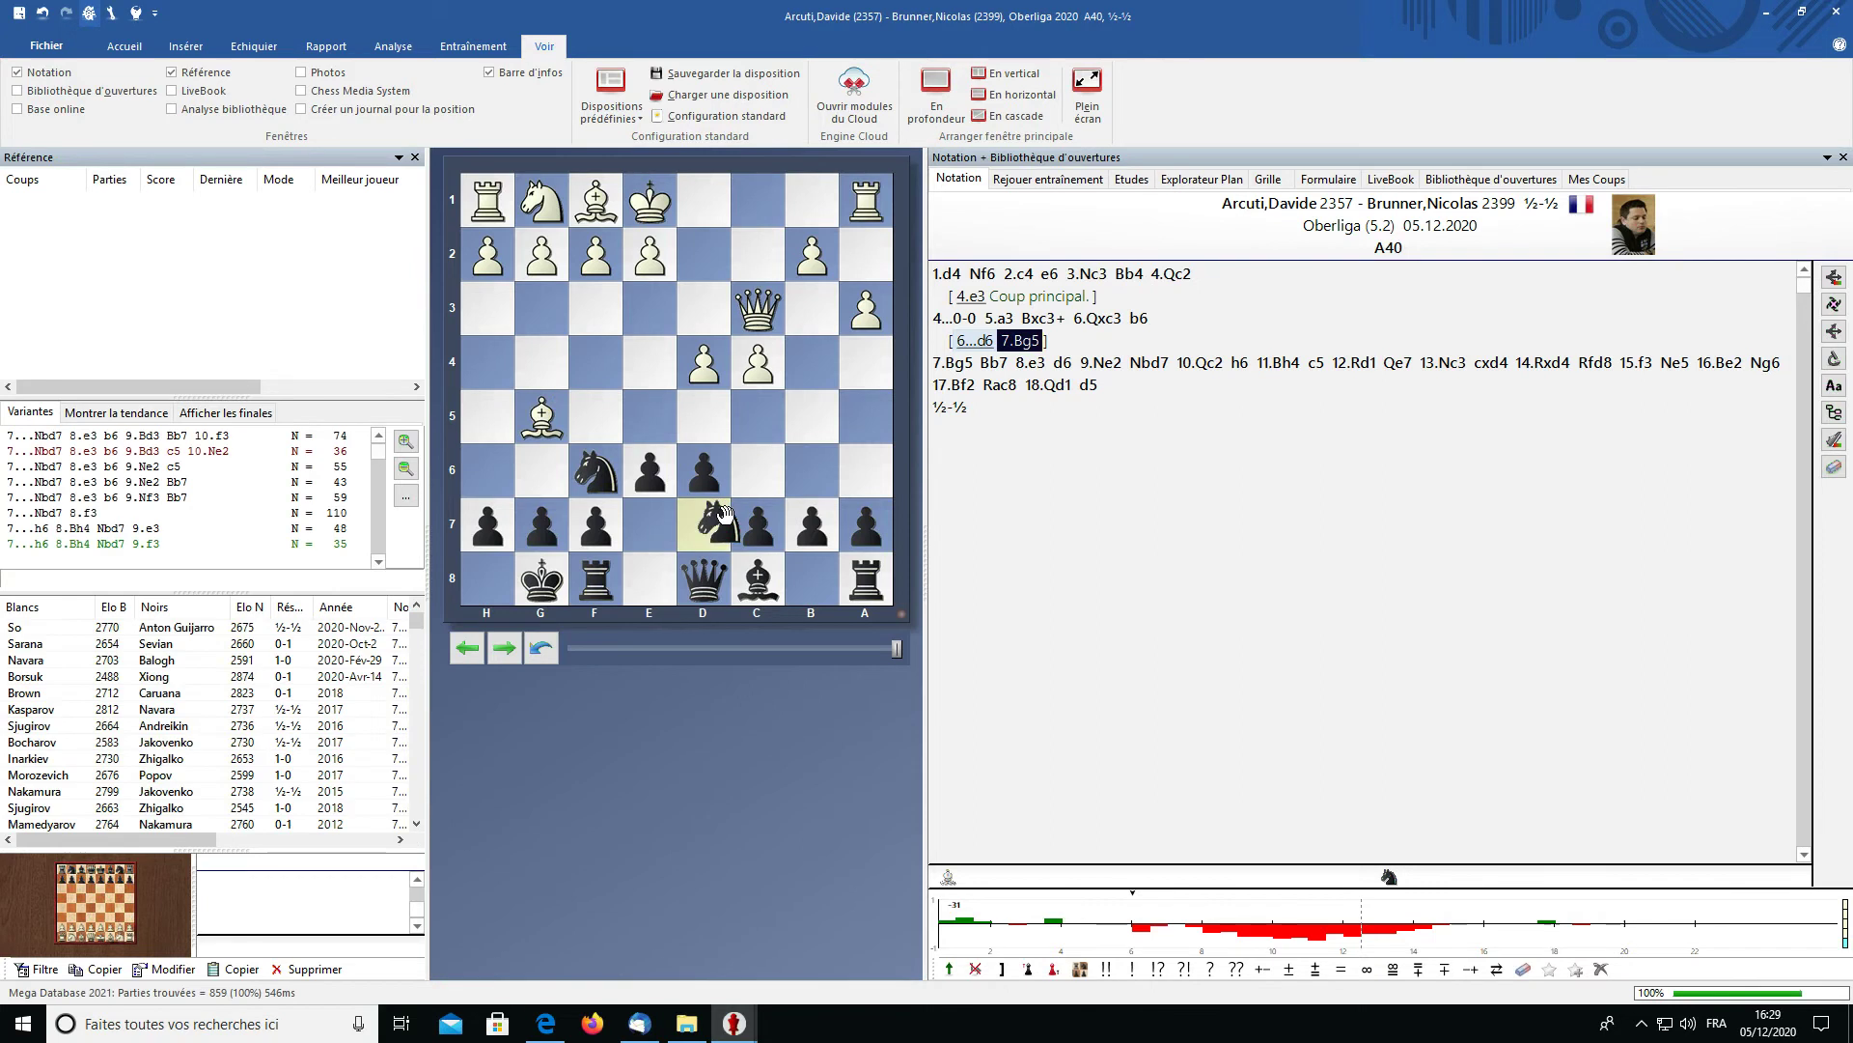
- Annotate 7...Nbd7 in the 6...d6 variation with the evaluation symbol for a slight White advantage (+=)
{"action": "right_click", "coordinate": [1062, 339]}
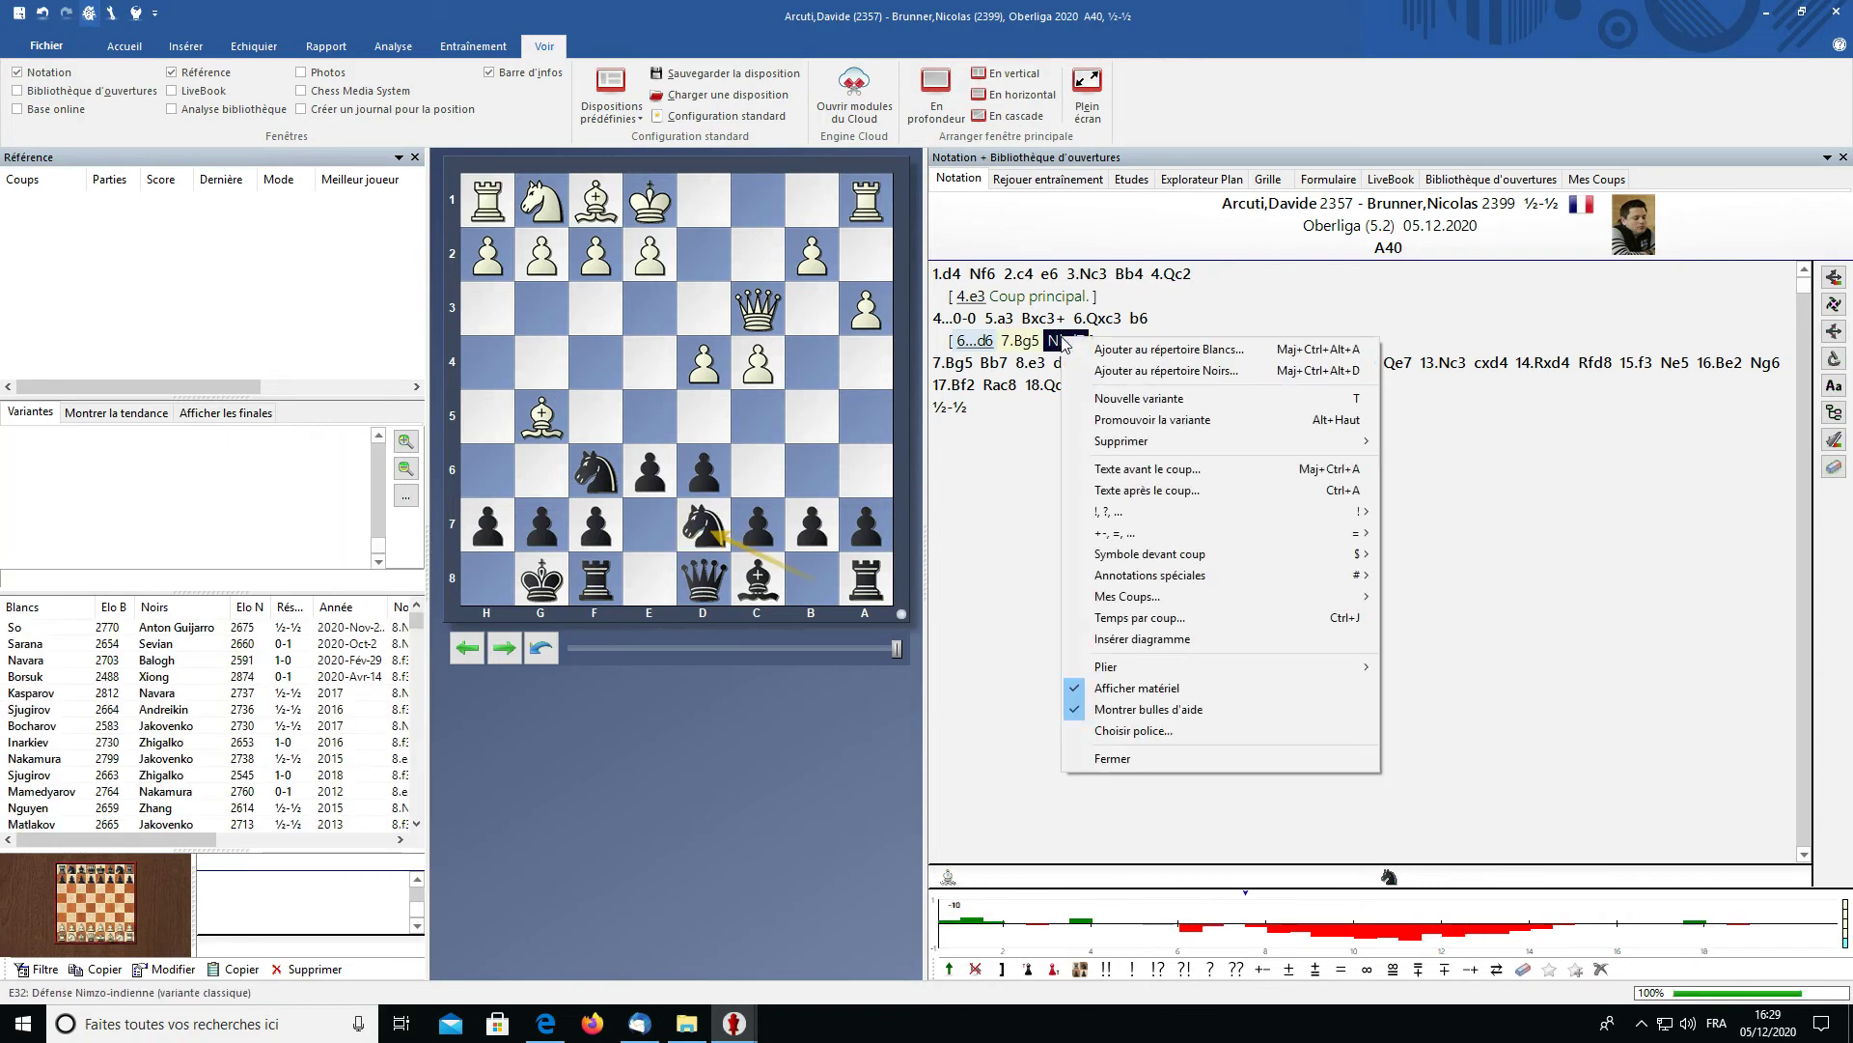
{"action": "mouse_move", "coordinate": [1121, 540]}
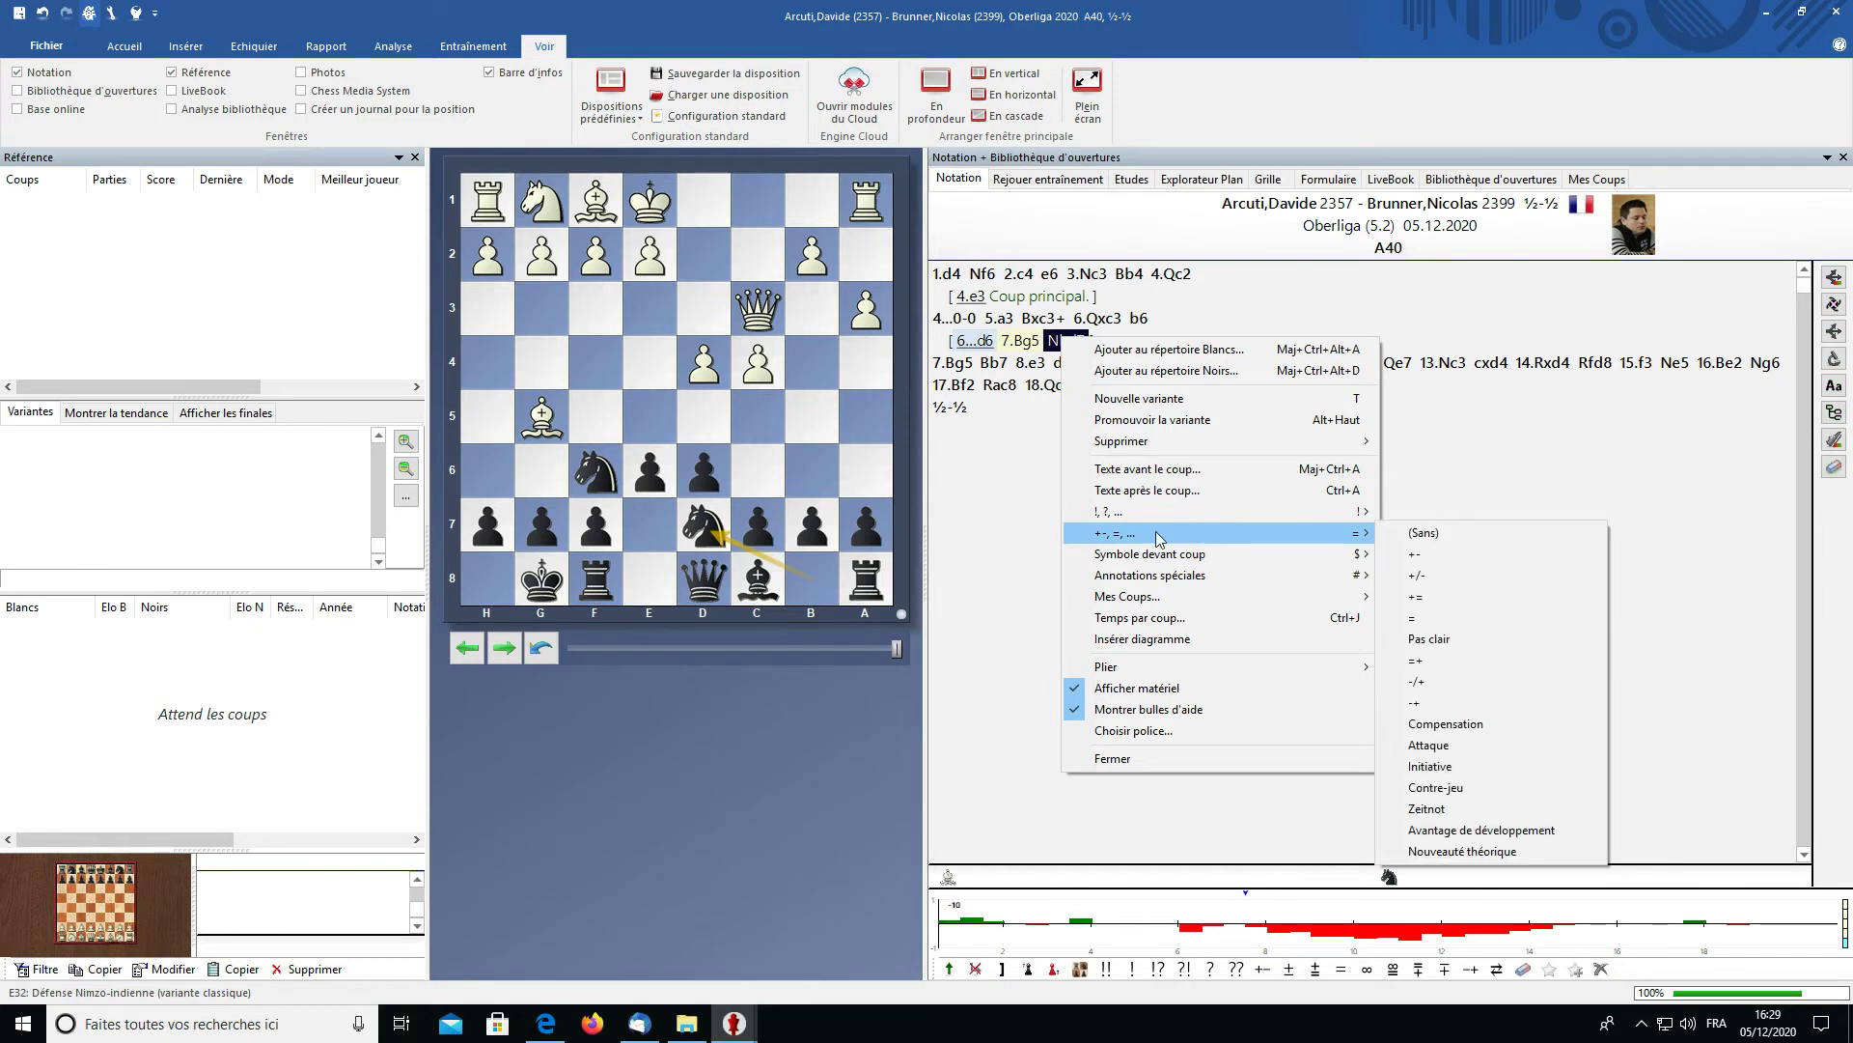
{"action": "left_click", "coordinate": [1052, 344]}
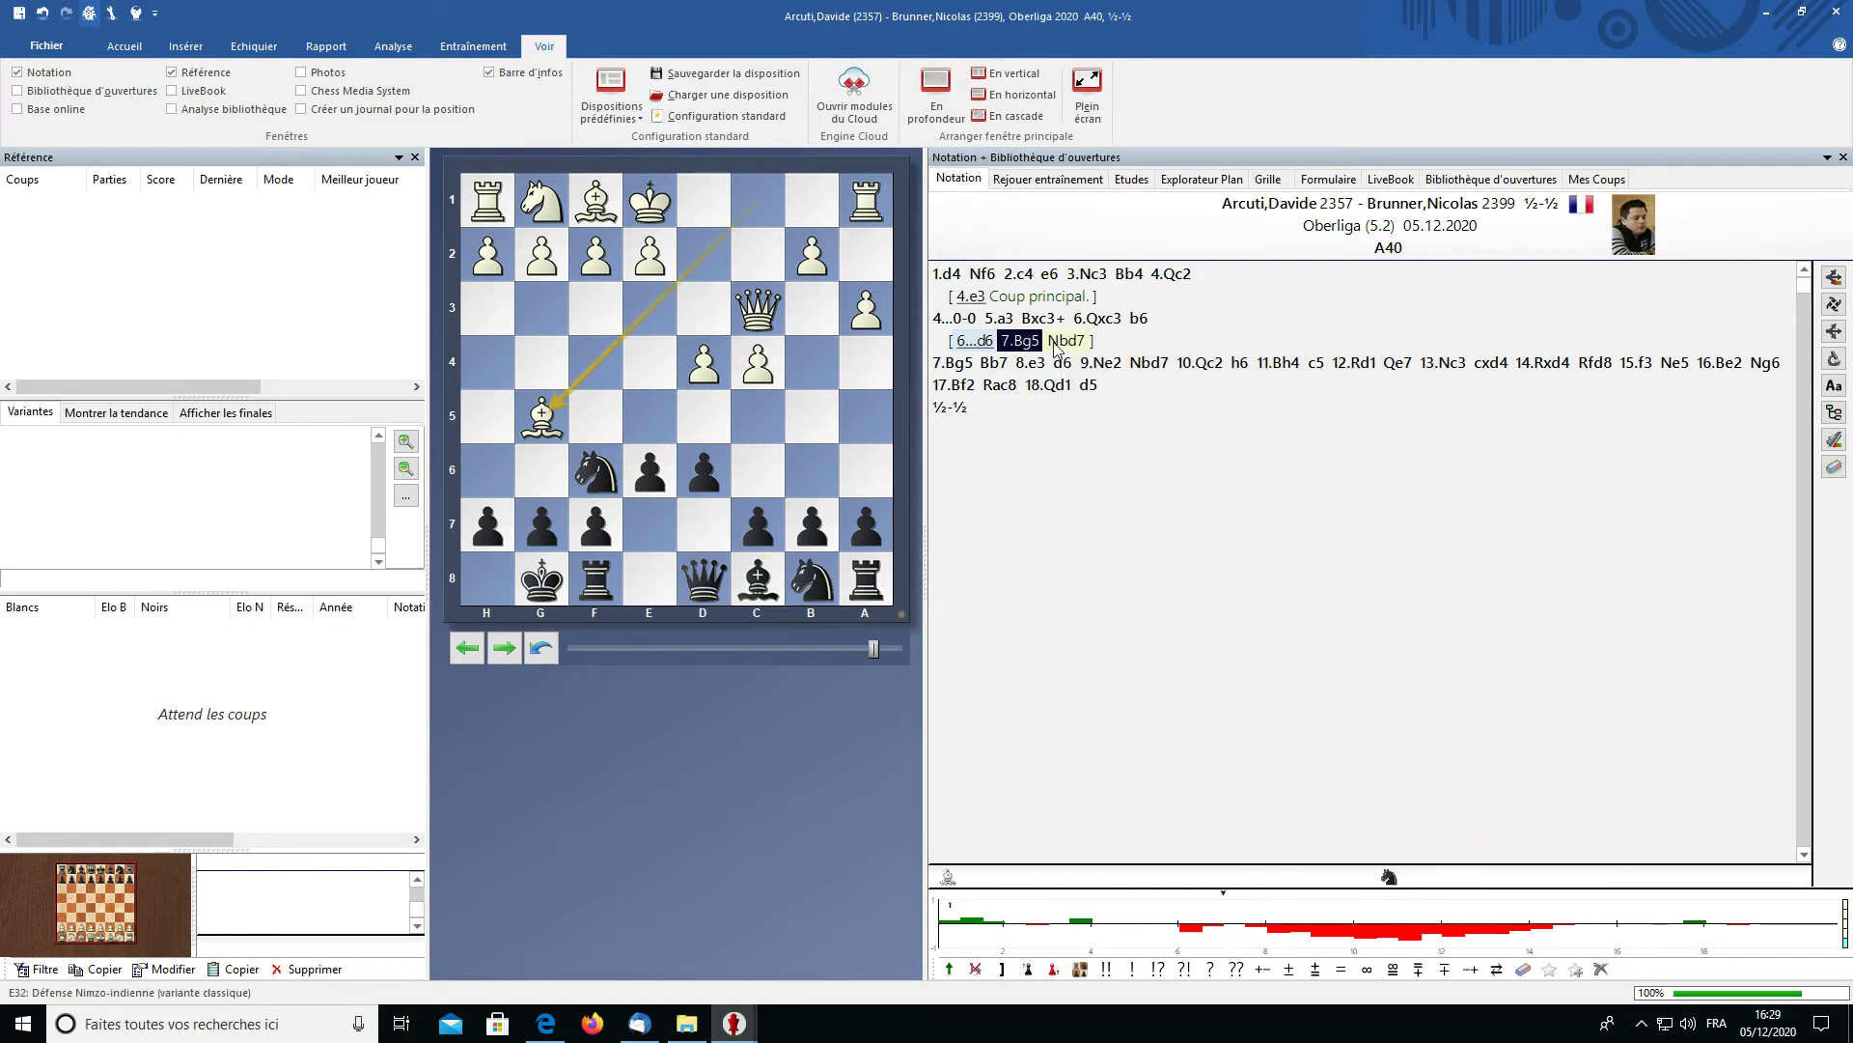
{"action": "right_click", "coordinate": [1083, 342]}
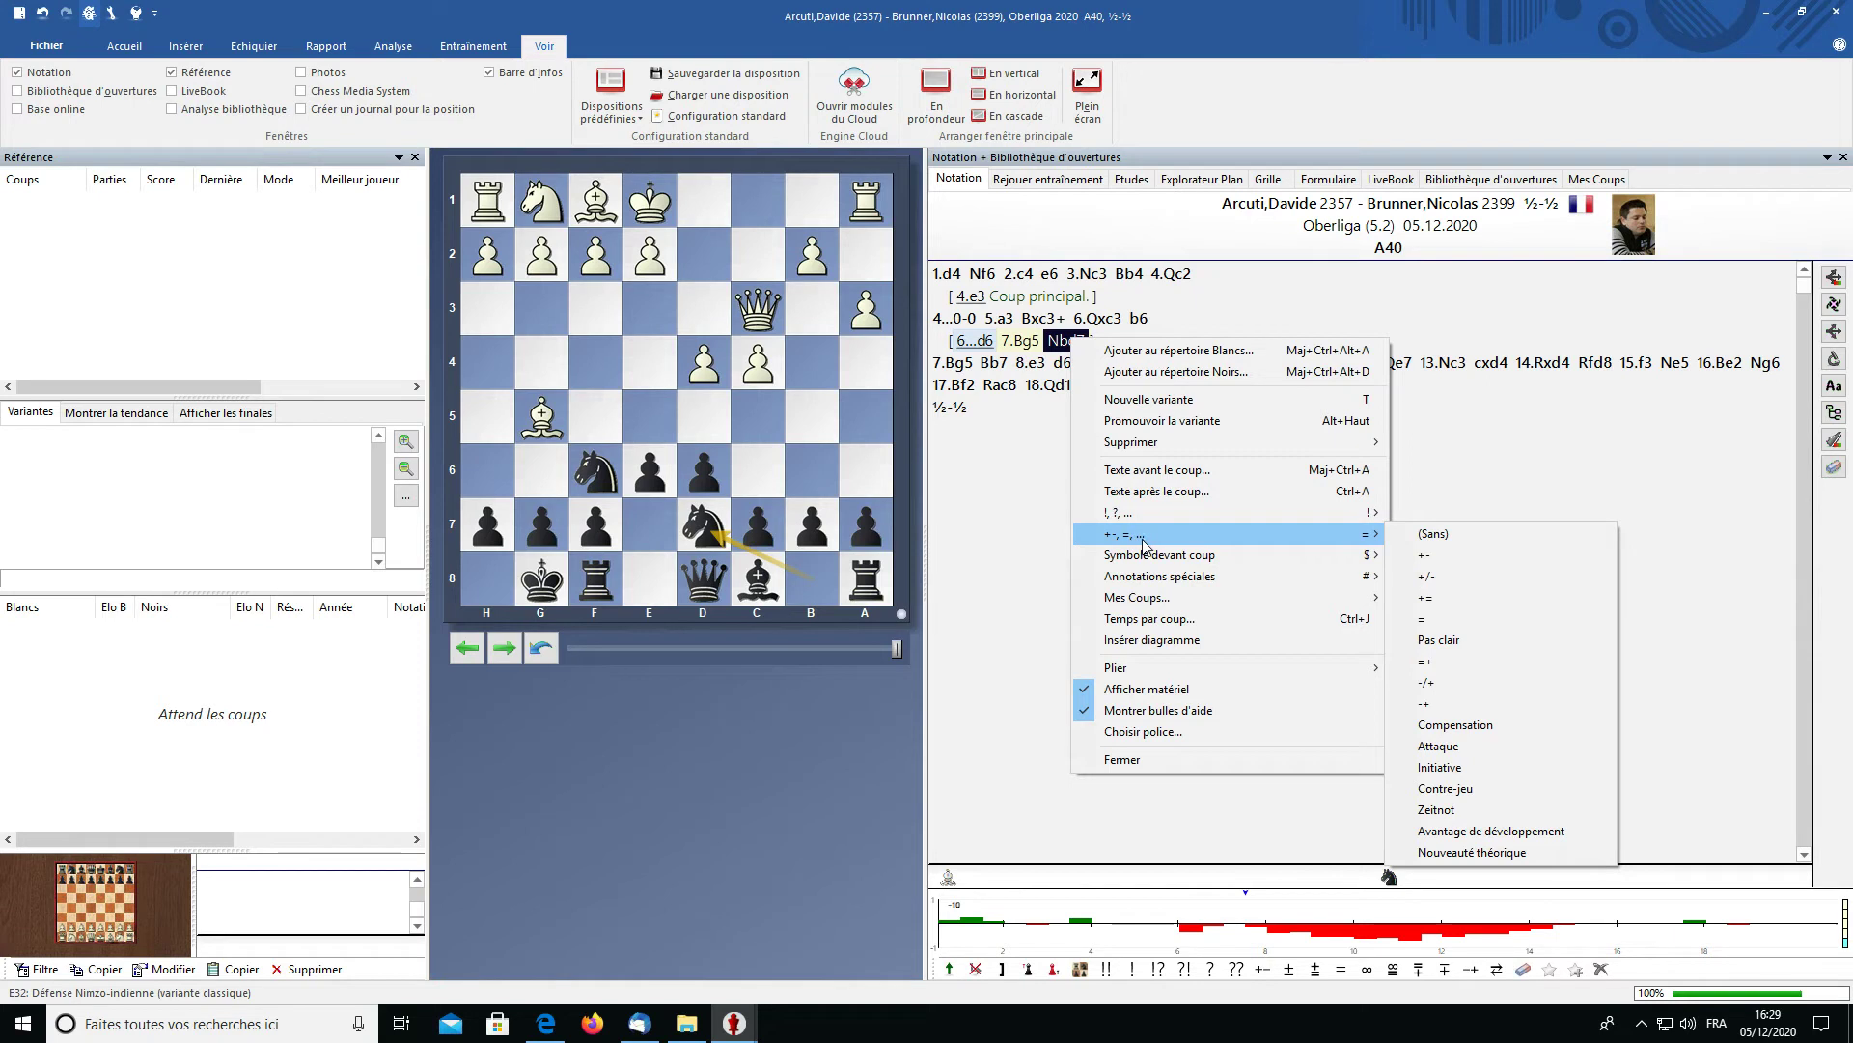
{"action": "left_click", "coordinate": [1462, 641]}
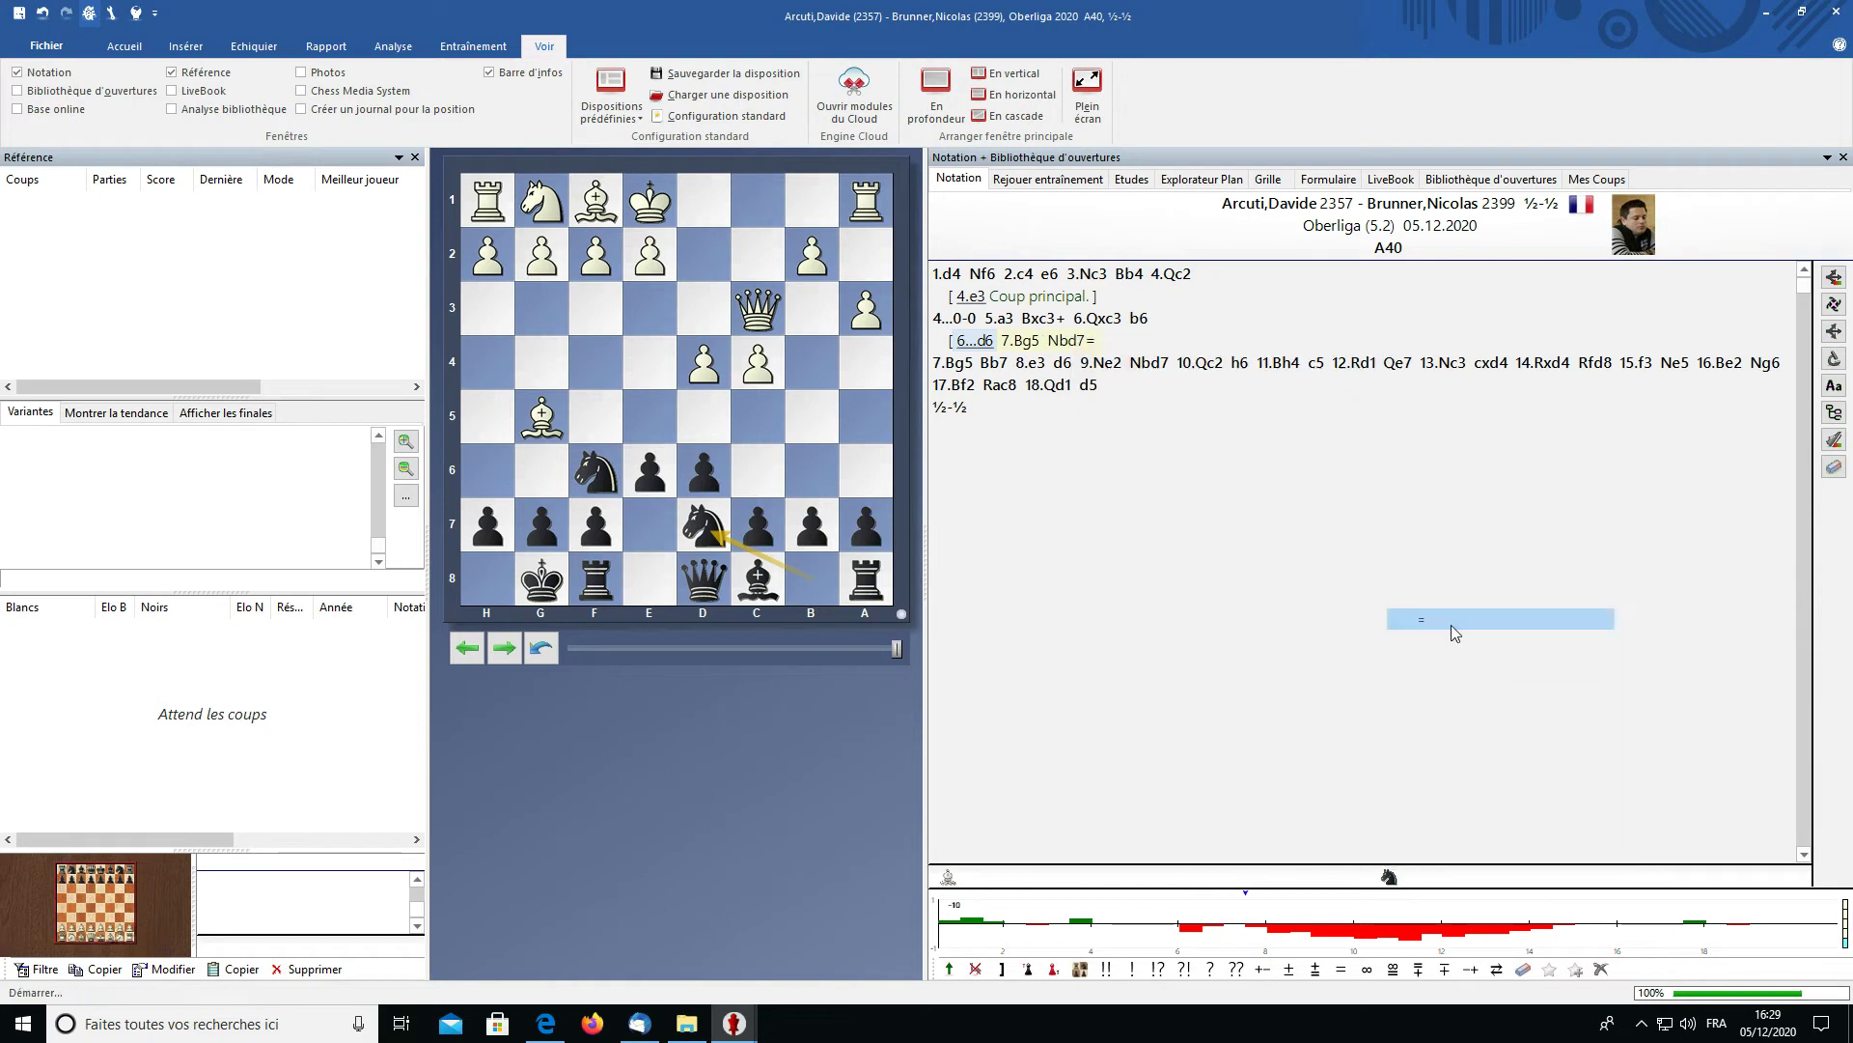
{"action": "right_click", "coordinate": [1066, 341]}
{"action": "mouse_move", "coordinate": [1226, 536]}
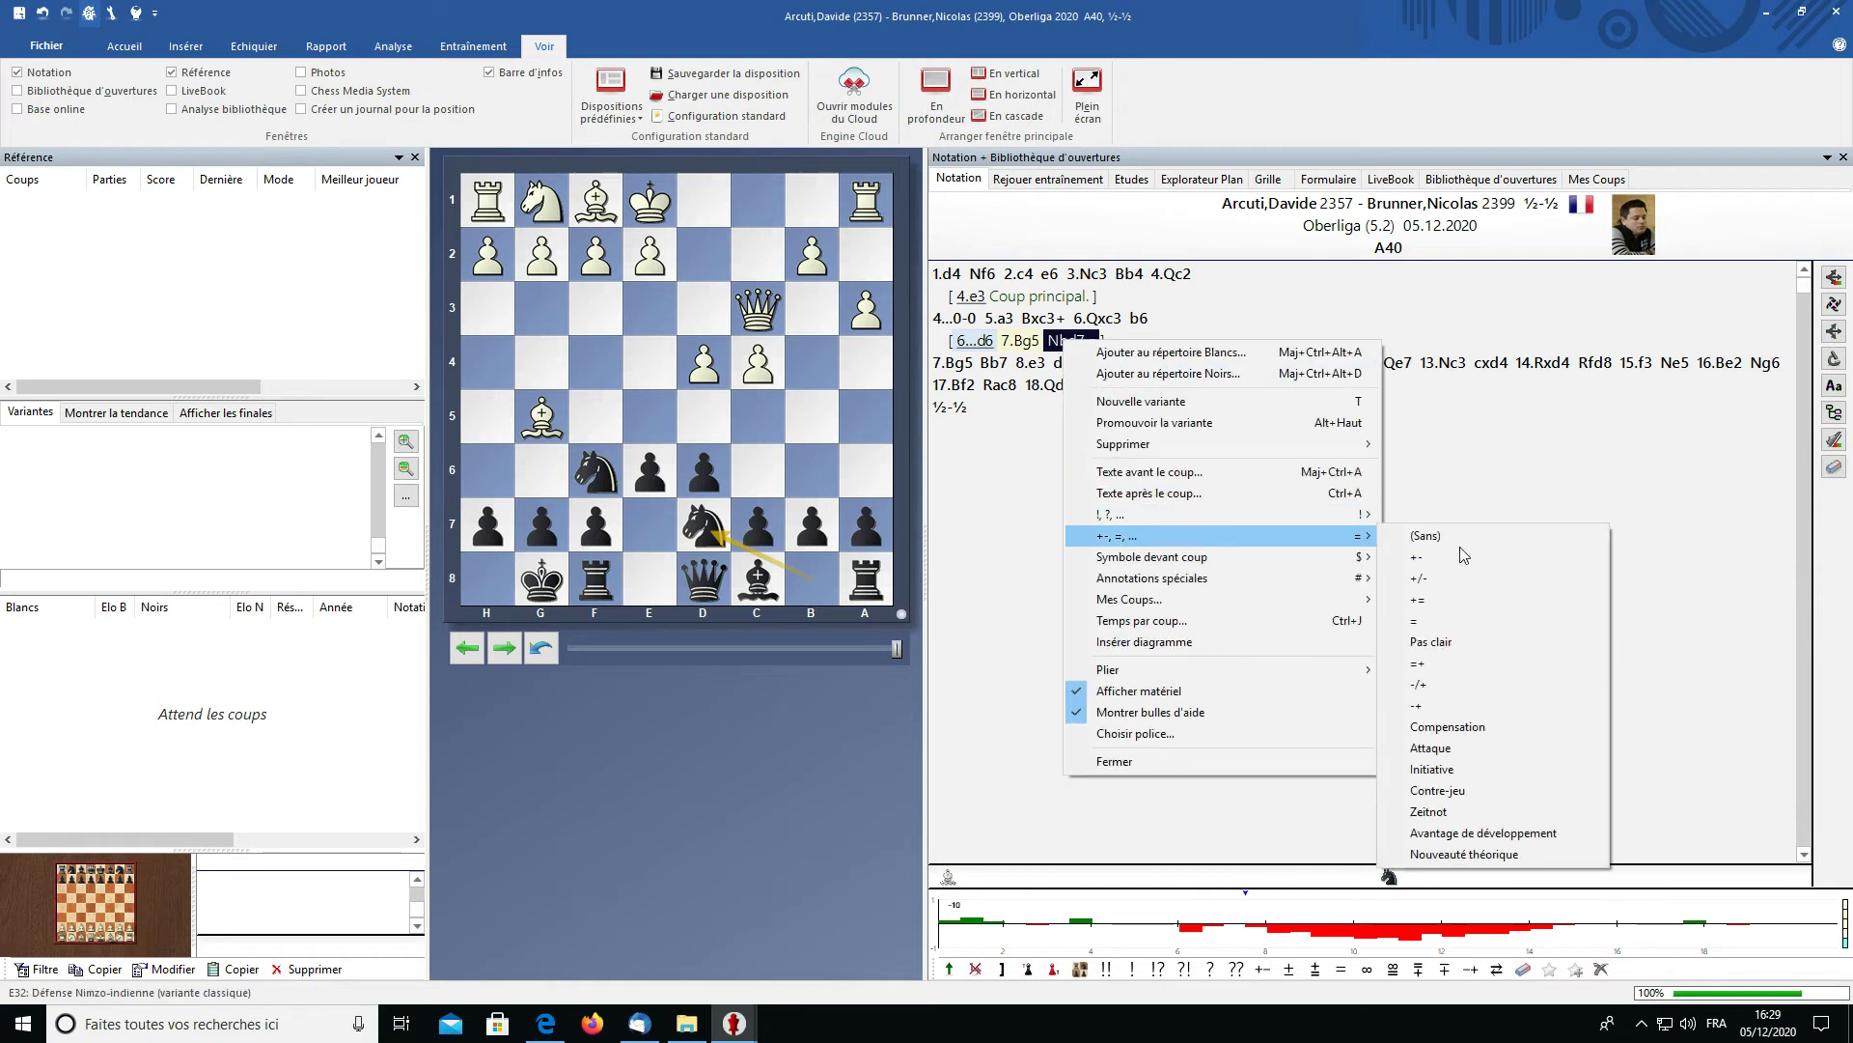
{"action": "left_click", "coordinate": [1496, 600]}
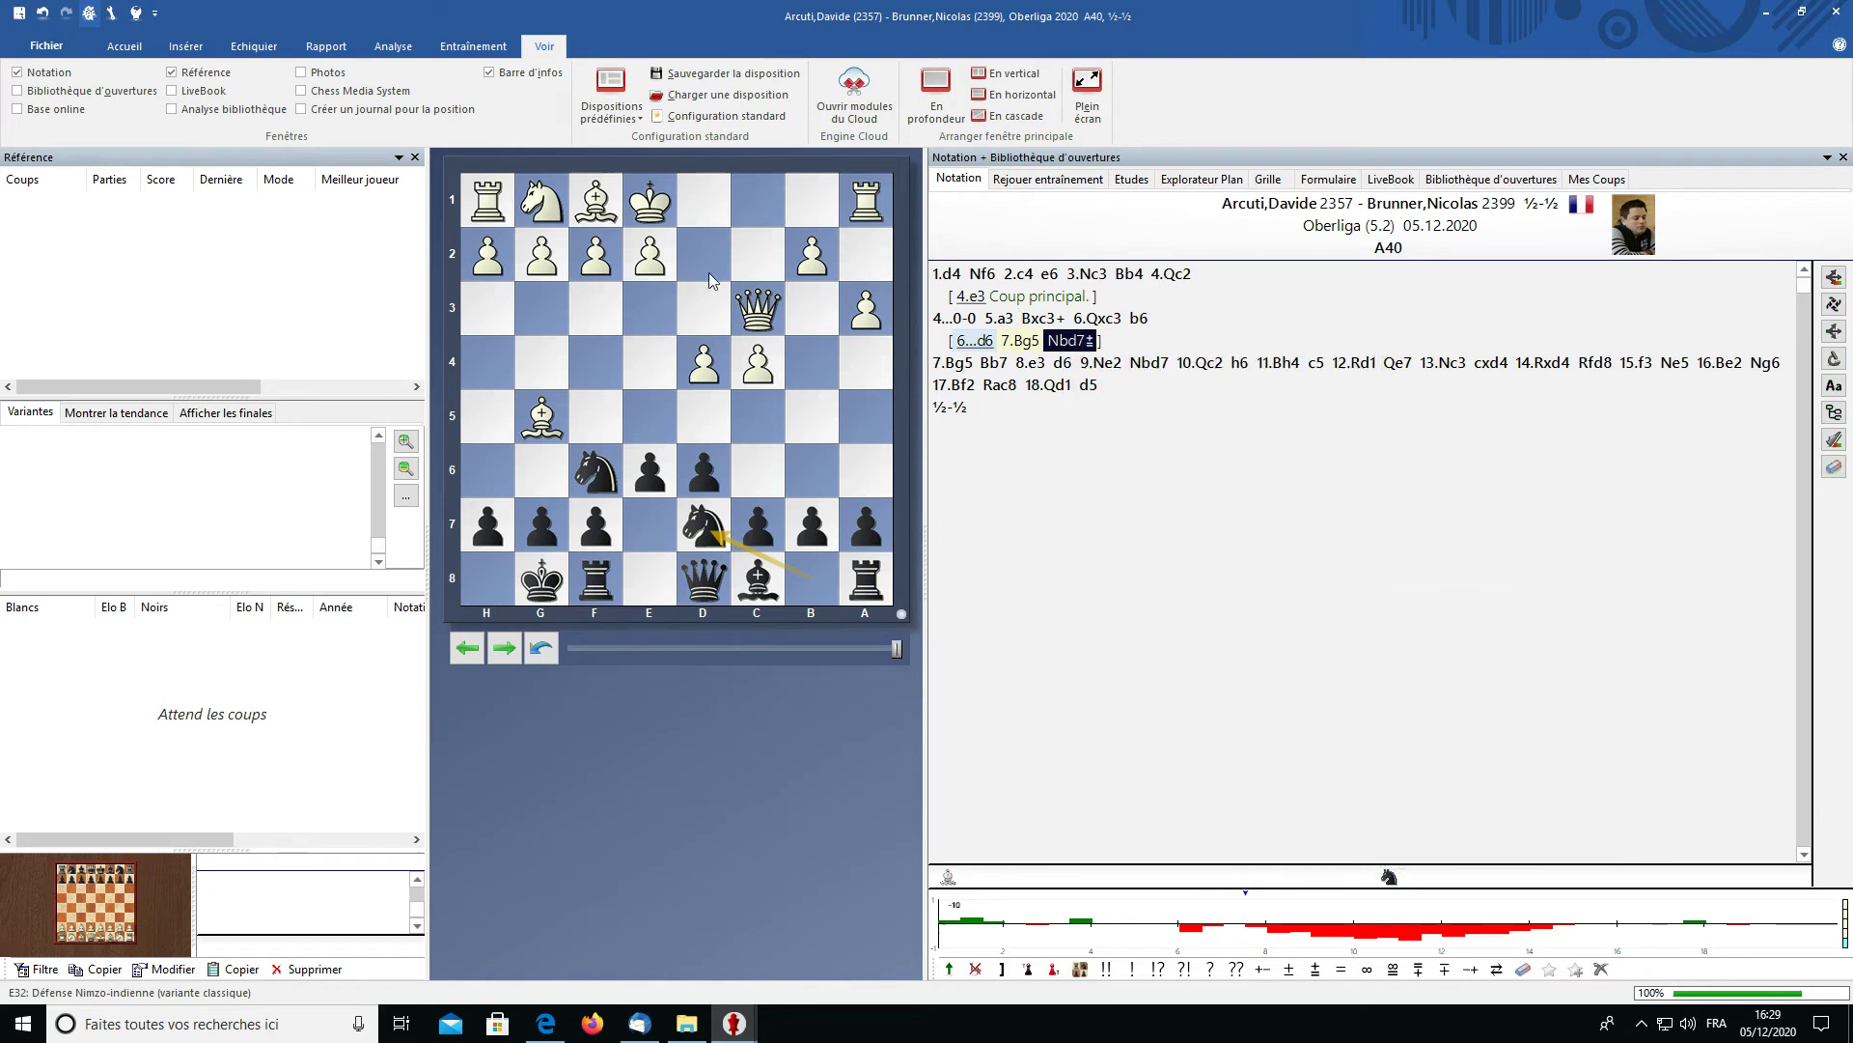
- Check the position after 7...Nbd7 with the default engine and set the move's evaluation symbol to equal (=)
{"action": "left_click", "coordinate": [124, 47]}
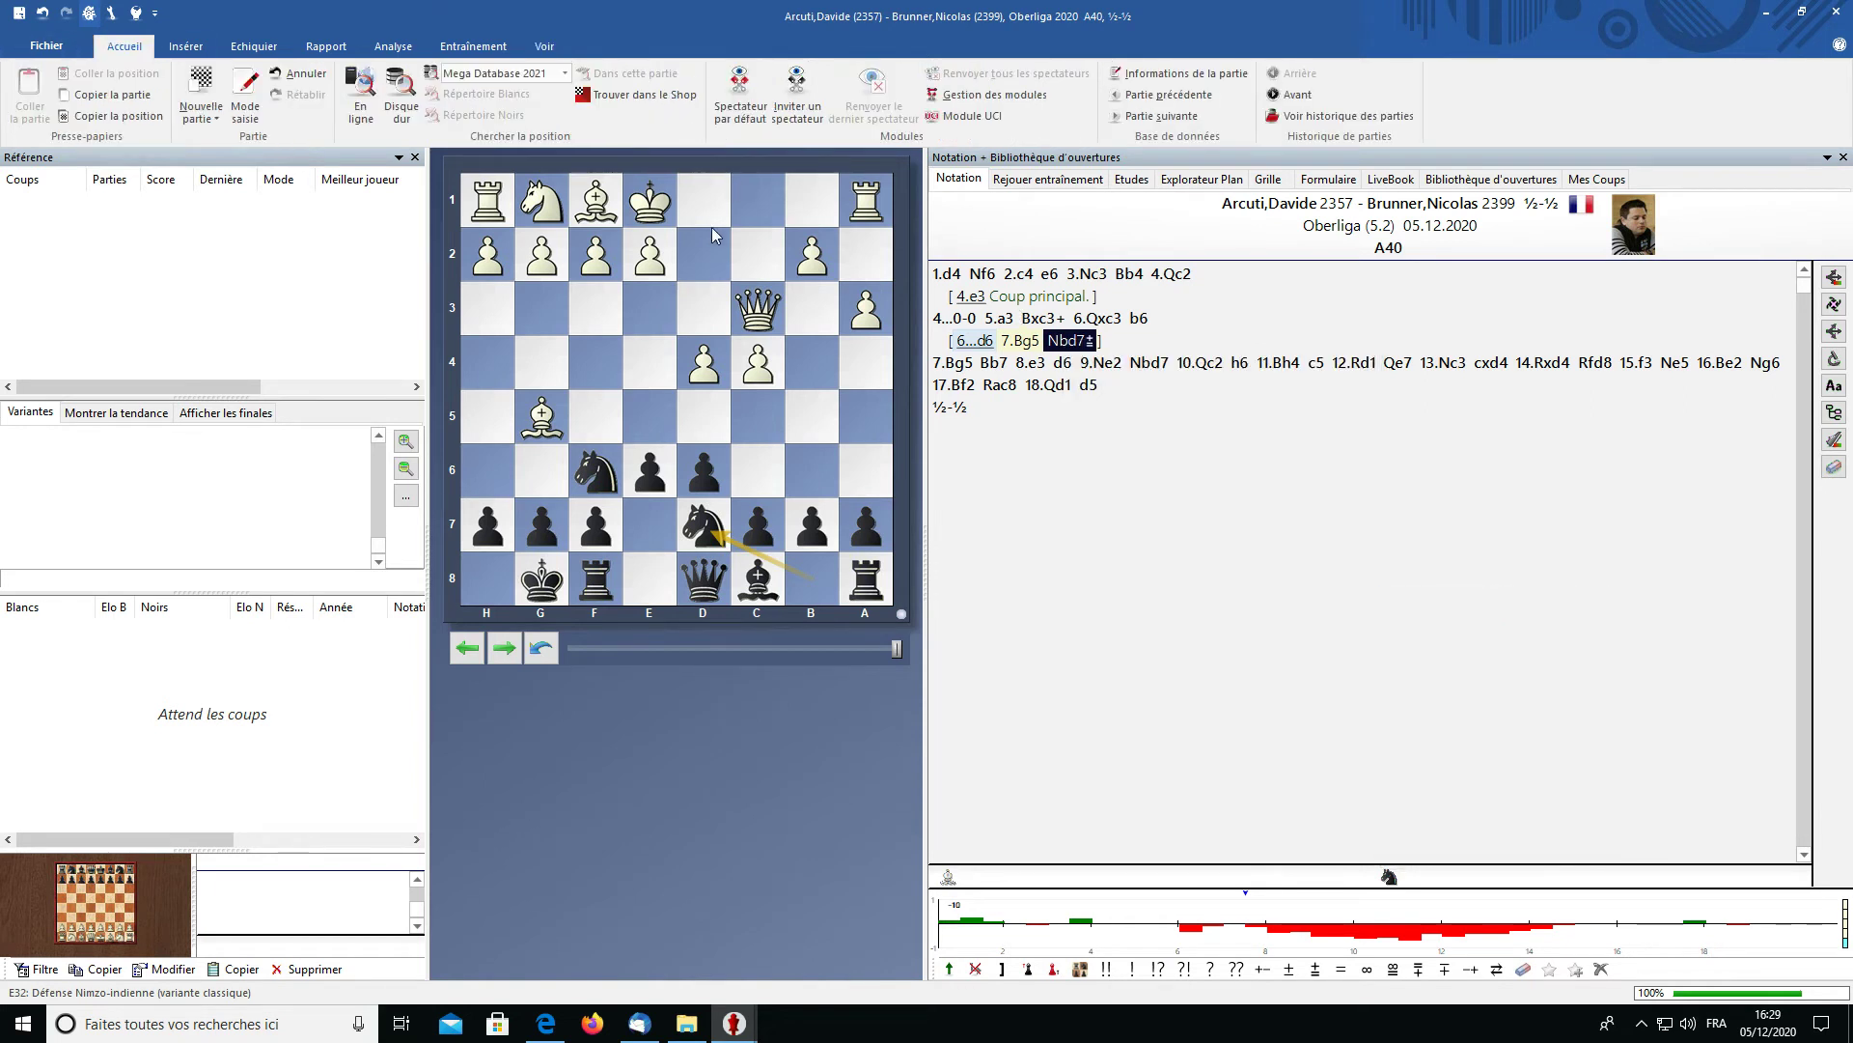
{"action": "left_click", "coordinate": [749, 122]}
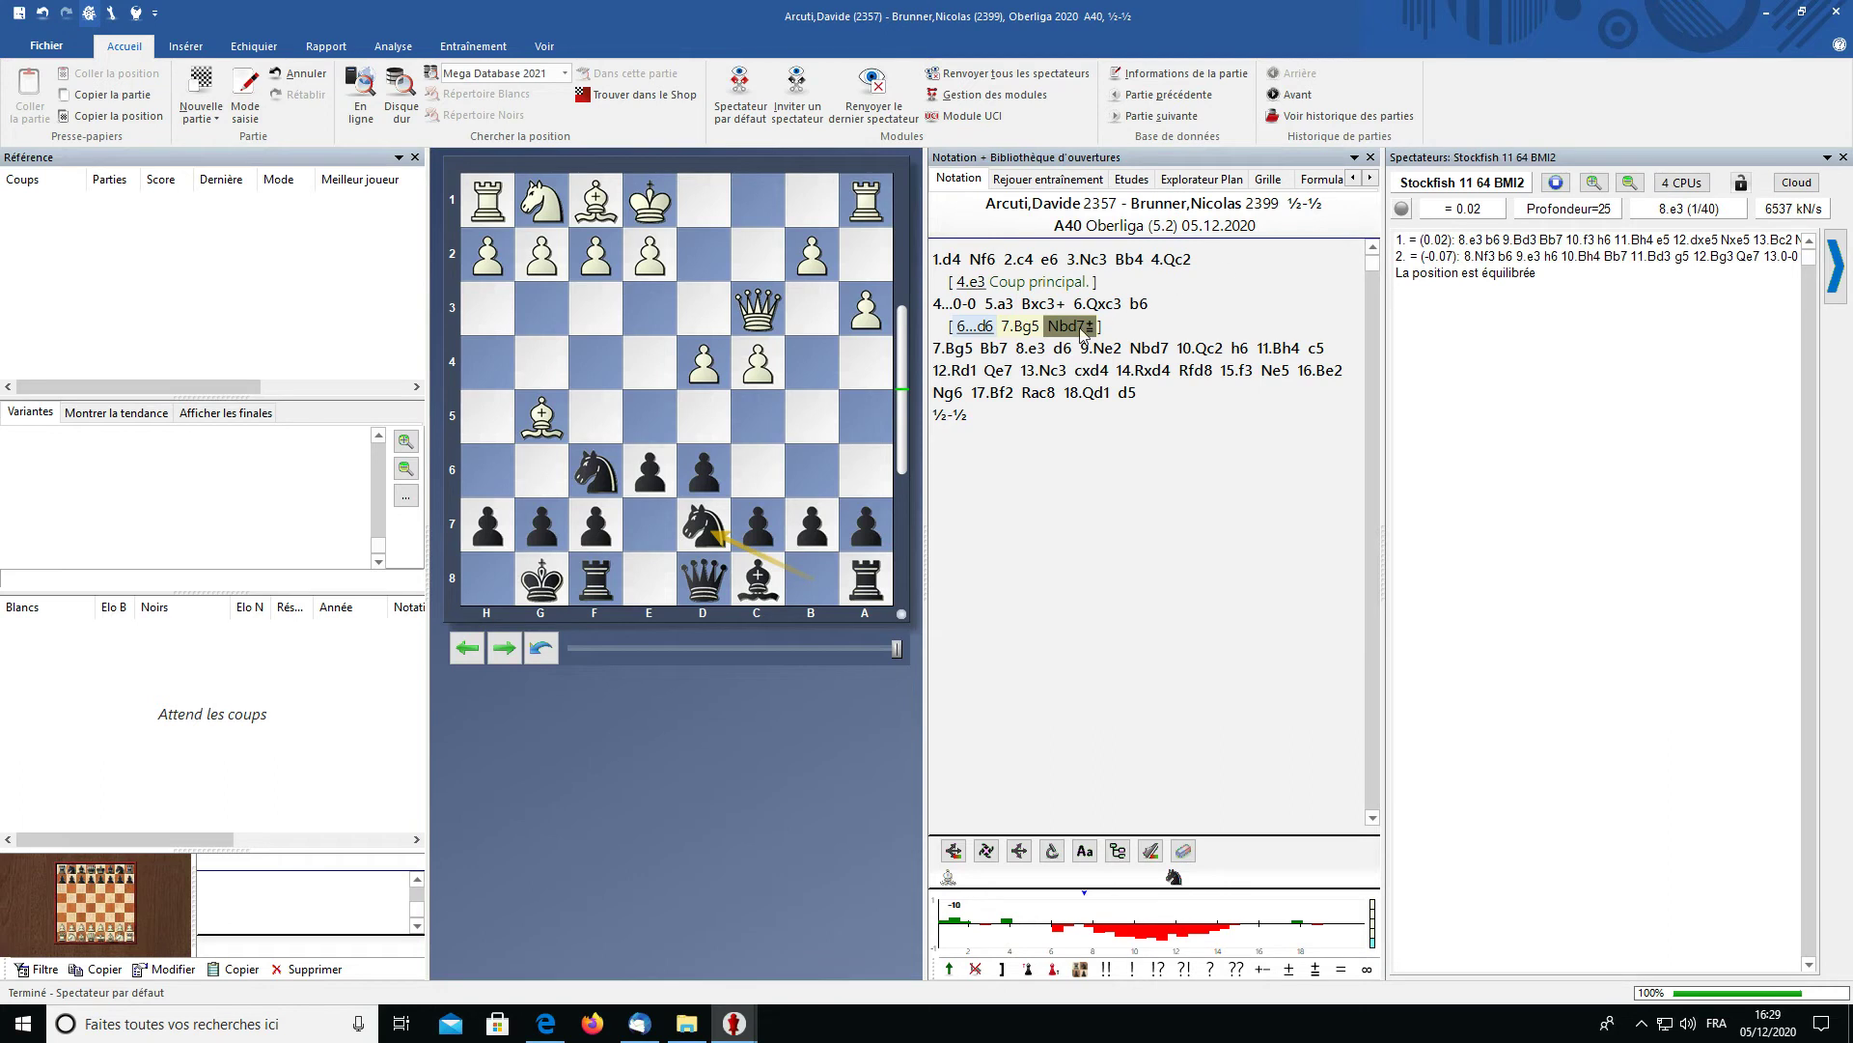
{"action": "right_click", "coordinate": [1081, 329]}
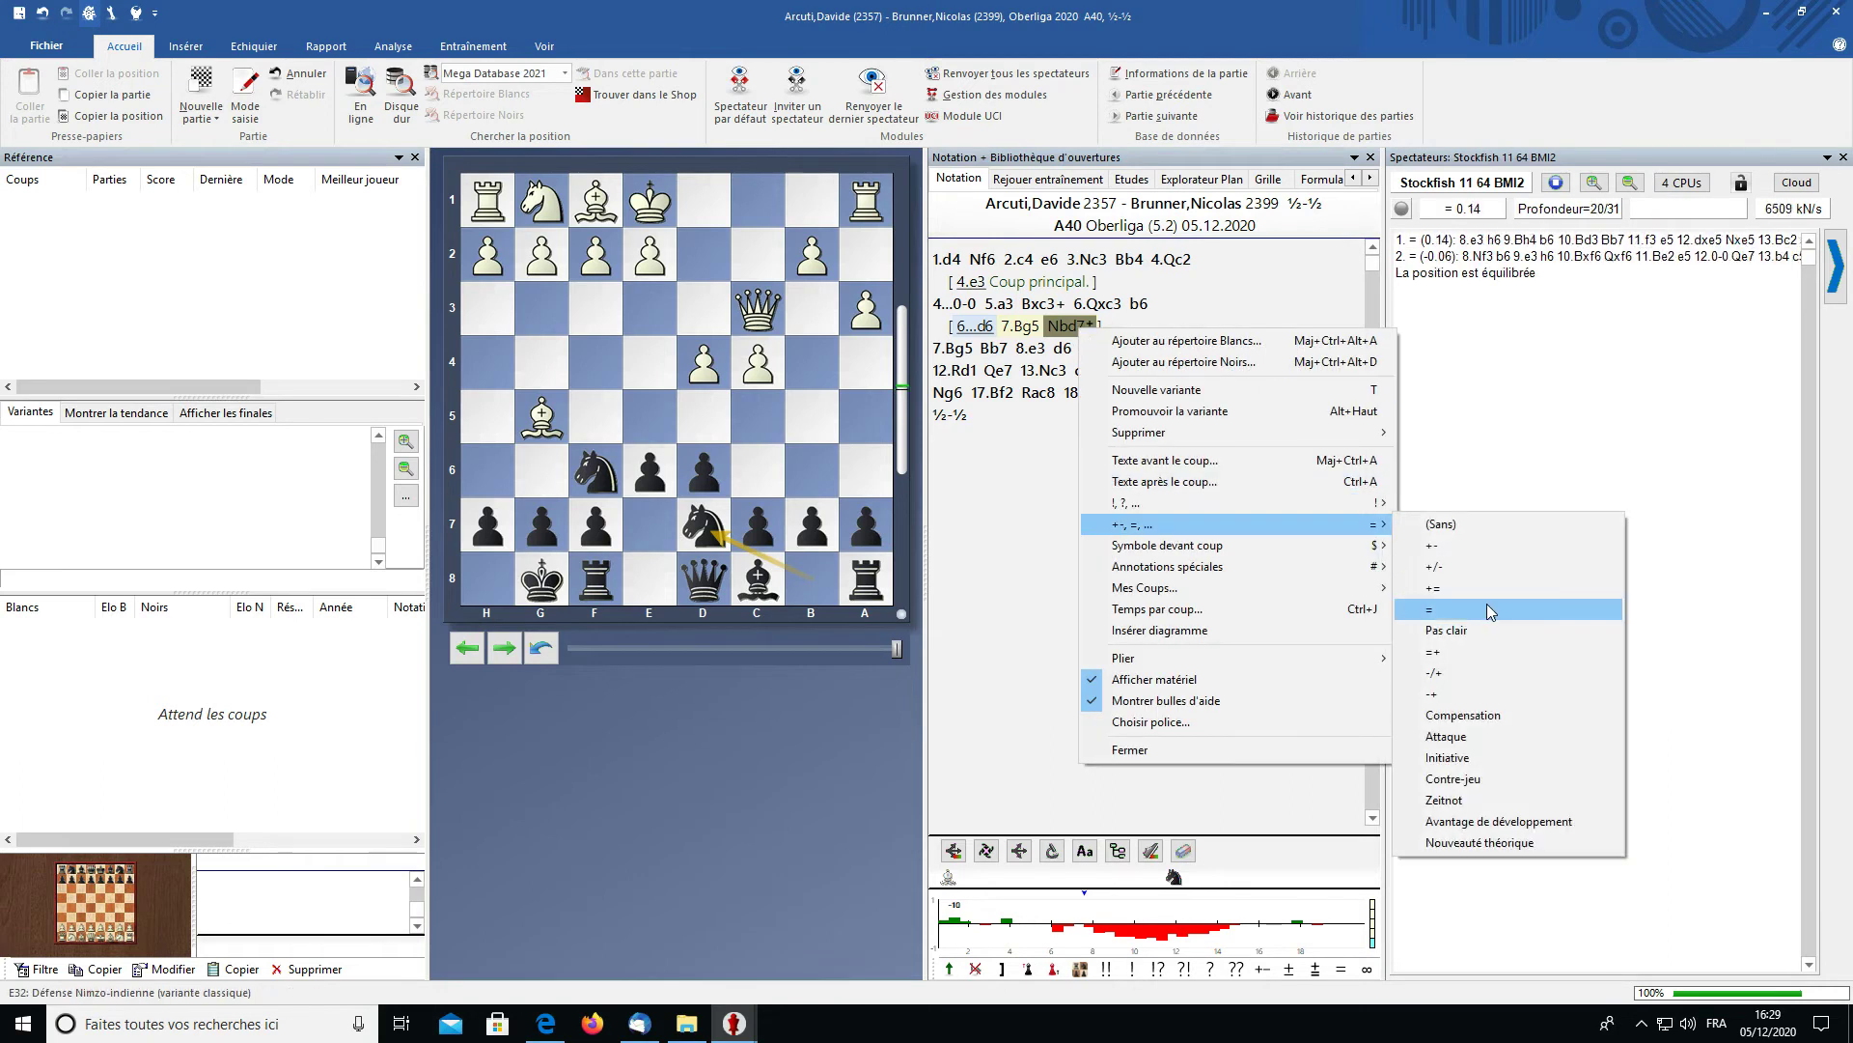
{"action": "left_click", "coordinate": [1448, 598]}
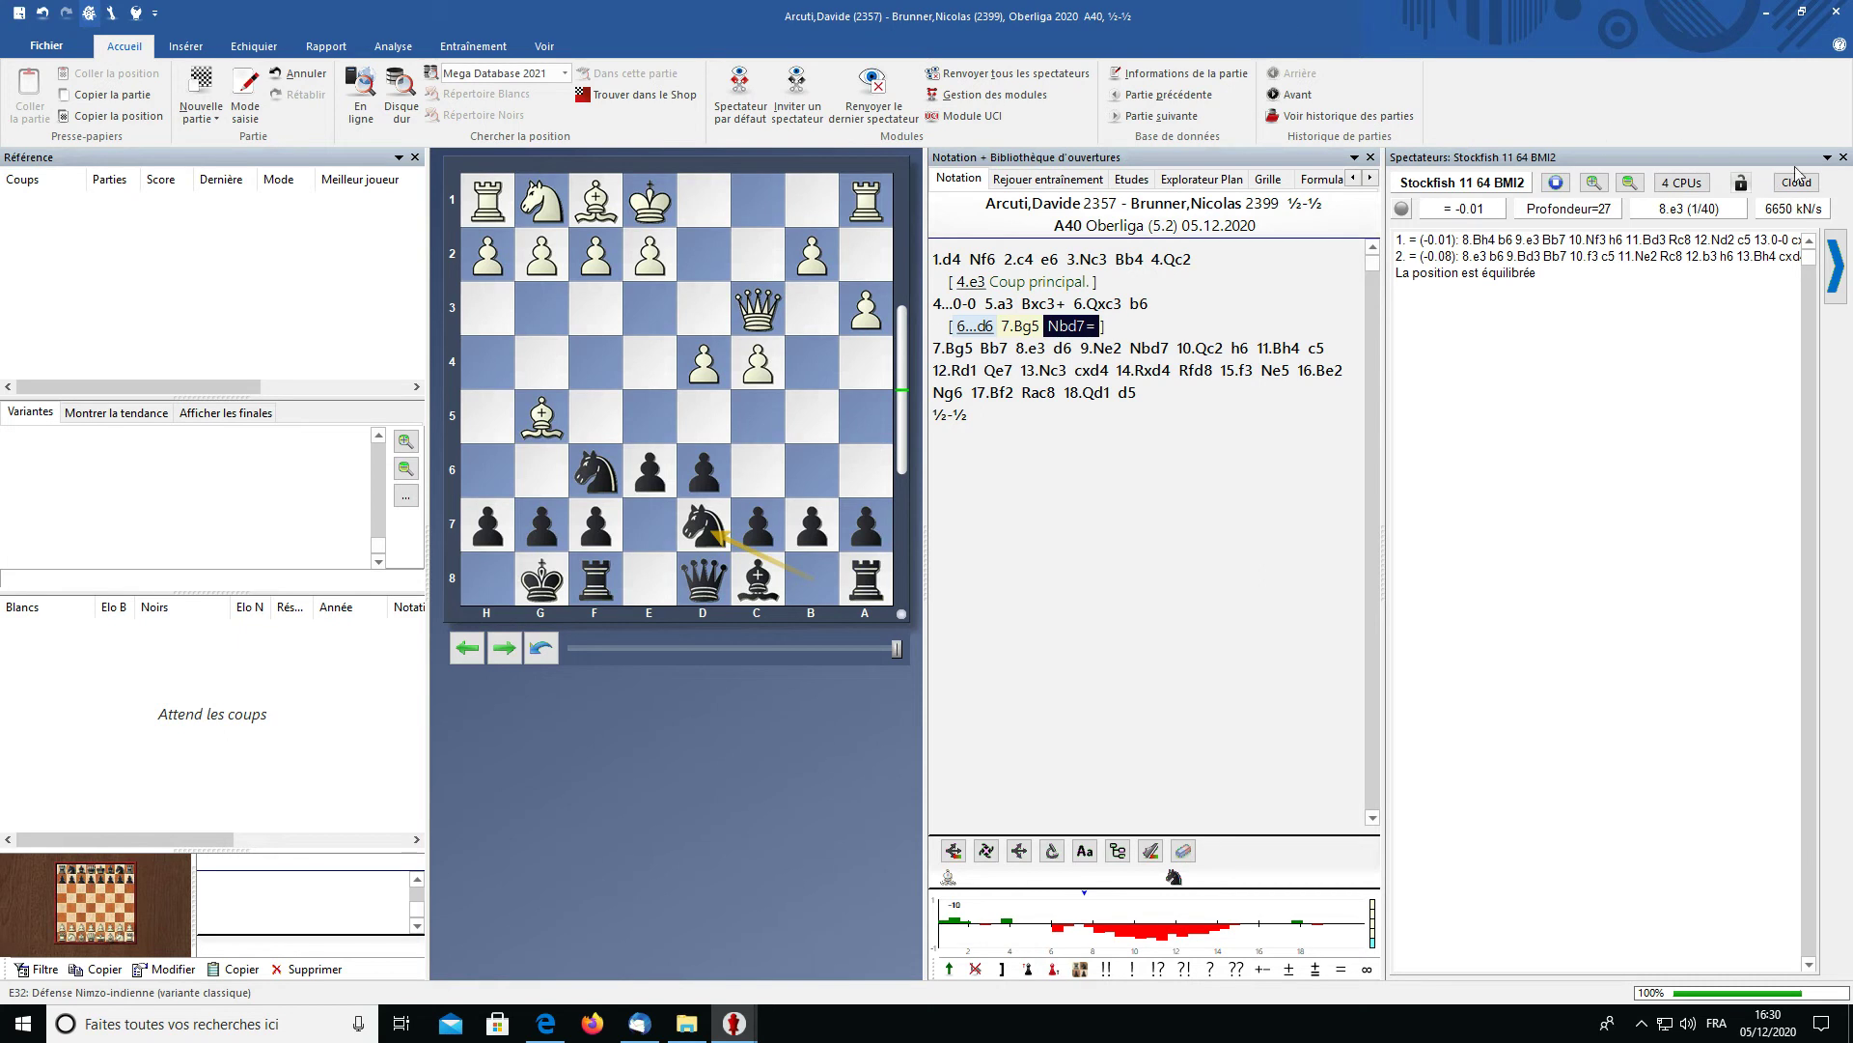
{"action": "left_click", "coordinate": [1843, 157]}
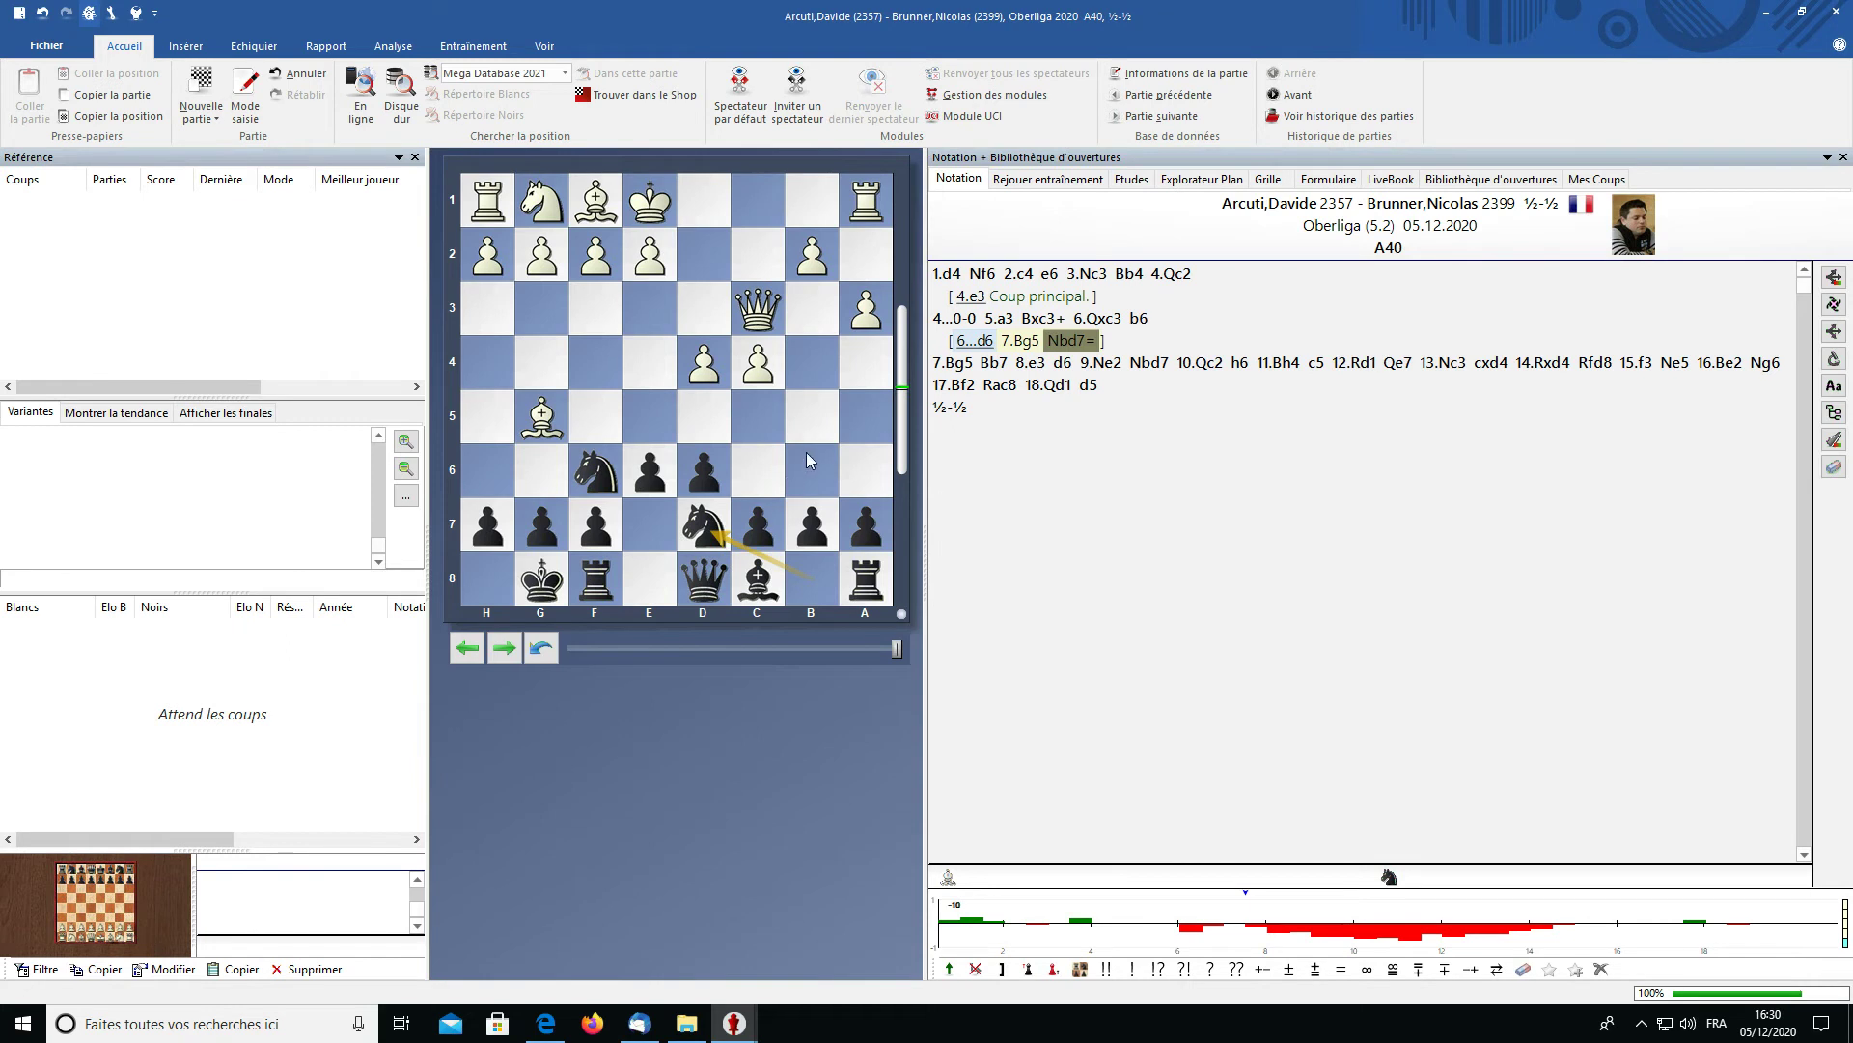
- Return to the main line's 6...b6 and draw a green arrow from c8 to b7 on the board
{"action": "key", "text": "Left"}
{"action": "key", "text": "Left"}
{"action": "key", "text": "Left"}
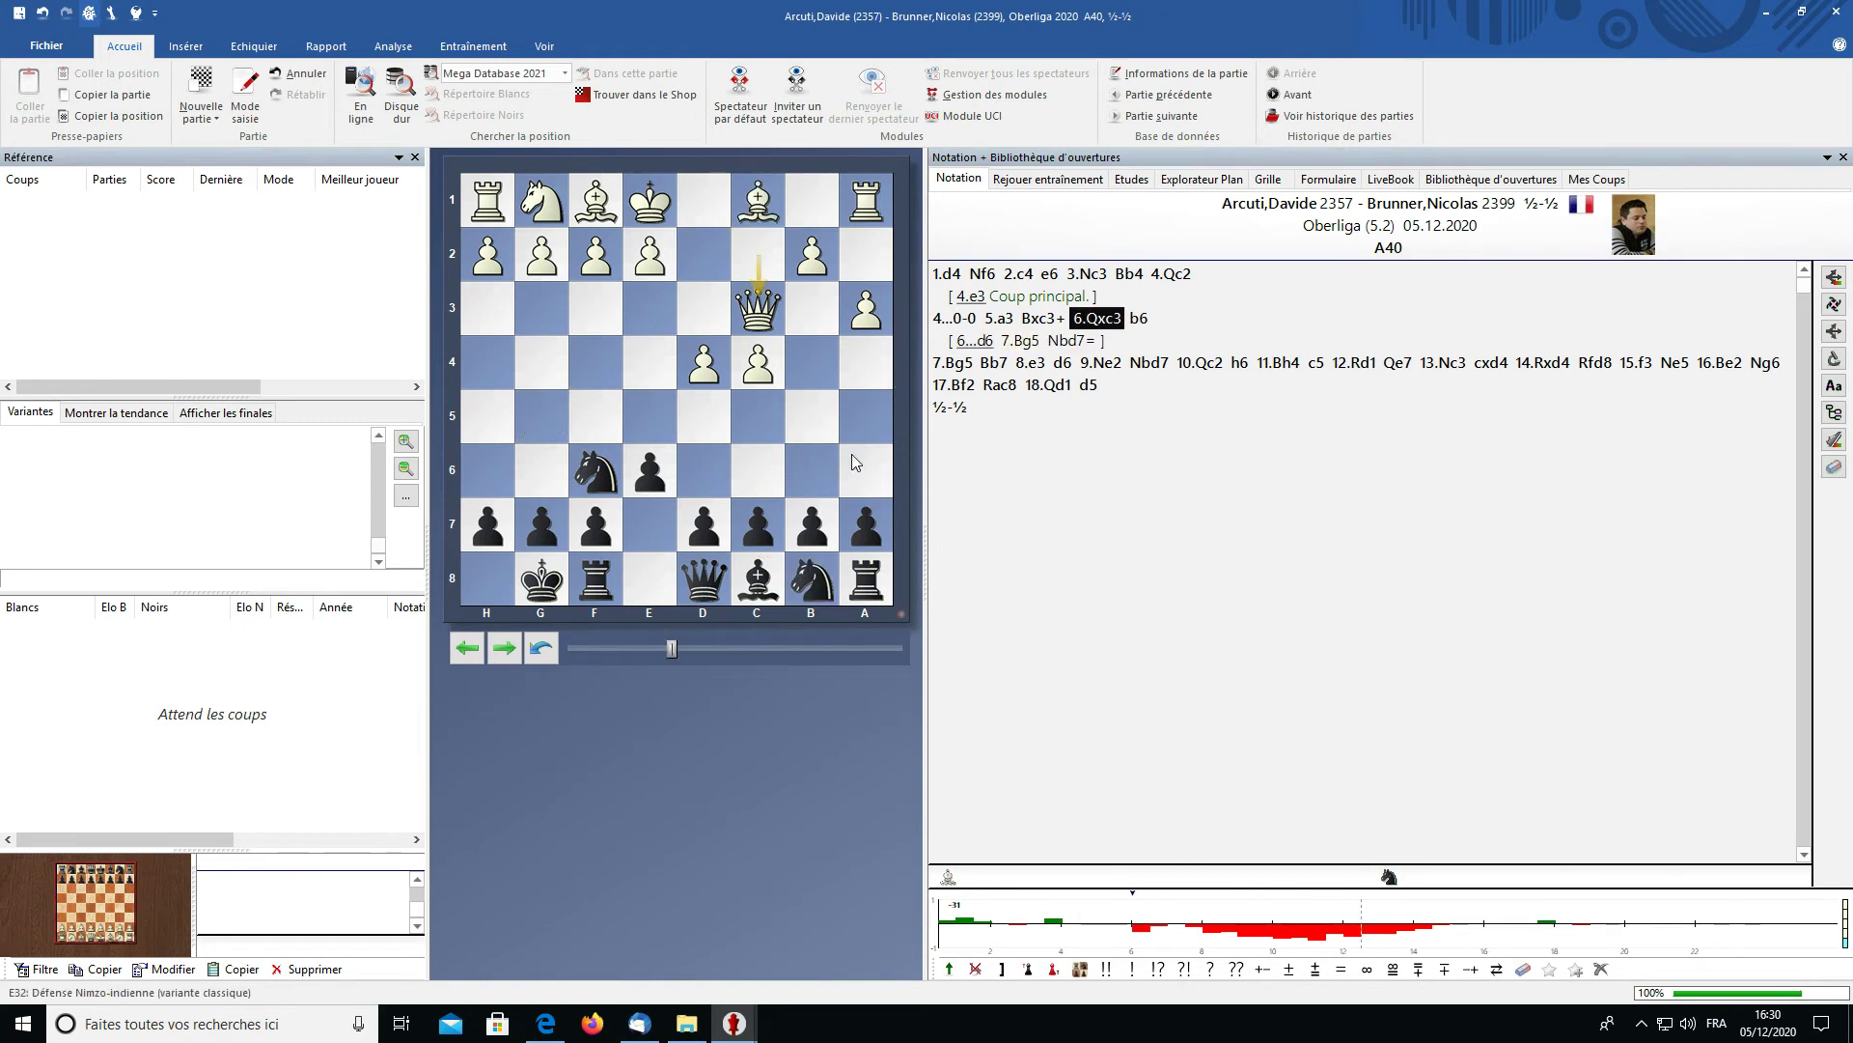
{"action": "key", "text": "Right"}
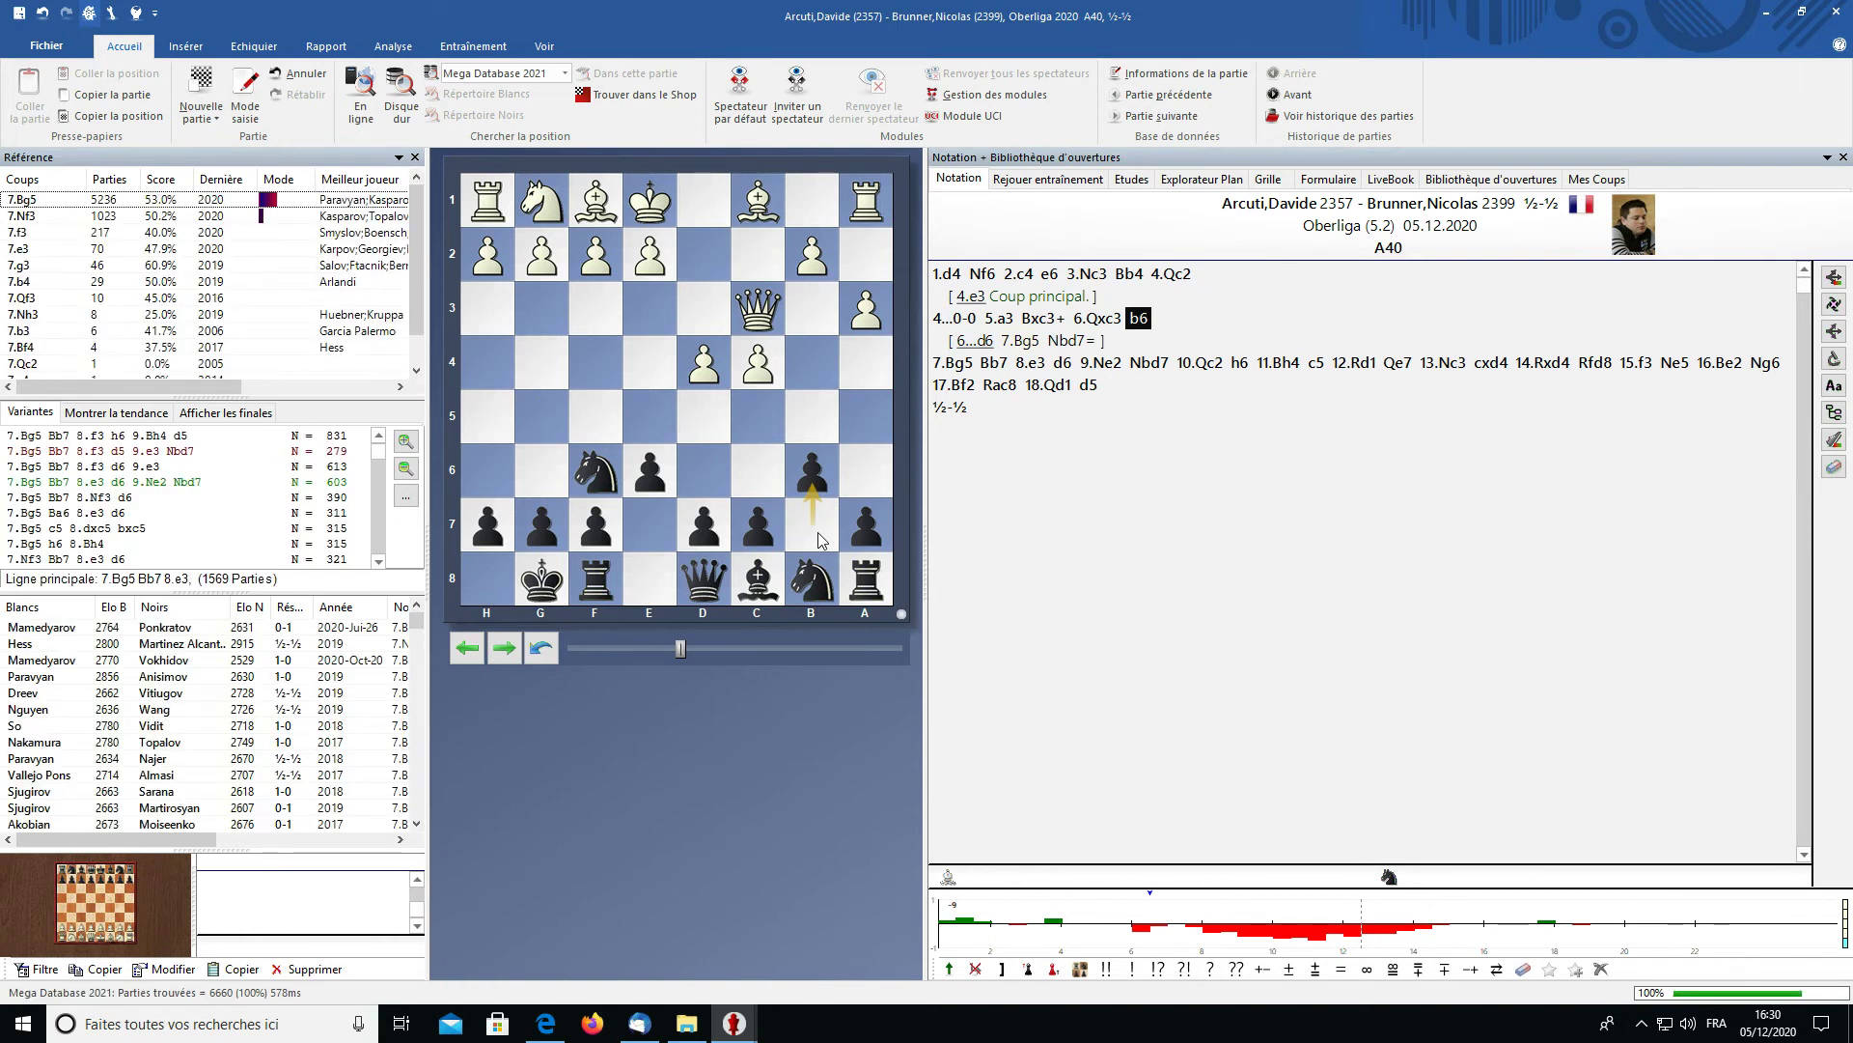
{"action": "left_click", "coordinate": [773, 565], "text": "alt"}
{"action": "left_click", "coordinate": [771, 573], "text": "alt"}
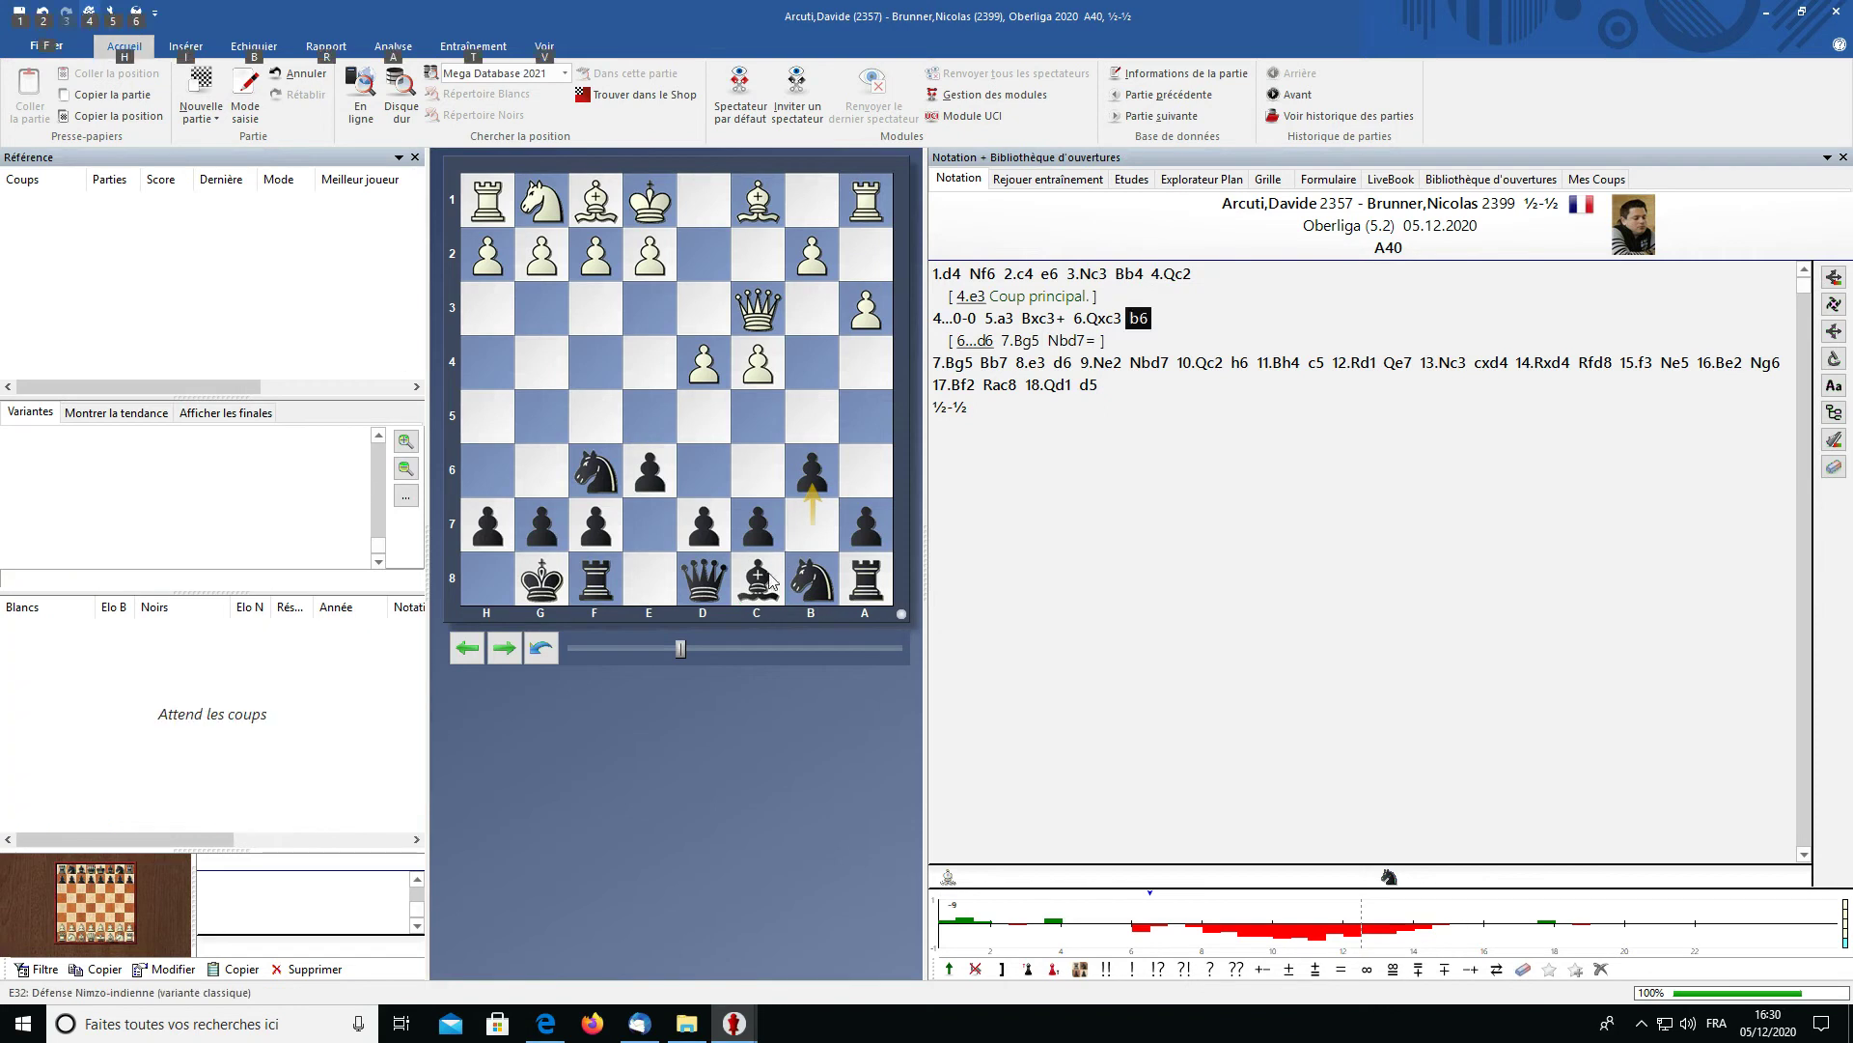
{"action": "left_click", "coordinate": [763, 579], "text": "alt"}
{"action": "left_click_drag", "start_coordinate": [768, 579], "coordinate": [811, 526]}
{"action": "left_click", "coordinate": [772, 586], "text": "alt"}
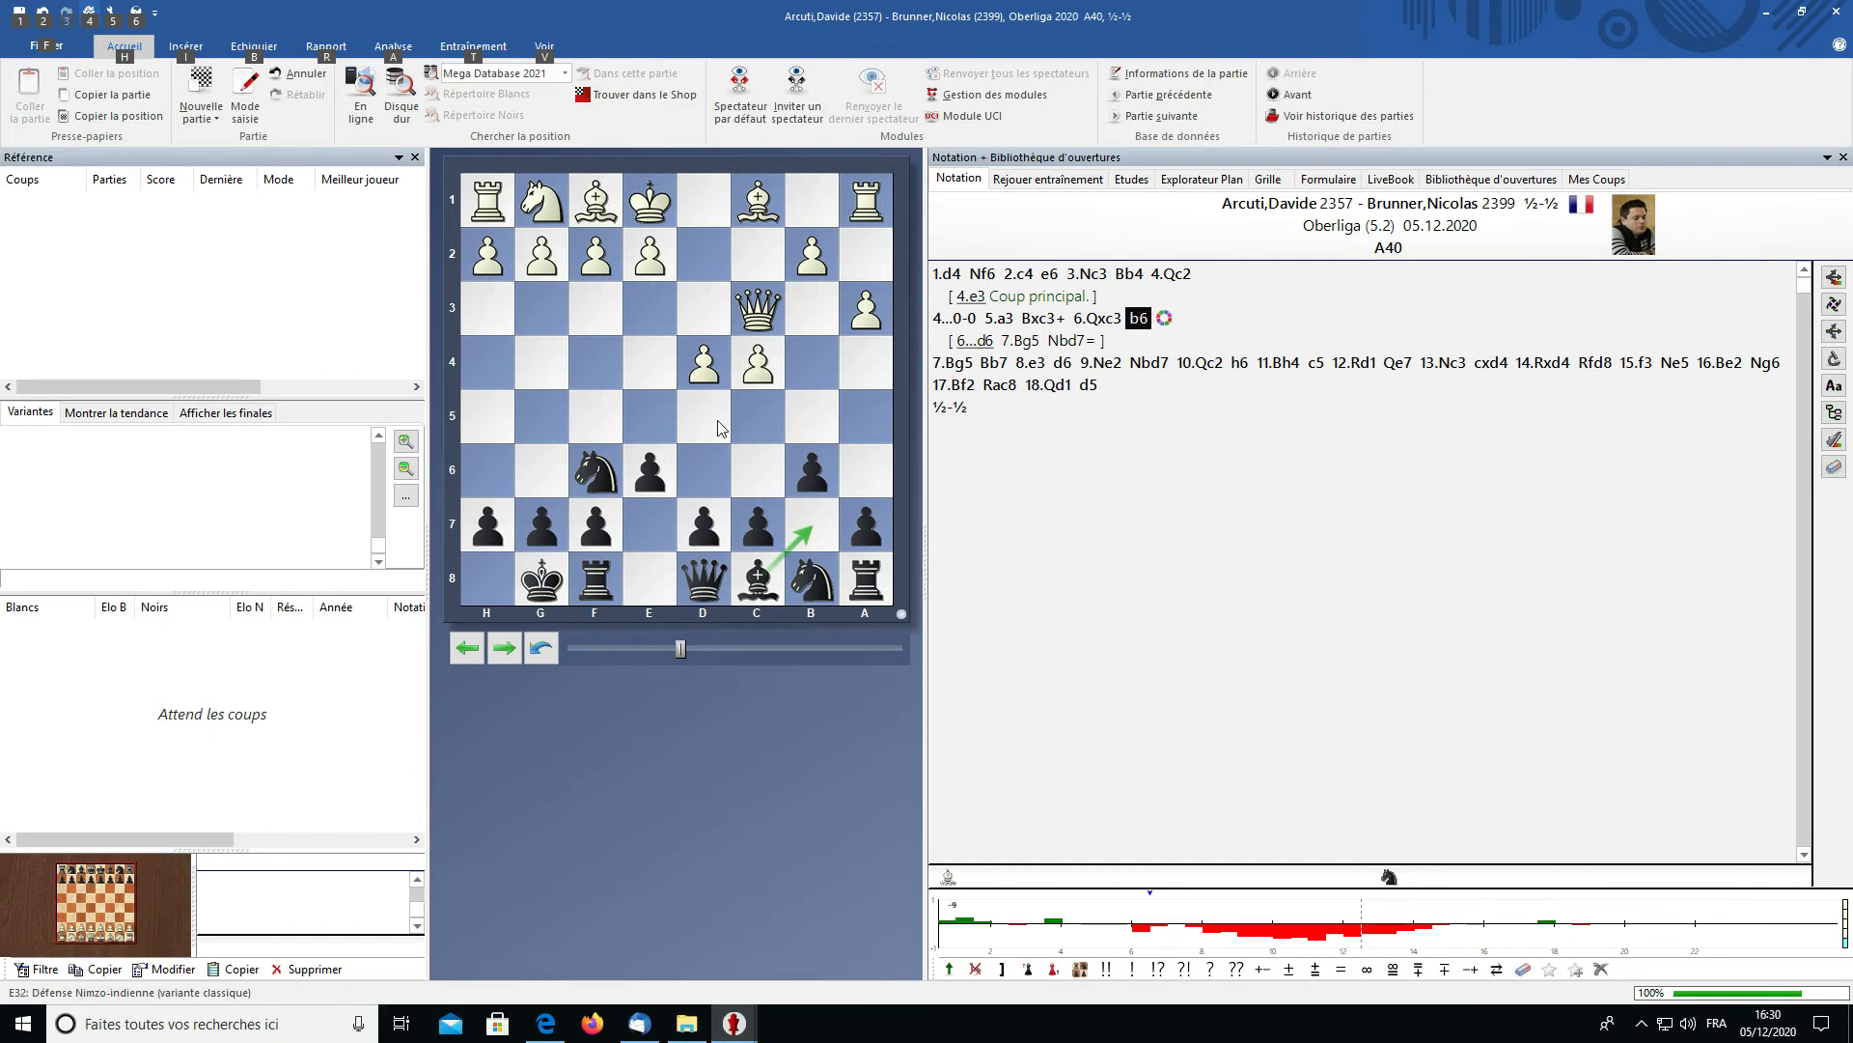
- Advance the main line to 7...Bb7 and mark the b7 square in green
{"action": "scroll", "coordinate": [779, 550], "scroll_direction": "down", "scroll_amount": 2}
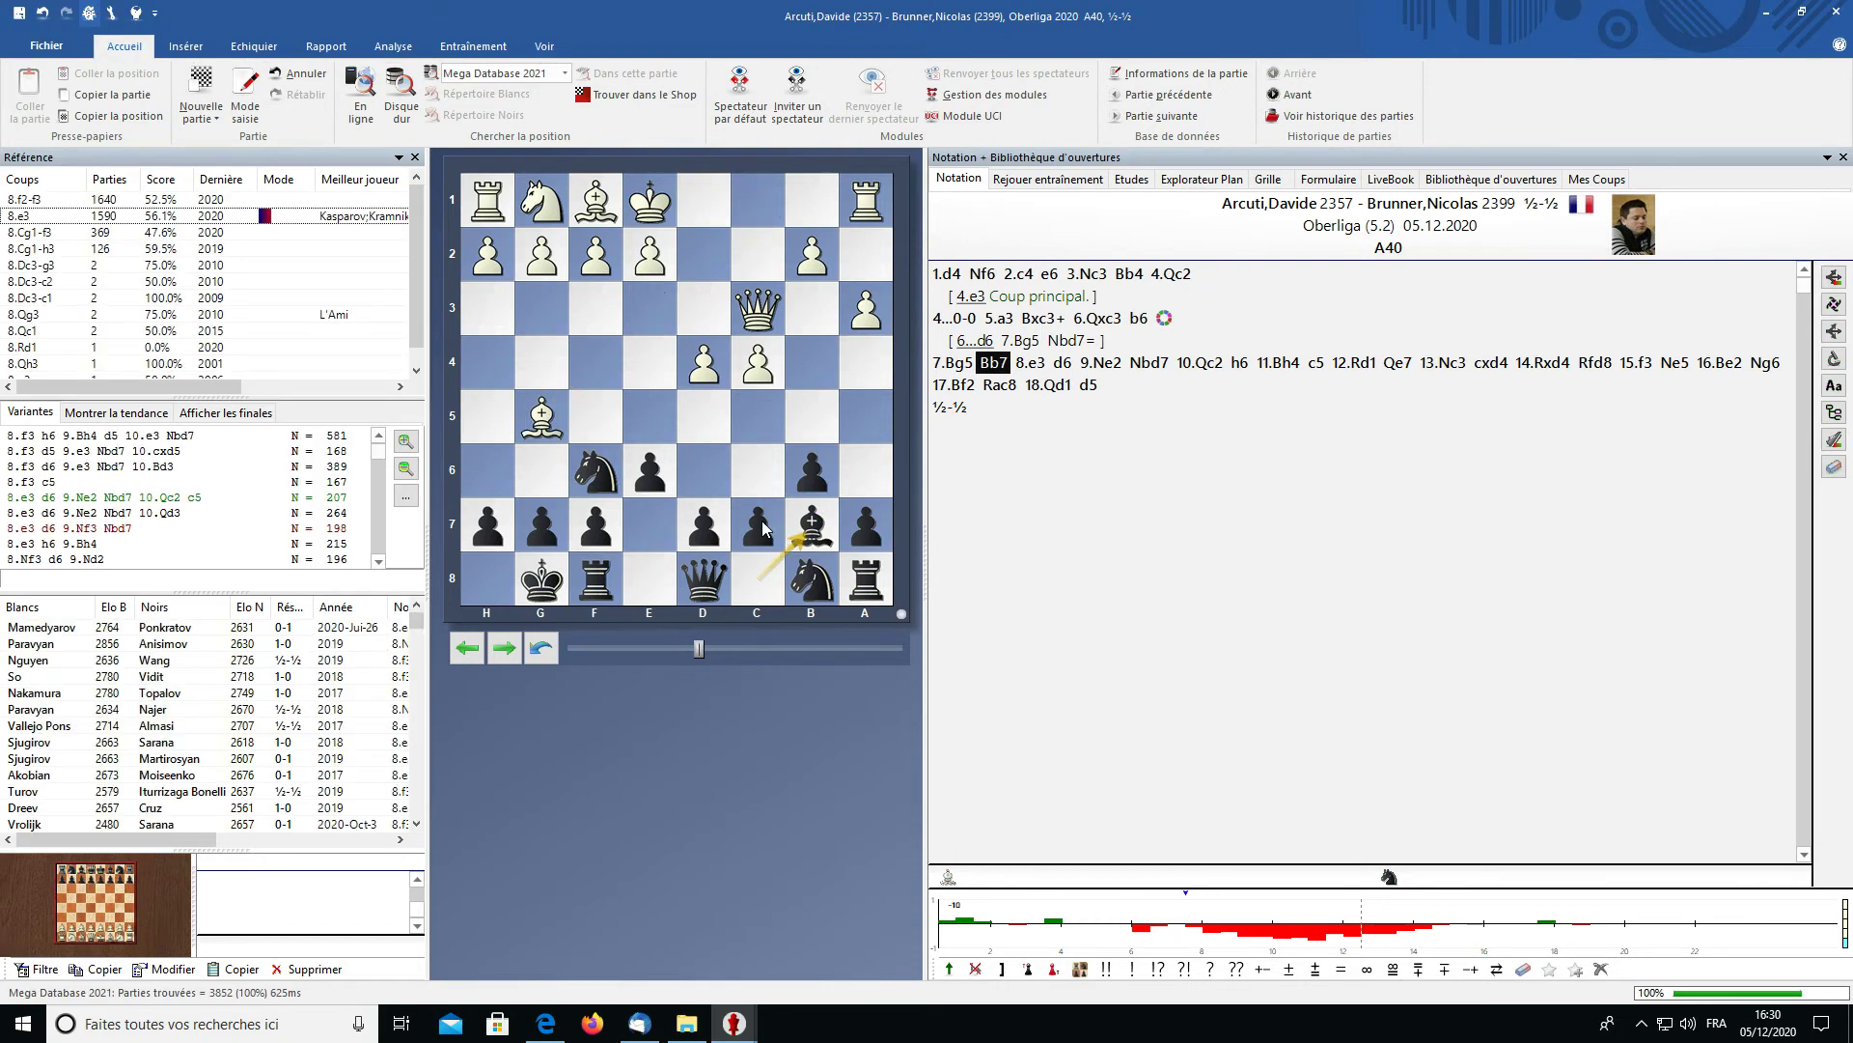
{"action": "key", "text": "alt"}
{"action": "left_click", "coordinate": [814, 526], "text": "alt"}
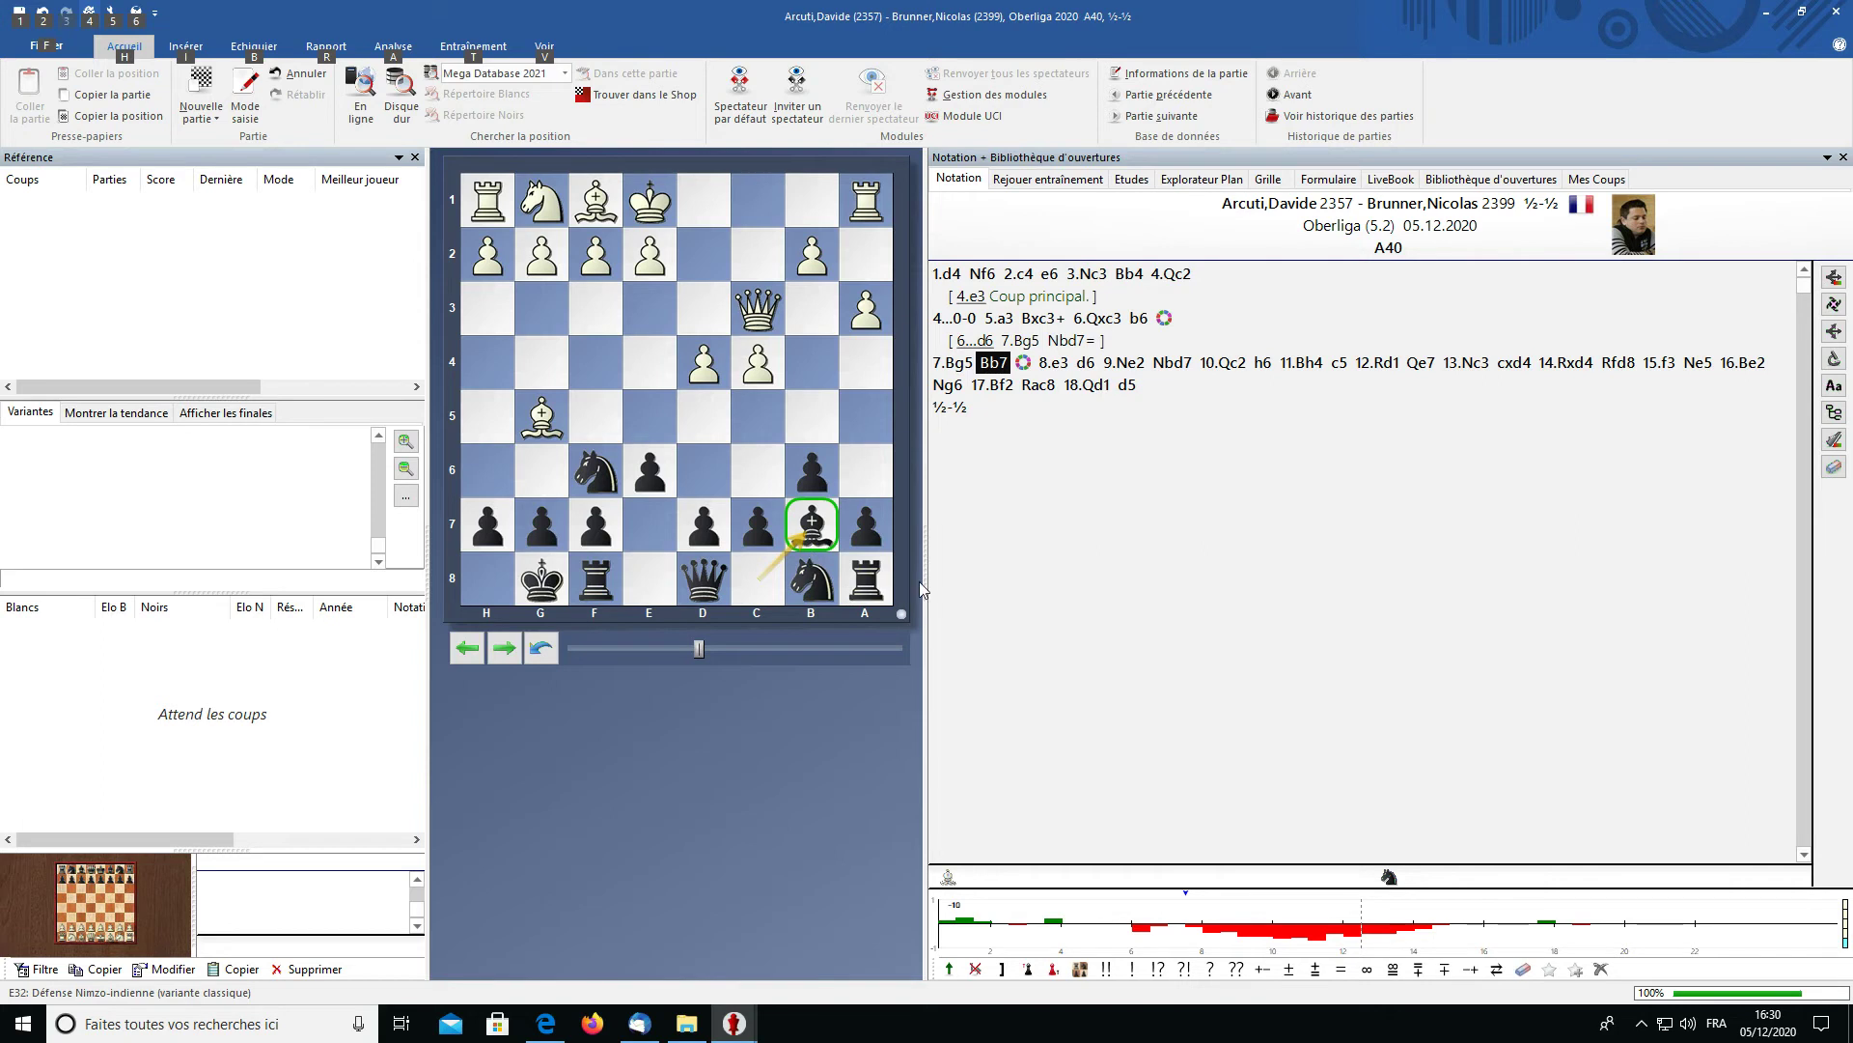
- Mark the a8 square in red in the position after 7...Bb7 and clear that marking again
{"action": "left_click", "coordinate": [872, 580], "text": "alt+shift"}
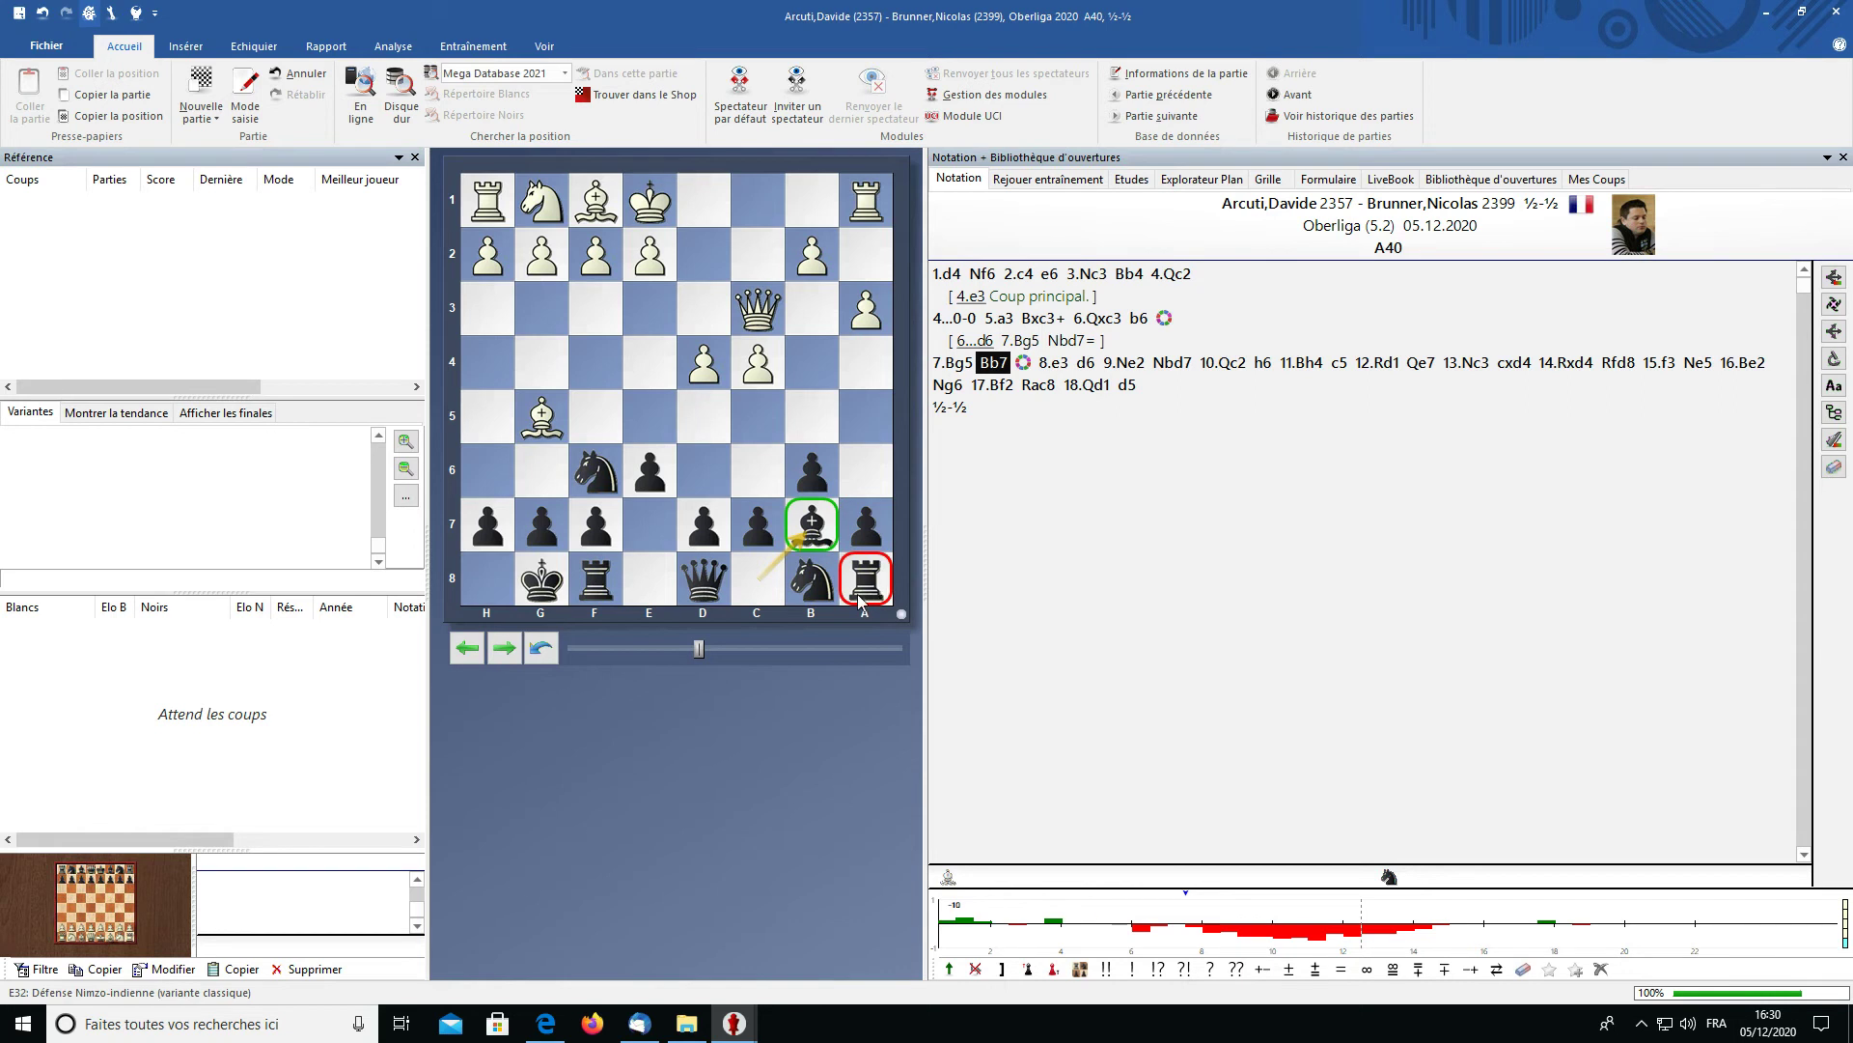
{"action": "left_click", "coordinate": [868, 586], "text": "alt+shift"}
- Advance the main line to 9...Nbd7 and insert a diagram of the position after that move
{"action": "key", "text": "Right"}
{"action": "key", "text": "Right"}
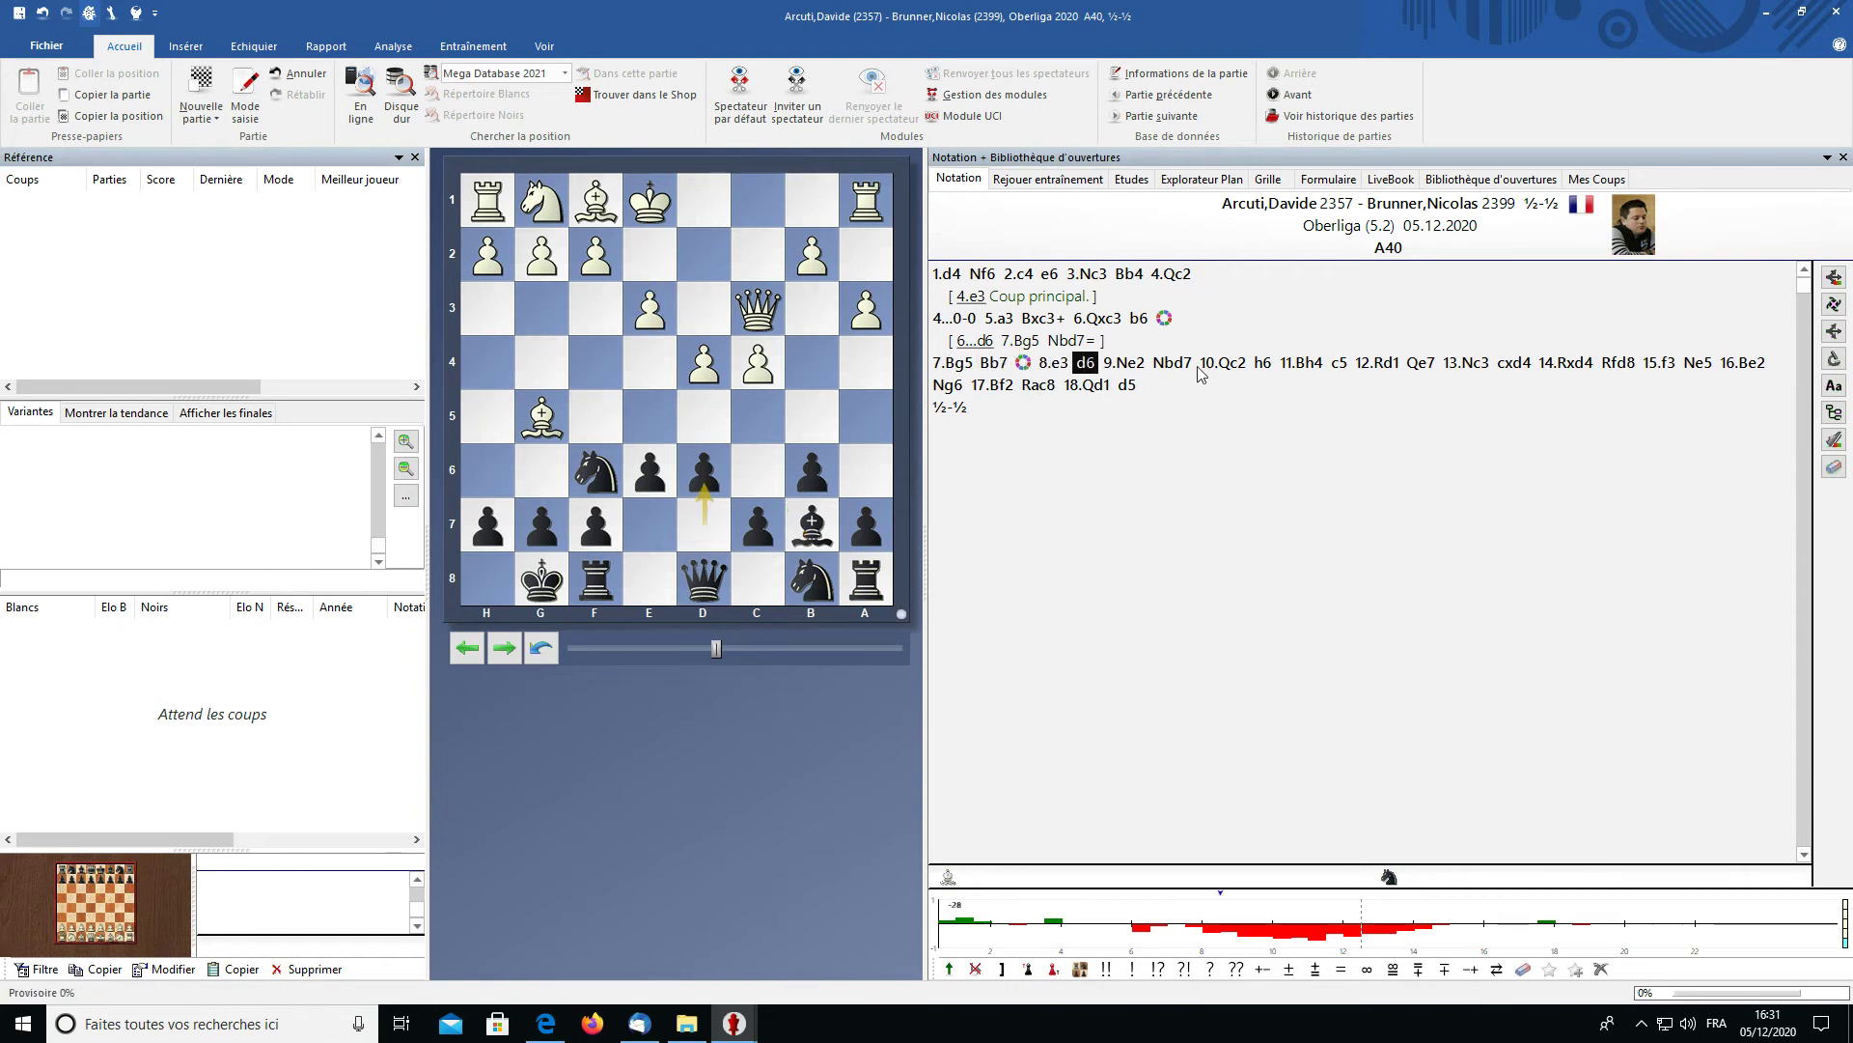
{"action": "key", "text": "Right"}
{"action": "key", "text": "Right"}
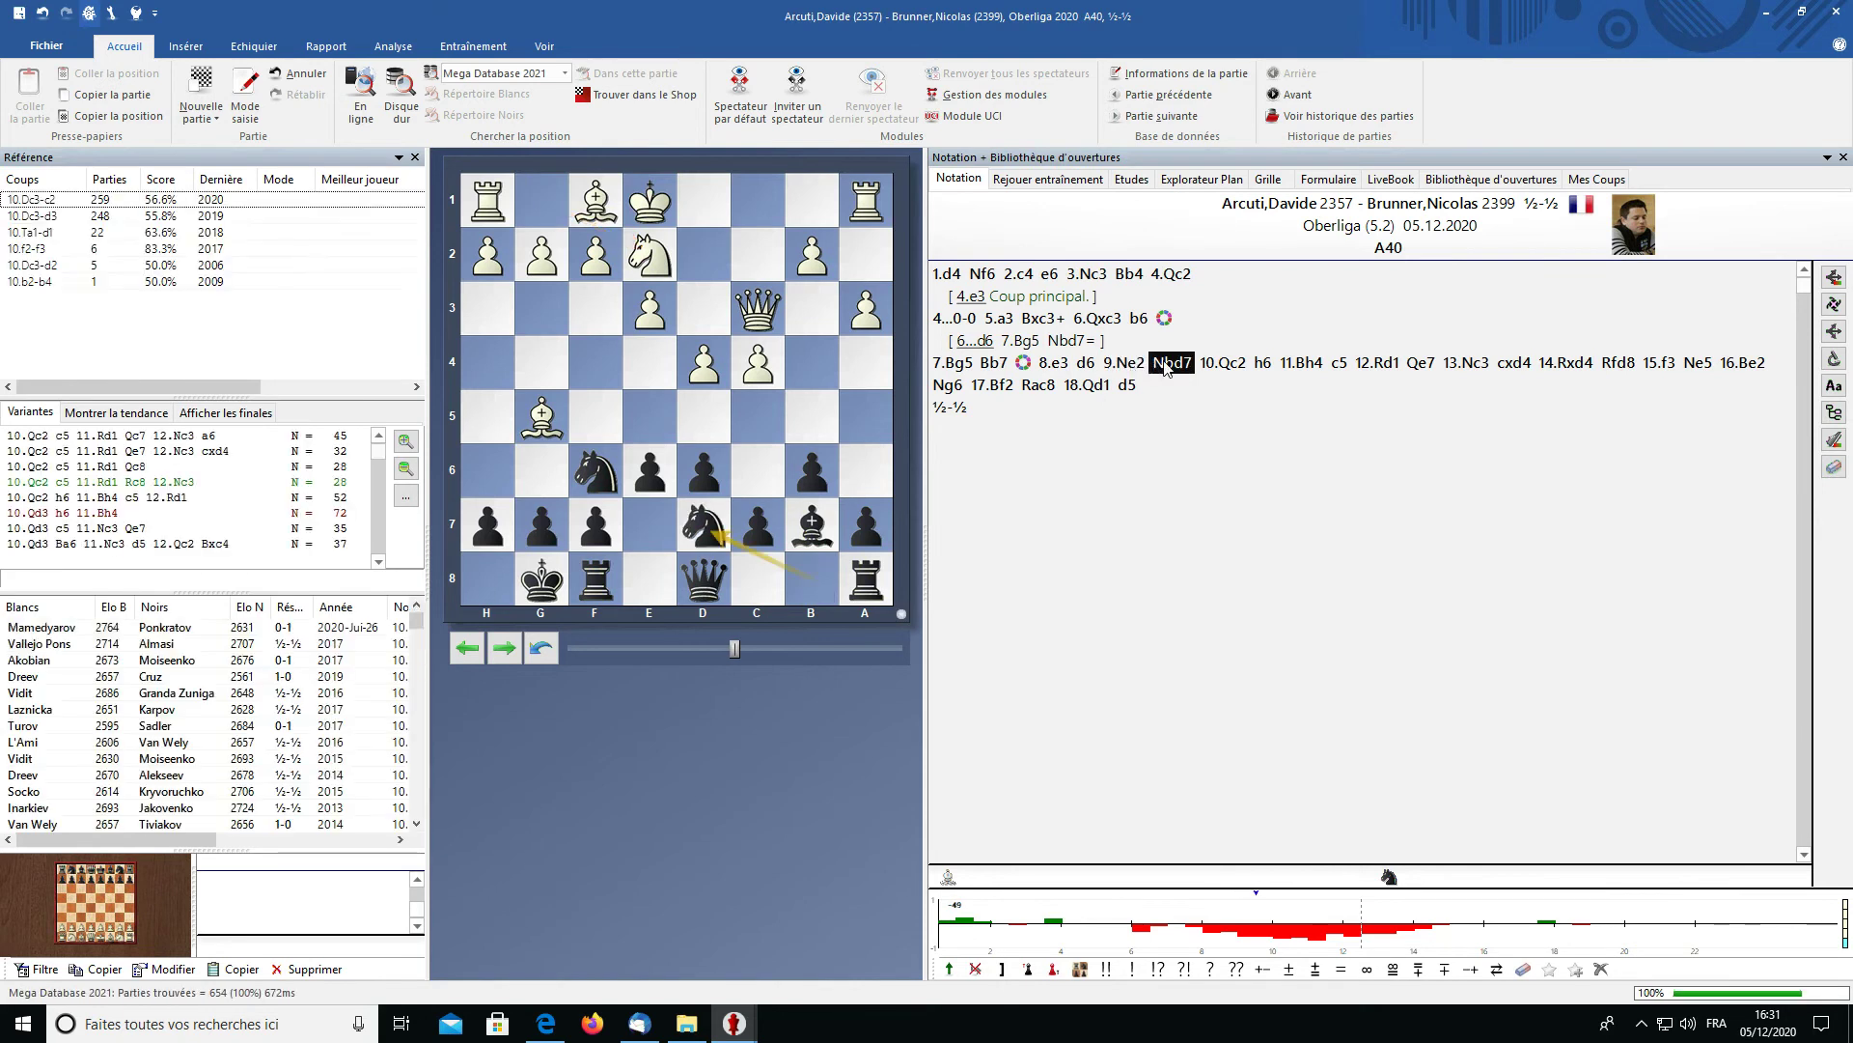
{"action": "right_click", "coordinate": [1166, 366]}
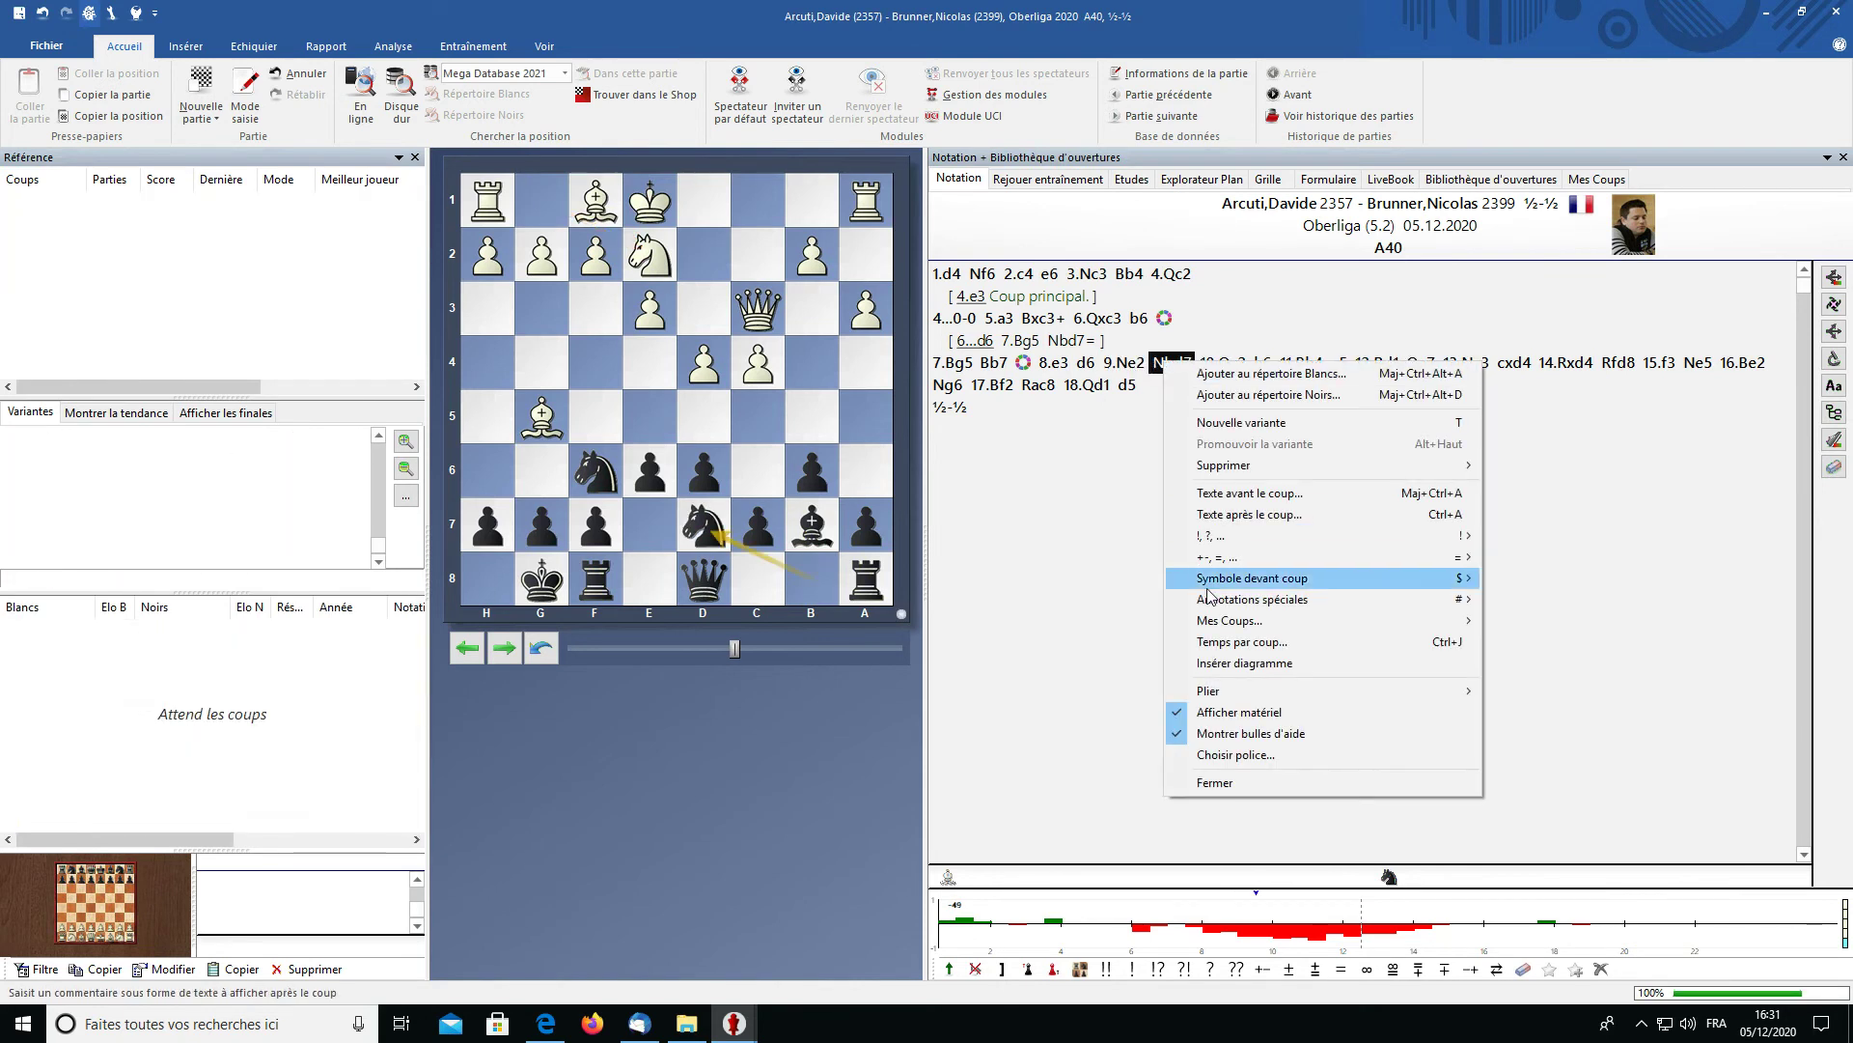
{"action": "left_click", "coordinate": [1239, 666]}
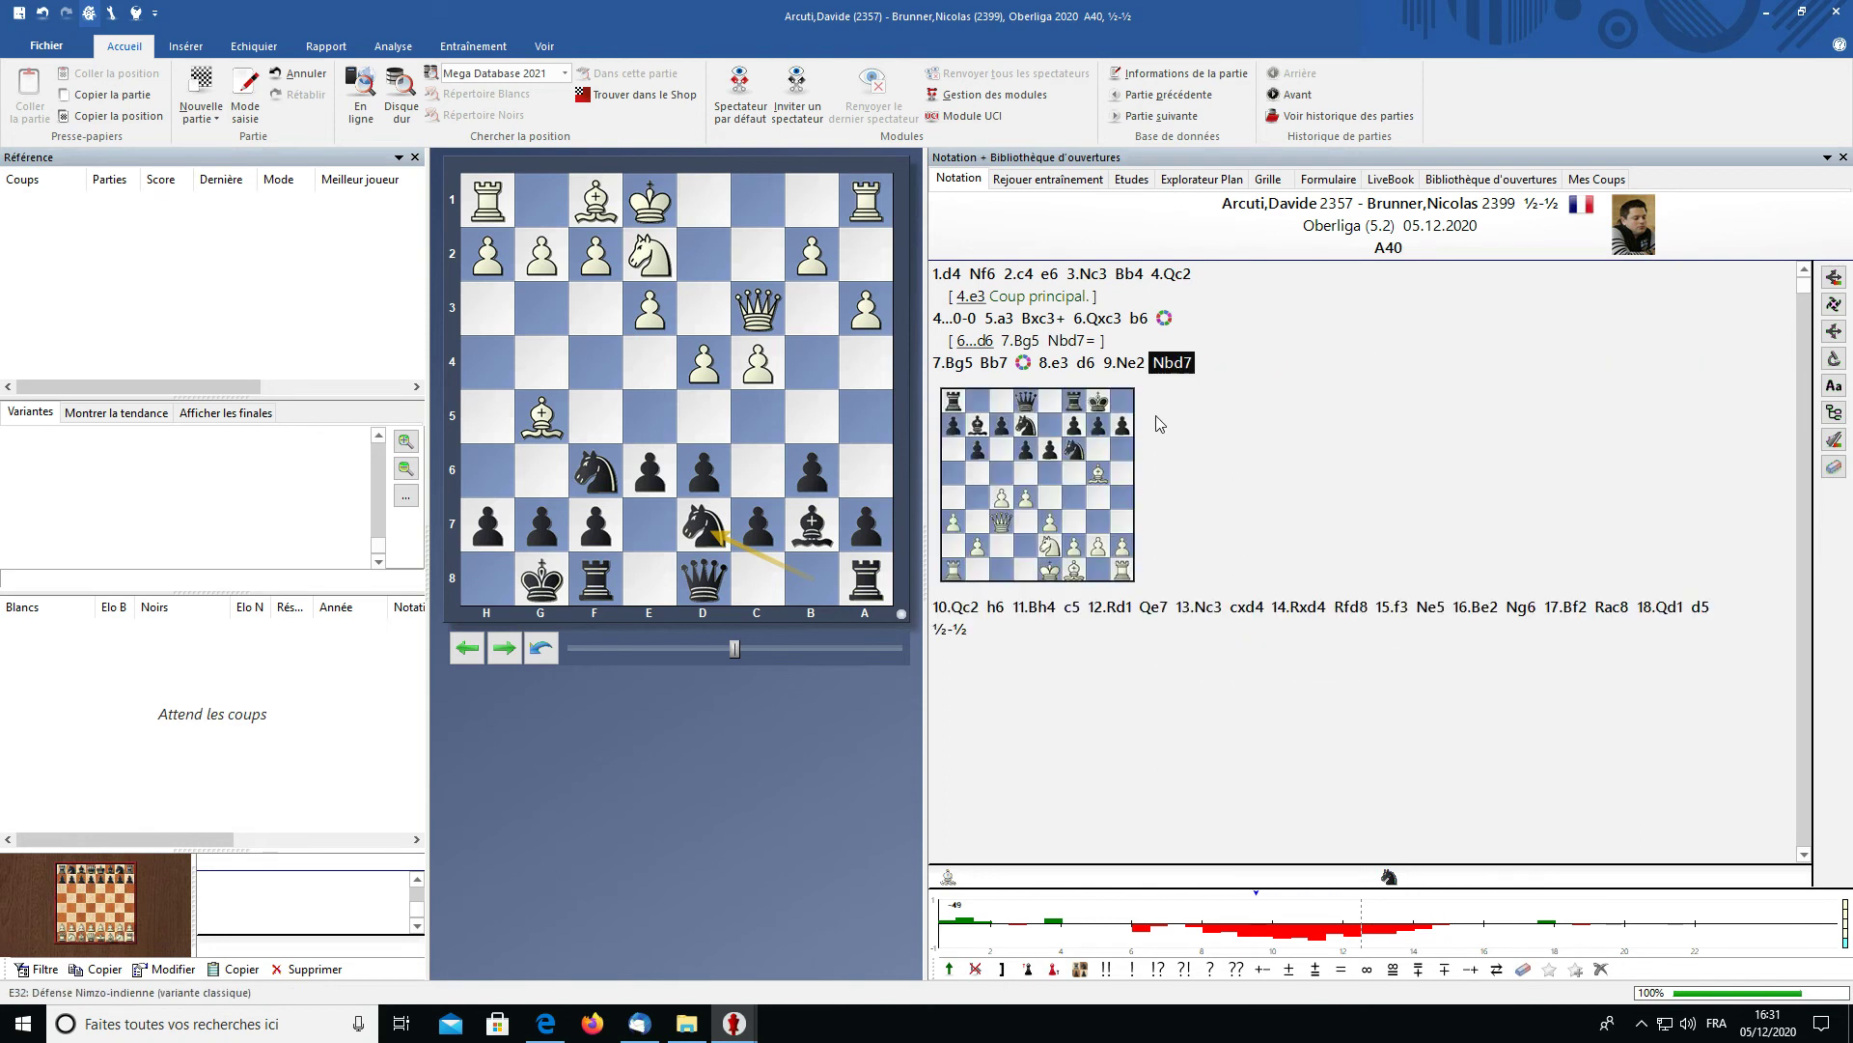
- Step back to 9.Ne2 and play through the main line up to 13.Nc3
{"action": "key", "text": "Left"}
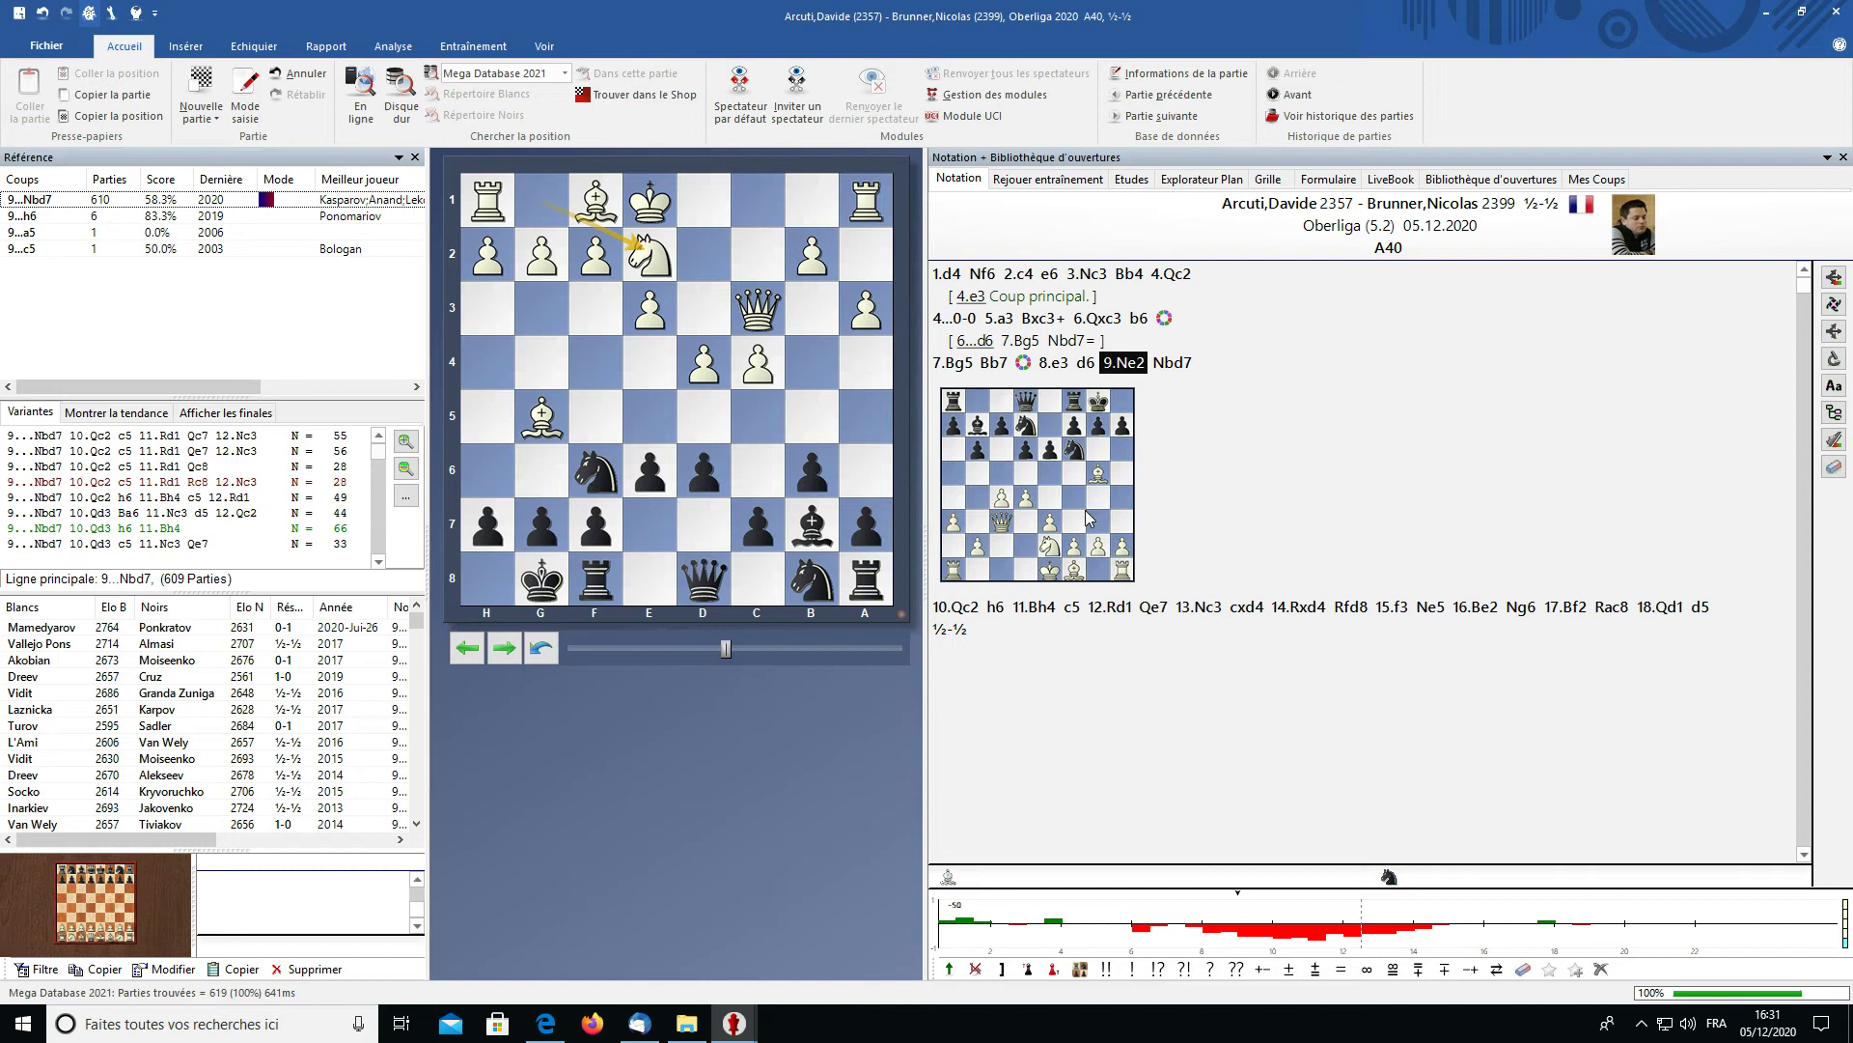
{"action": "key", "text": "Right"}
{"action": "key", "text": "Right"}
{"action": "key", "text": "Right"}
{"action": "key", "text": "Right"}
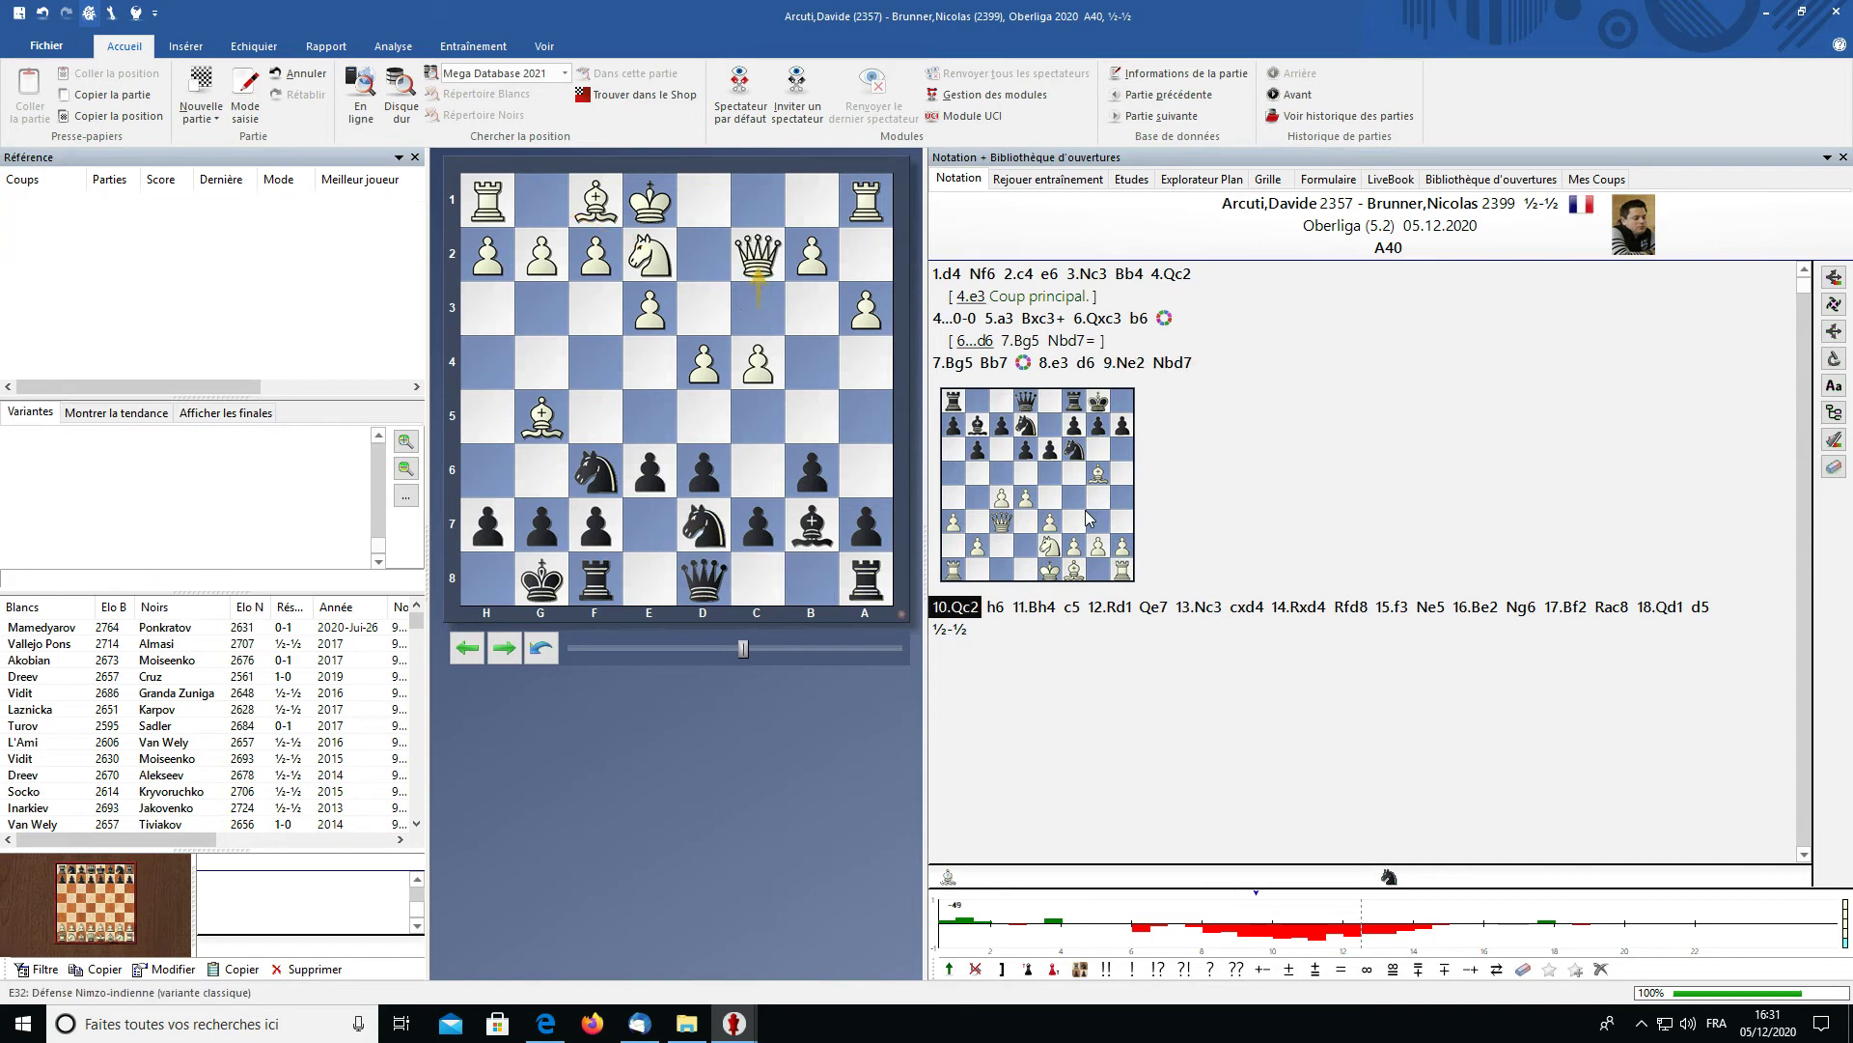
{"action": "key", "text": "Right"}
{"action": "key", "text": "Right"}
{"action": "key", "text": "Right"}
{"action": "key", "text": "Right"}
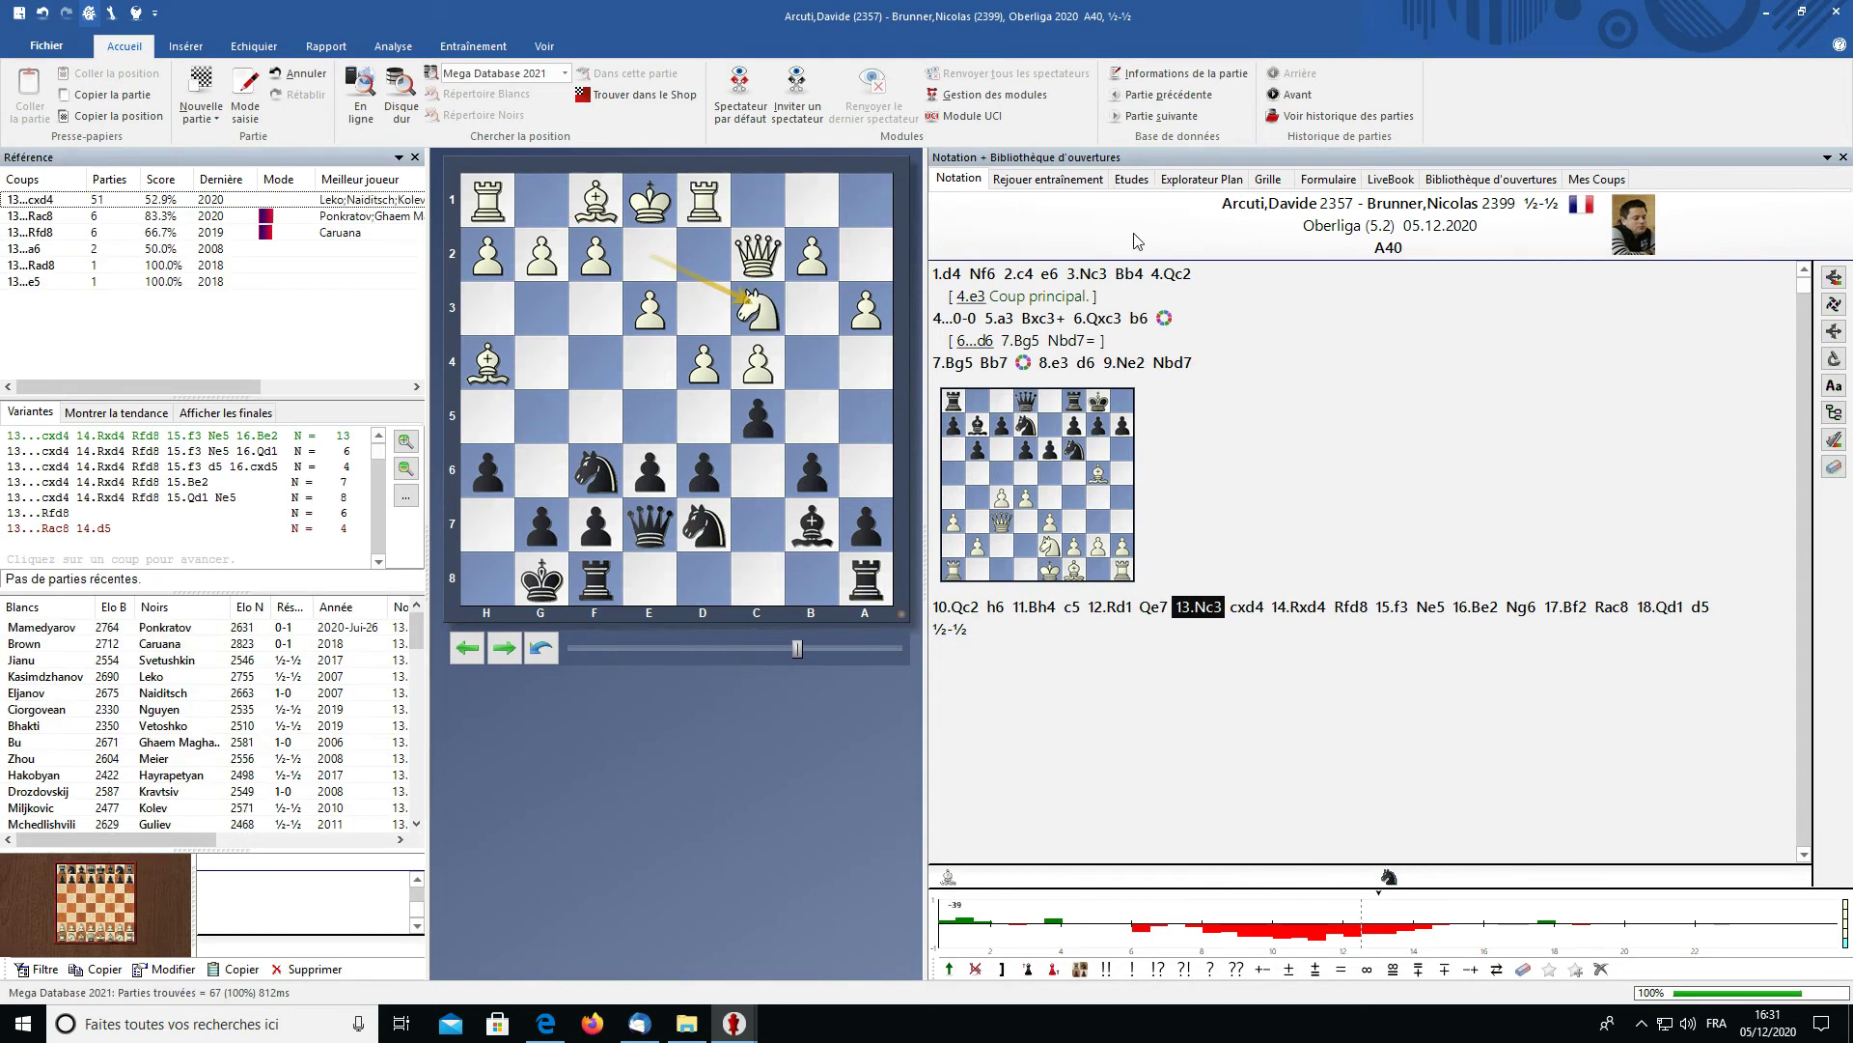
{"action": "right_click", "coordinate": [1206, 610]}
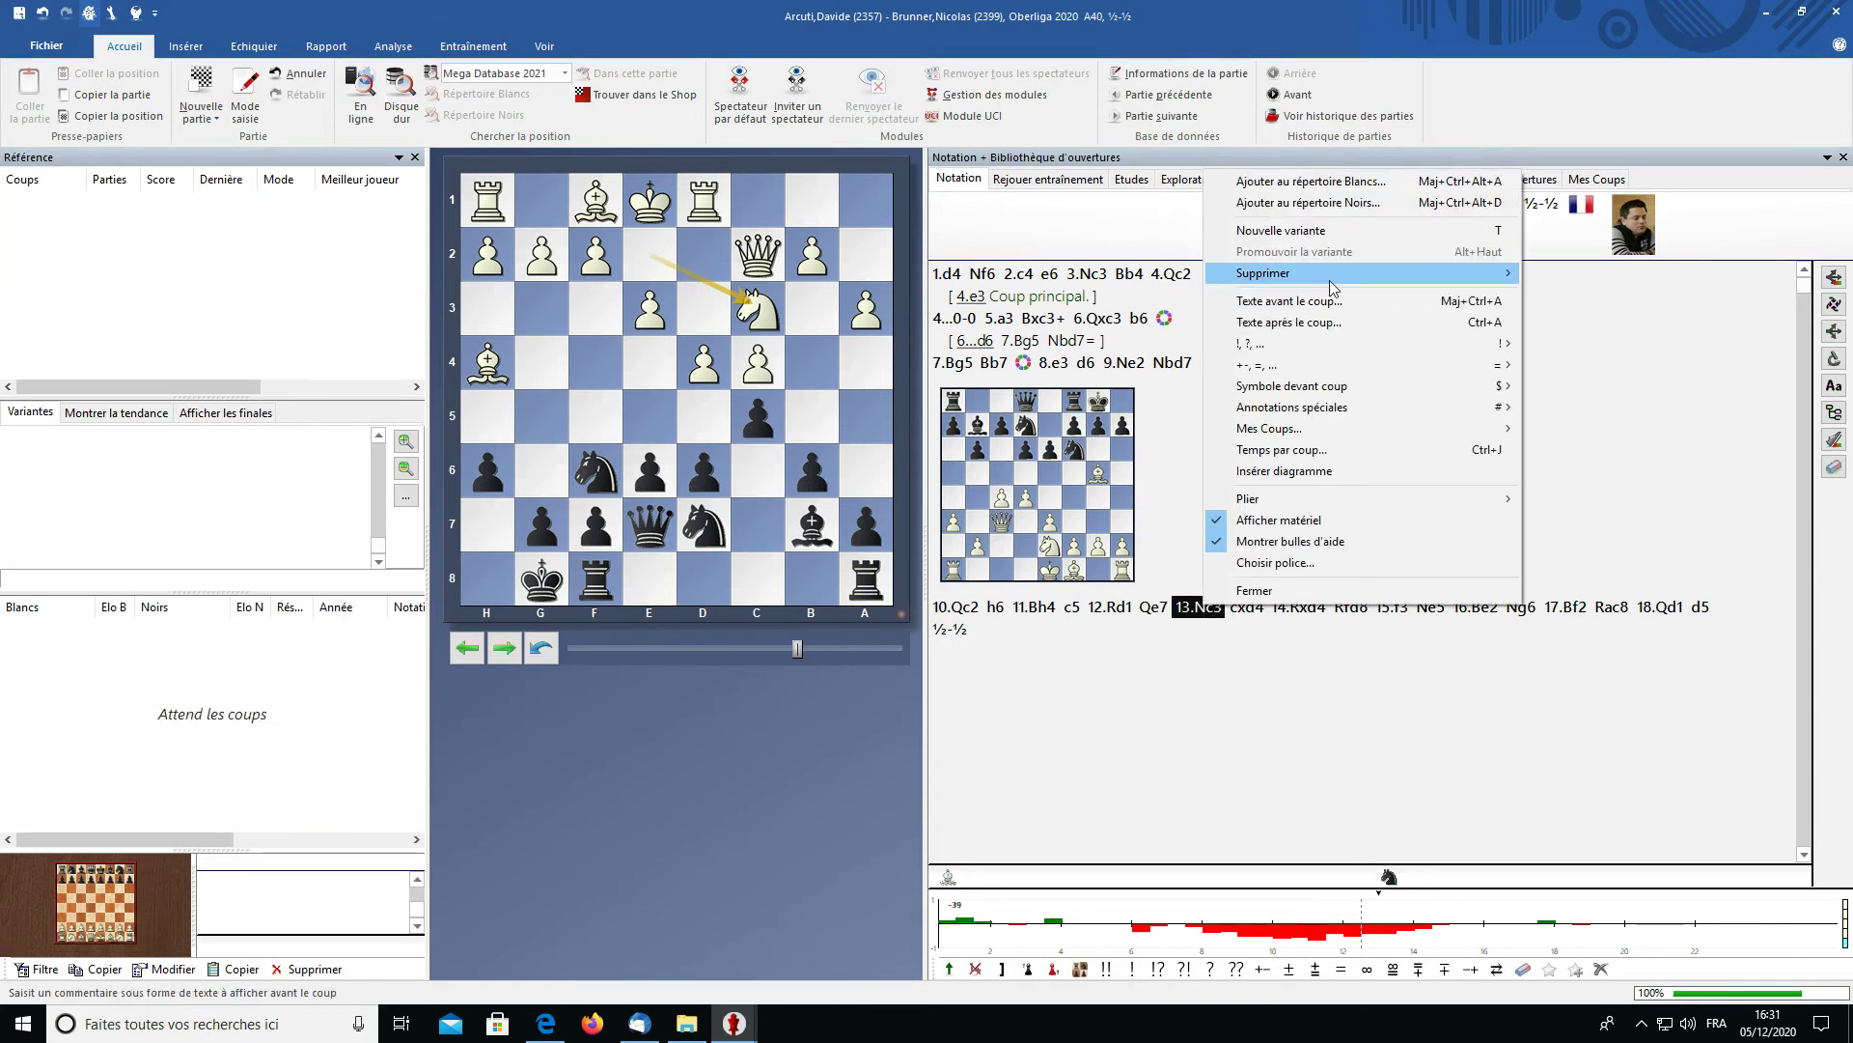
{"action": "mouse_move", "coordinate": [1511, 348]}
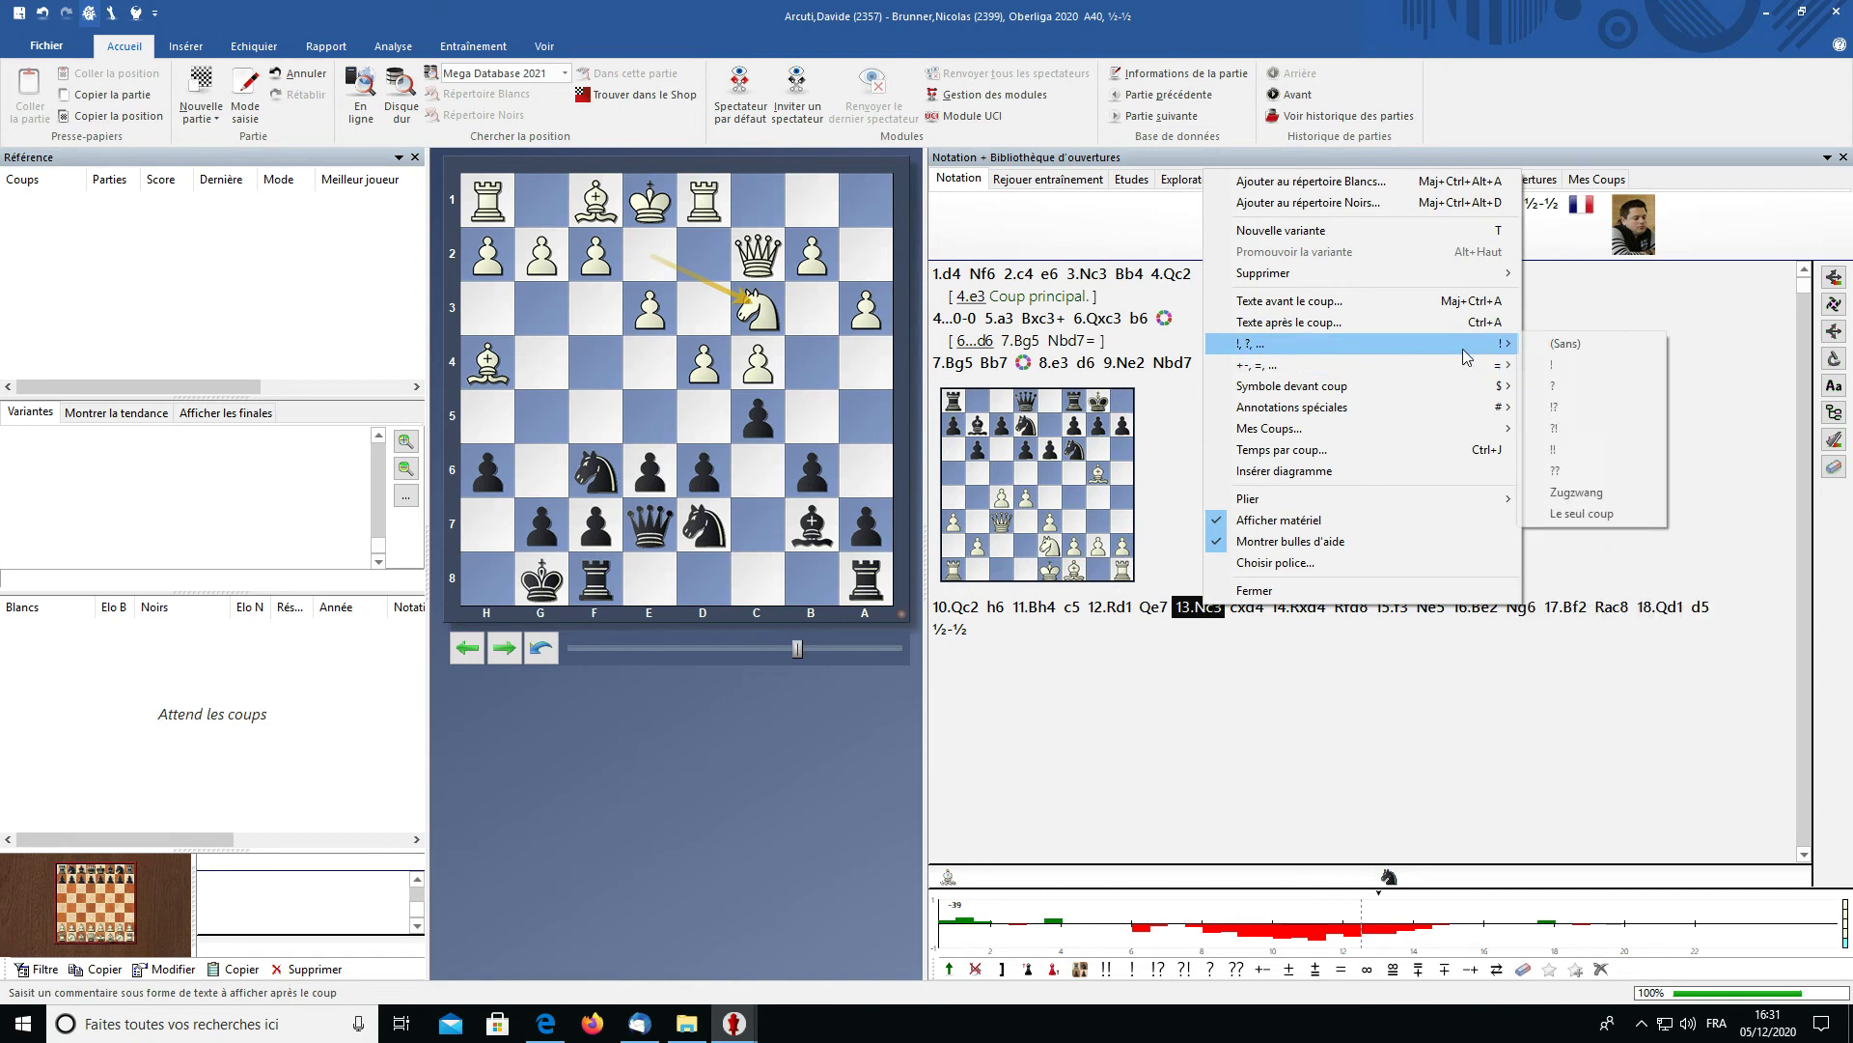
{"action": "mouse_move", "coordinate": [1285, 345]}
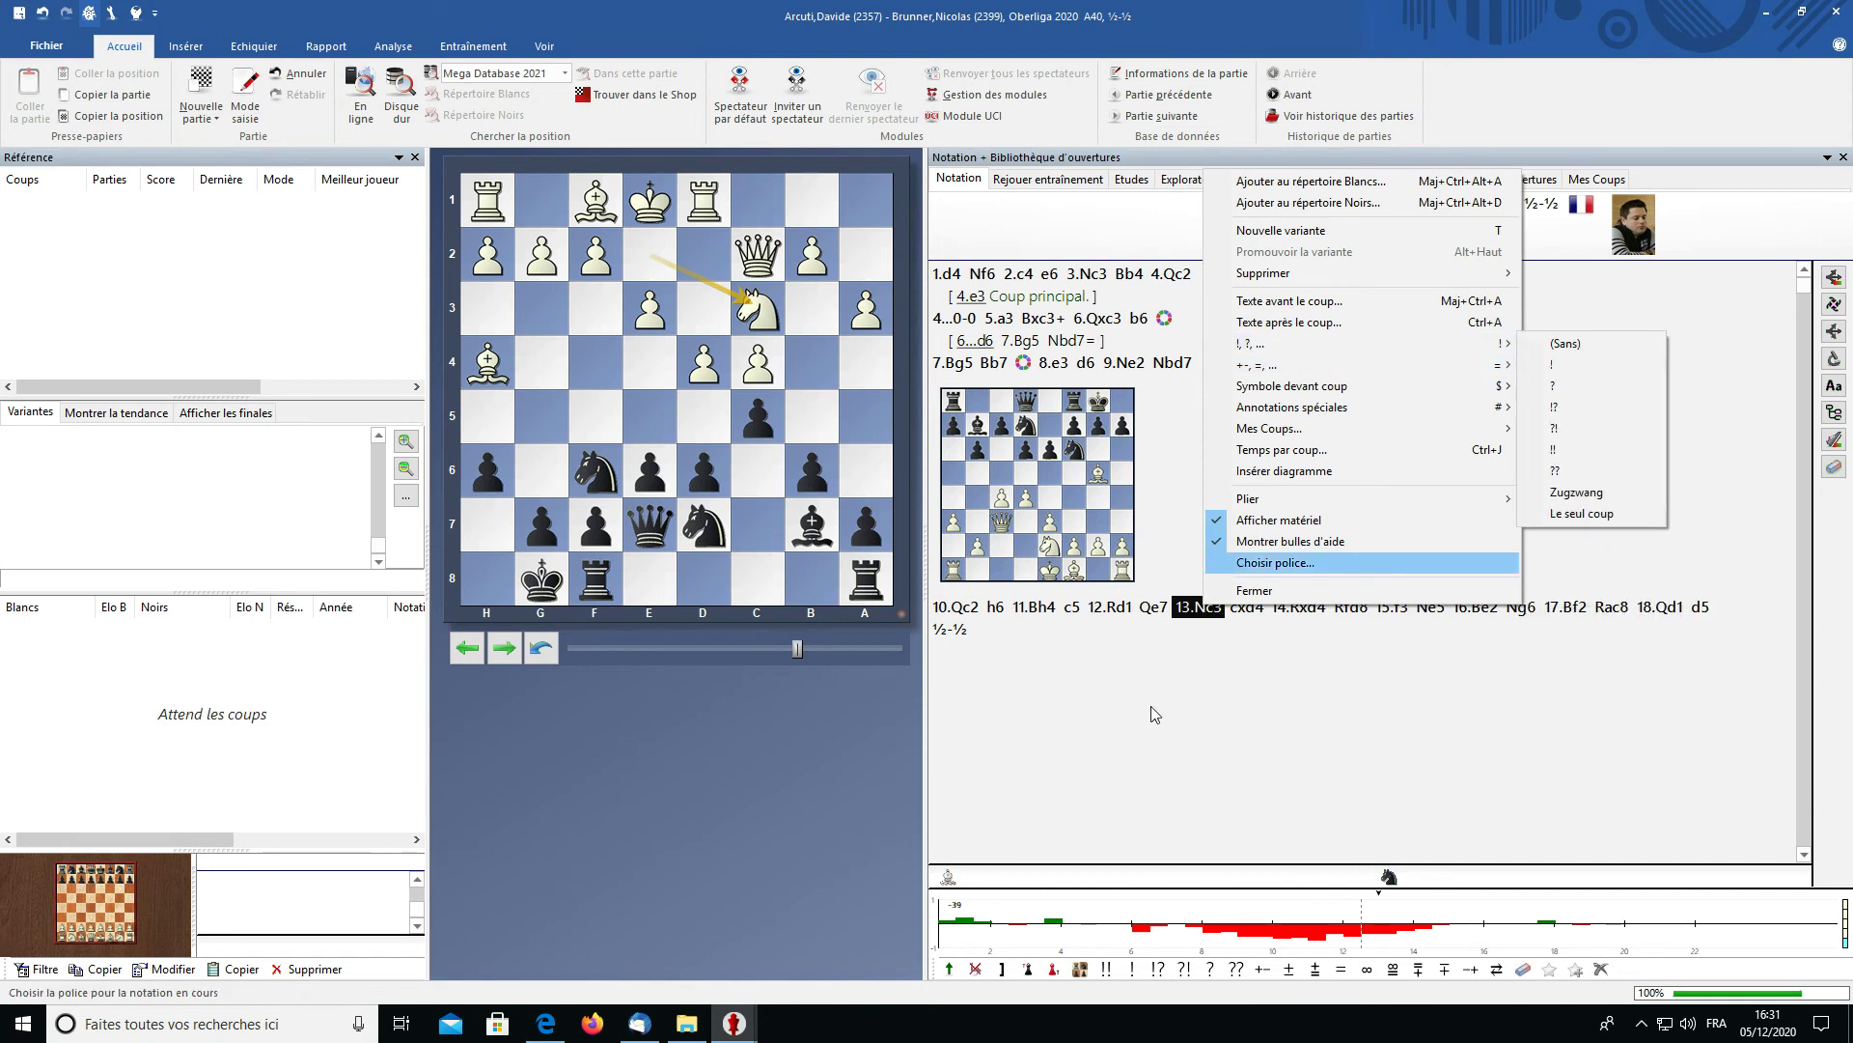
{"action": "left_click", "coordinate": [1197, 654]}
- Annotate 13.Nc3 with the good-move symbol (!)
{"action": "right_click", "coordinate": [1204, 618]}
{"action": "mouse_move", "coordinate": [1274, 352]}
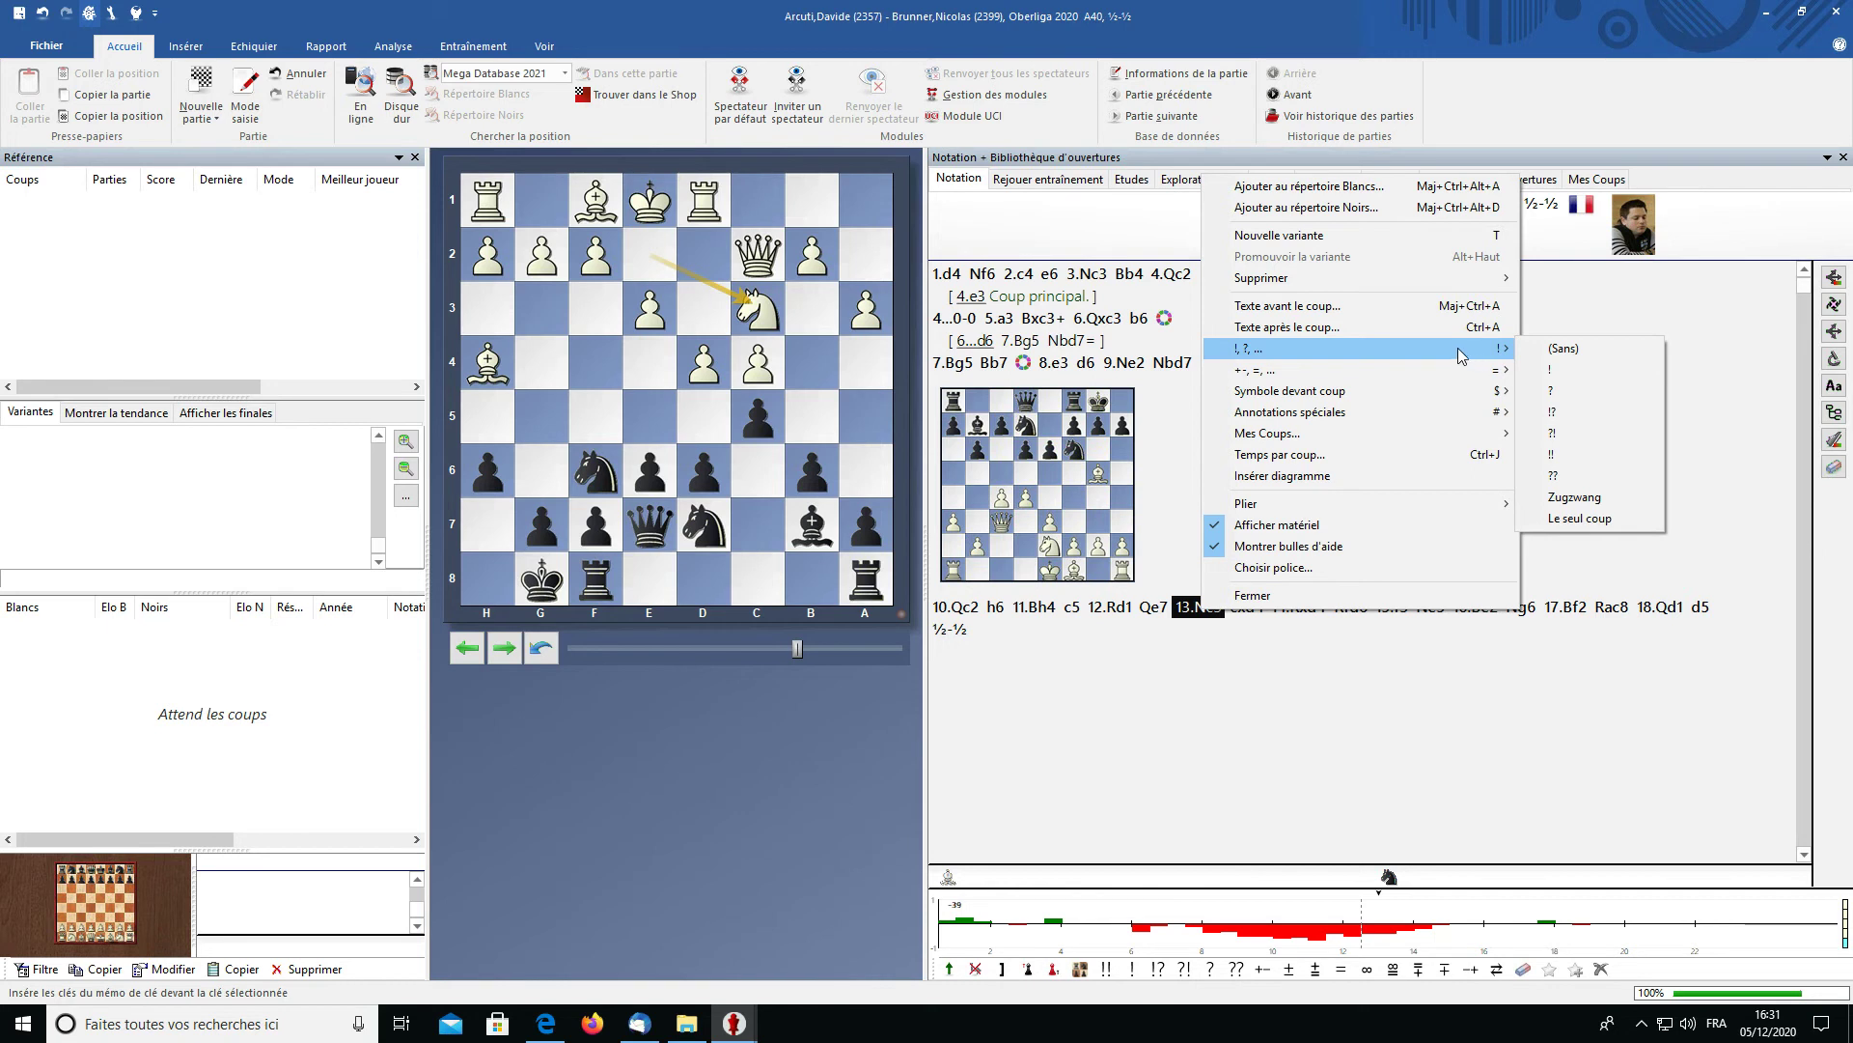
{"action": "mouse_move", "coordinate": [1460, 353]}
{"action": "left_click", "coordinate": [1553, 373]}
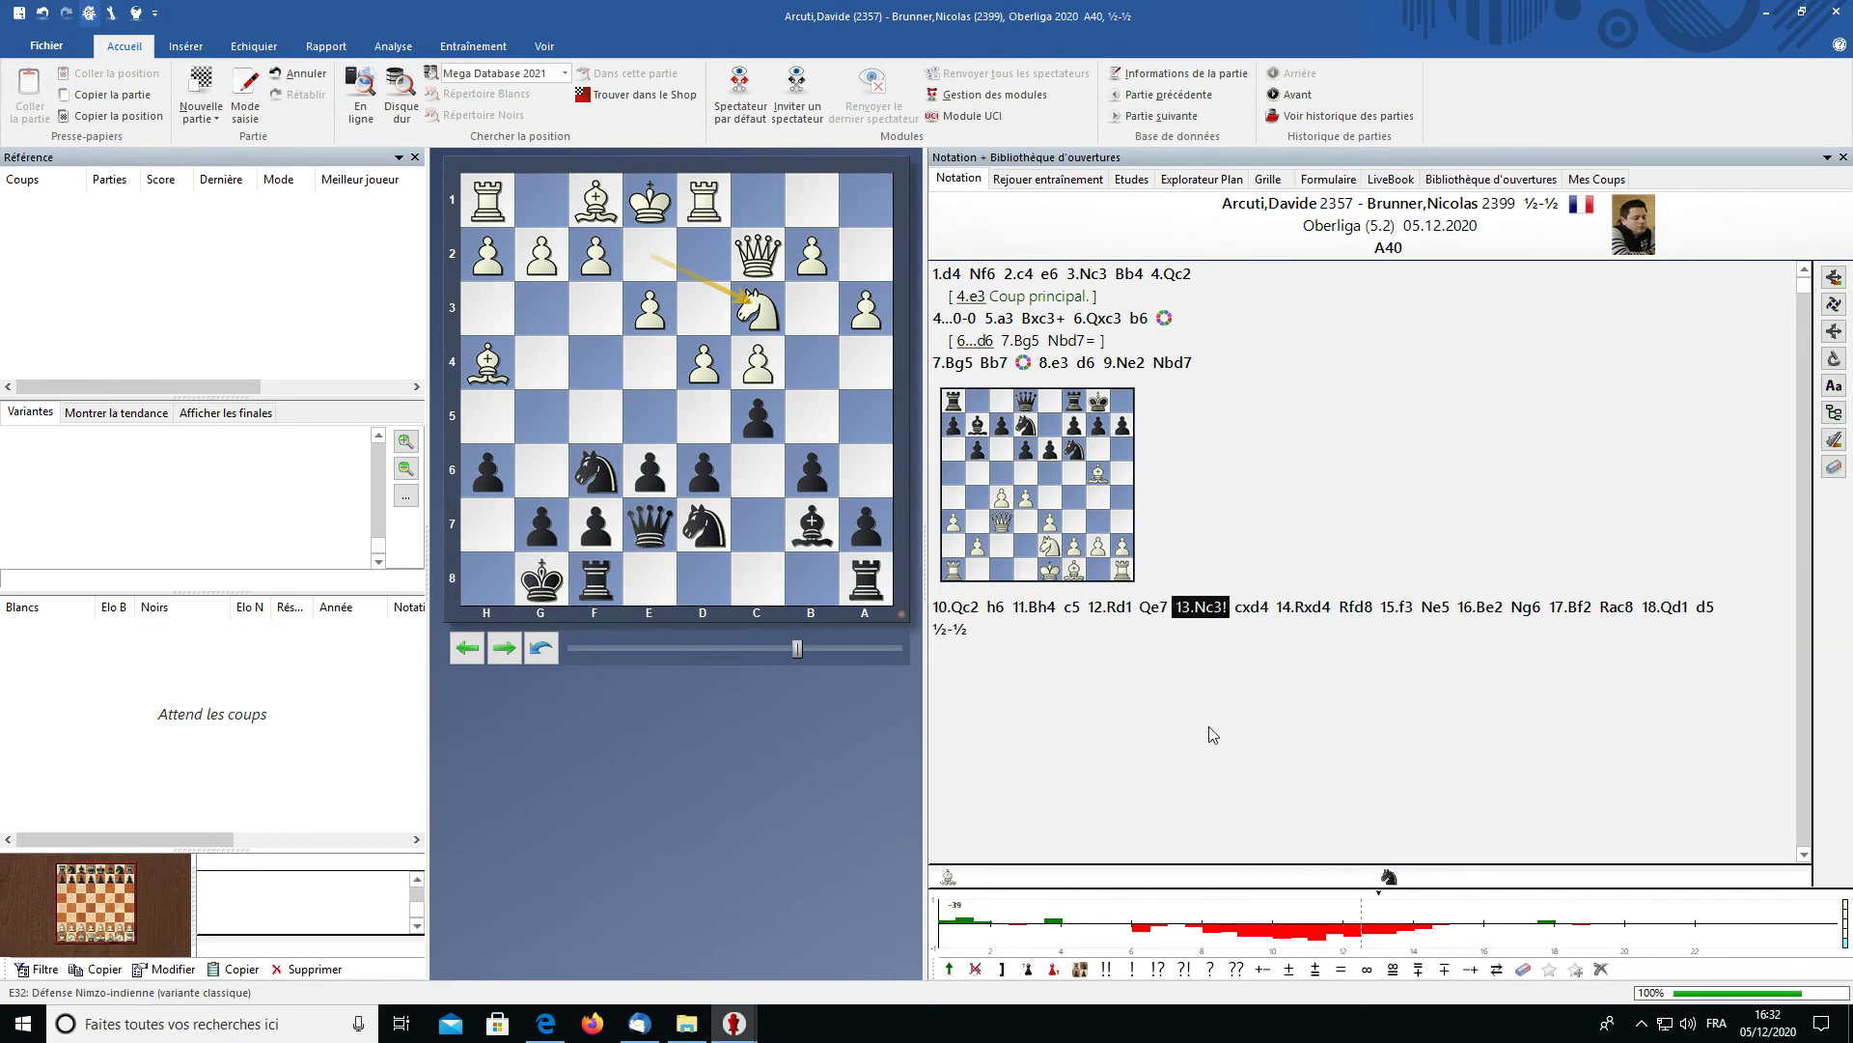
- Continue through the main line to 17.Bf2 and add 17...d5 as a variation to 17...Rac8
{"action": "key", "text": "Right"}
{"action": "key", "text": "Right"}
{"action": "key", "text": "Right"}
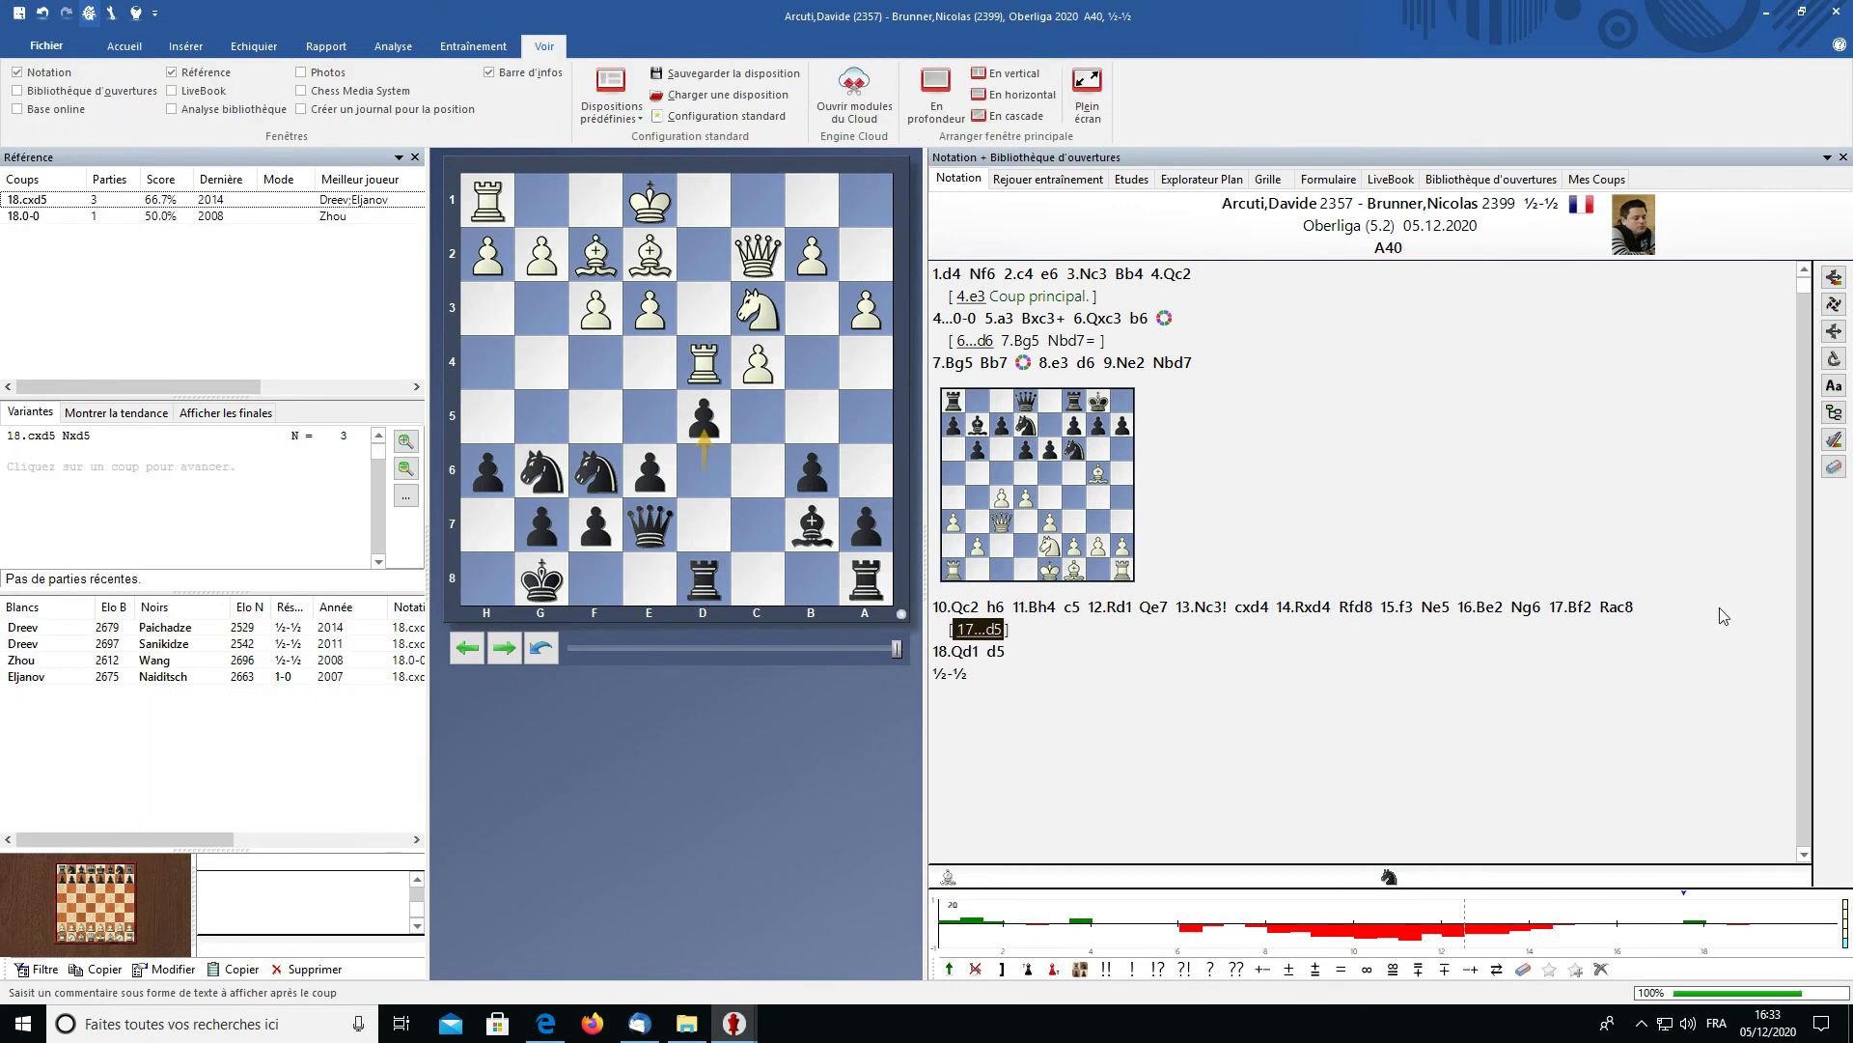
- Return to 17.Bf2 in the main line and hide the Reference window
{"action": "left_click", "coordinate": [1569, 606]}
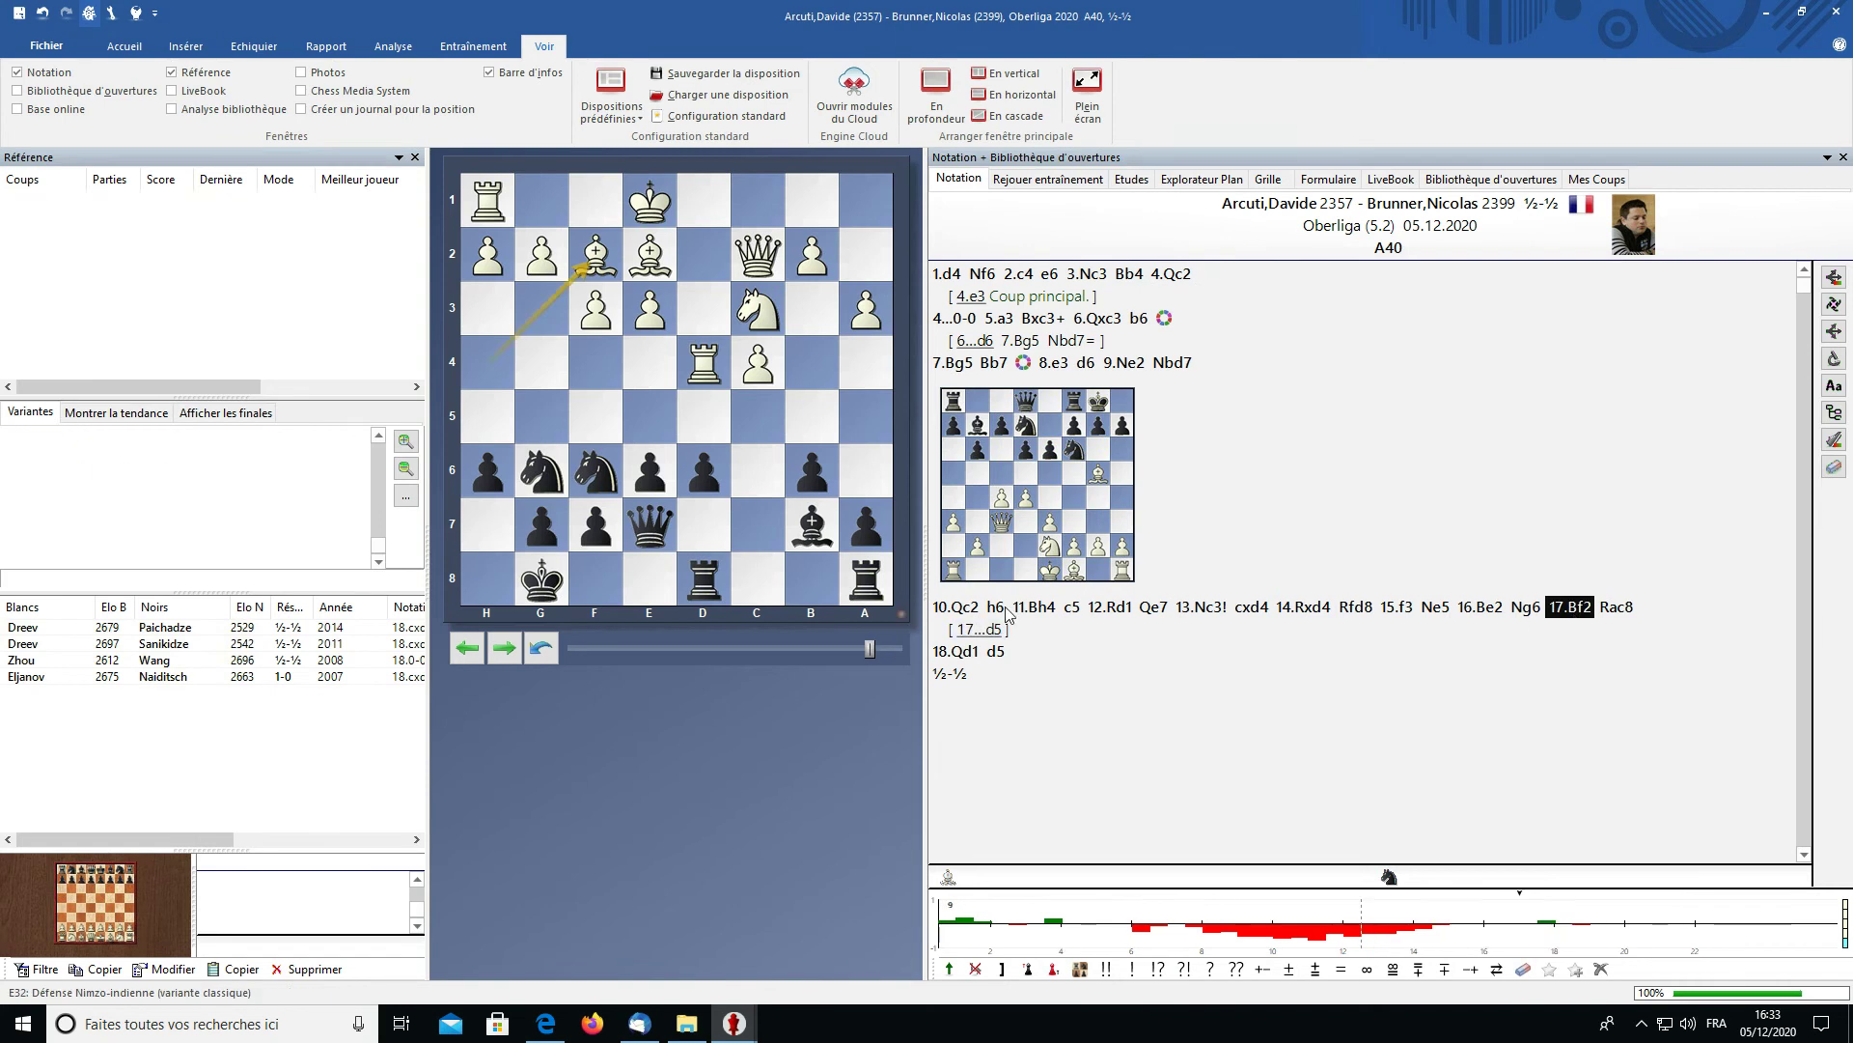
{"action": "right_click", "coordinate": [1569, 599]}
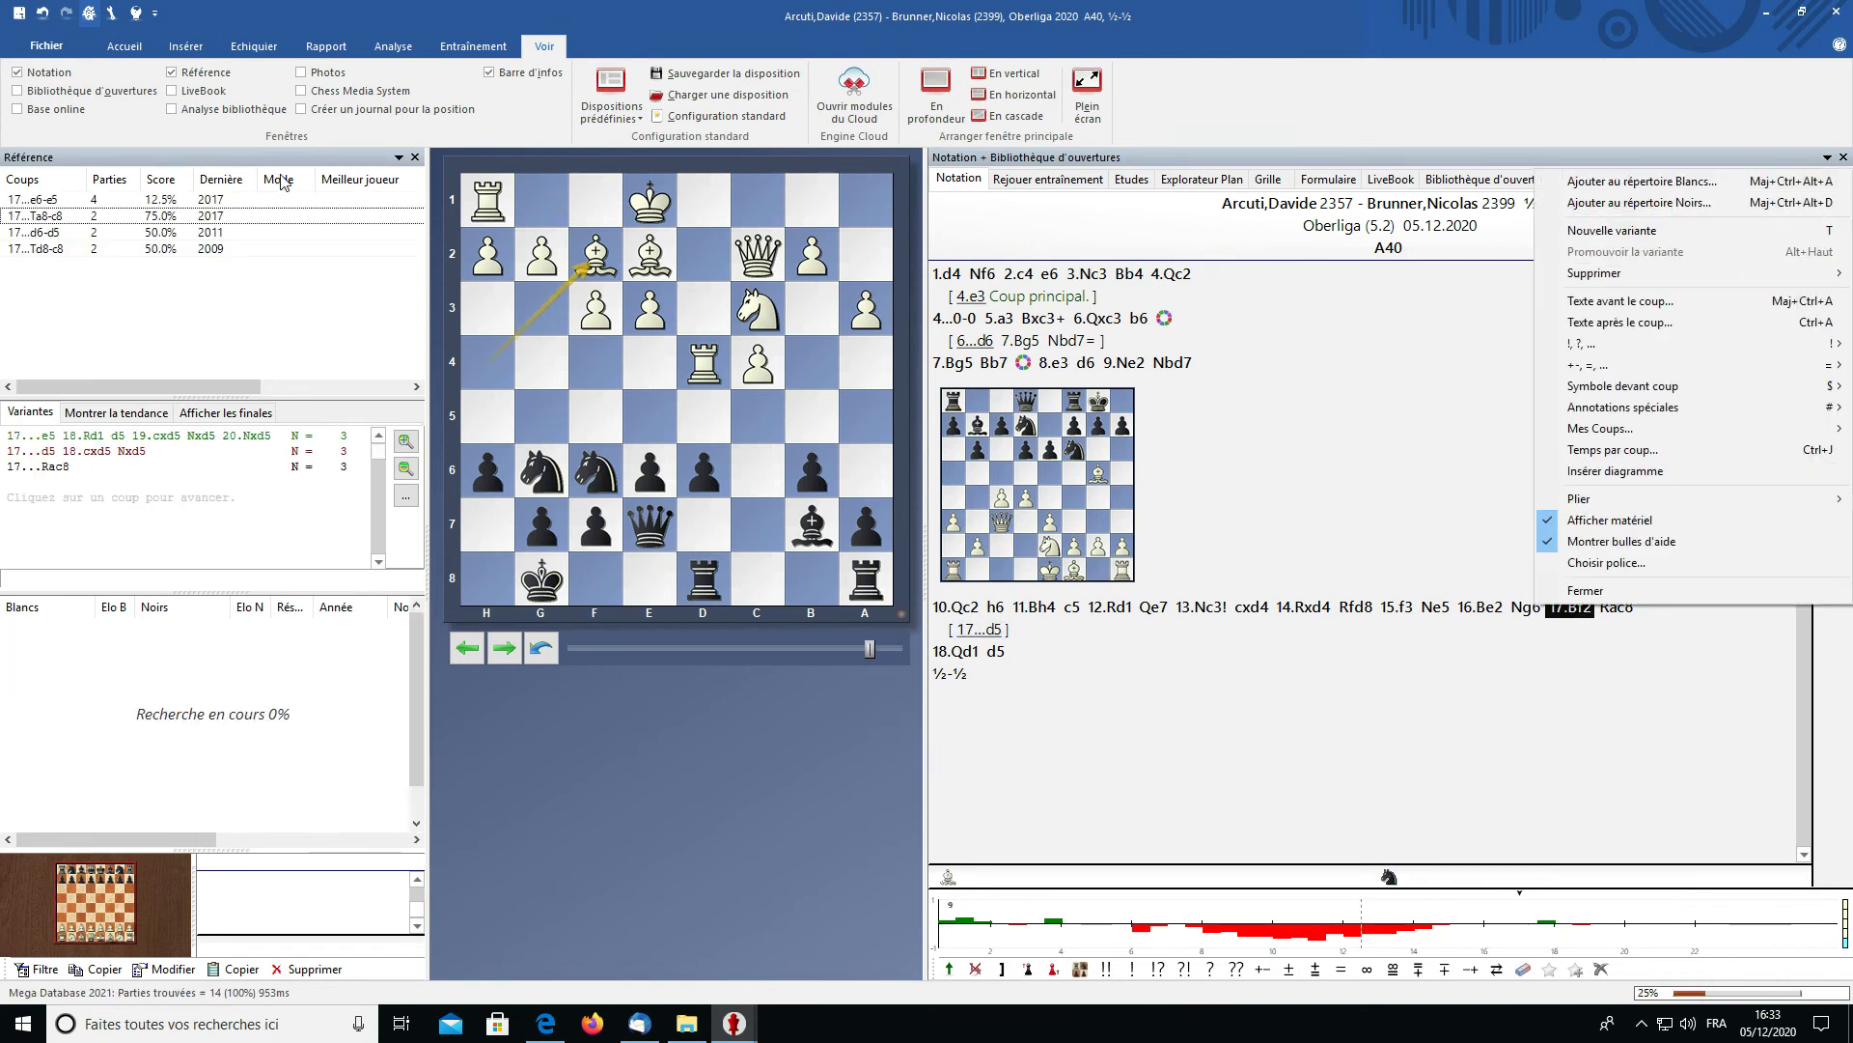
{"action": "left_click", "coordinate": [207, 75]}
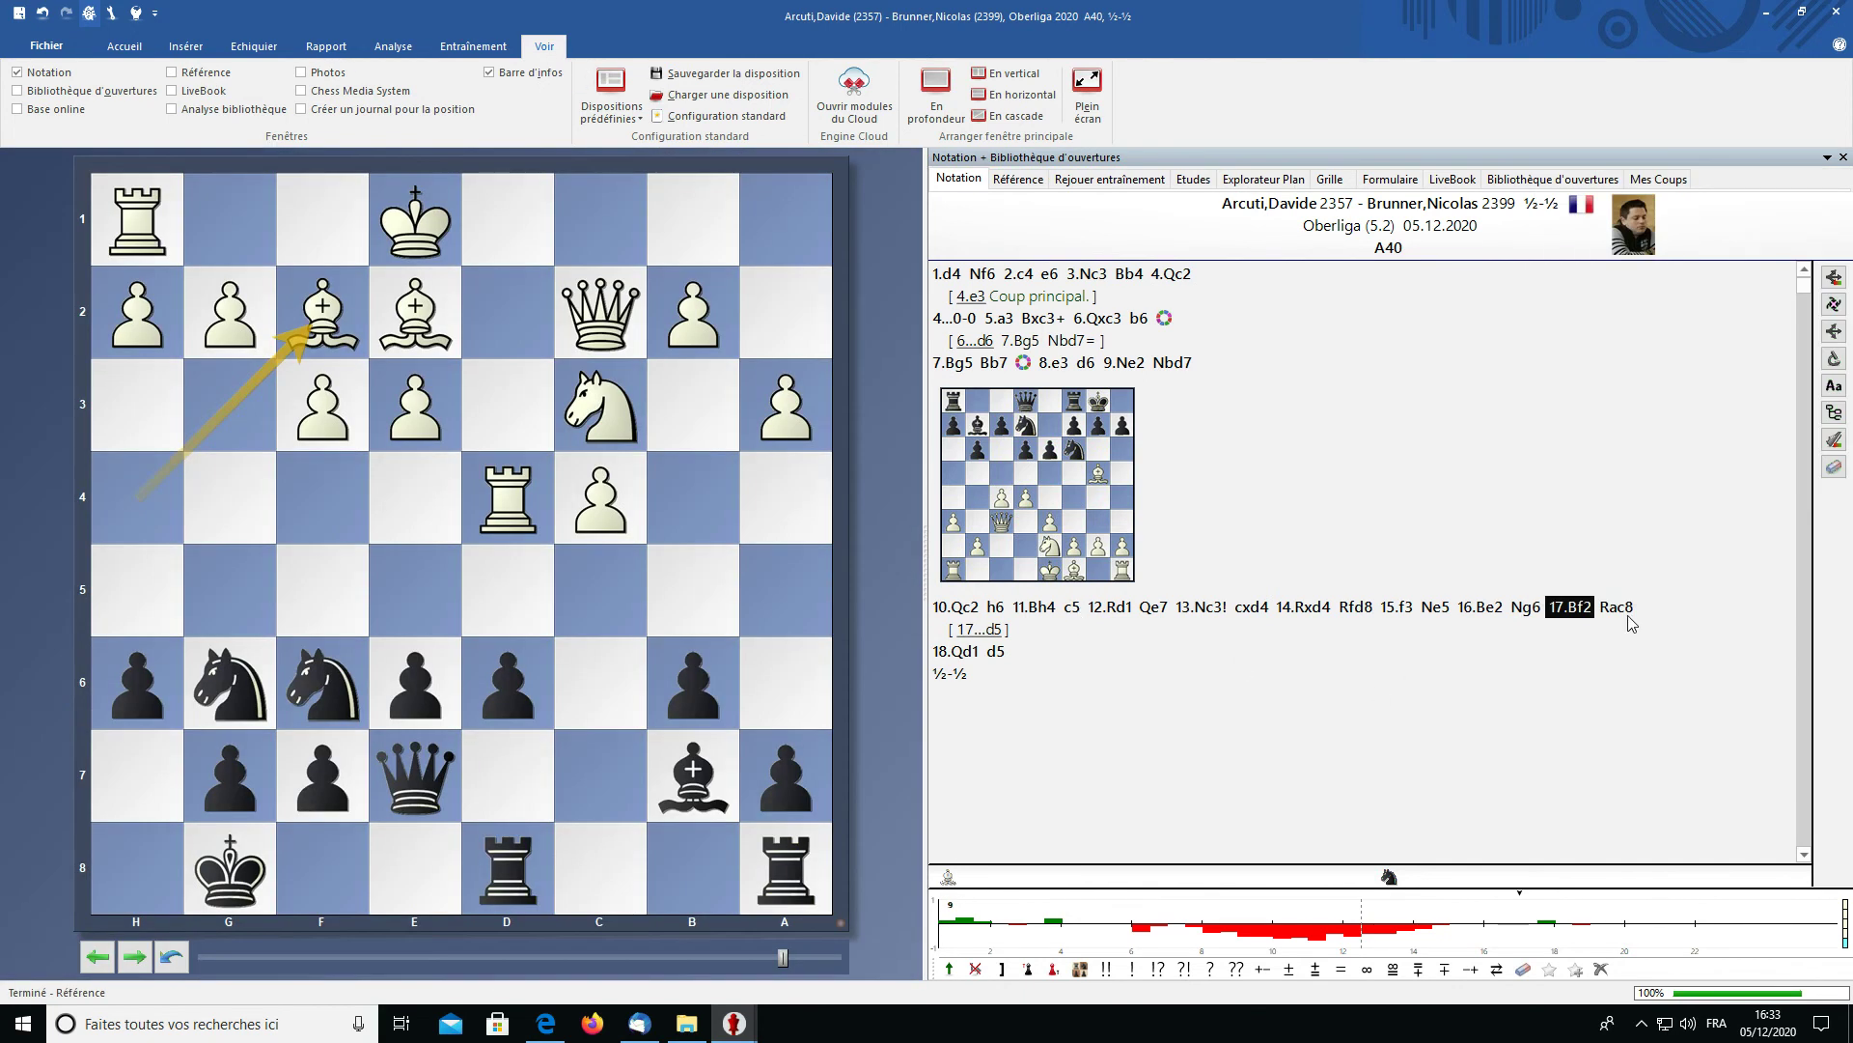
- Replay the main line from 13.Nc3 to 17.Bf2 and add a pawn structure annotation to 17.Bf2
{"action": "left_click", "coordinate": [1202, 608]}
{"action": "key", "text": "Right"}
{"action": "key", "text": "Right"}
{"action": "key", "text": "Right"}
{"action": "key", "text": "Right"}
{"action": "key", "text": "Right"}
{"action": "key", "text": "Right"}
{"action": "key", "text": "Right"}
{"action": "key", "text": "Right"}
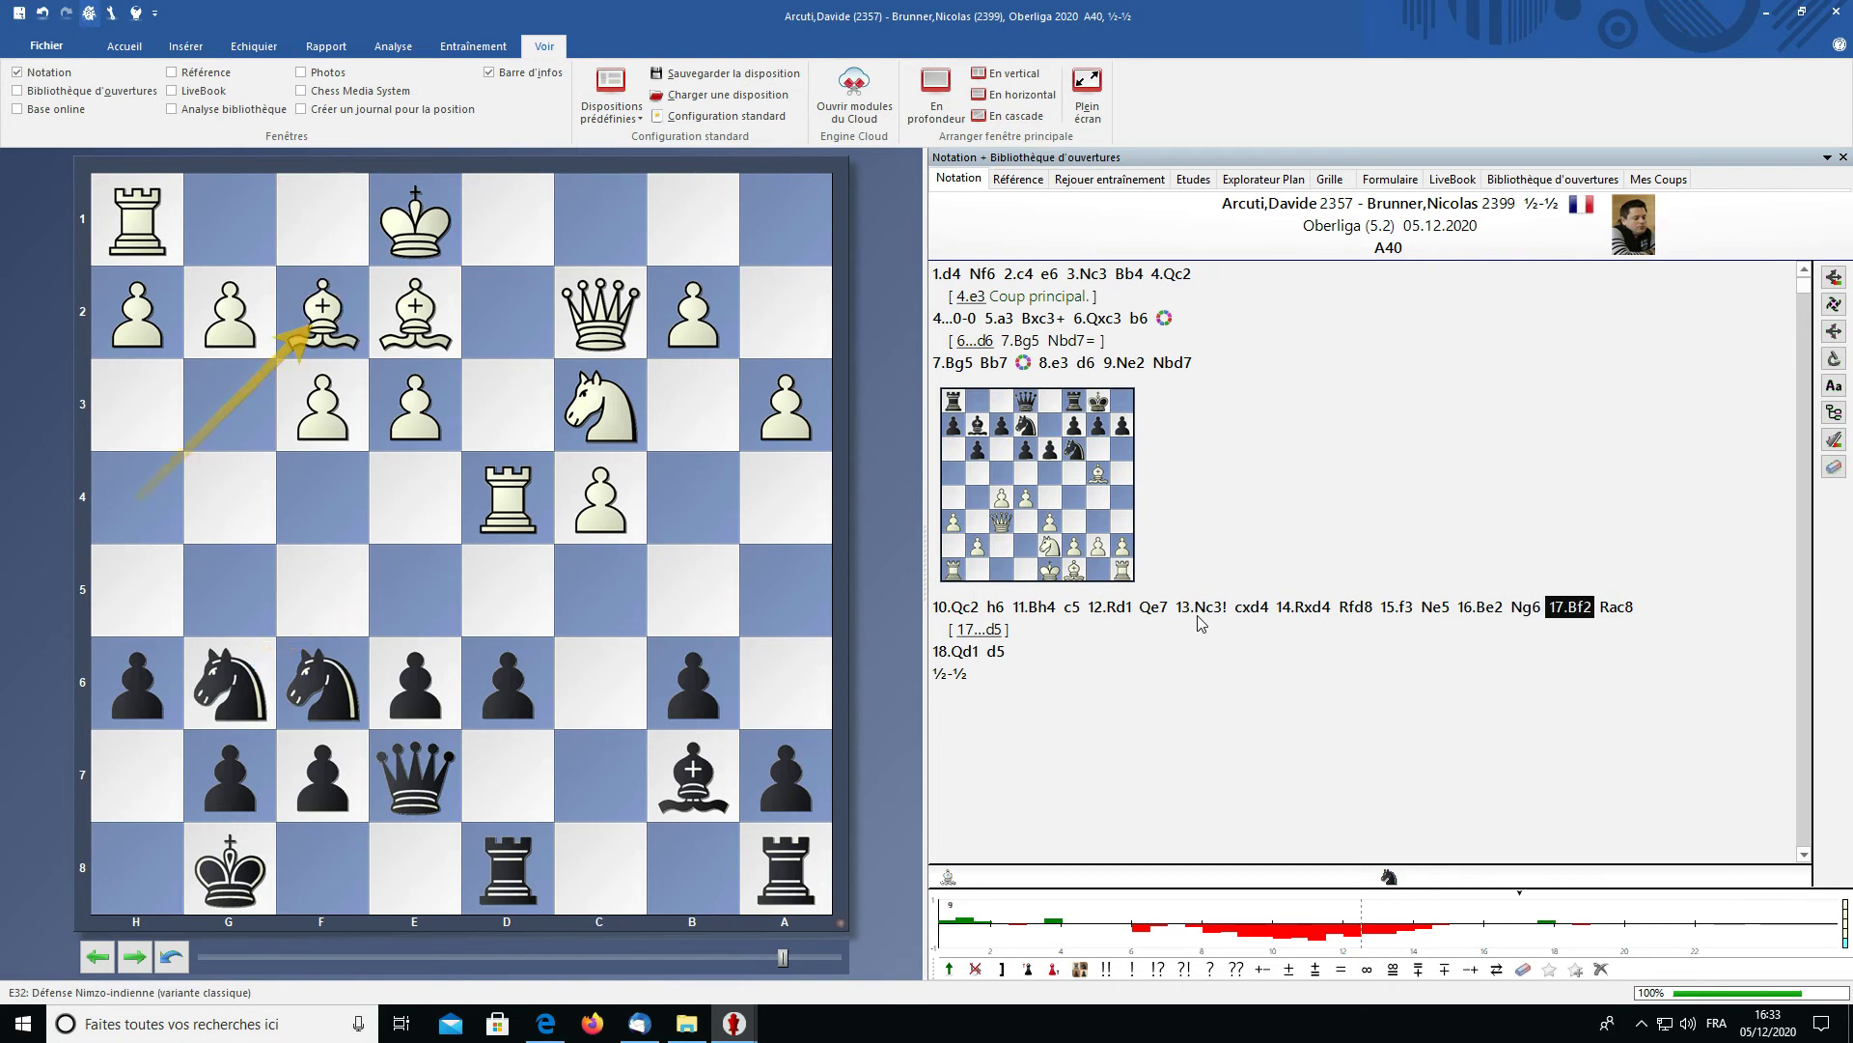
{"action": "right_click", "coordinate": [1580, 606]}
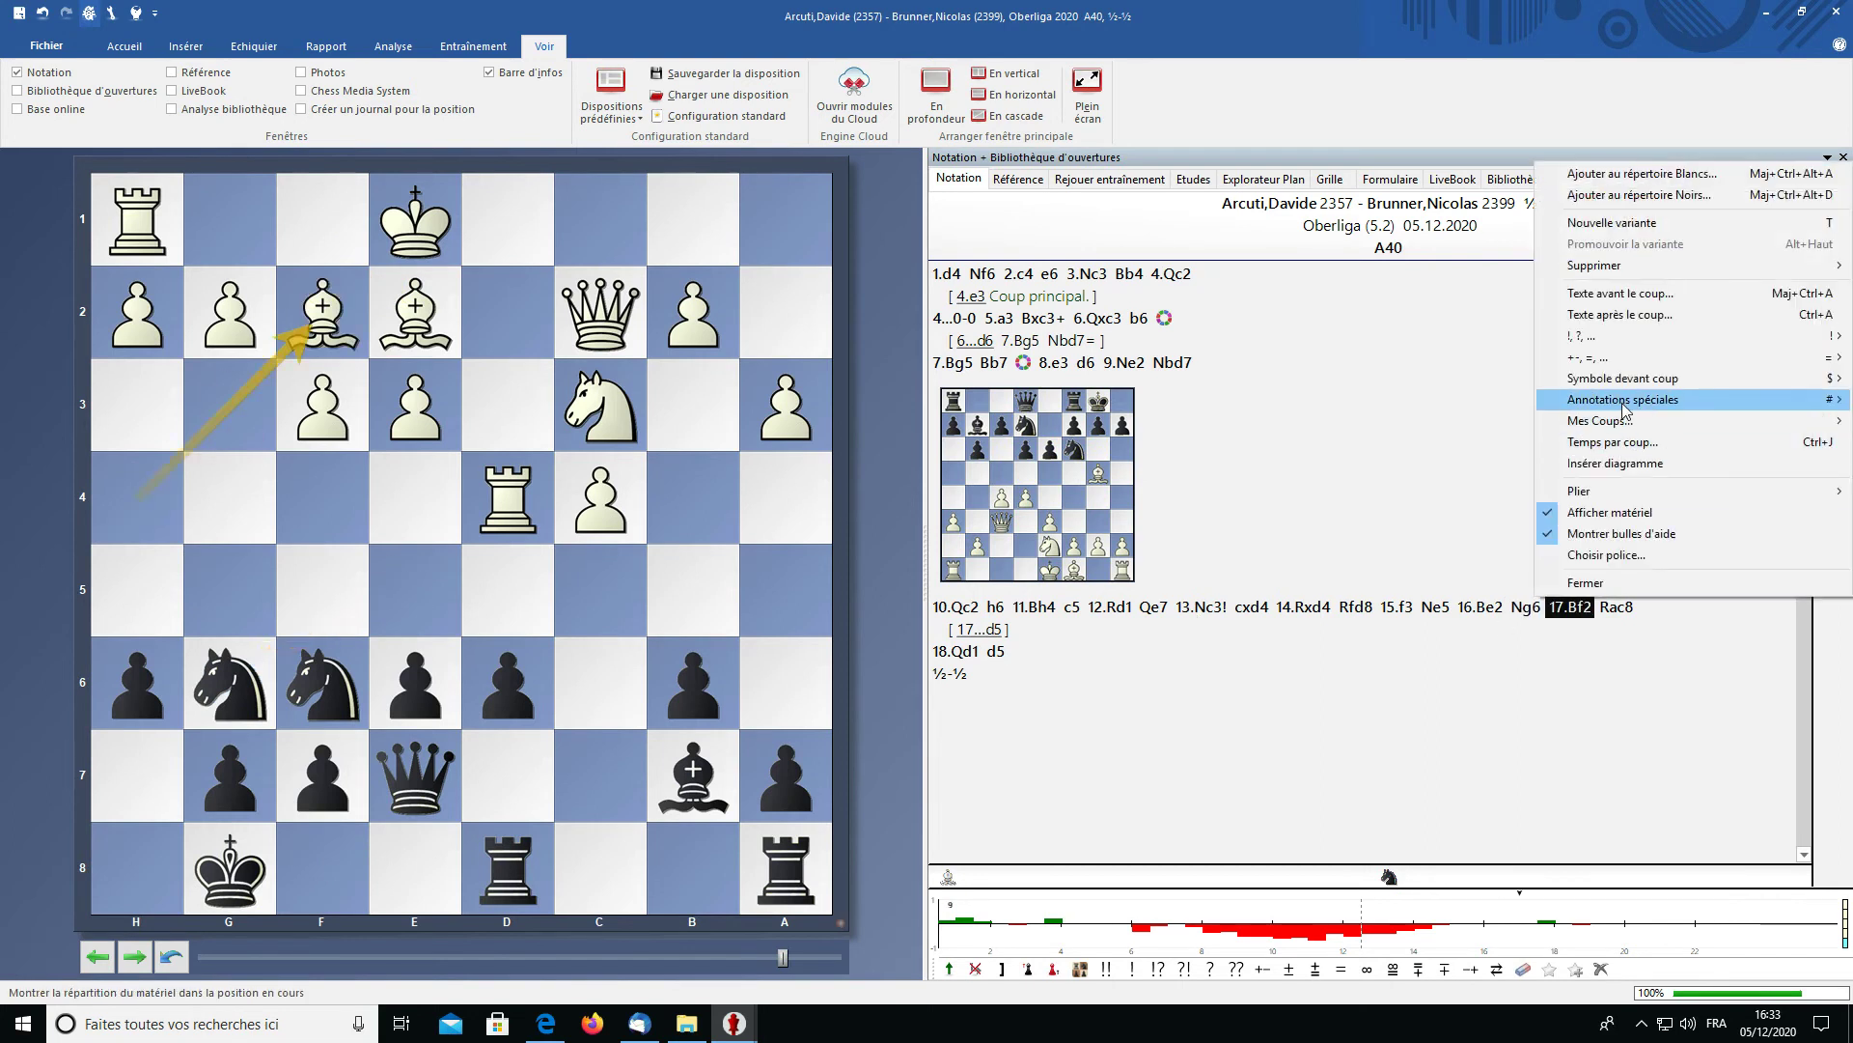
{"action": "mouse_move", "coordinate": [1626, 410]}
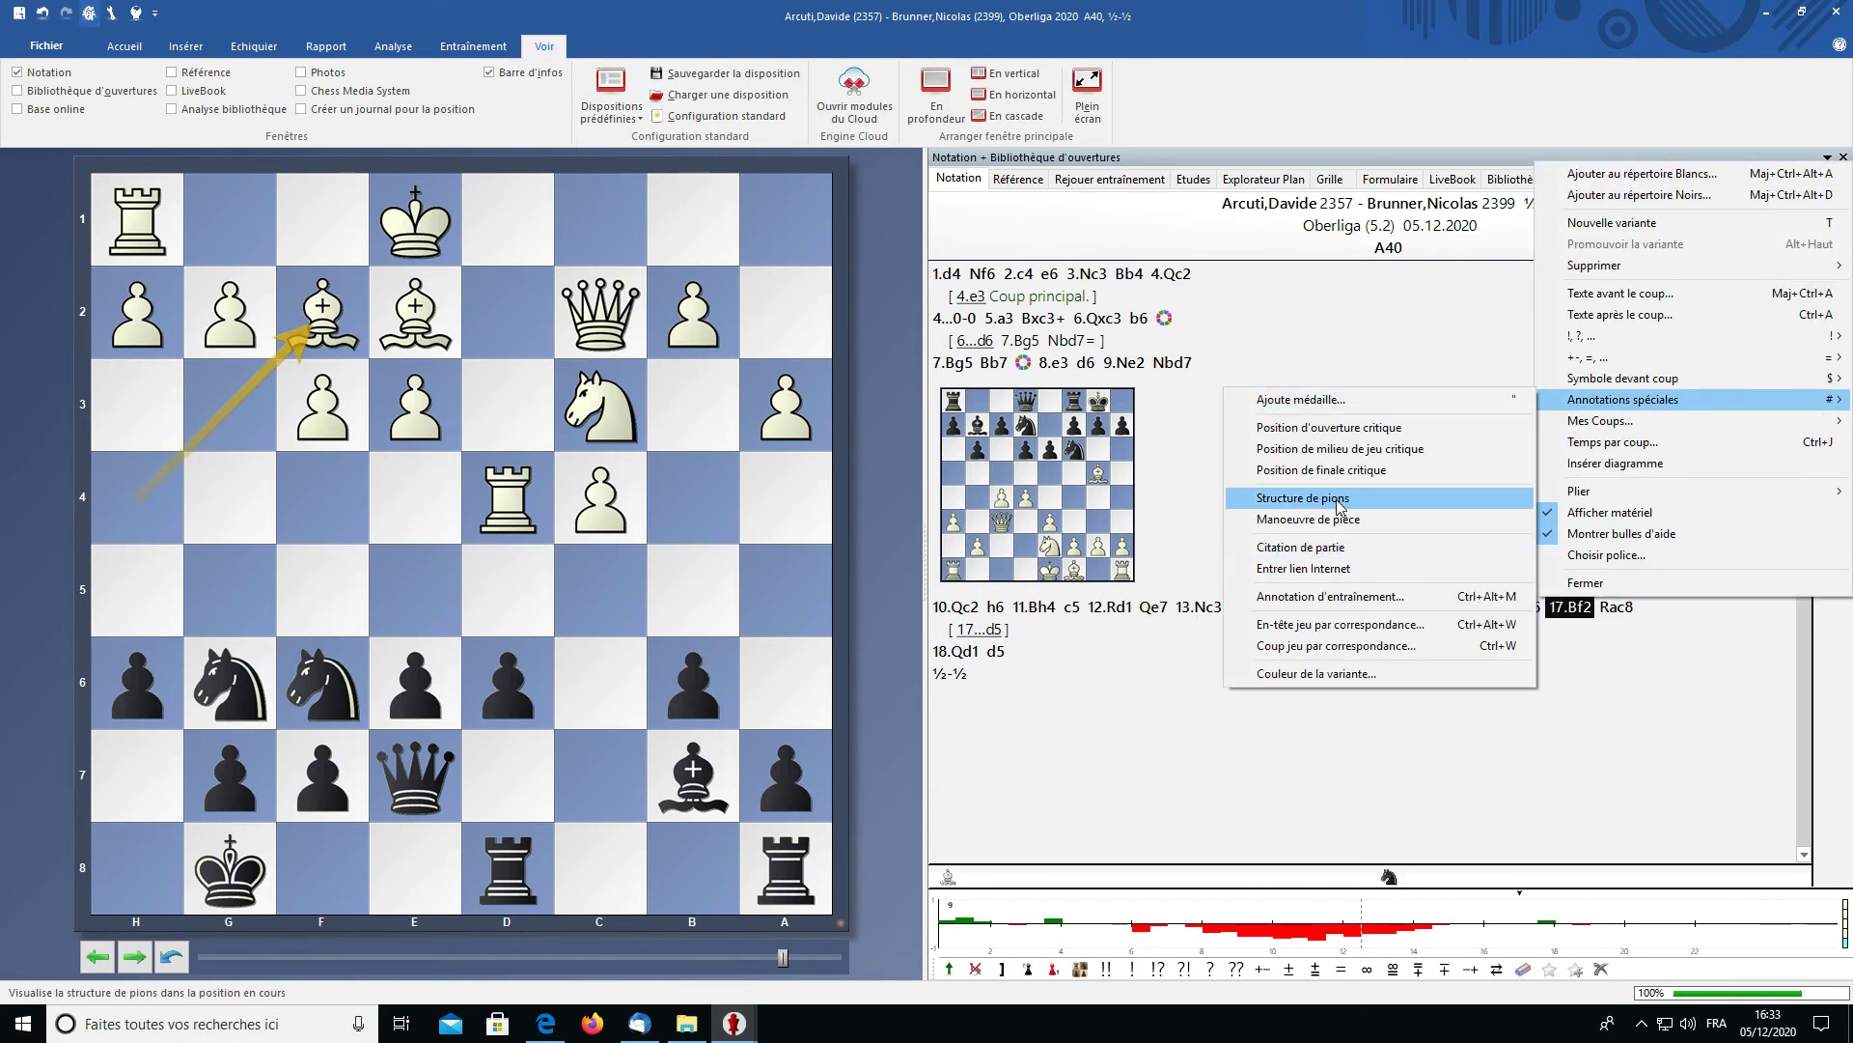
{"action": "left_click", "coordinate": [1371, 498]}
{"action": "left_click", "coordinate": [1509, 597]}
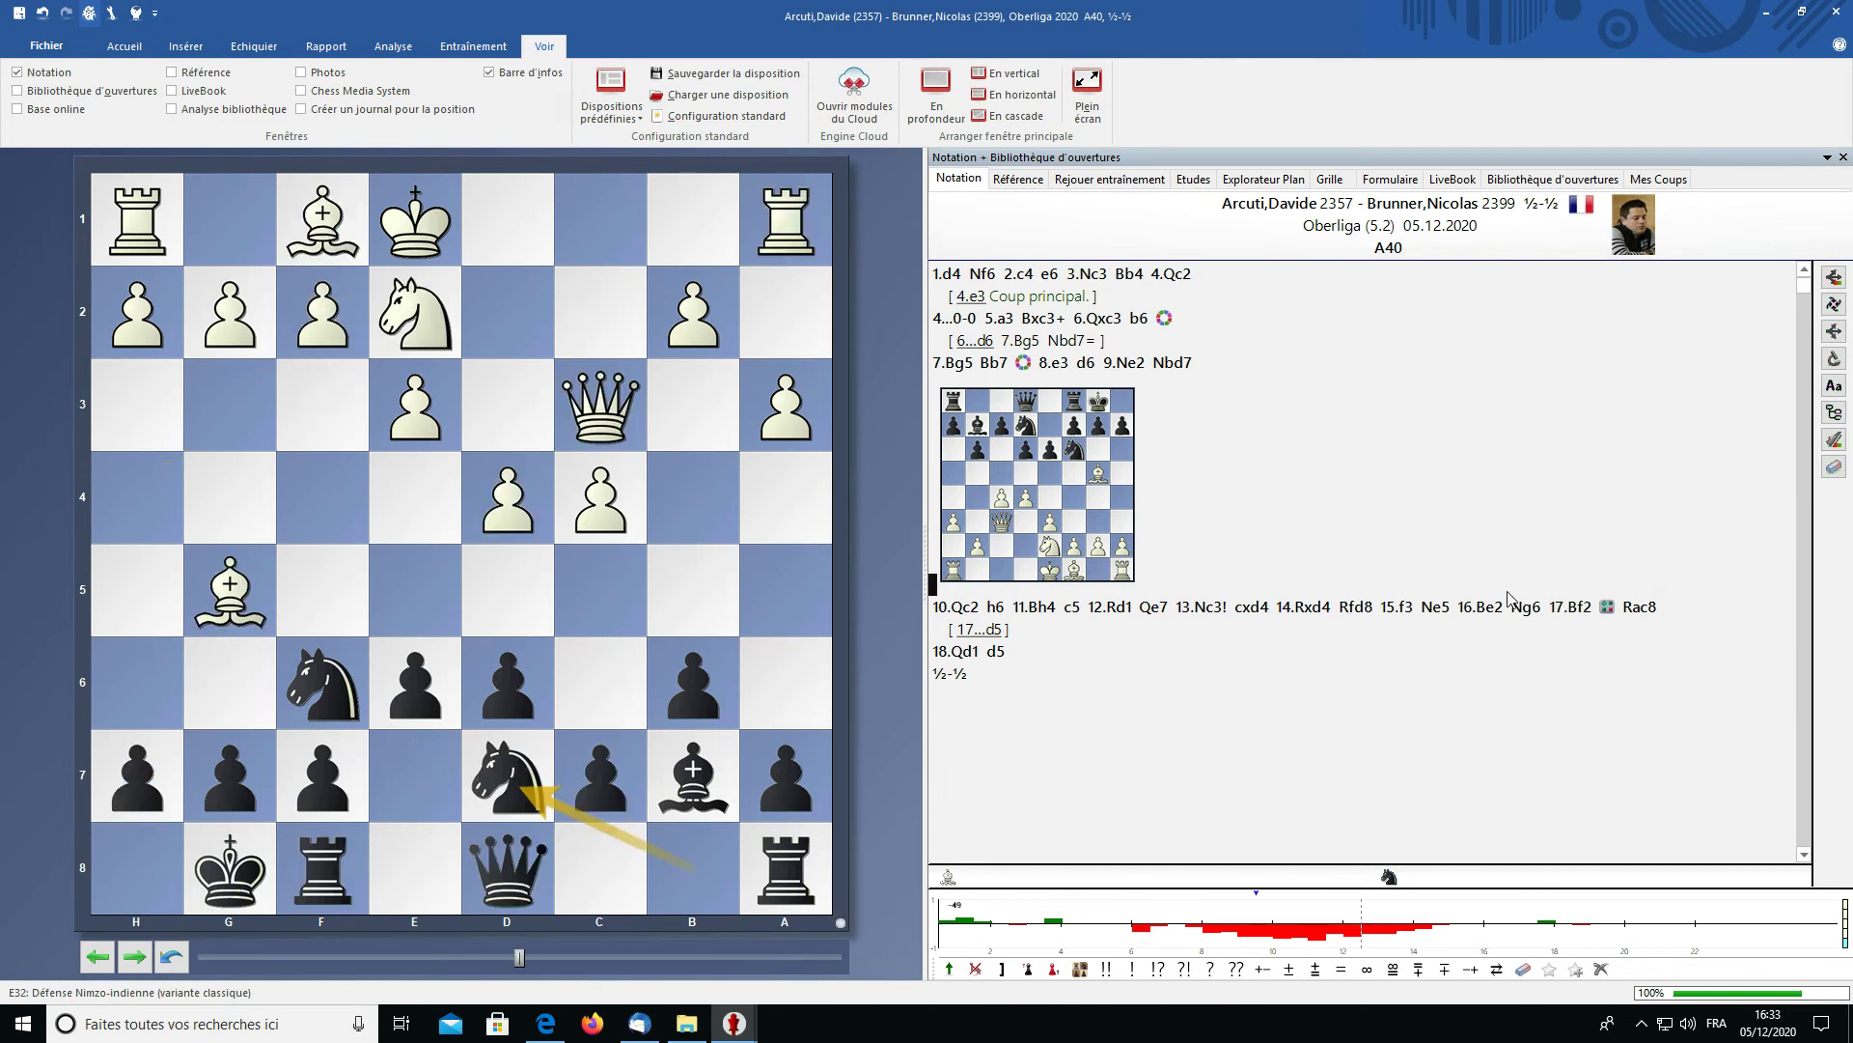
- Return to 17.Bf2 and preview its pawn structure annotation
{"action": "key", "text": "Right"}
{"action": "left_click", "coordinate": [1528, 608]}
{"action": "key", "text": "Right"}
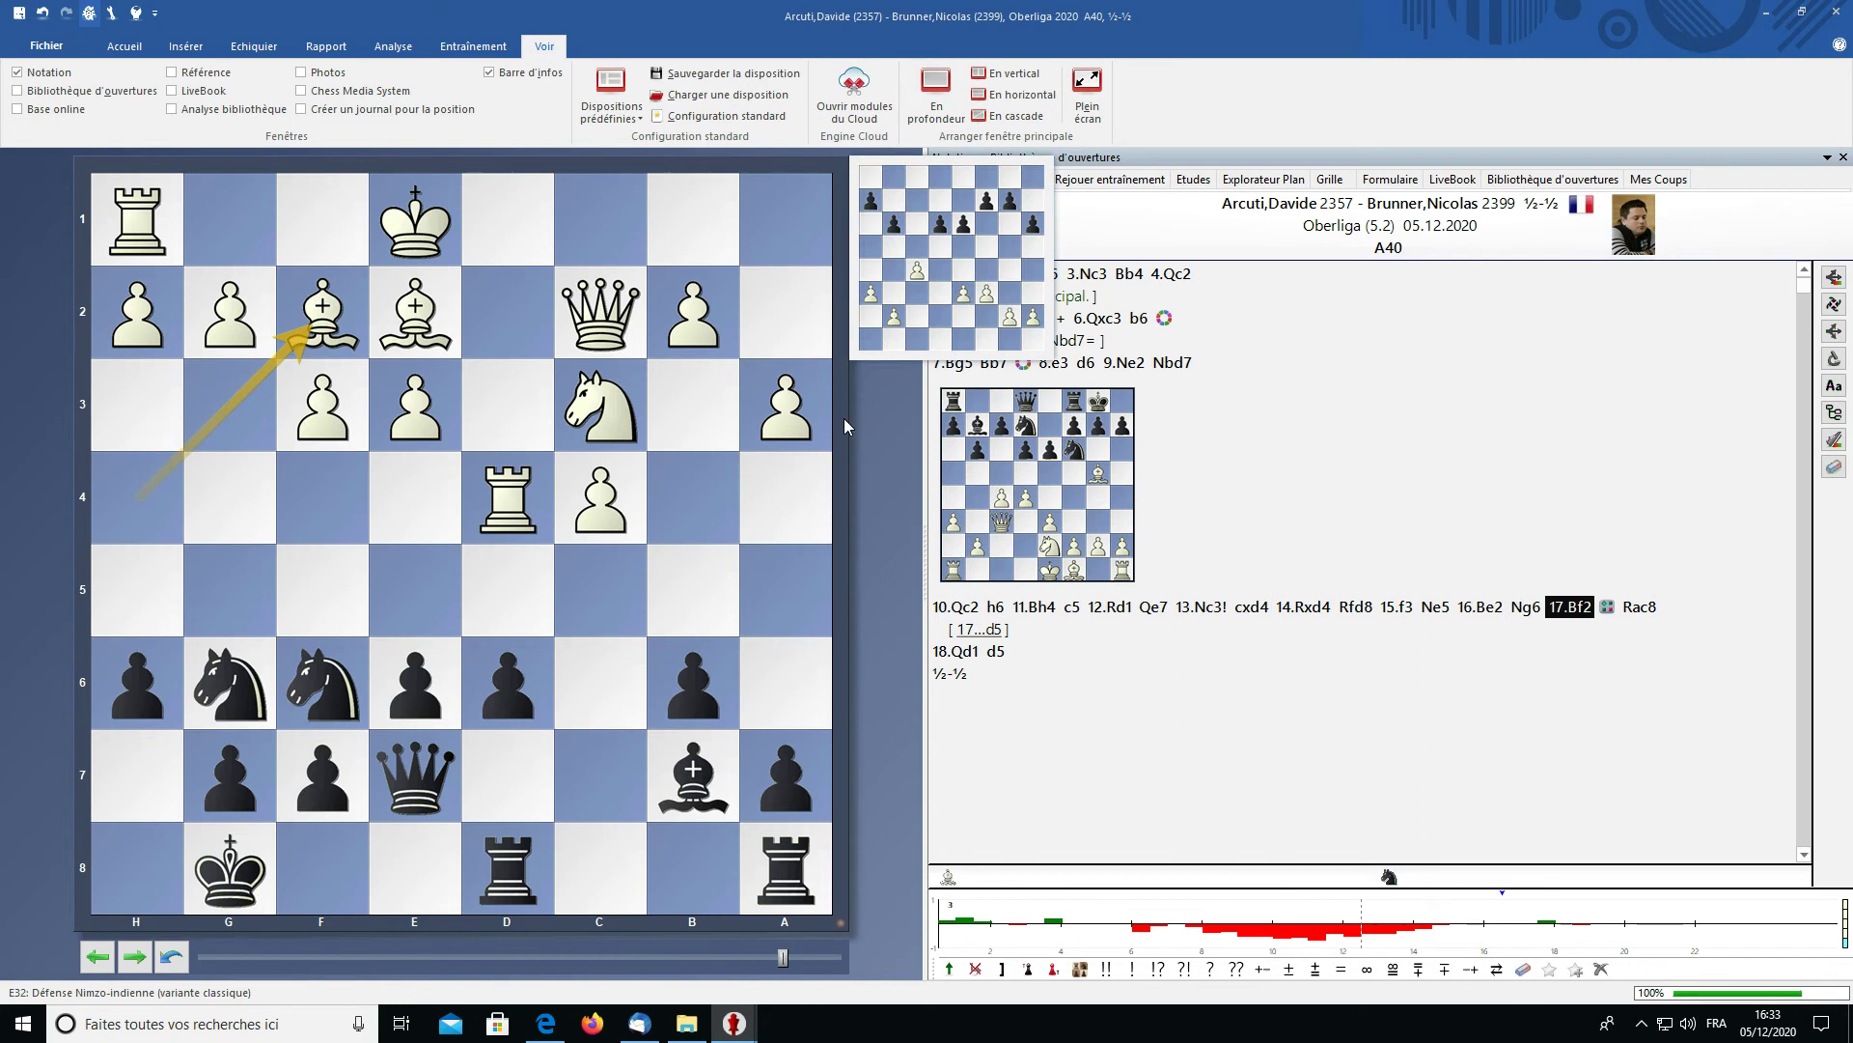
- Add a remaining-time annotation to 16...Ng6 with 2 minutes spent, giving Black a clock time of 1:38:00
{"action": "key", "text": "Left"}
{"action": "right_click", "coordinate": [1523, 618]}
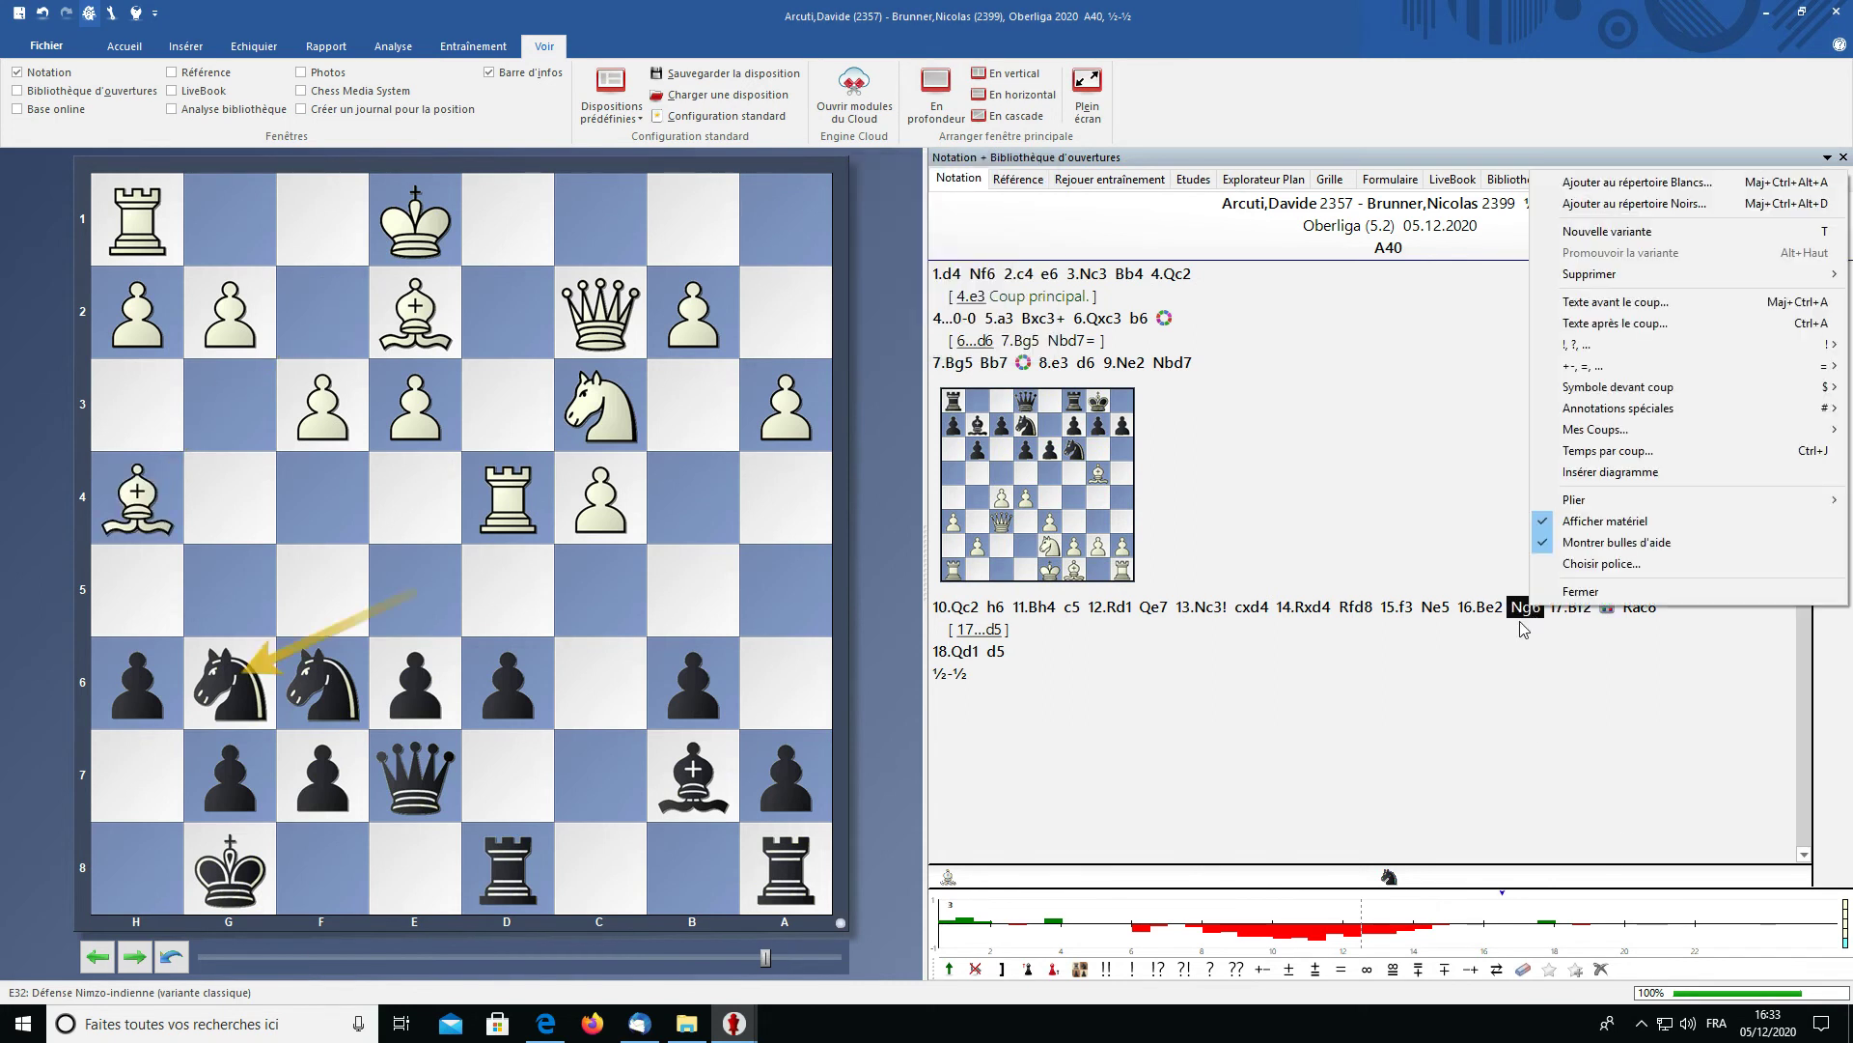
{"action": "left_click", "coordinate": [1578, 451]}
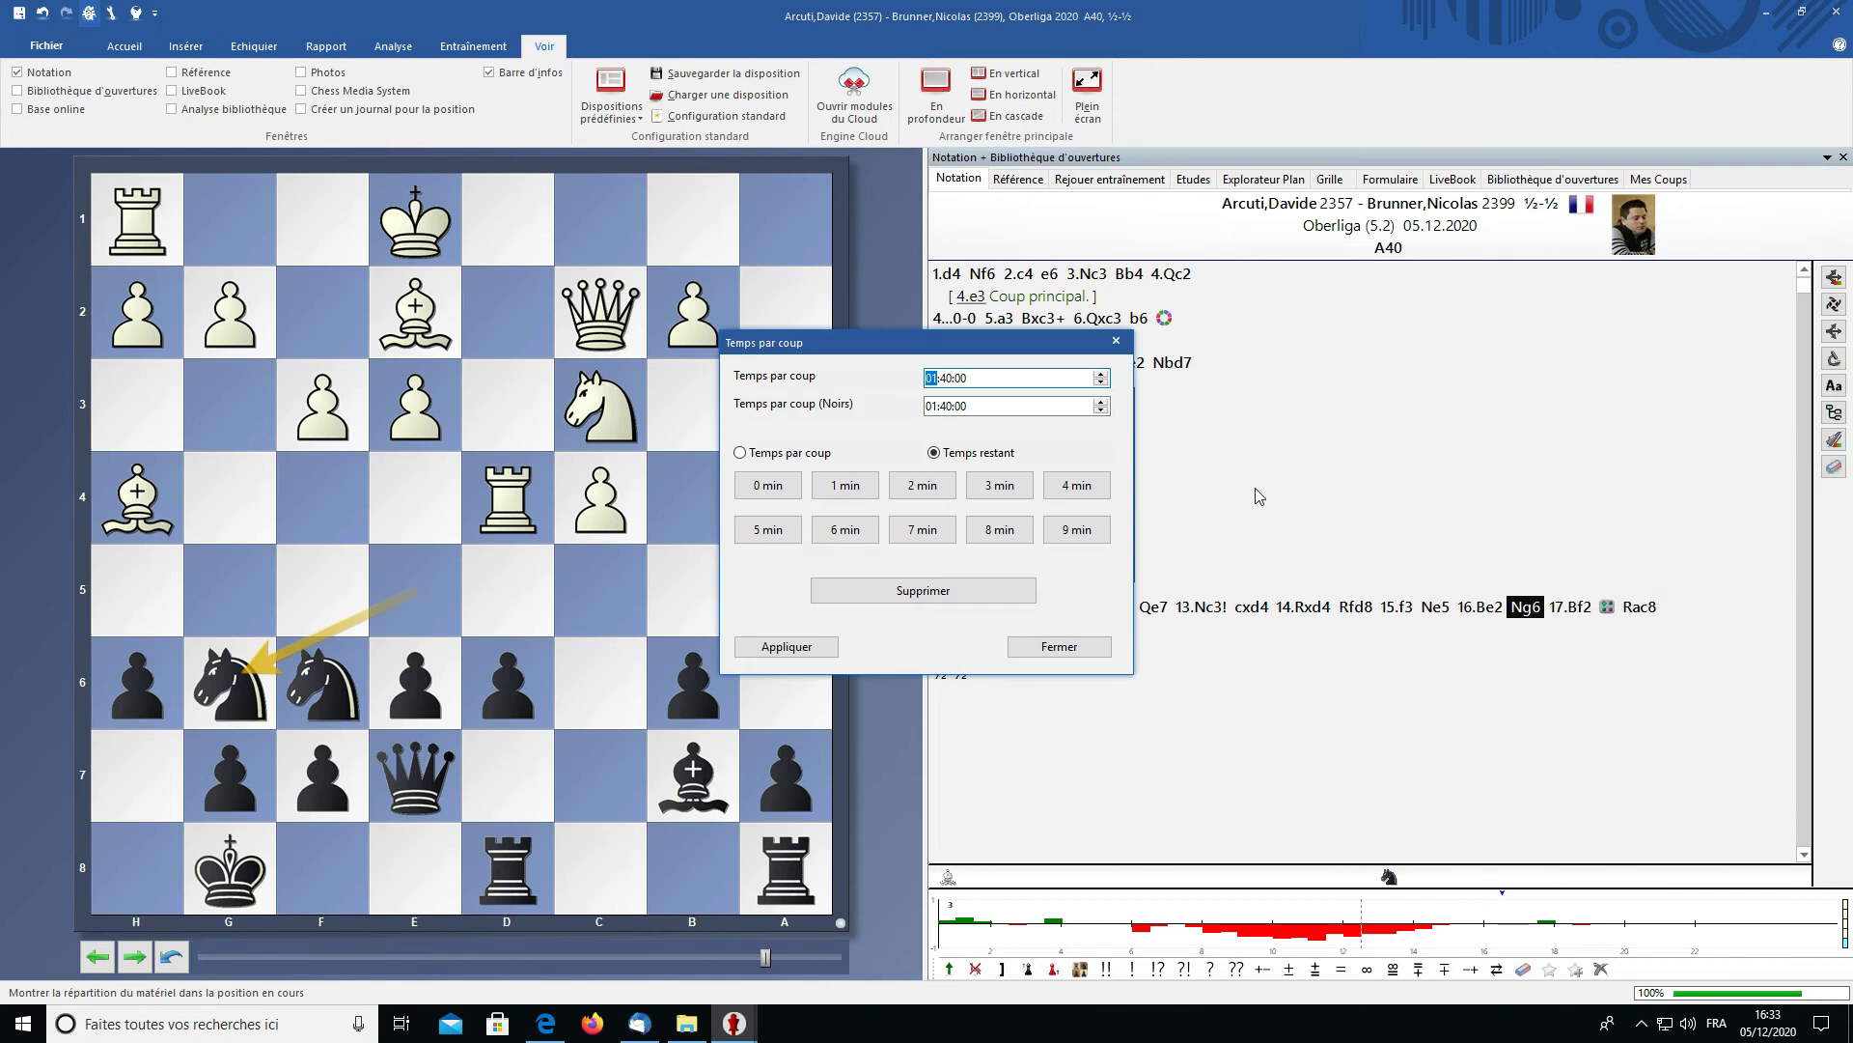
{"action": "left_click", "coordinate": [921, 484]}
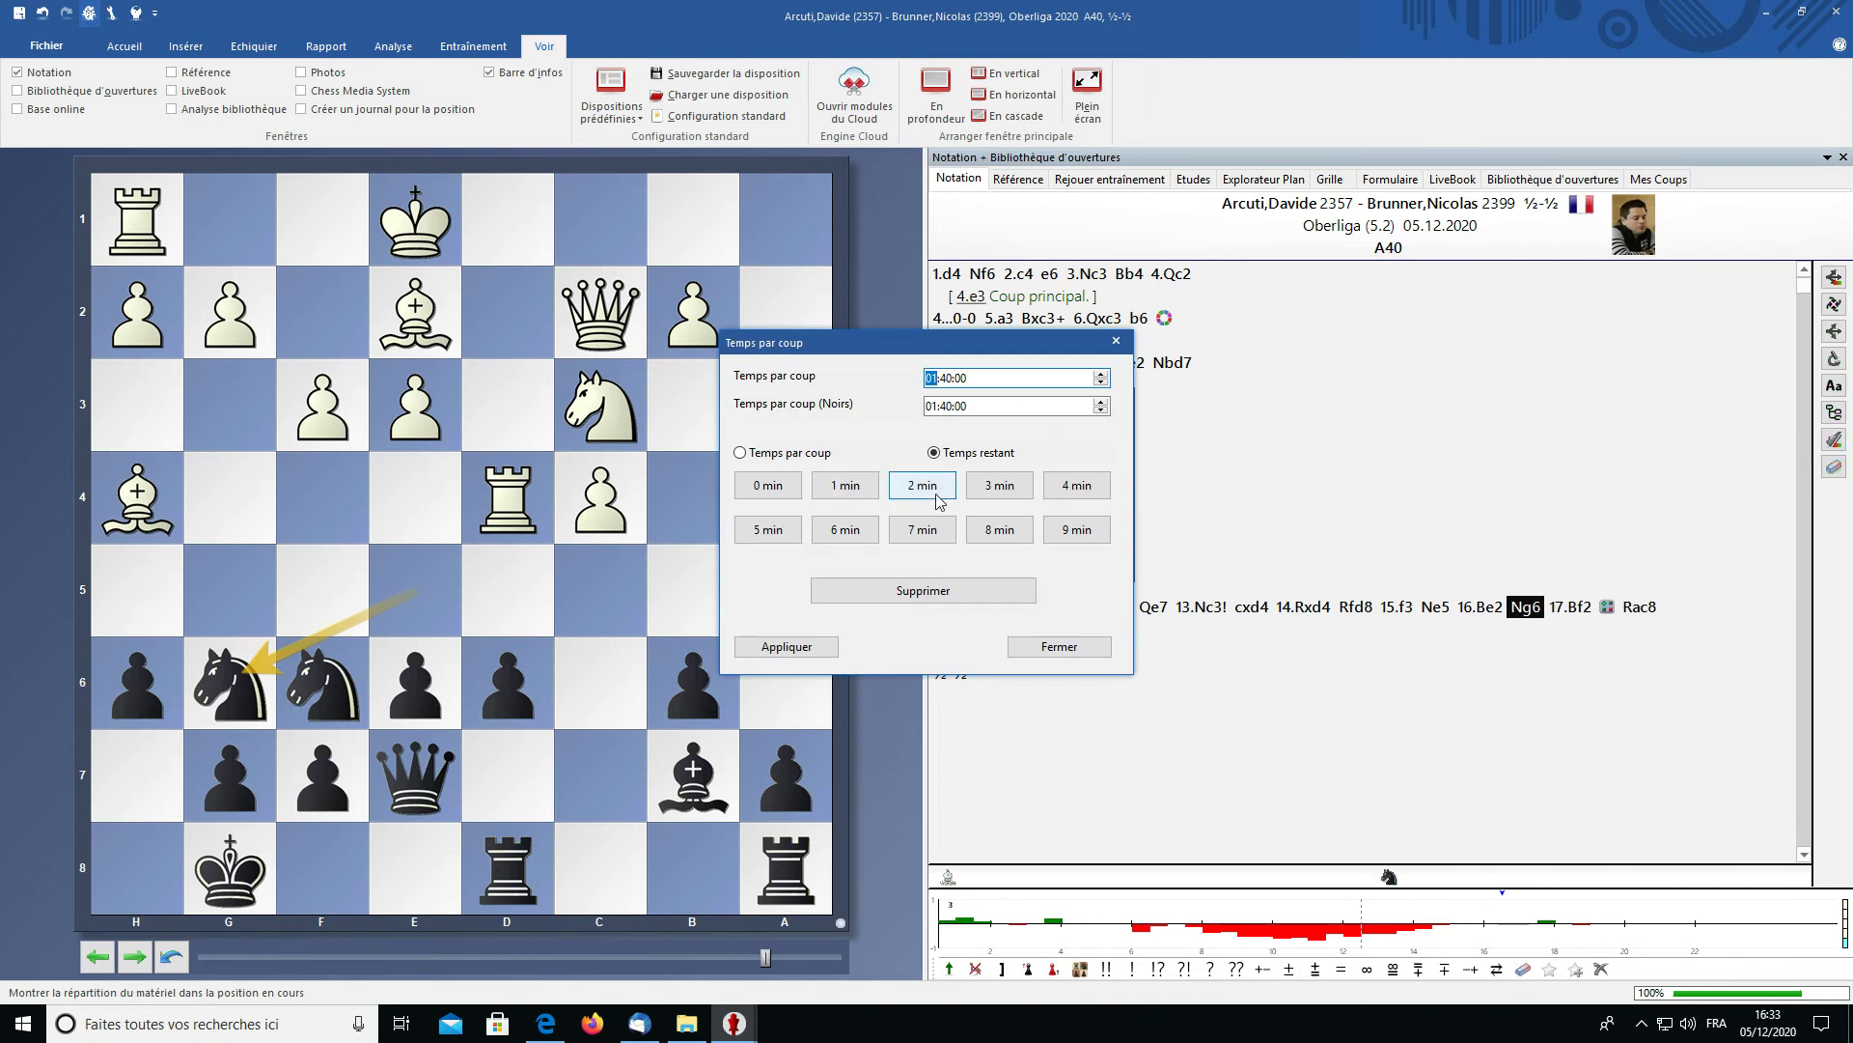
{"action": "left_click", "coordinate": [787, 646]}
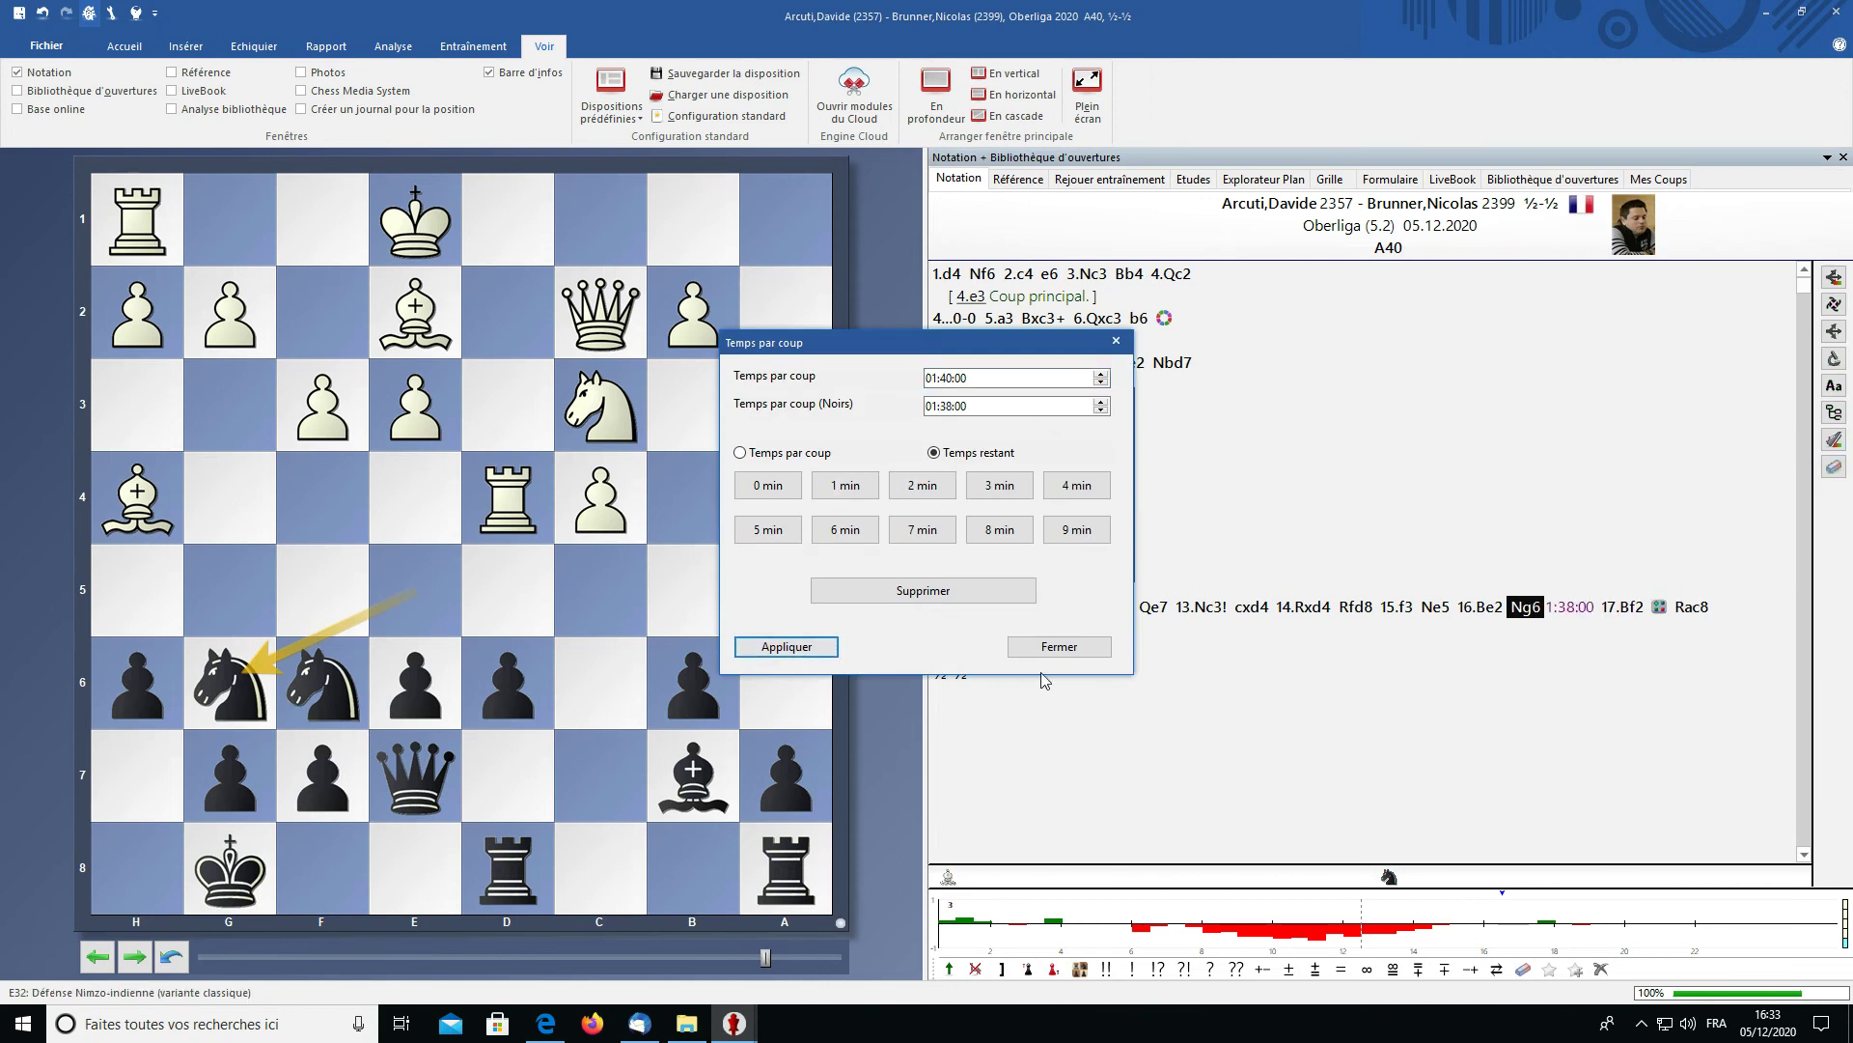
{"action": "left_click", "coordinate": [1059, 645]}
- Review the main line from 15...Ne5 to 17.Bf2 and go back to 15...Ne5
{"action": "right_click", "coordinate": [1525, 616]}
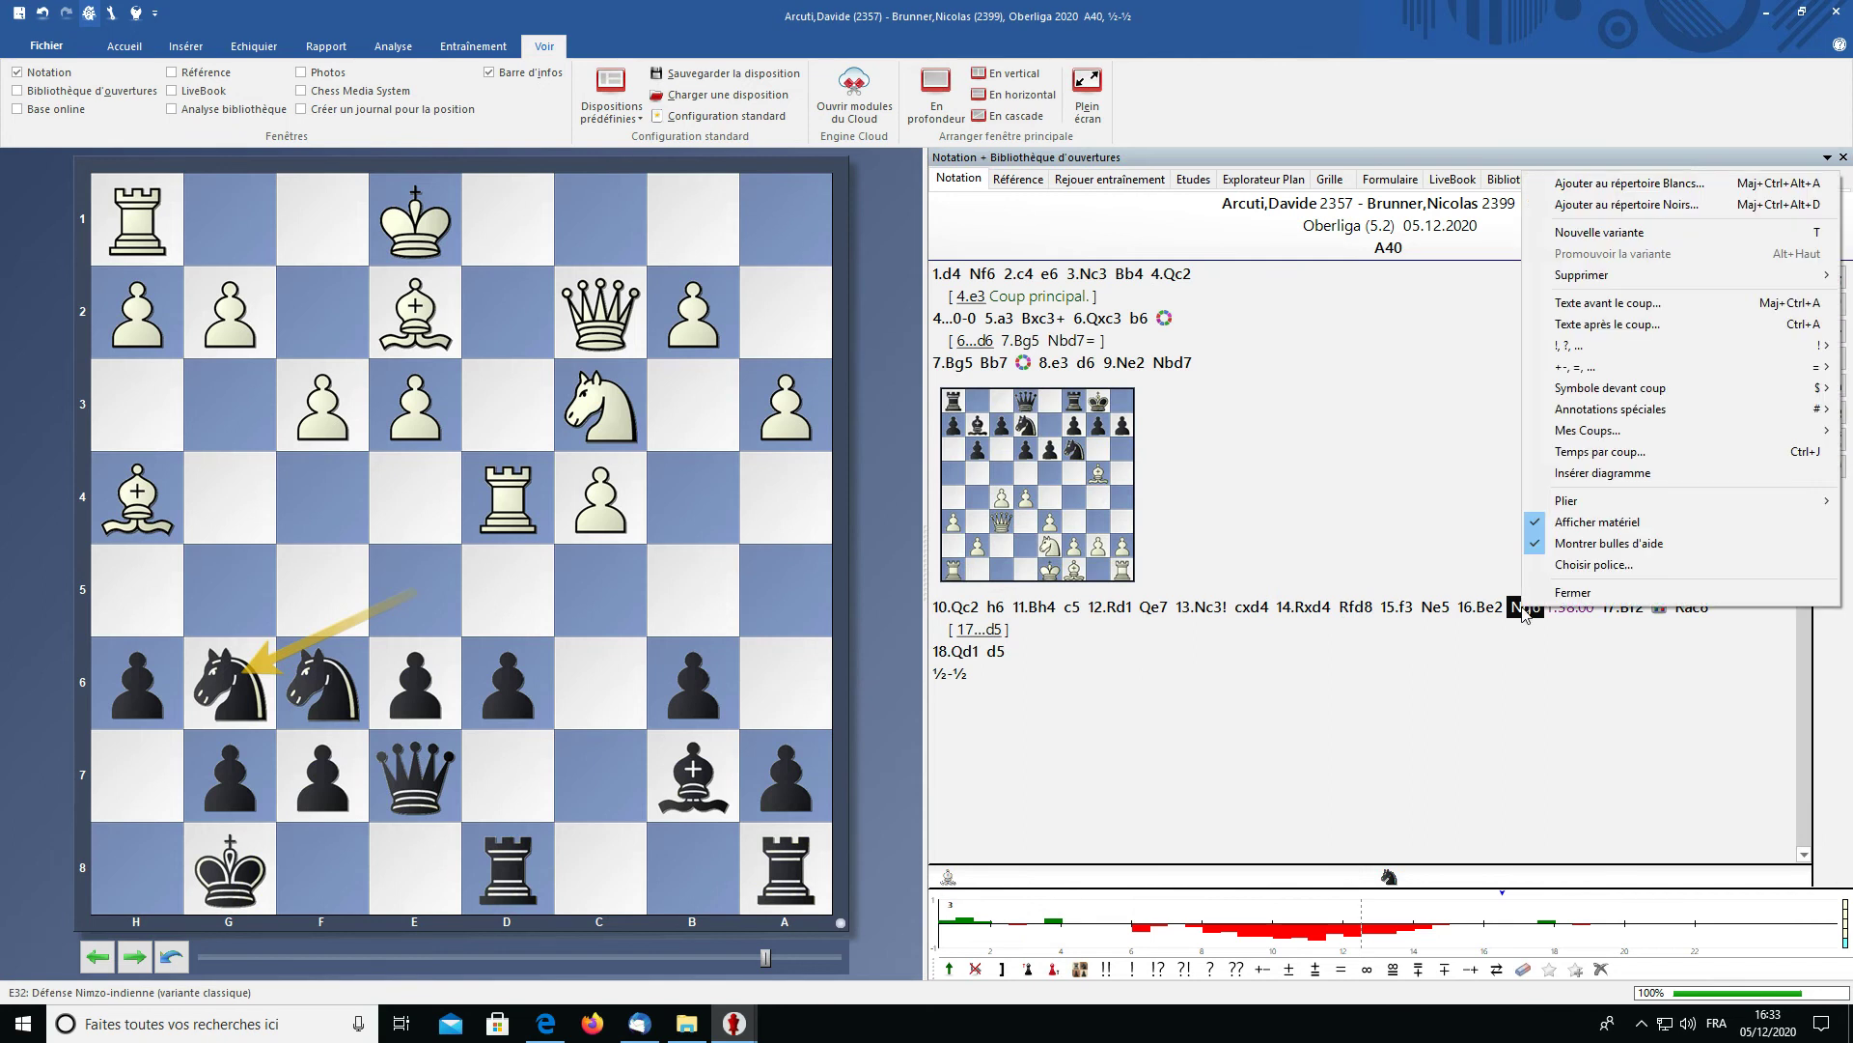
{"action": "left_click", "coordinate": [1430, 607]}
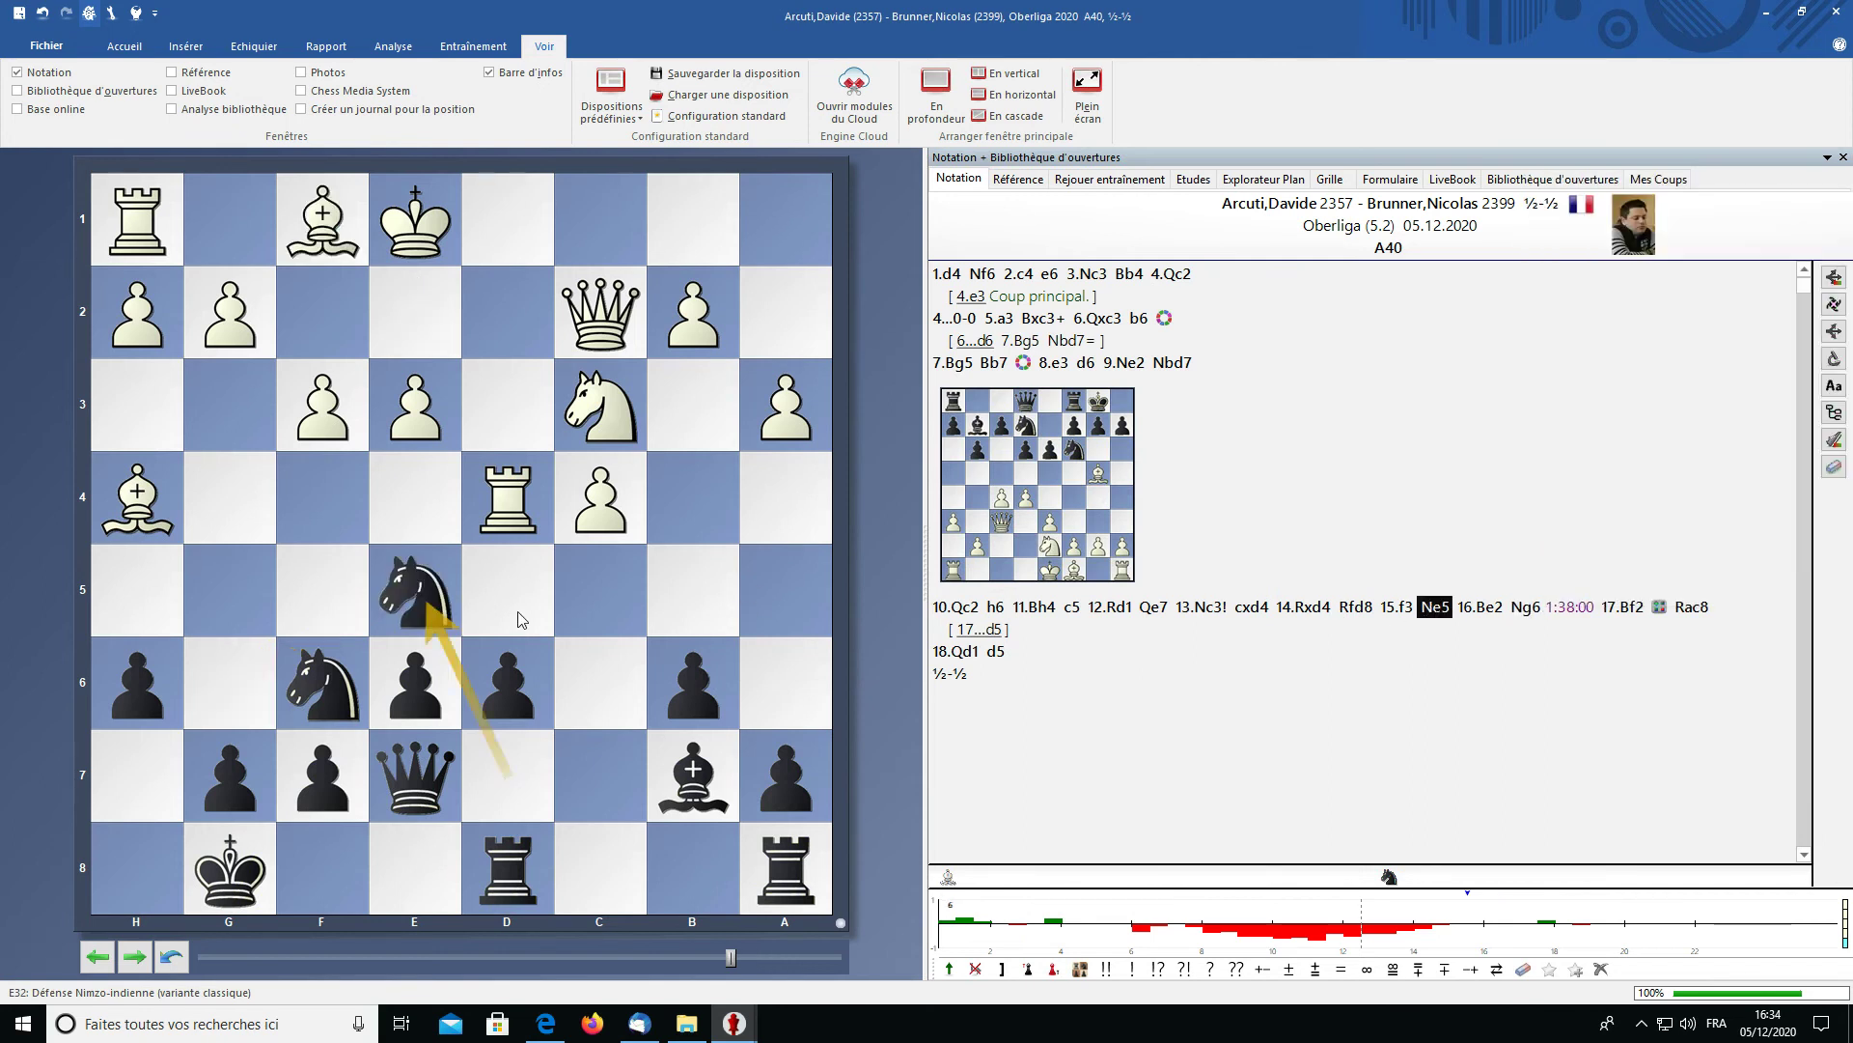
{"action": "key", "text": "Right"}
{"action": "key", "text": "Right"}
{"action": "key", "text": "Right"}
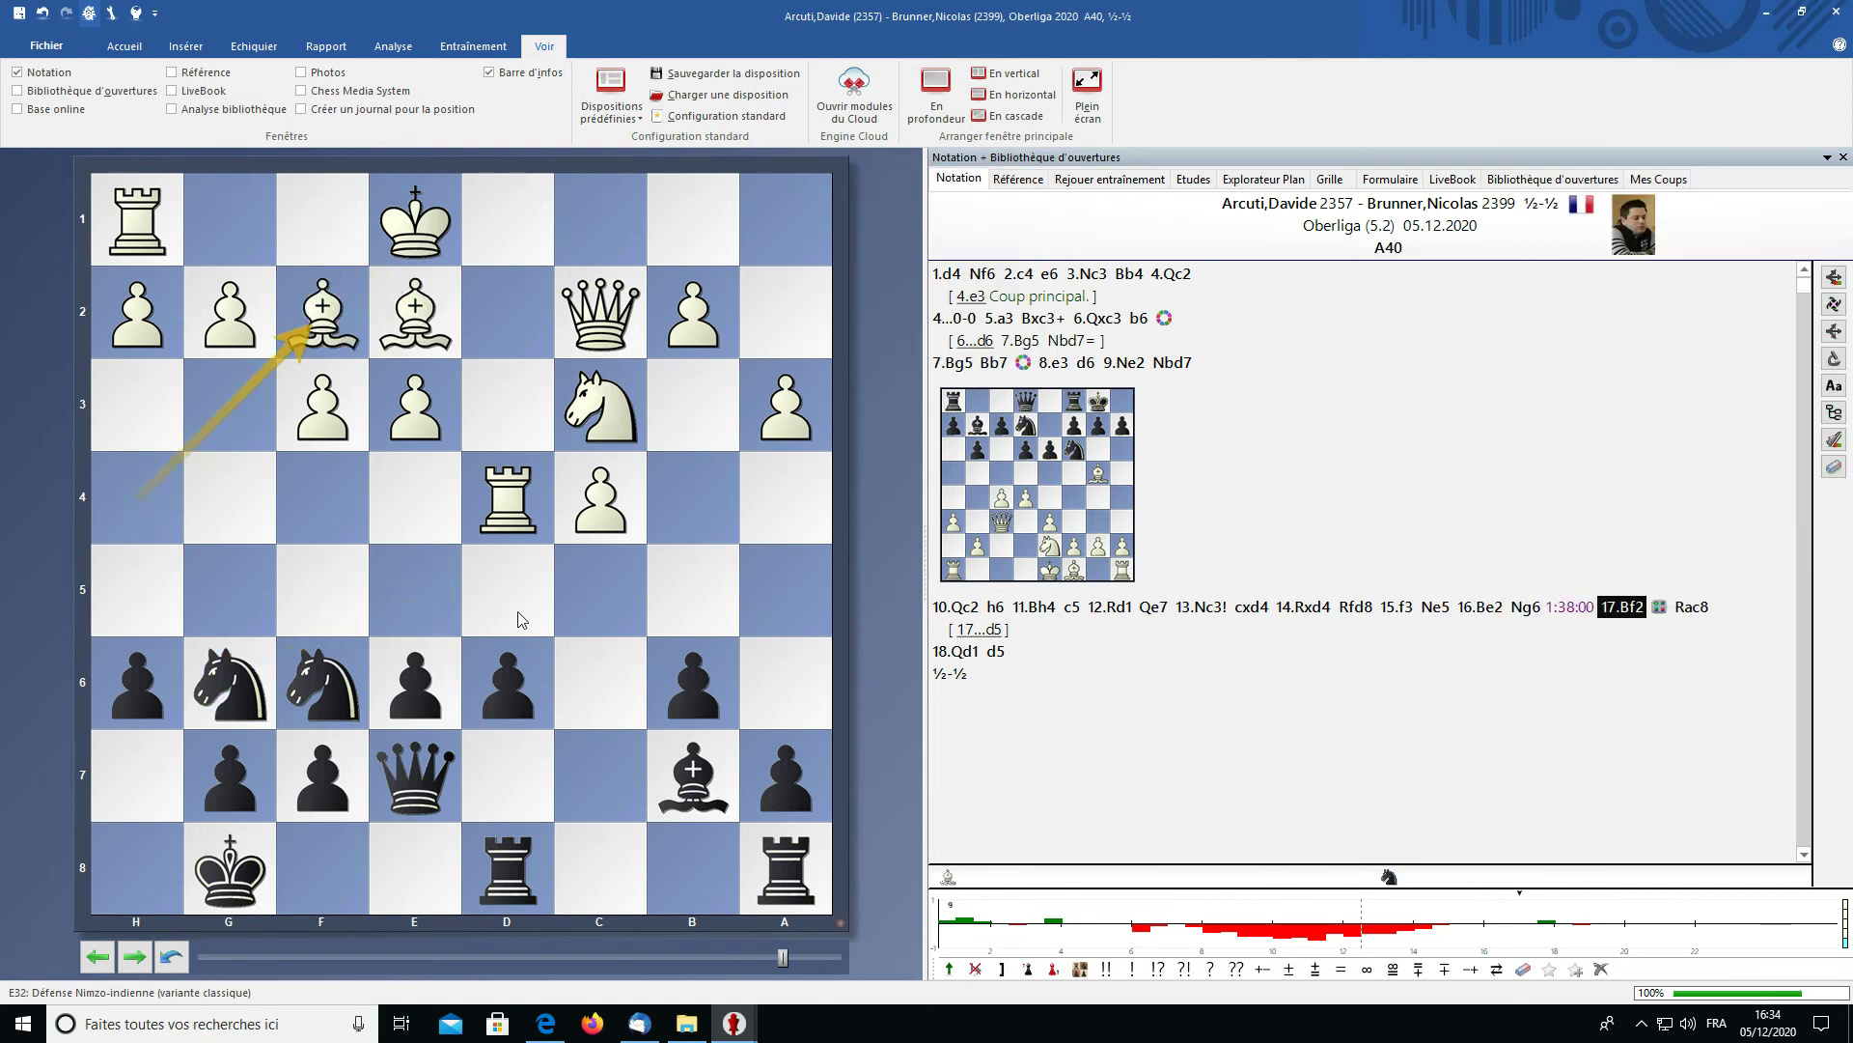
{"action": "key", "text": "Left"}
{"action": "key", "text": "Left"}
{"action": "key", "text": "Left"}
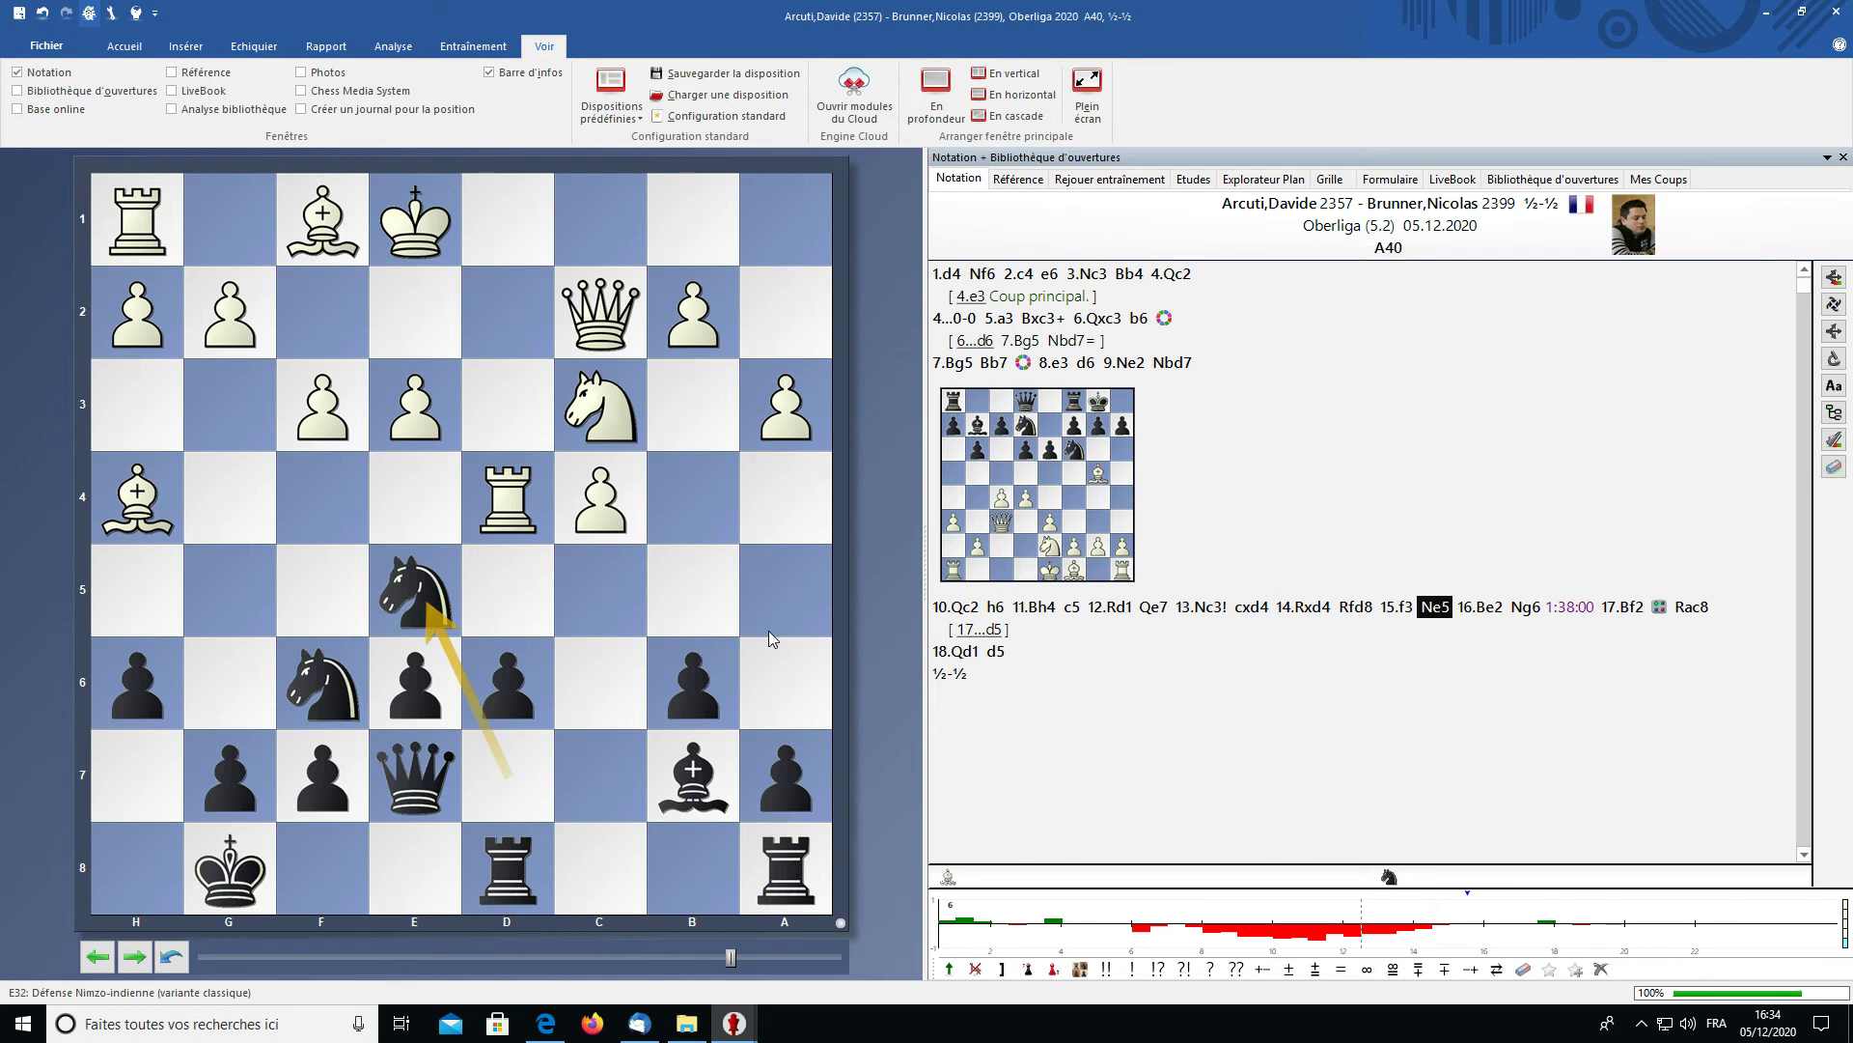
- Add the variation 16...Rac8 17.b4 Ng6 18.Bg3 d5 after 16.Be2 in the main line
{"action": "key", "text": "Right"}
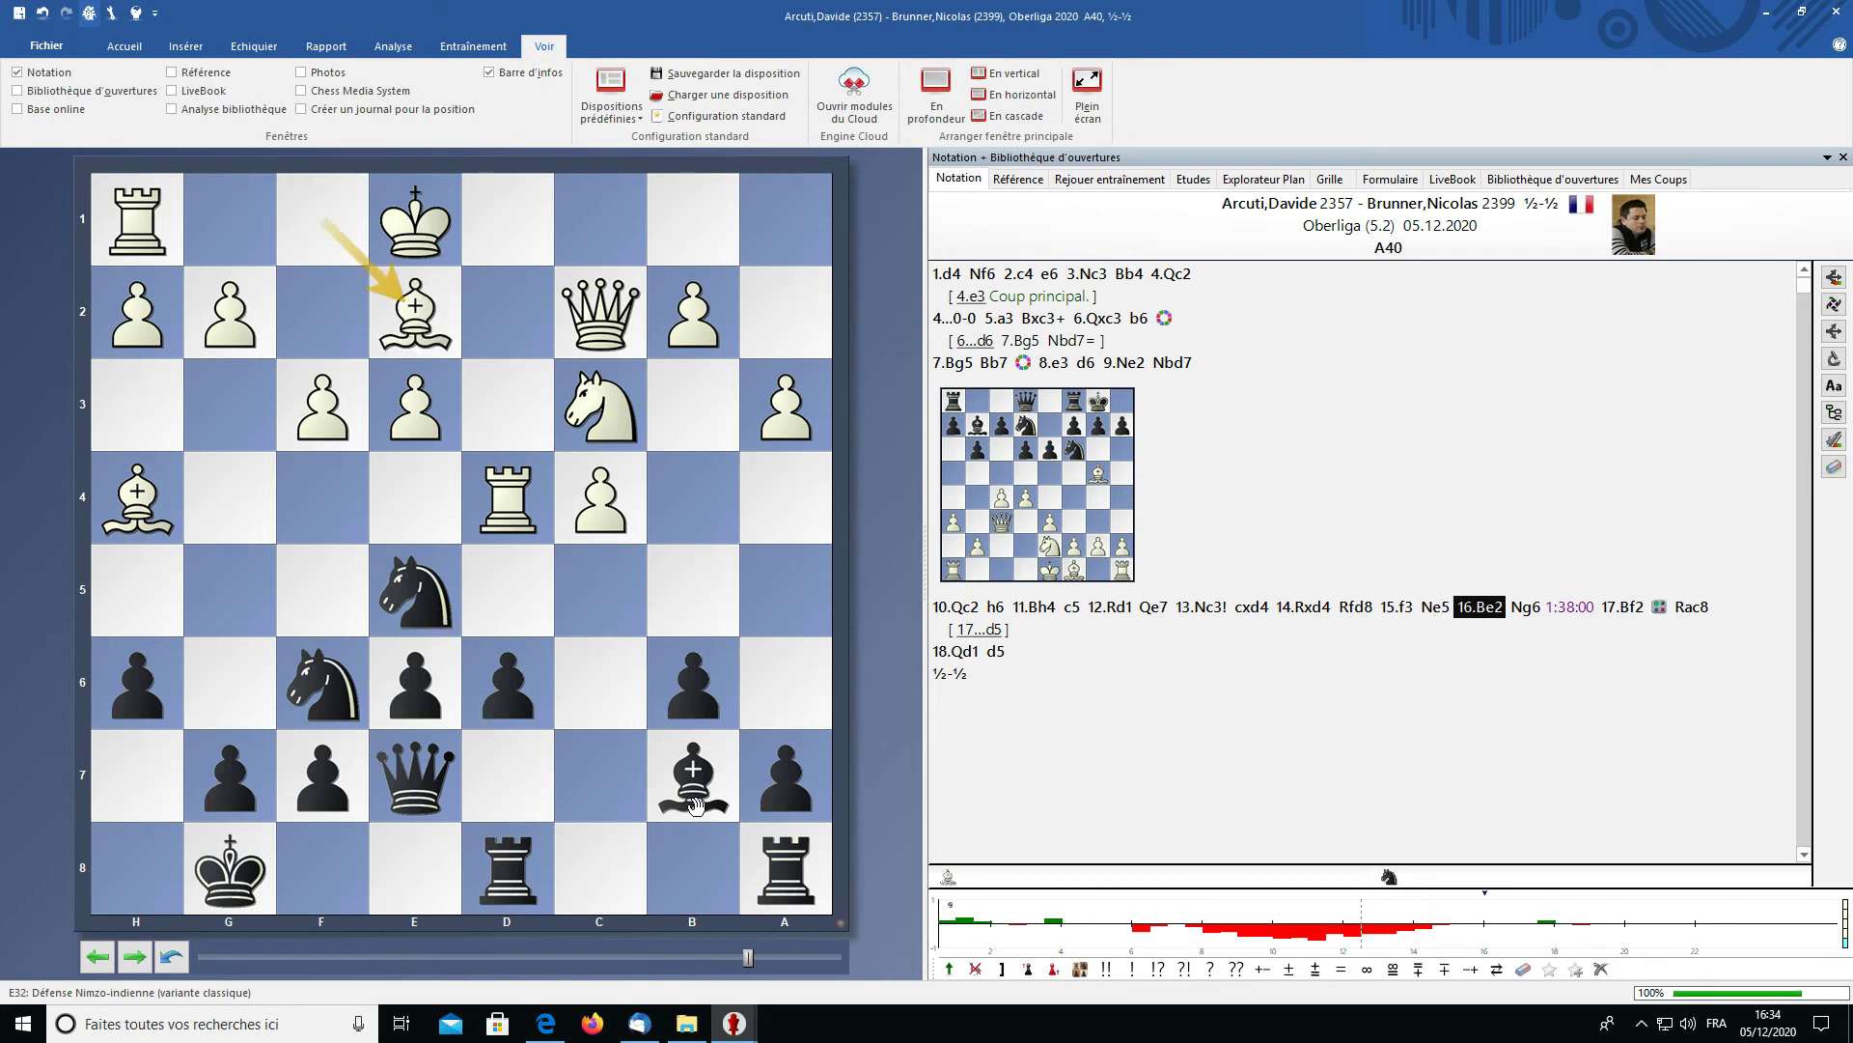
{"action": "left_click_drag", "start_coordinate": [790, 883], "coordinate": [631, 900]}
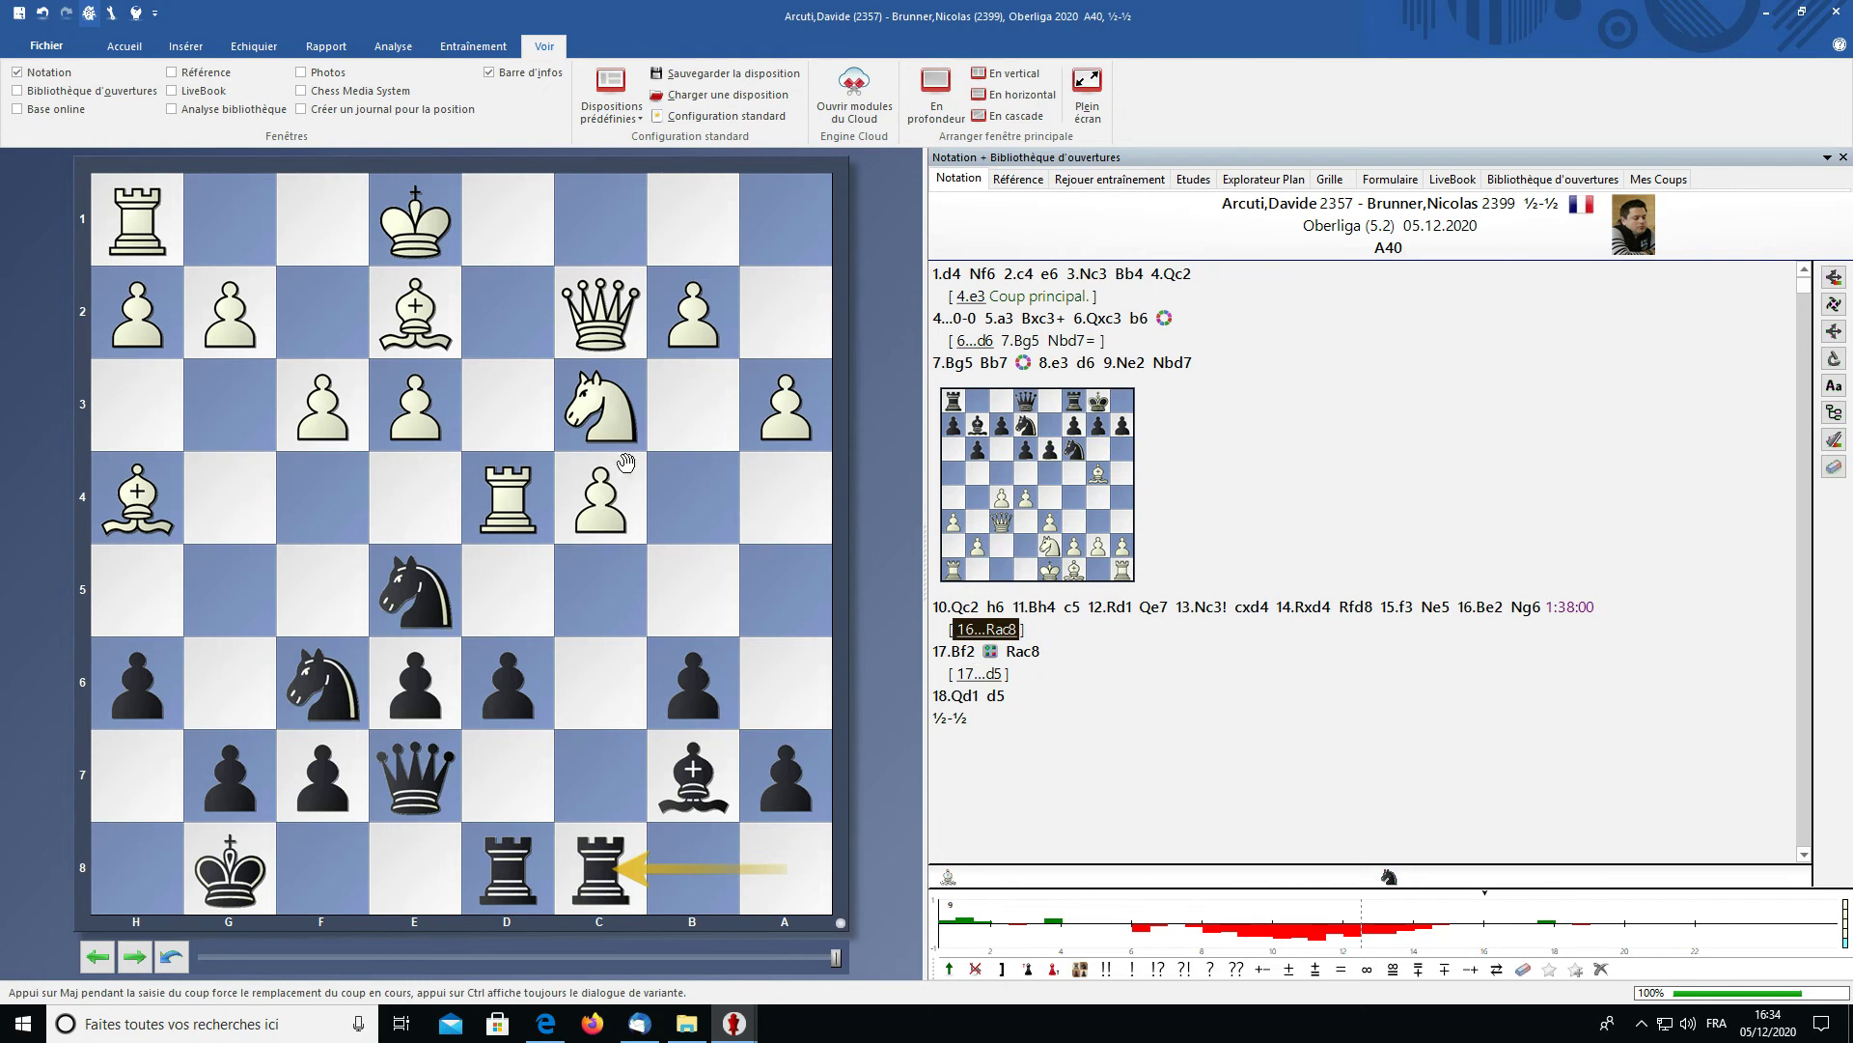
{"action": "left_click", "coordinate": [710, 502]}
{"action": "left_click", "coordinate": [388, 606]}
{"action": "left_click", "coordinate": [239, 672]}
{"action": "left_click", "coordinate": [247, 382]}
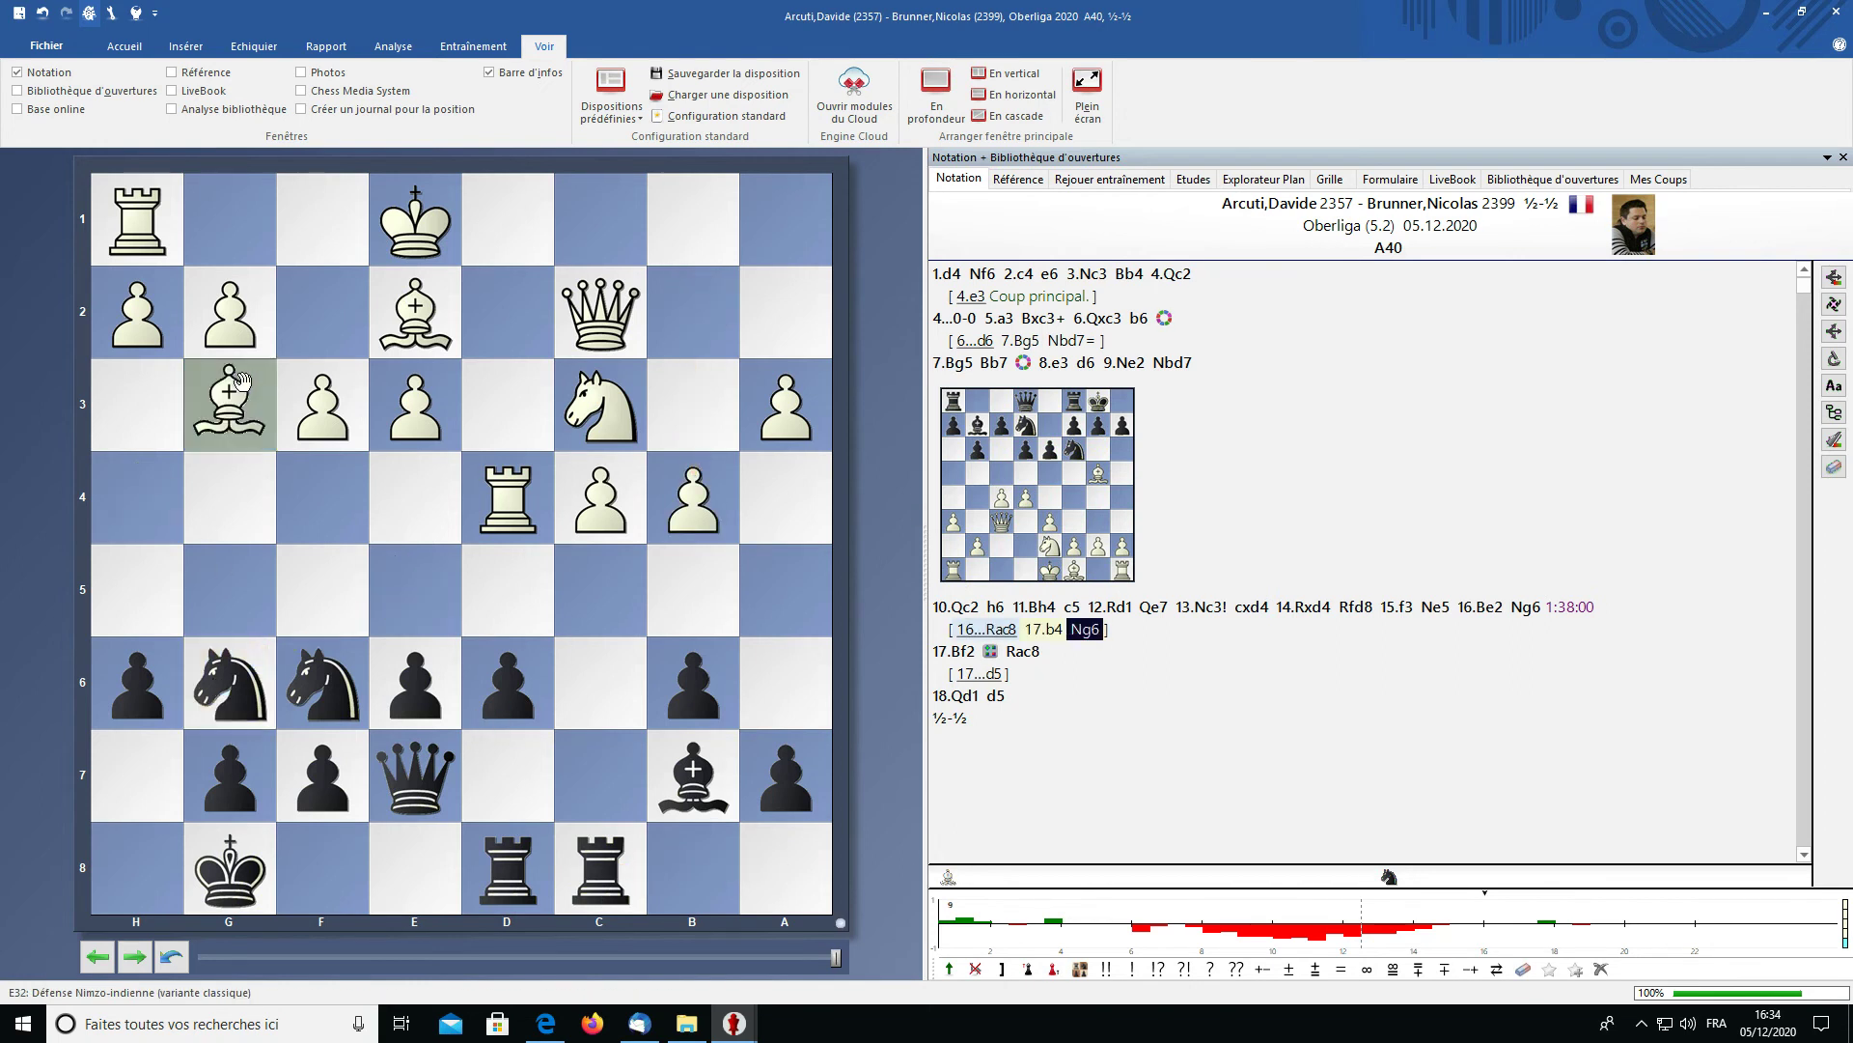
{"action": "left_click", "coordinate": [511, 594]}
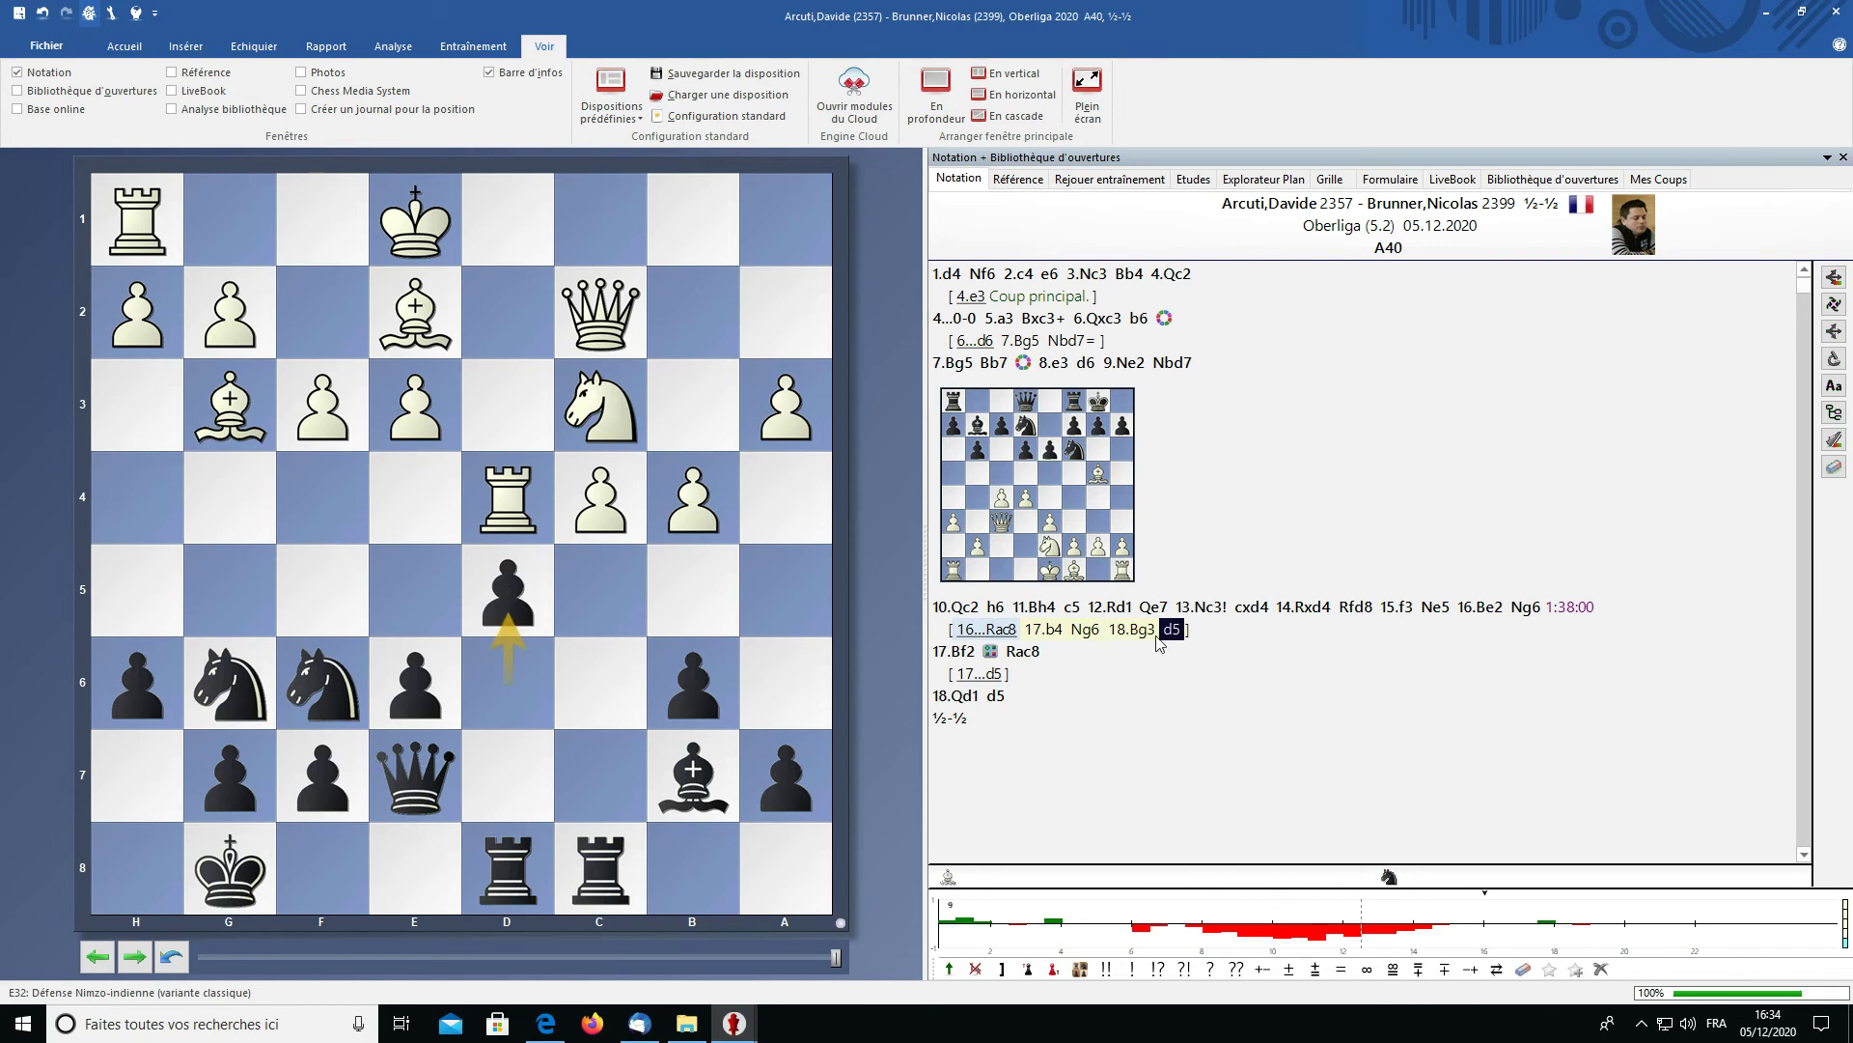
- Mark 18.Bg3 in the 16...Rac8 variation with the unclear evaluation symbol
{"action": "right_click", "coordinate": [1156, 633]}
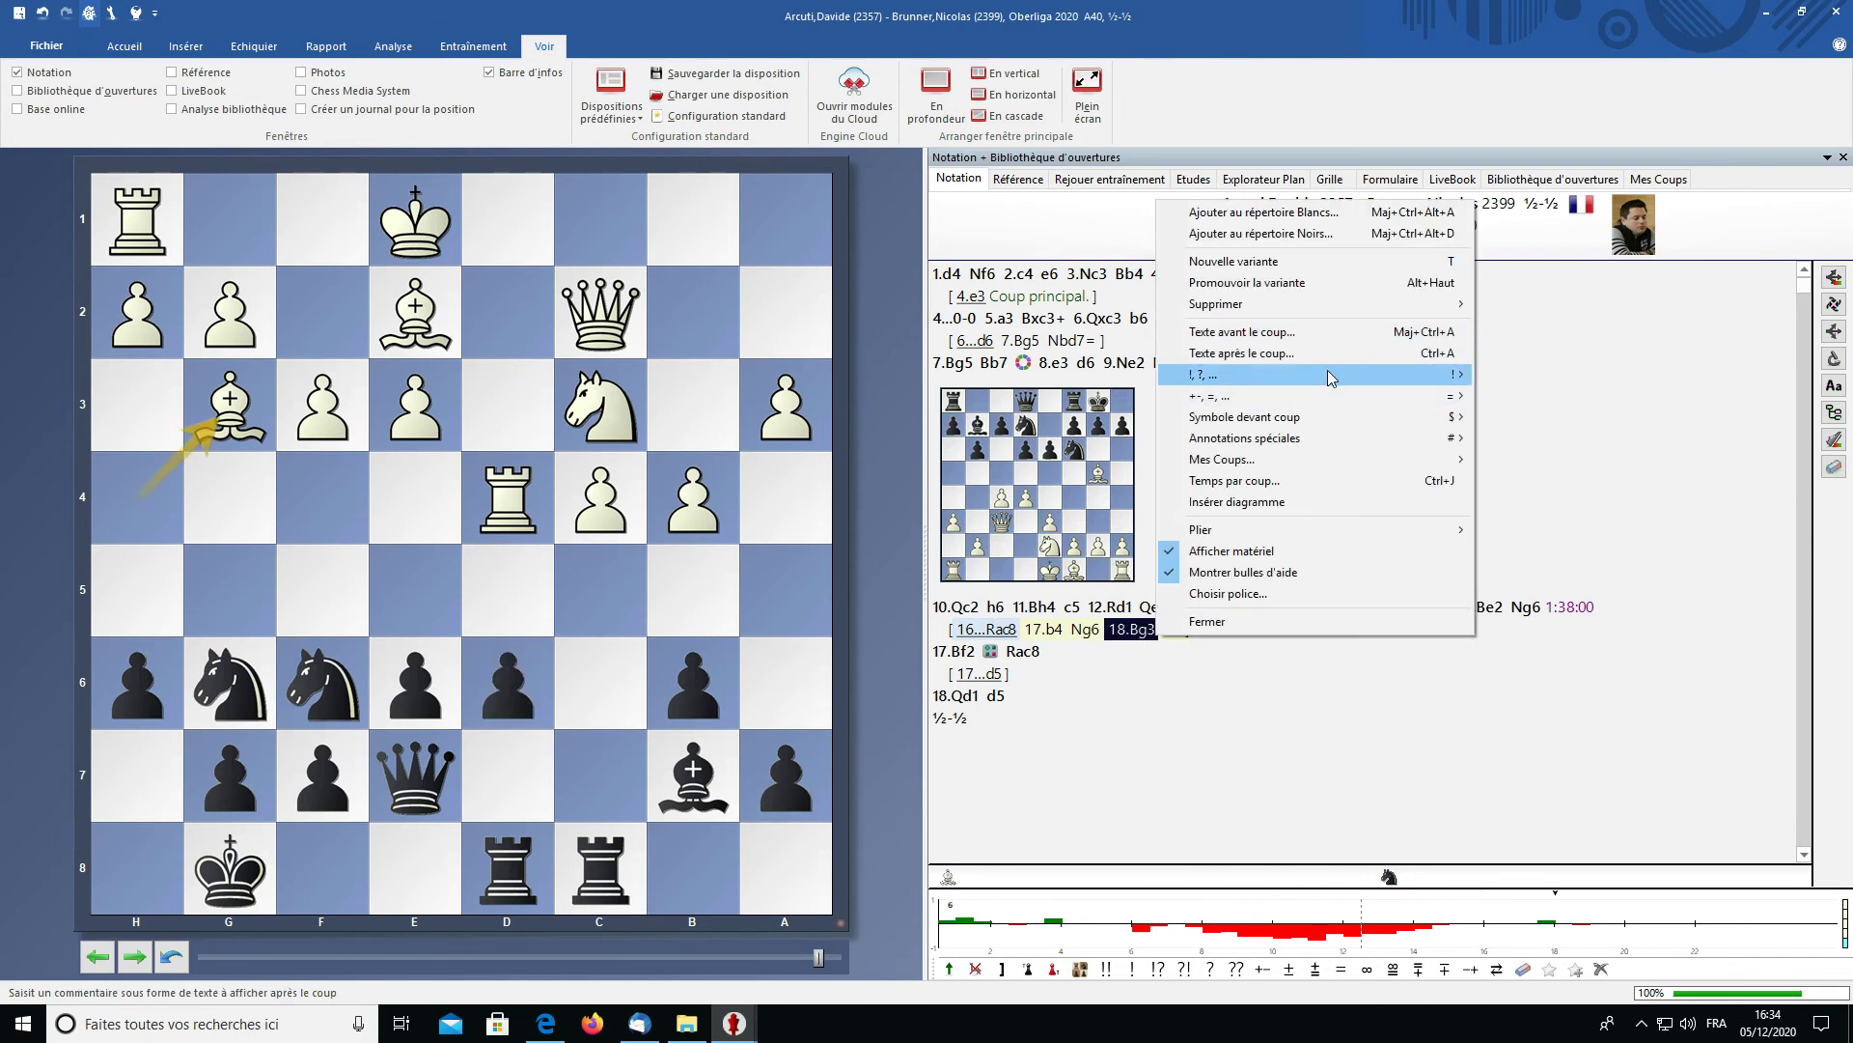
{"action": "mouse_move", "coordinate": [1342, 396]}
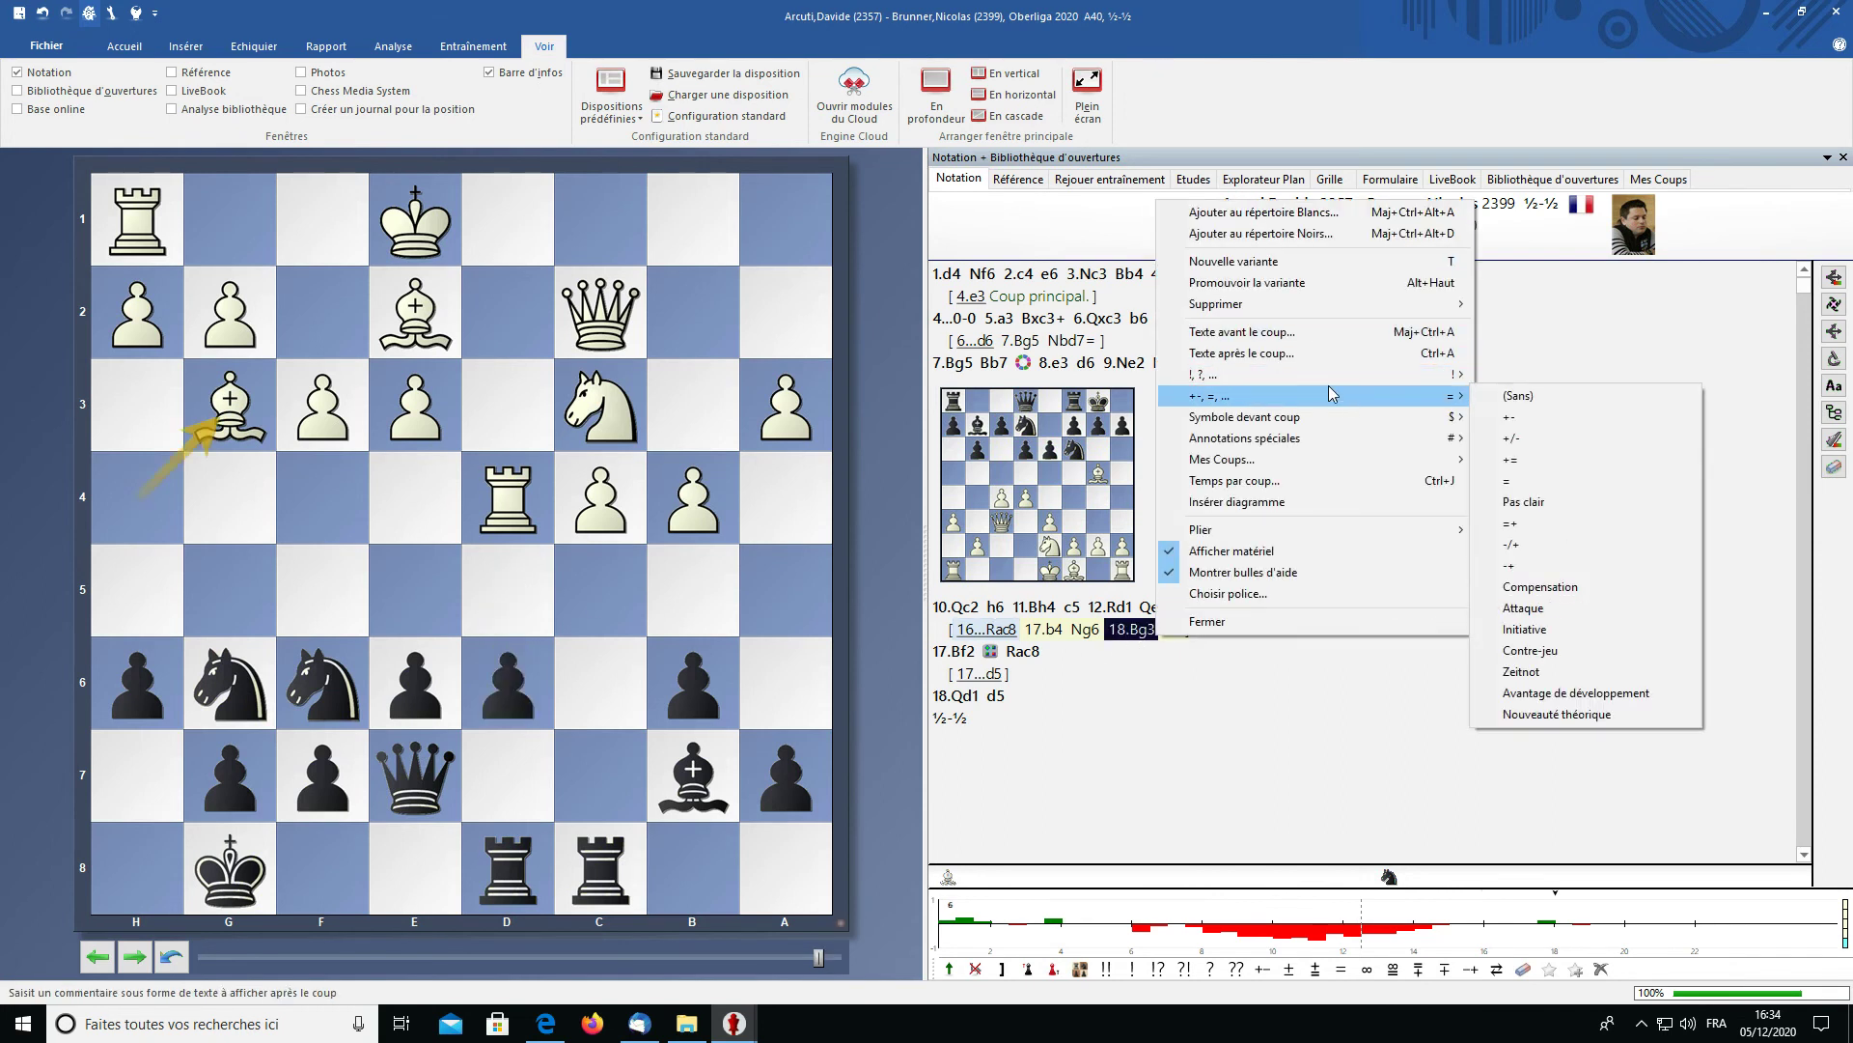
{"action": "left_click", "coordinate": [1566, 503]}
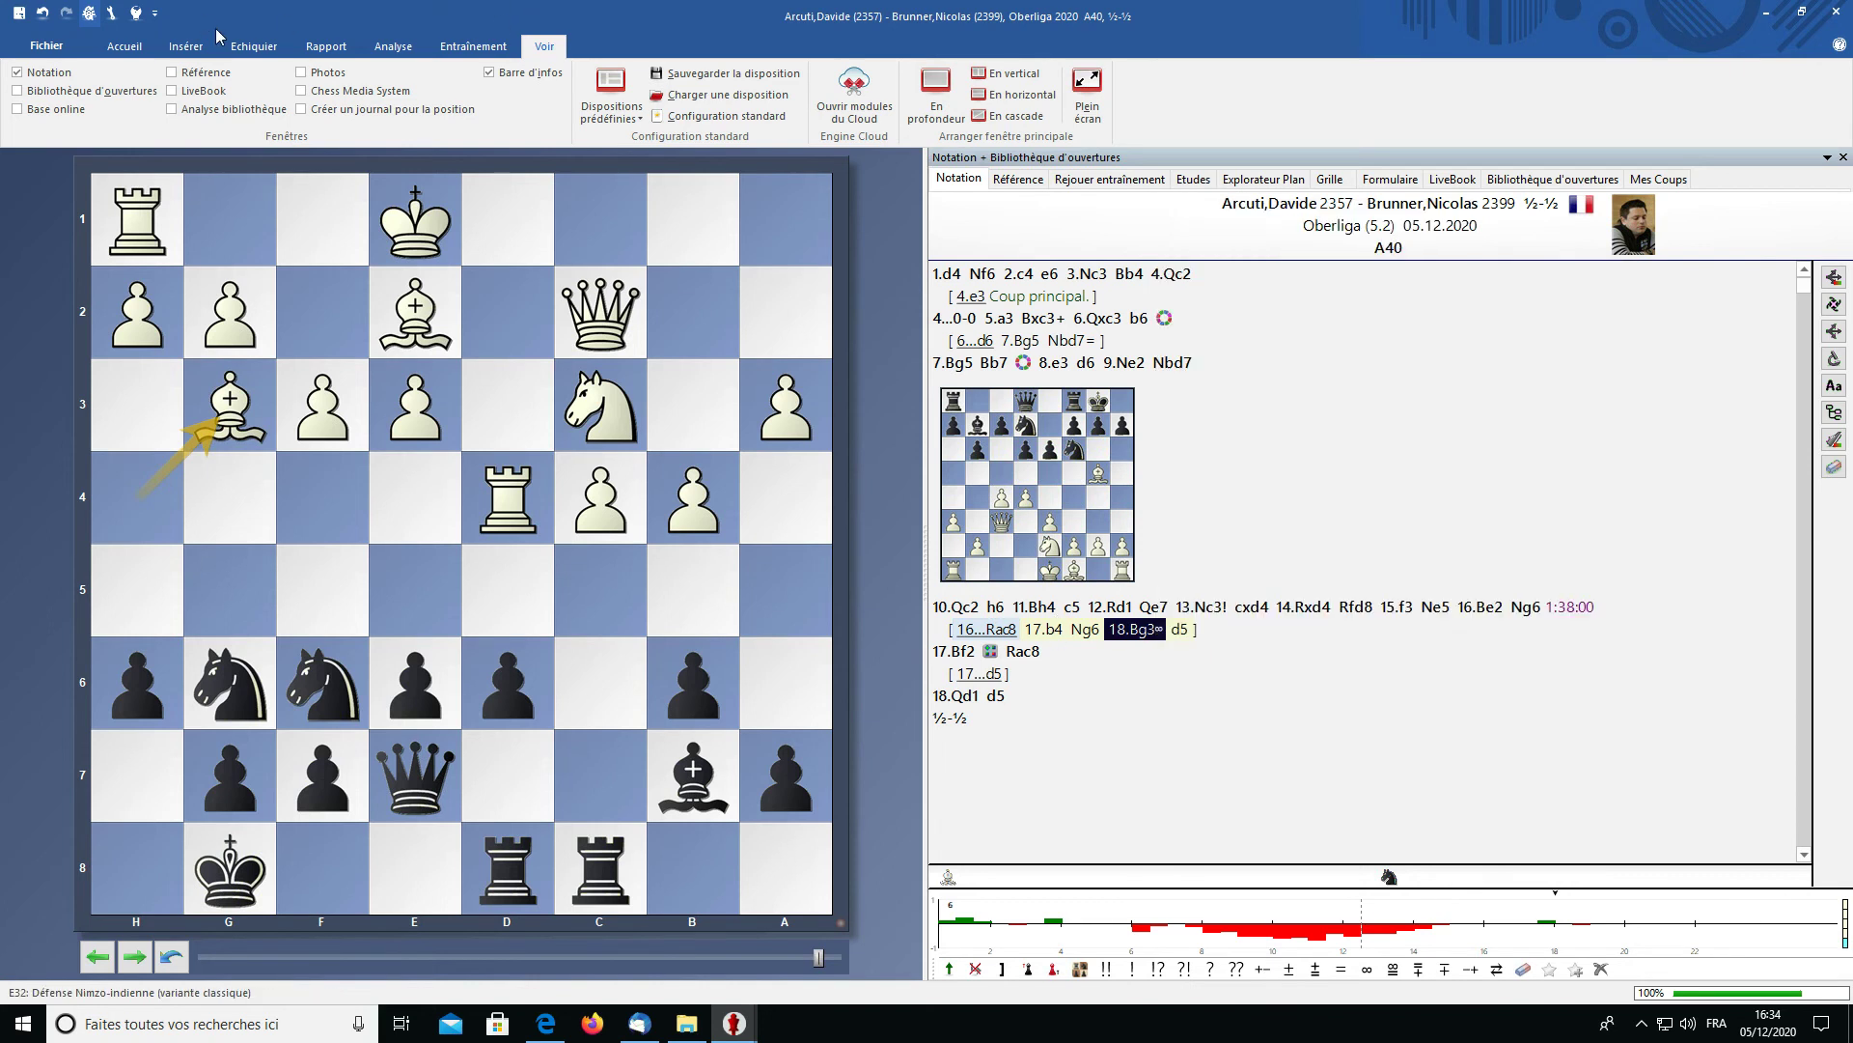
- Start the default analysis engine on the position after 18.Bg3
{"action": "left_click", "coordinate": [393, 46]}
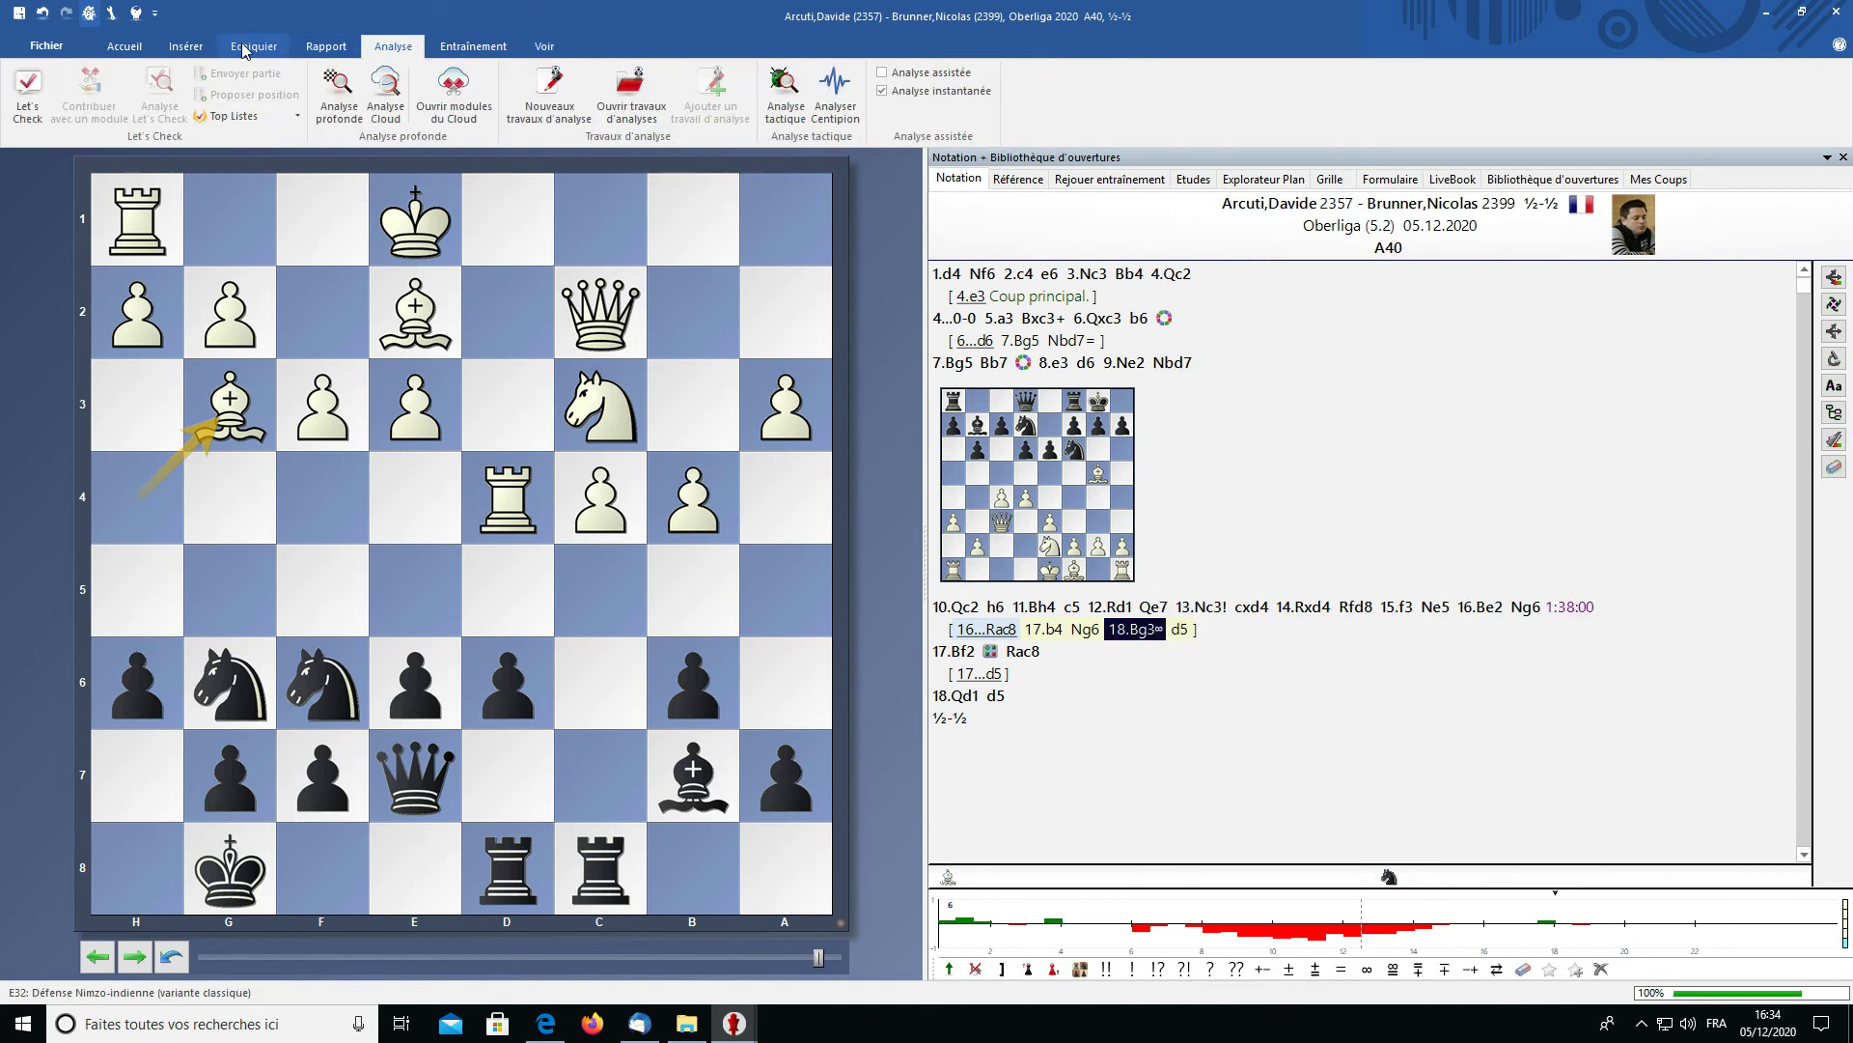
{"action": "left_click", "coordinate": [131, 48]}
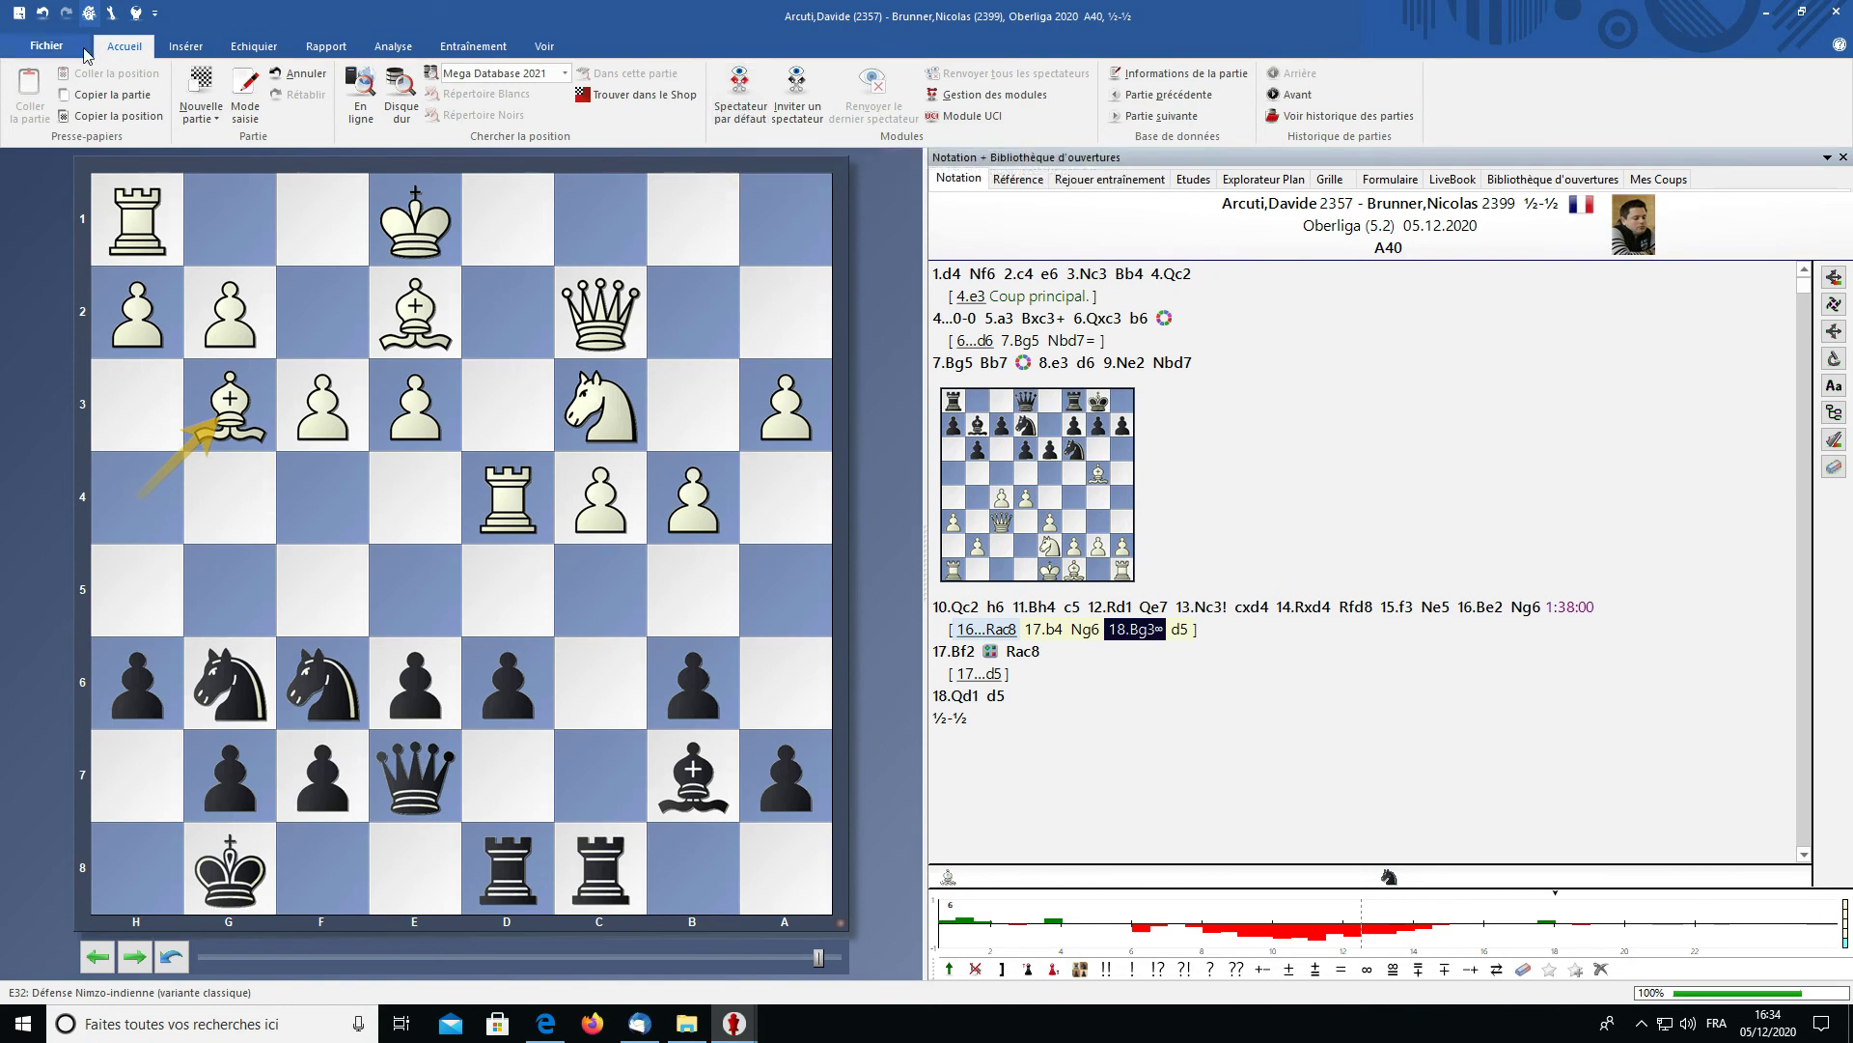
{"action": "left_click", "coordinate": [767, 103]}
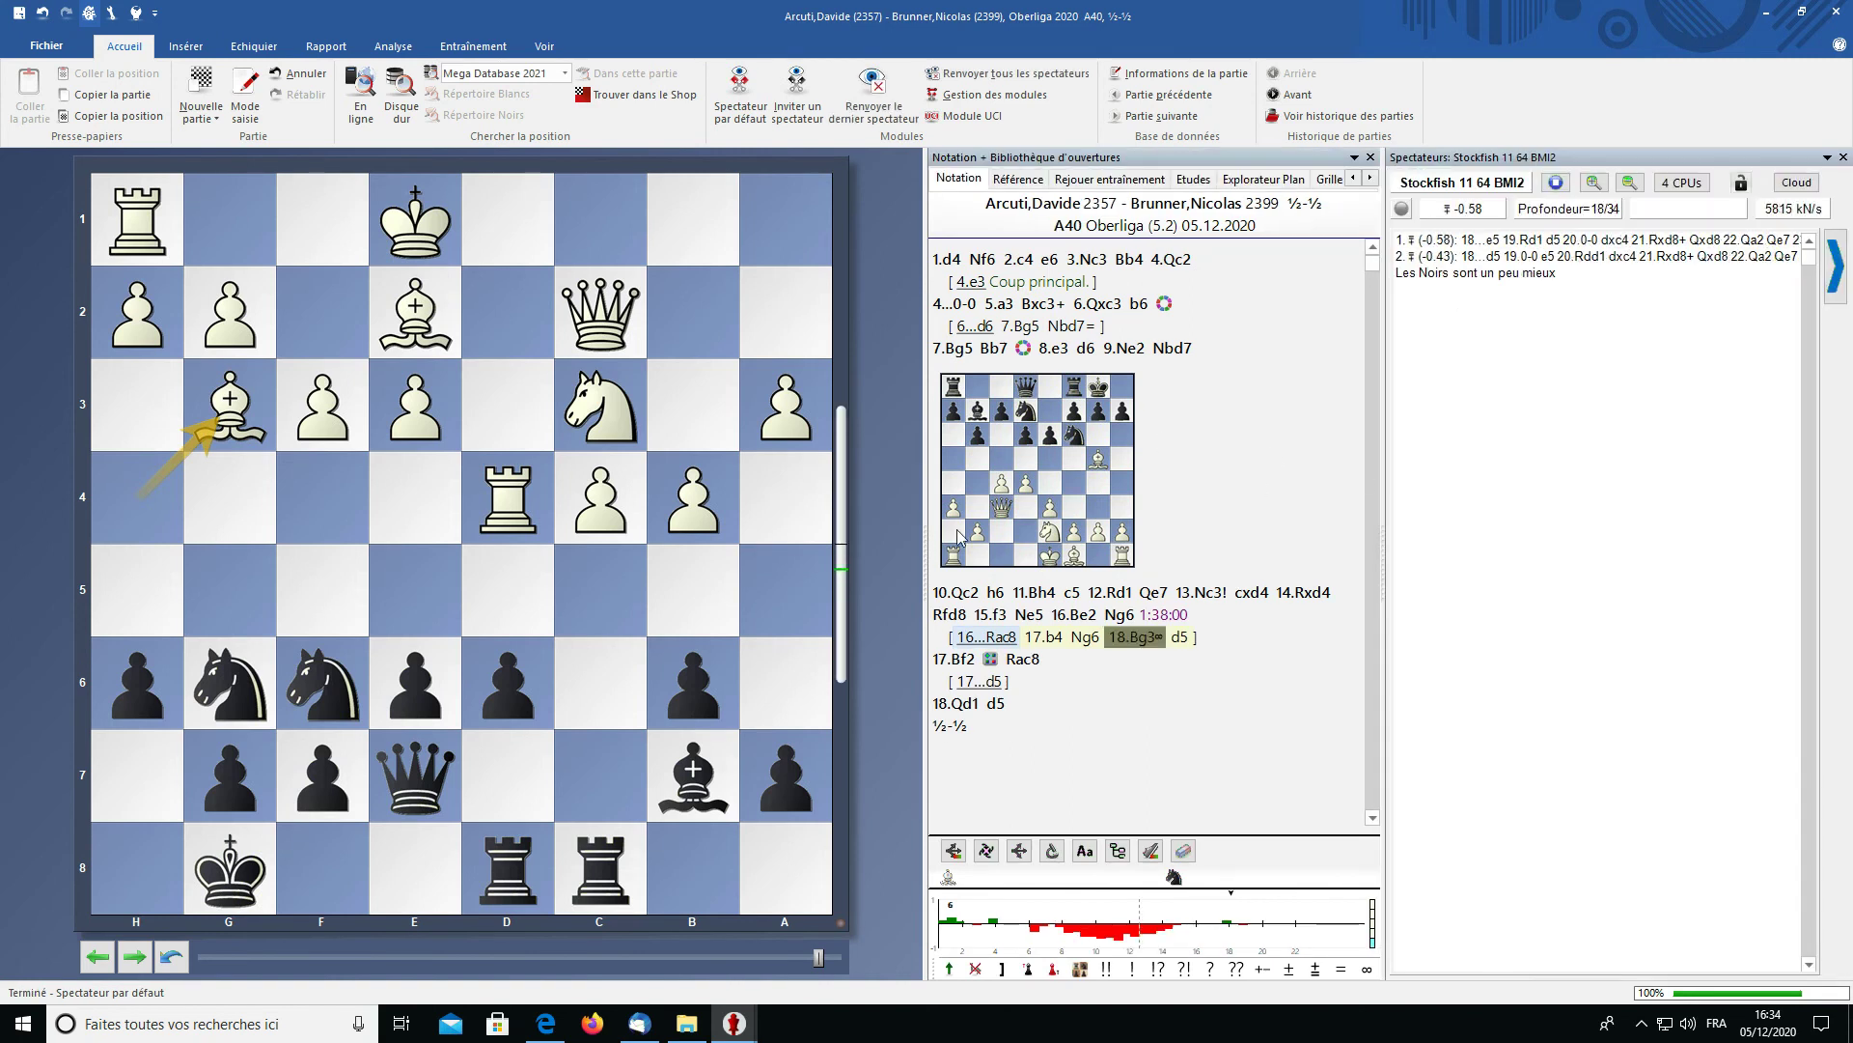
- Go back through the moves from 18.Bg3 to 11.Bh4 and check the engine's evaluation of the positions
{"action": "key", "text": "Left"}
{"action": "key", "text": "Left"}
{"action": "key", "text": "Left"}
{"action": "key", "text": "Left"}
{"action": "key", "text": "Left"}
{"action": "key", "text": "Left"}
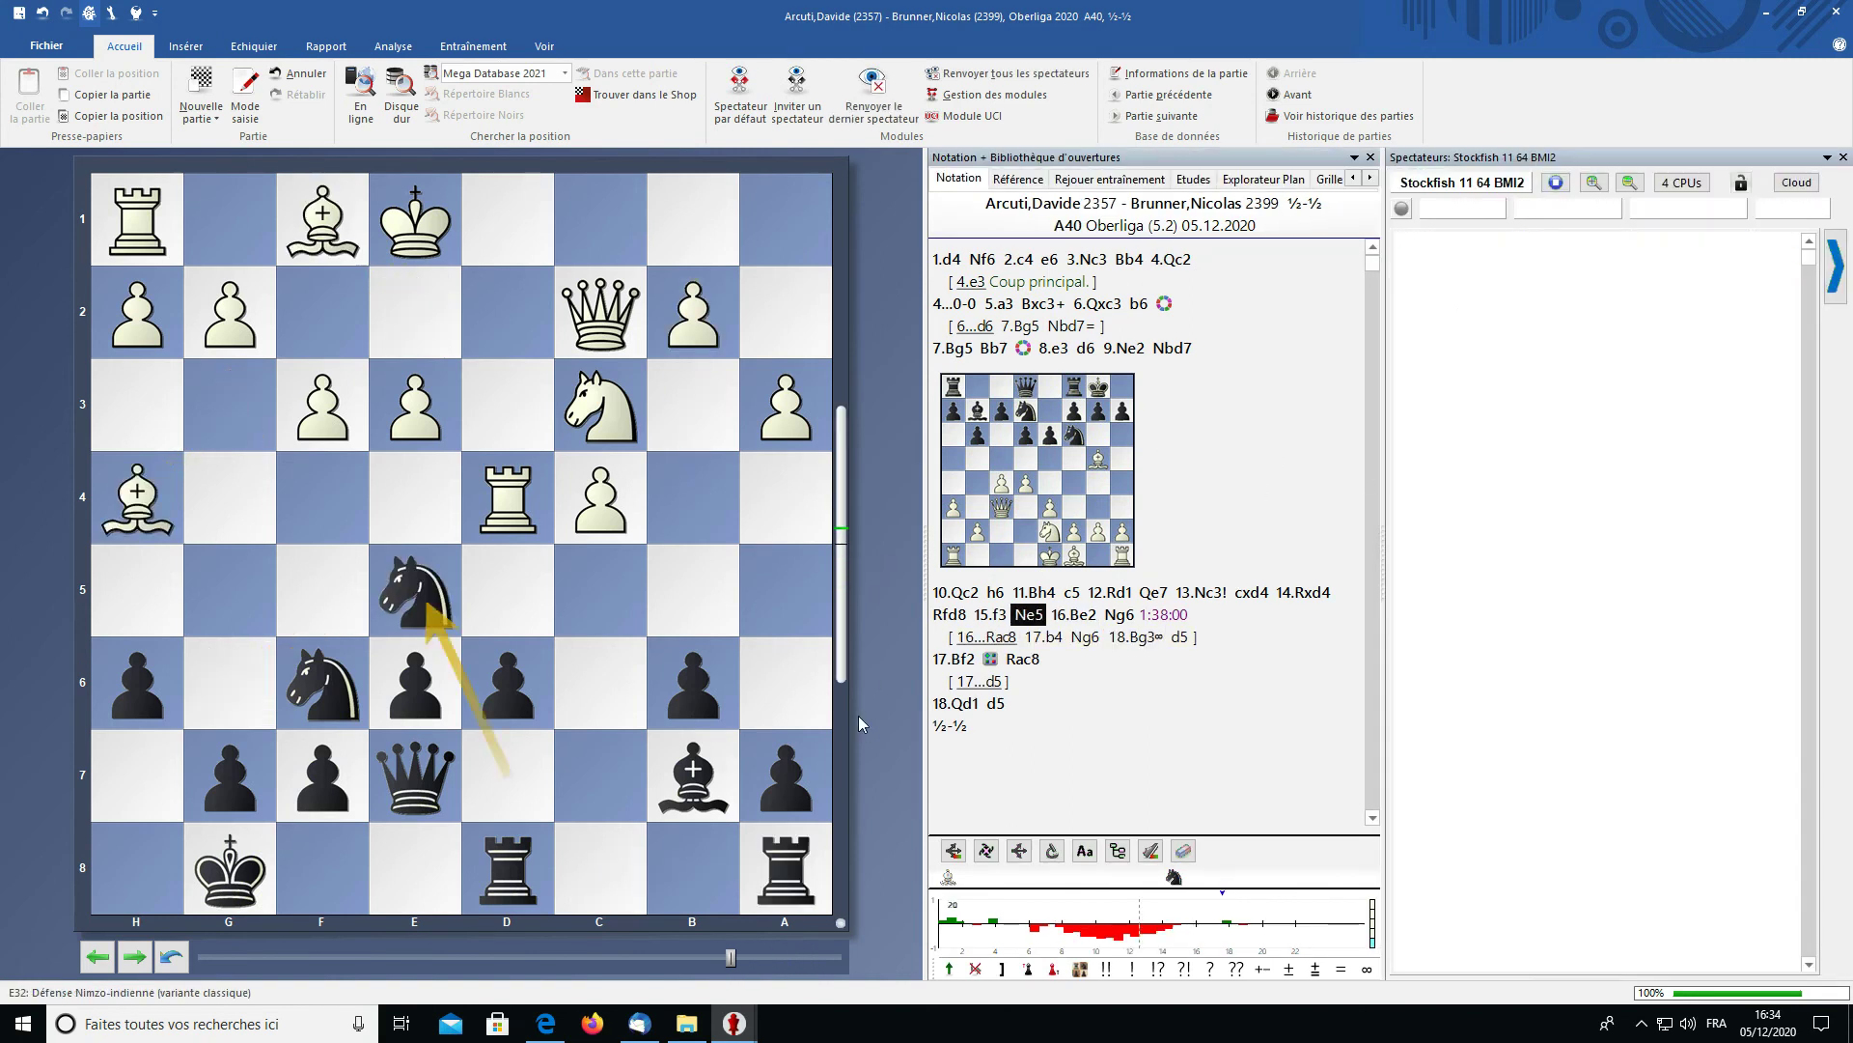
{"action": "key", "text": "Left"}
{"action": "key", "text": "Left"}
{"action": "key", "text": "Left"}
{"action": "key", "text": "Left"}
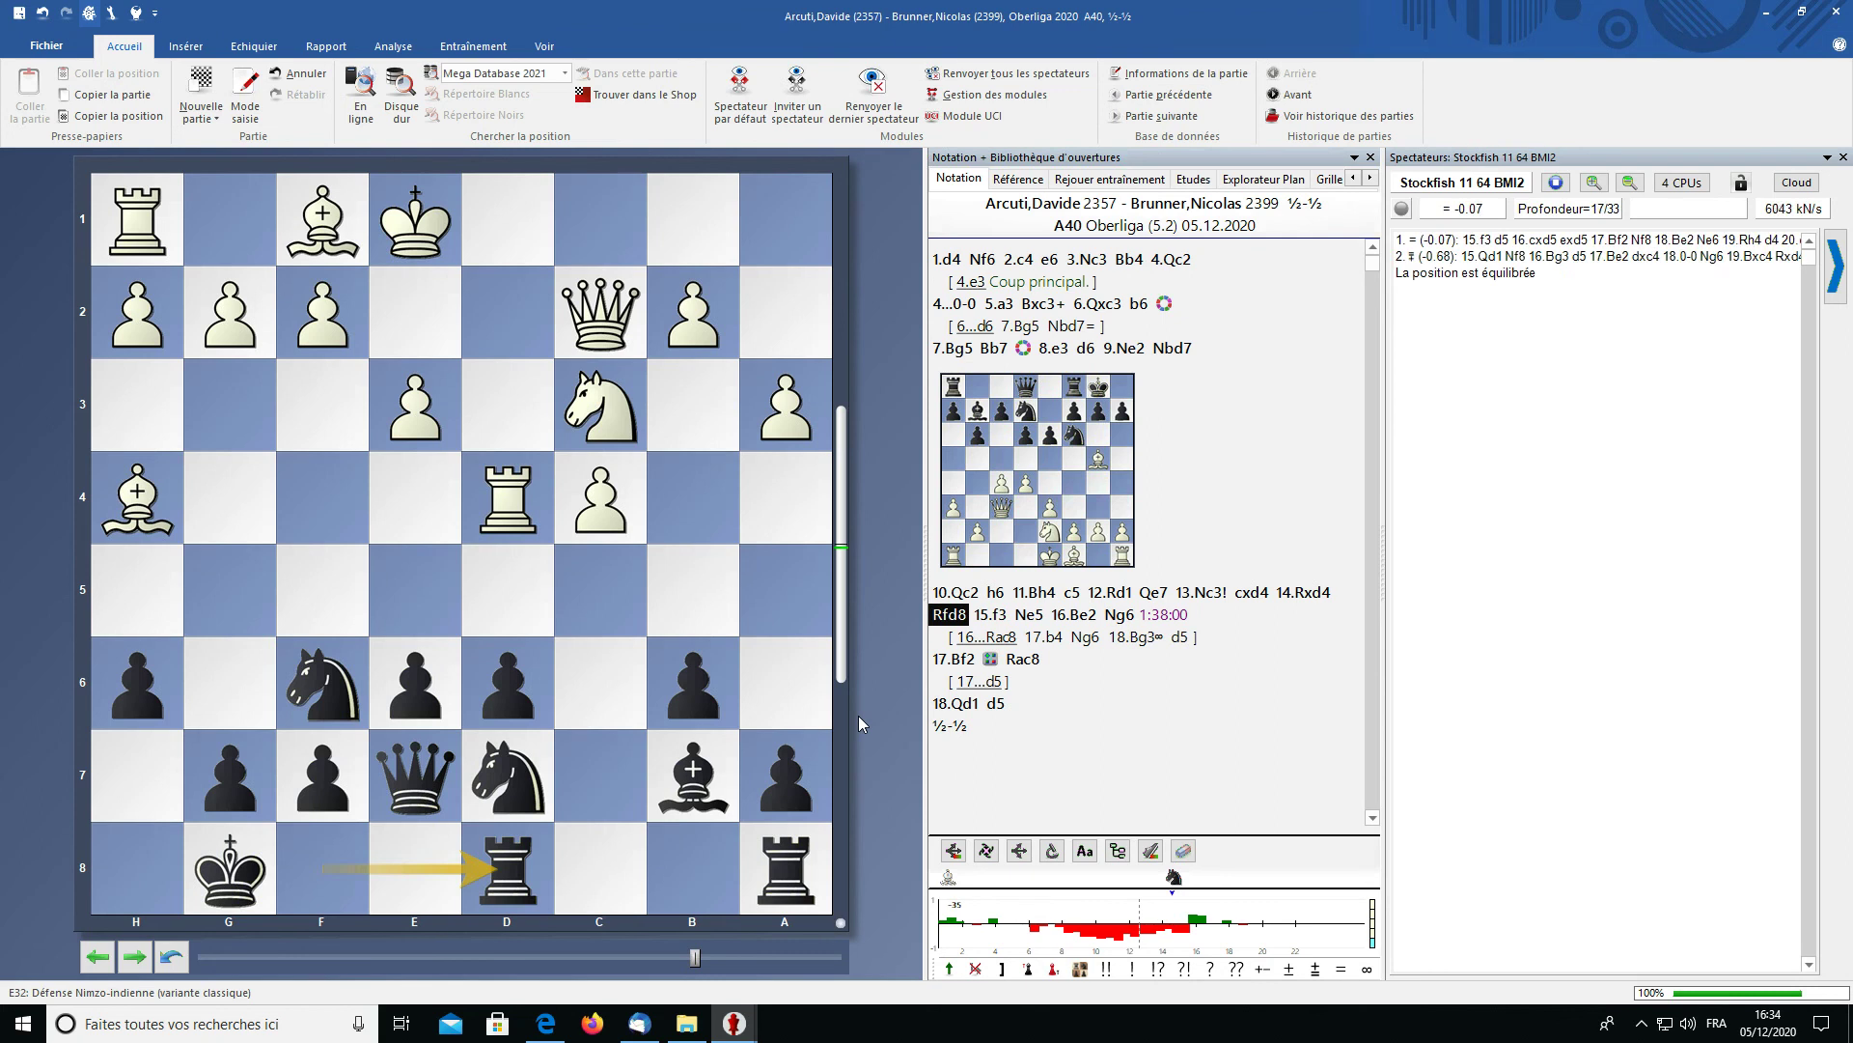
{"action": "key", "text": "Left"}
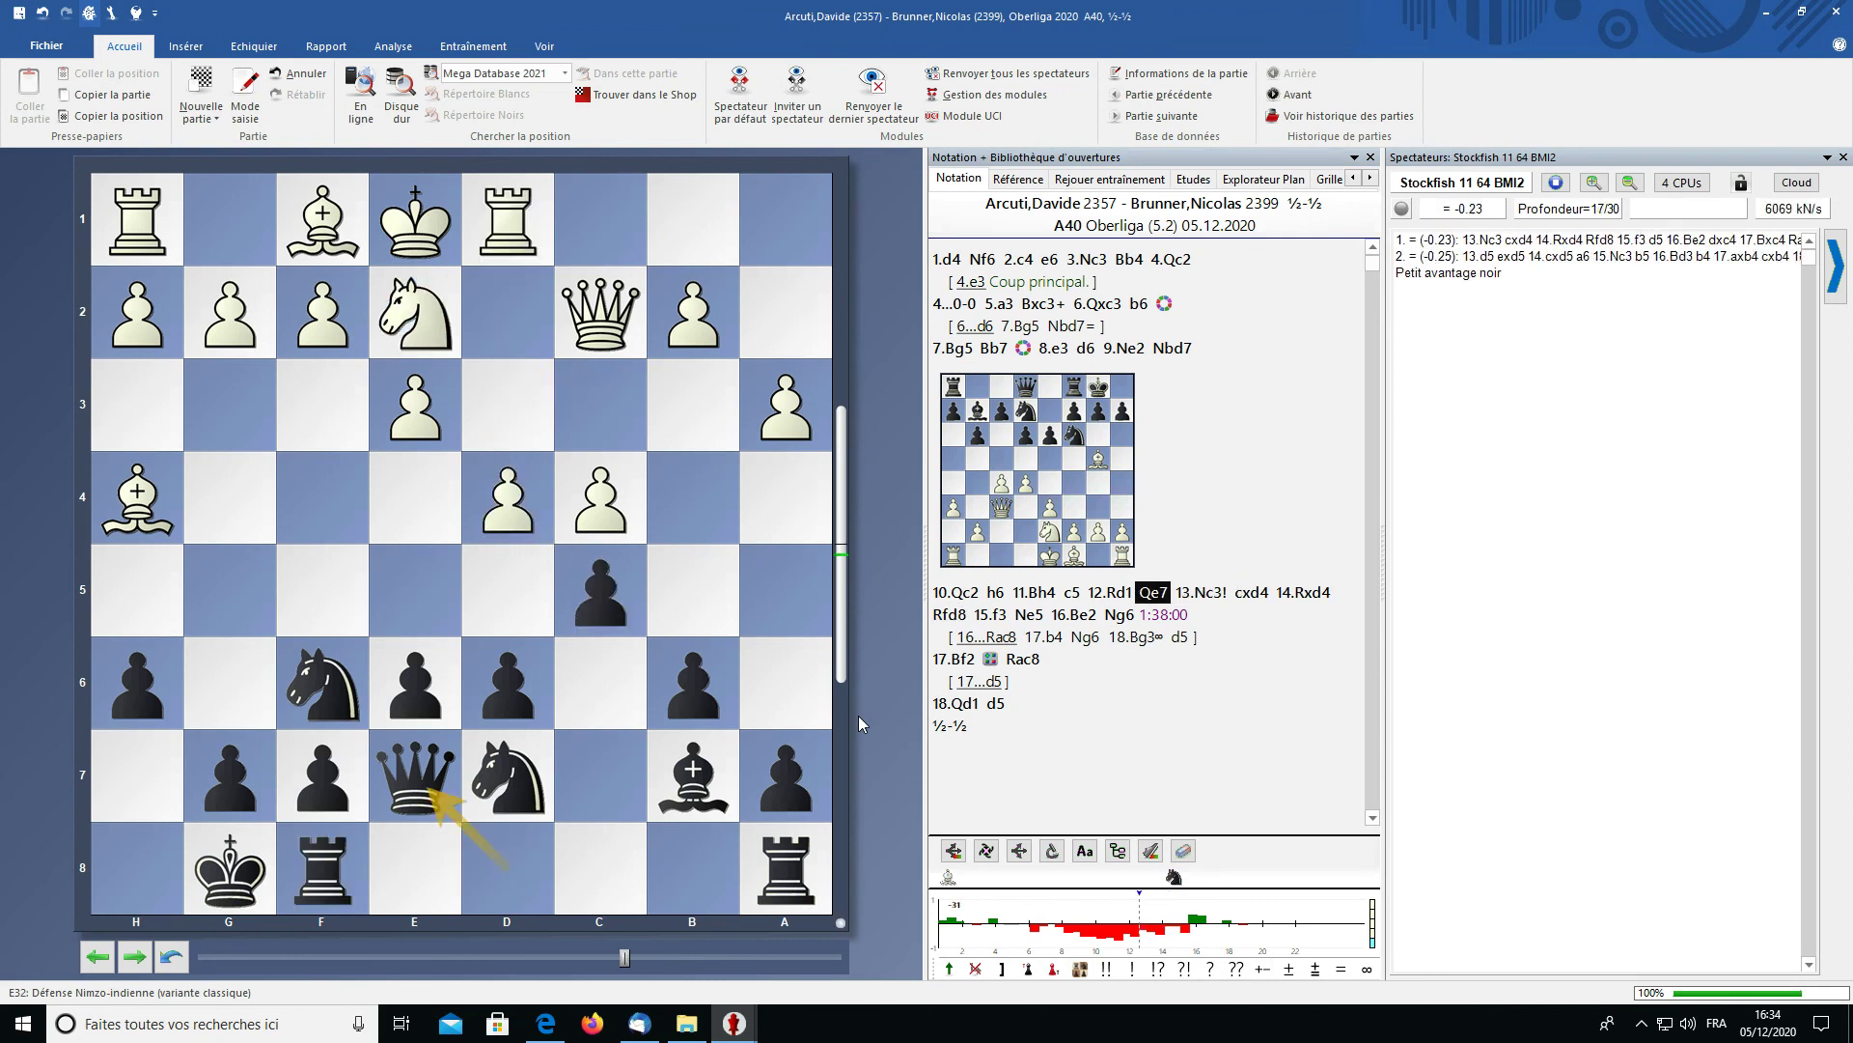
{"action": "key", "text": "Right"}
{"action": "key", "text": "Left"}
{"action": "key", "text": "Left"}
{"action": "key", "text": "Left"}
{"action": "key", "text": "Left"}
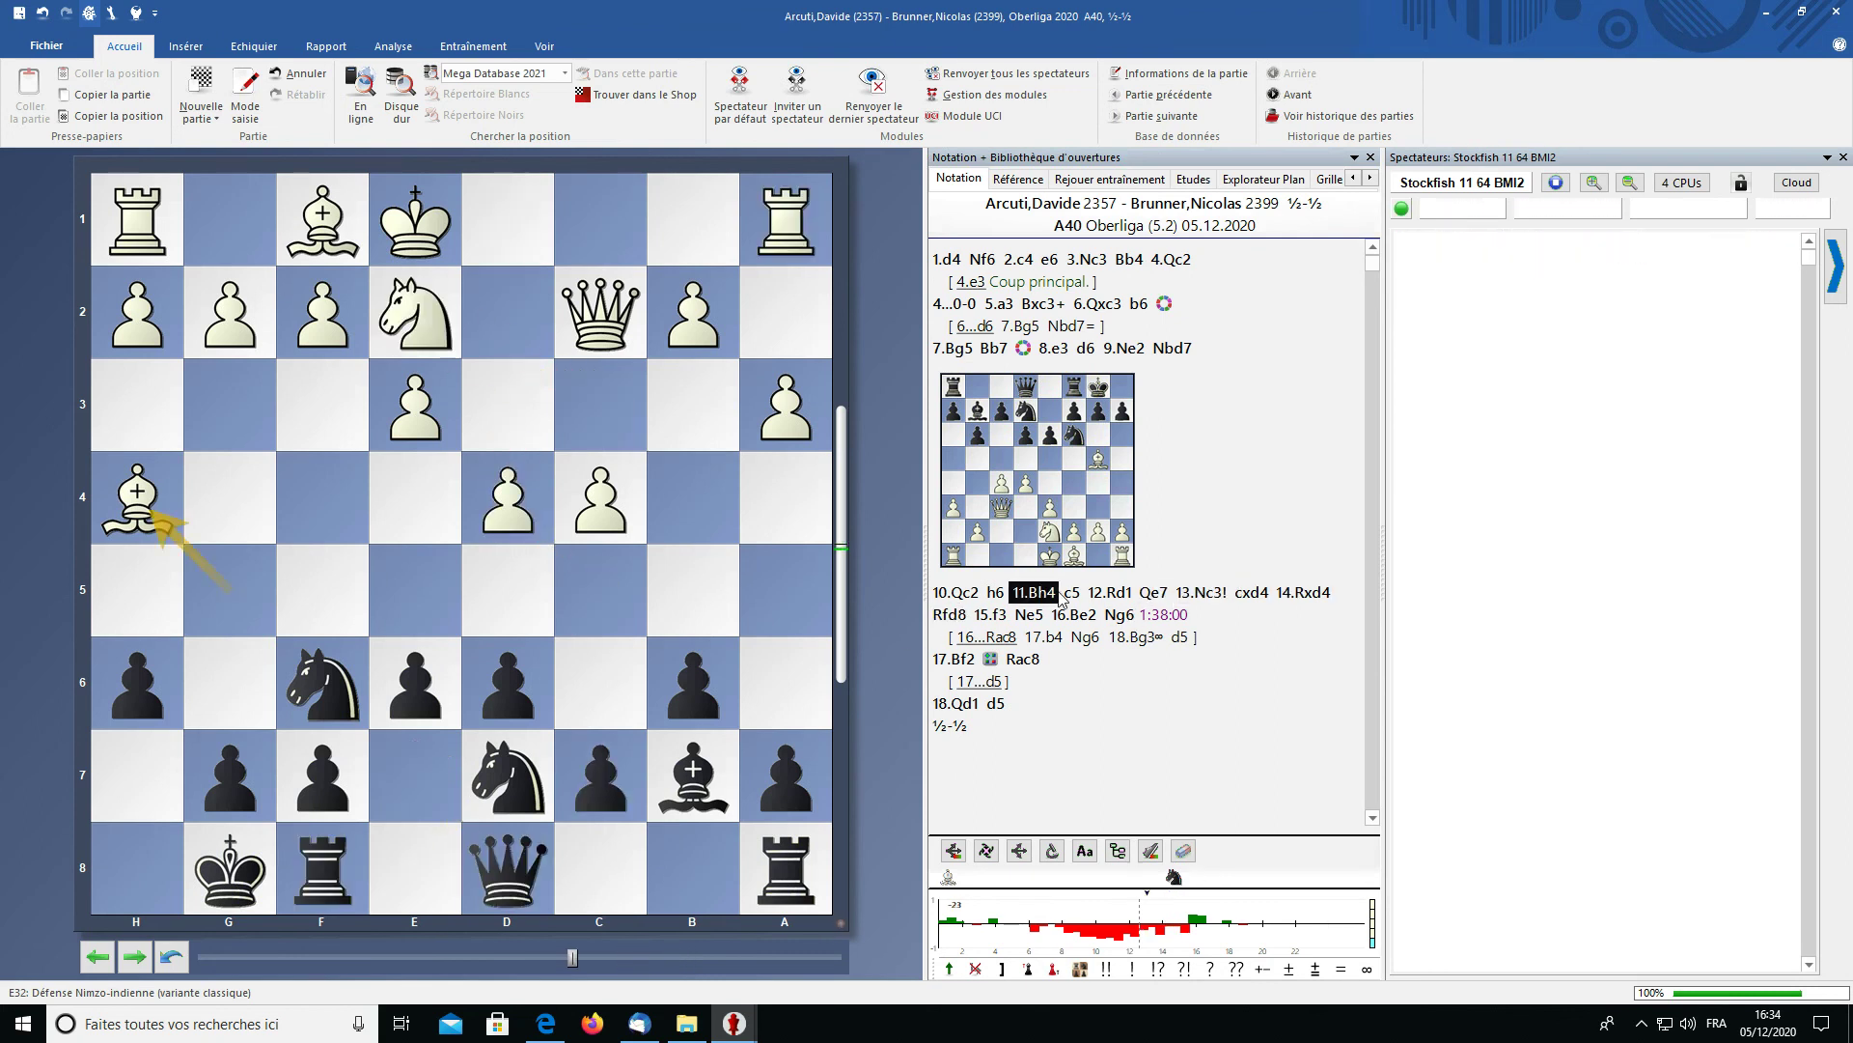
- Add 17...a5 as an alternative to 17...Ng6 after 17.b4 in the 16...Rac8 variation
{"action": "left_click", "coordinate": [1017, 637]}
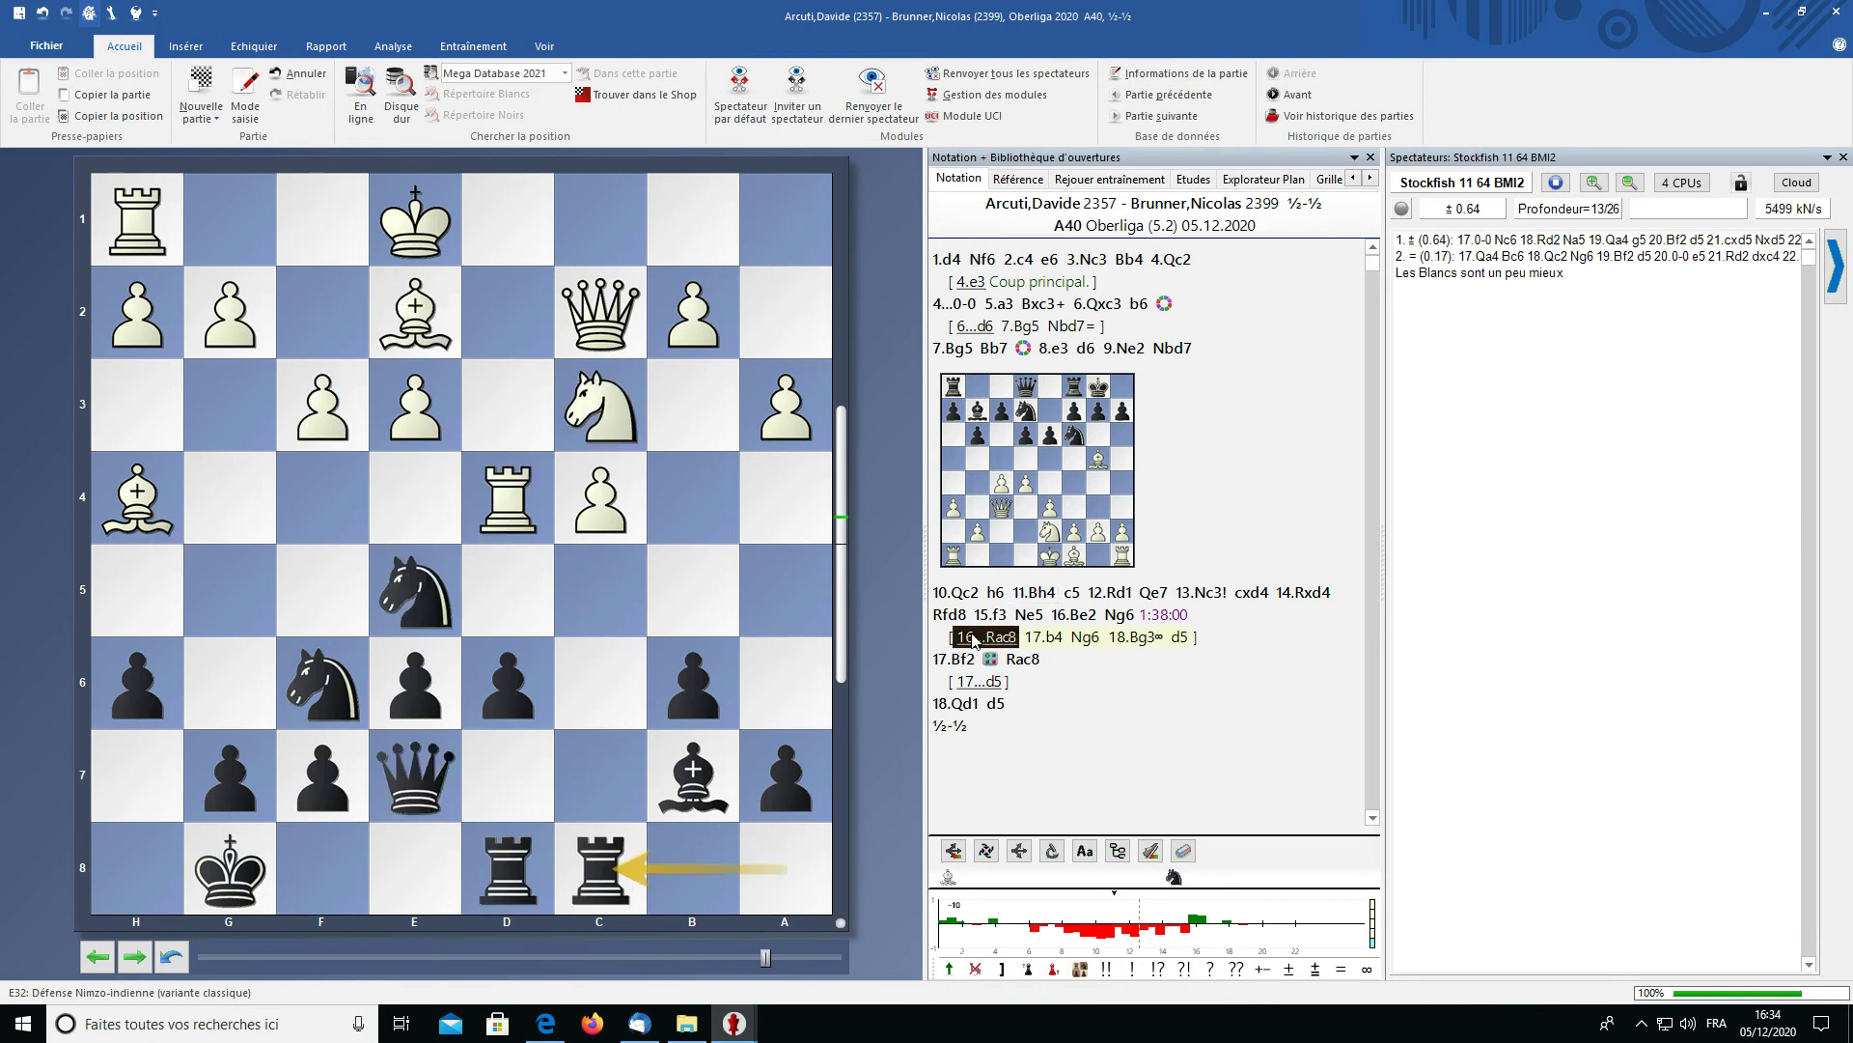
{"action": "left_click", "coordinate": [1056, 638]}
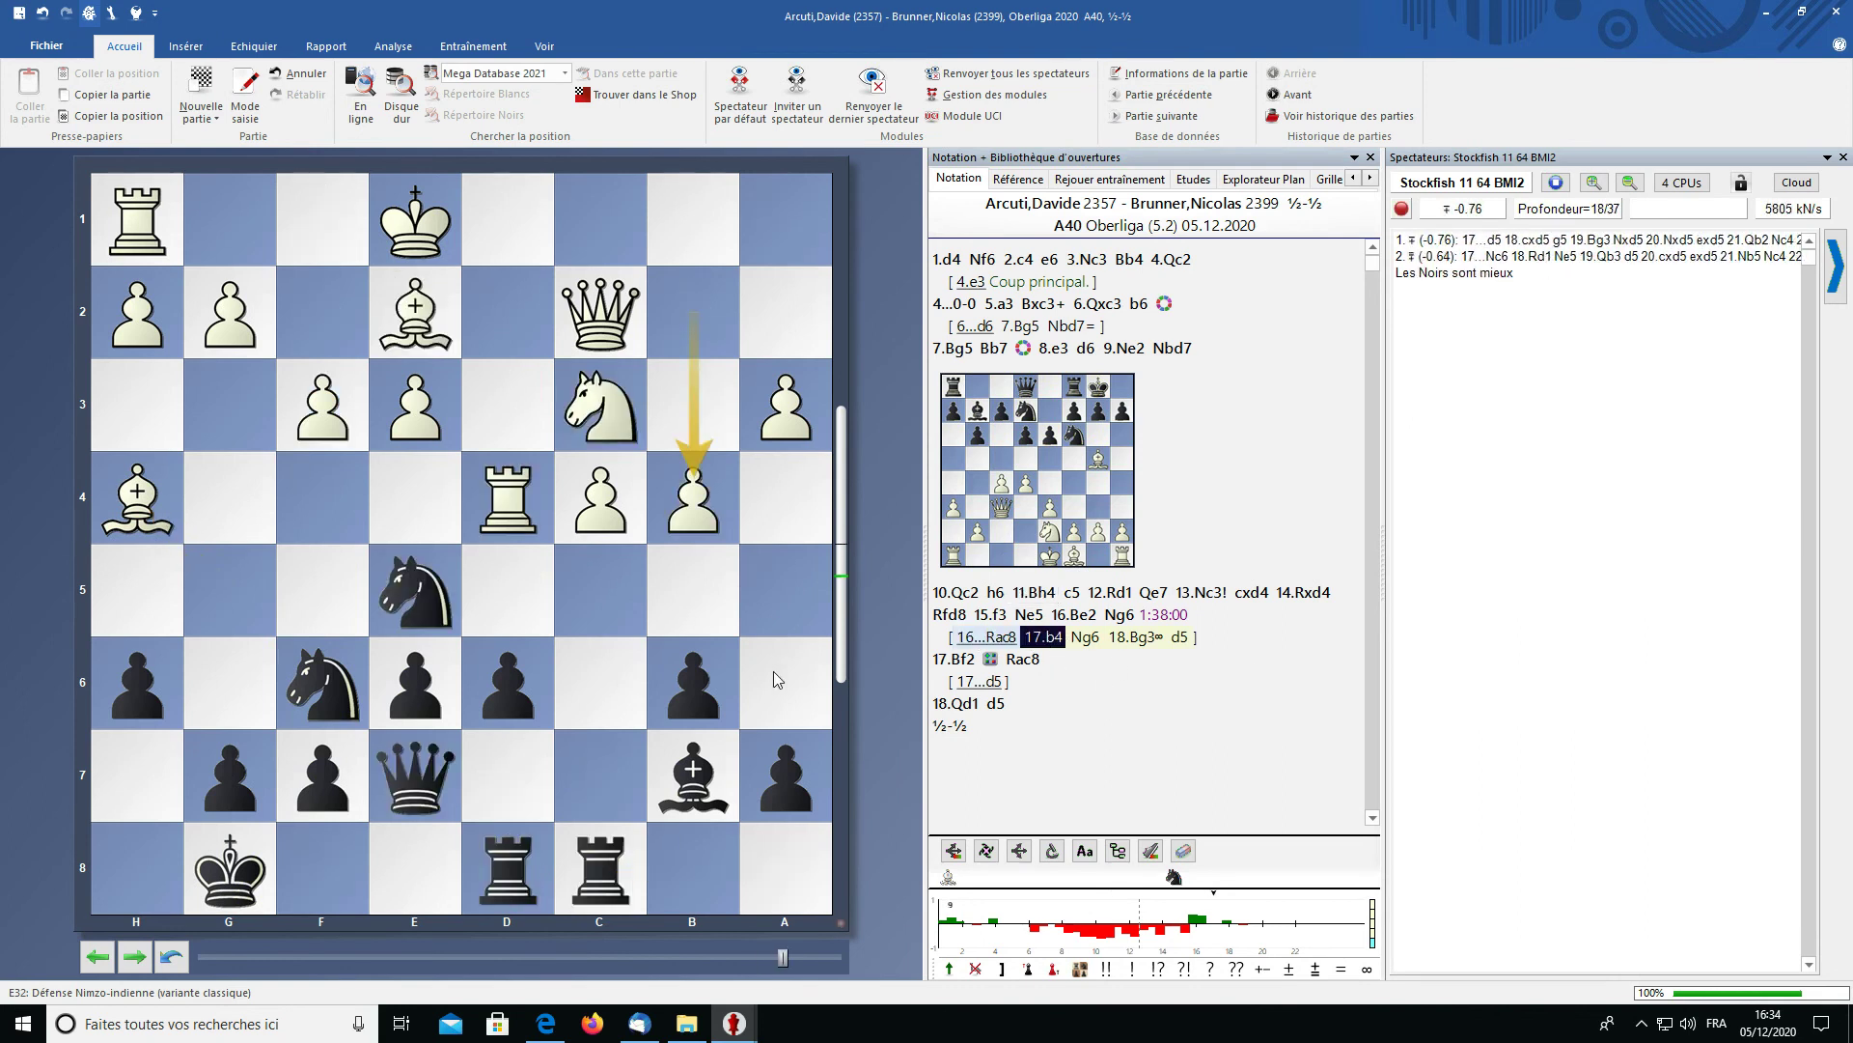
{"action": "left_click", "coordinate": [1087, 639]}
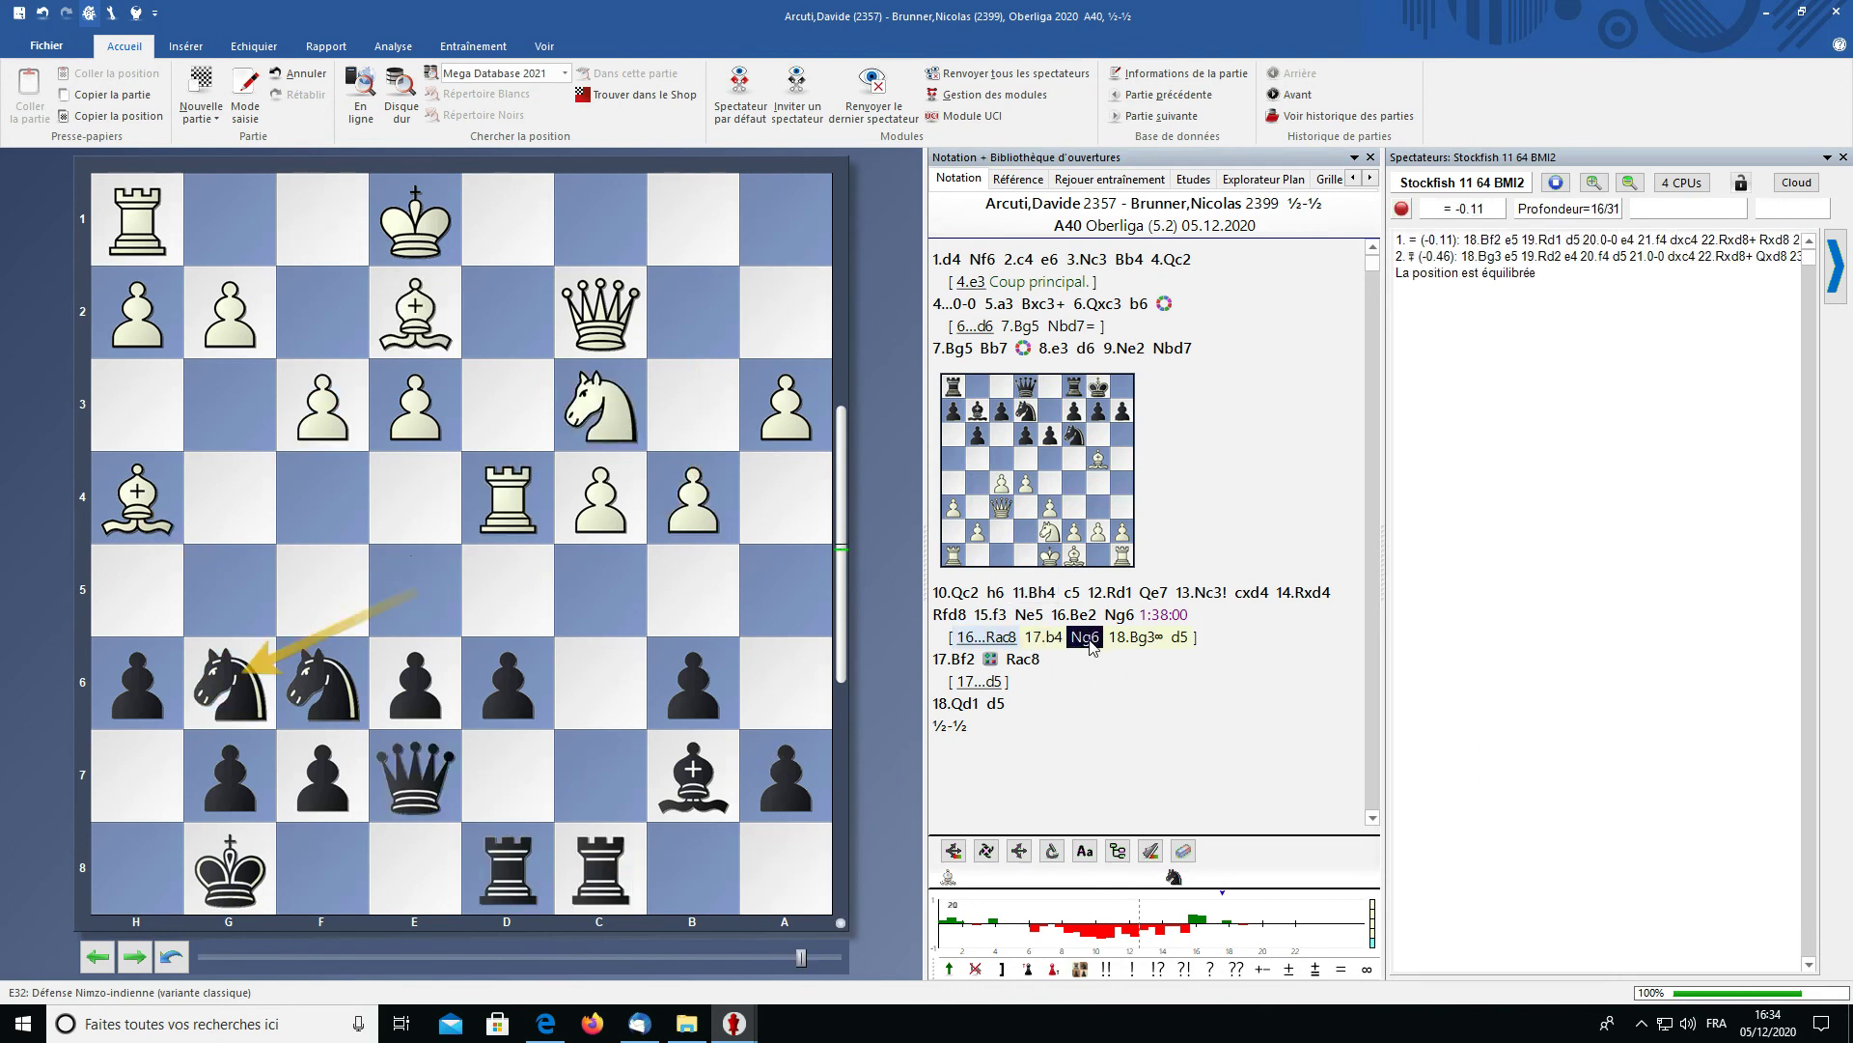
{"action": "left_click", "coordinate": [1045, 638]}
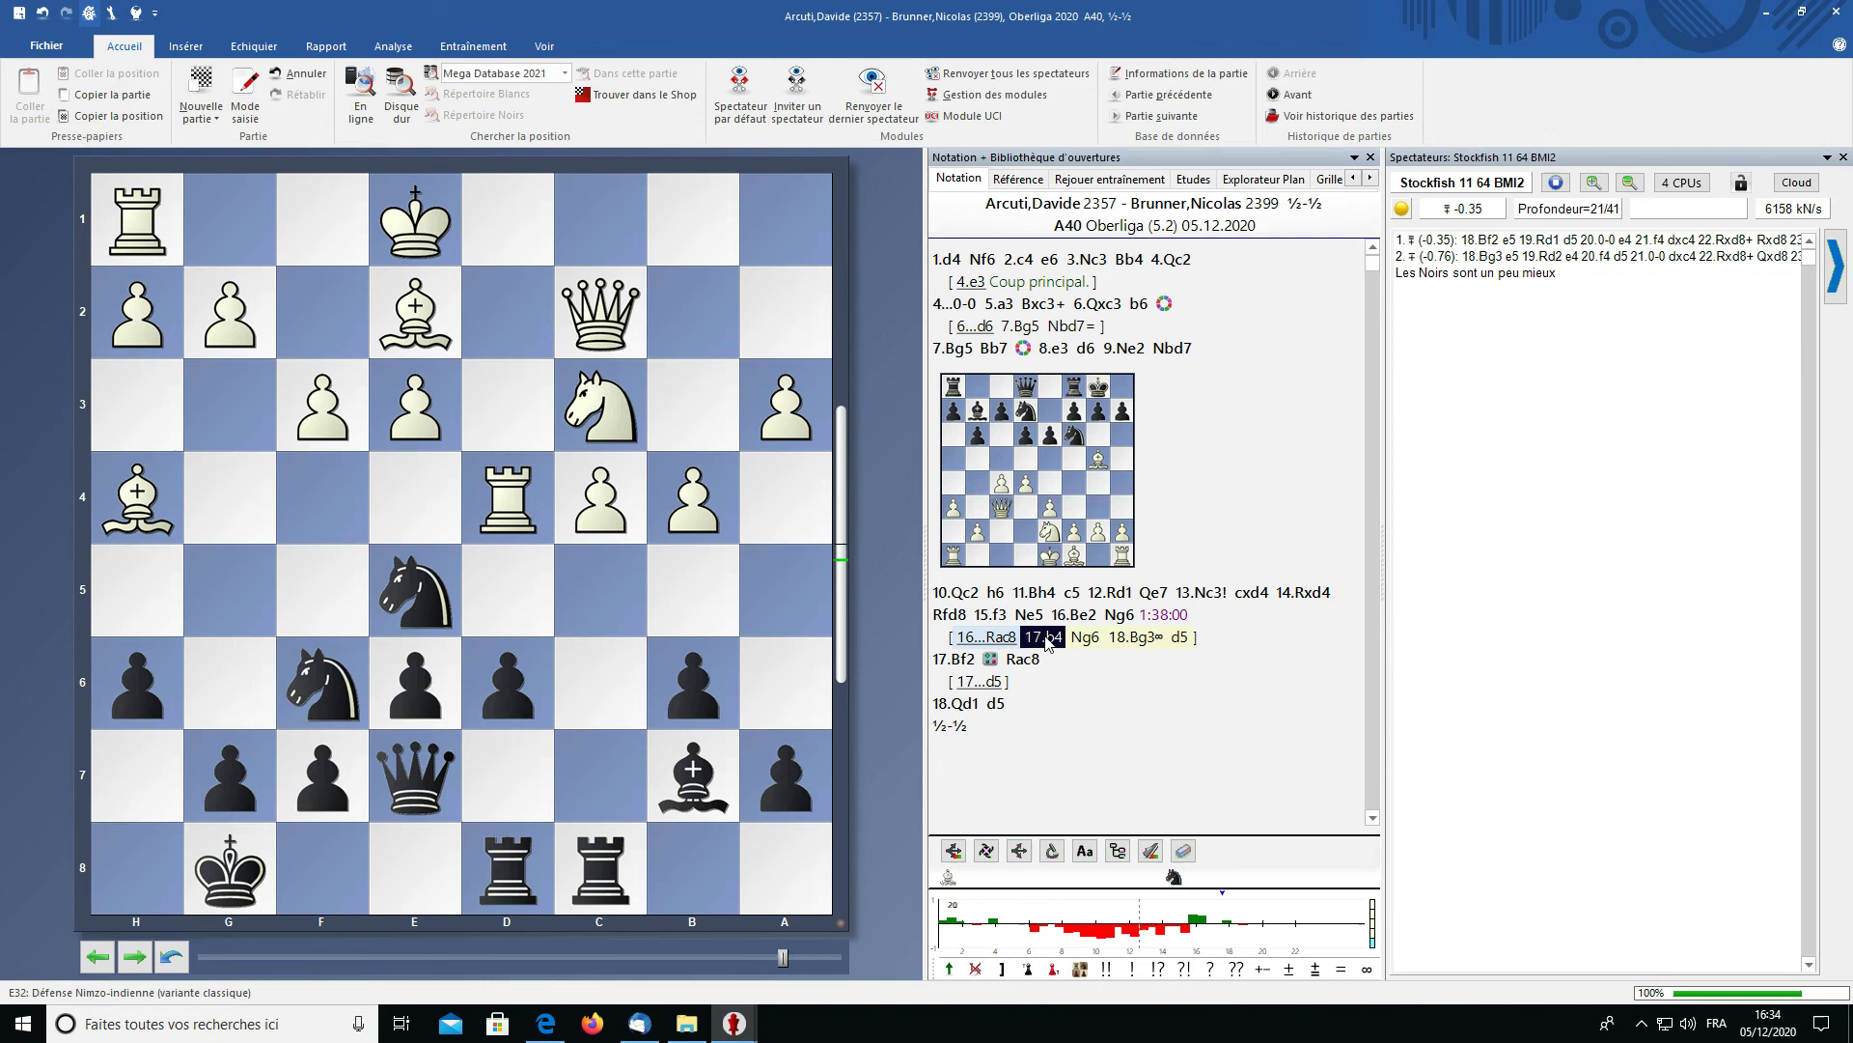
{"action": "left_click", "coordinate": [768, 600]}
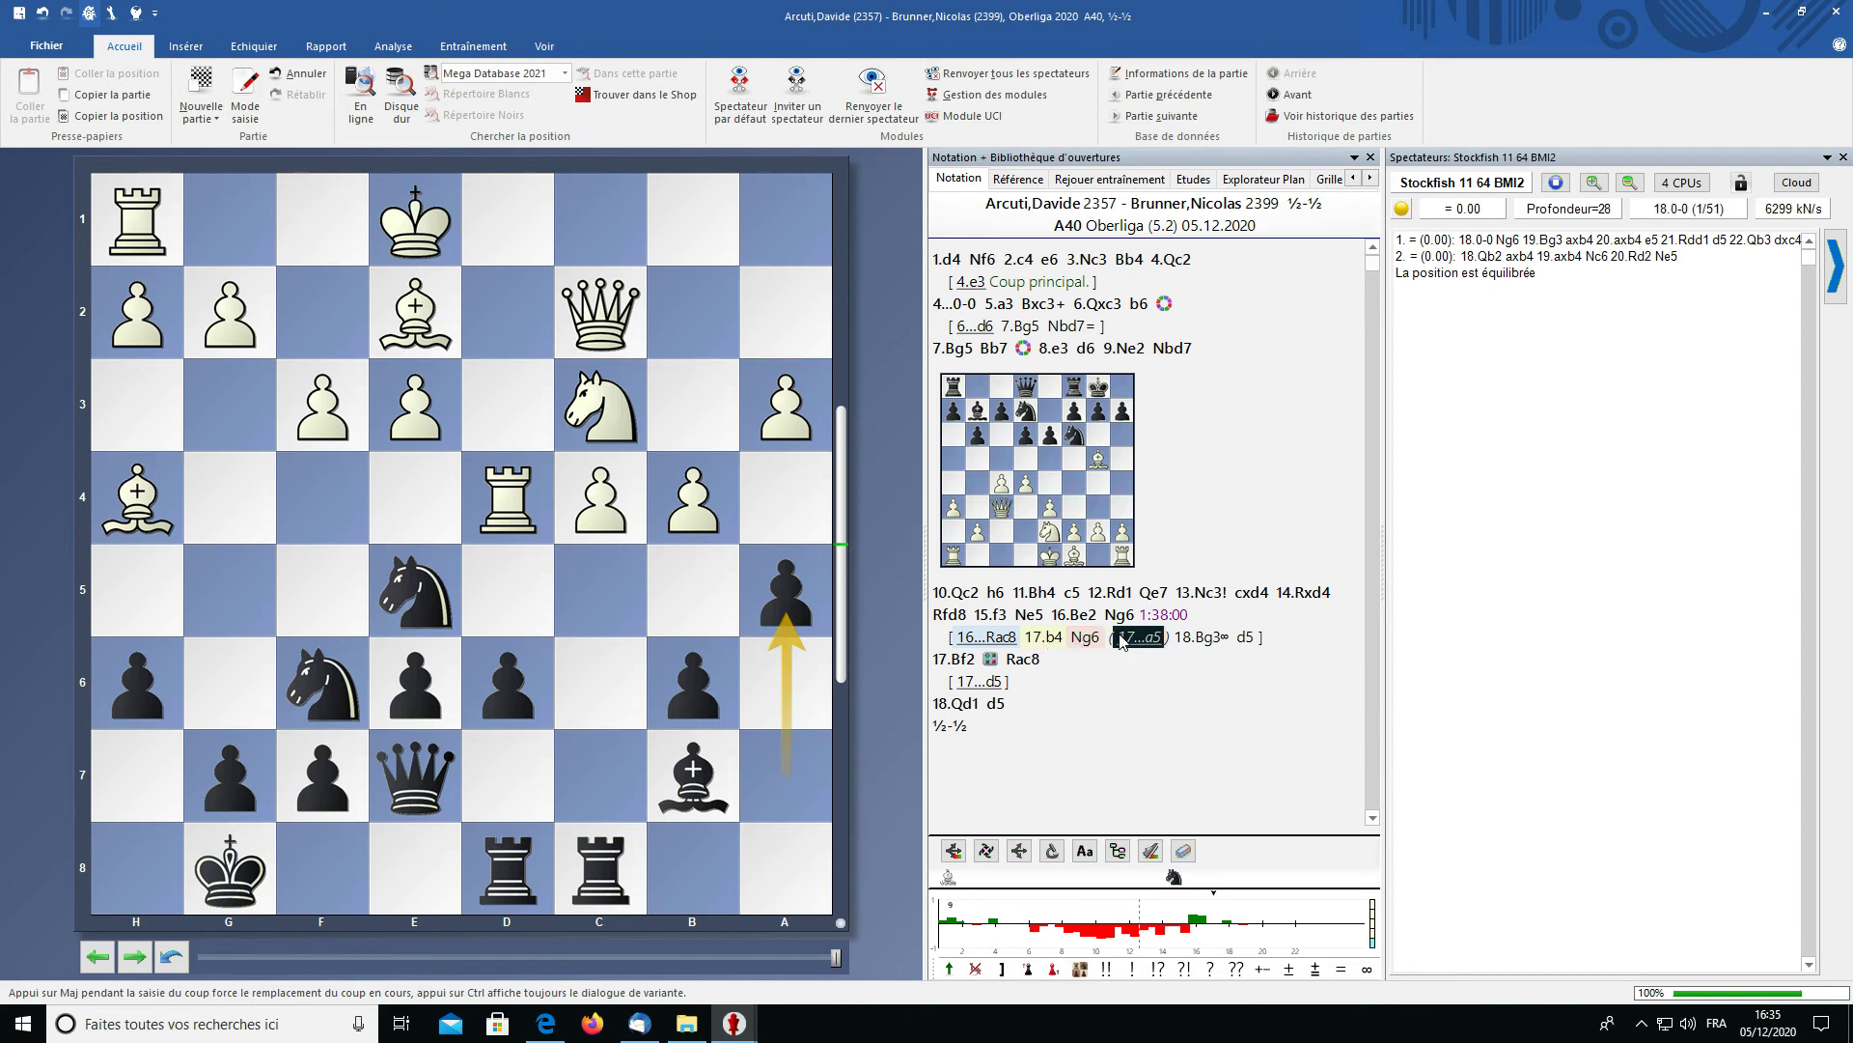
- Compare the engine's evaluations of 16...Rac8, 17.b4 and 17...Ng6 in the variation
{"action": "left_click", "coordinate": [1083, 639]}
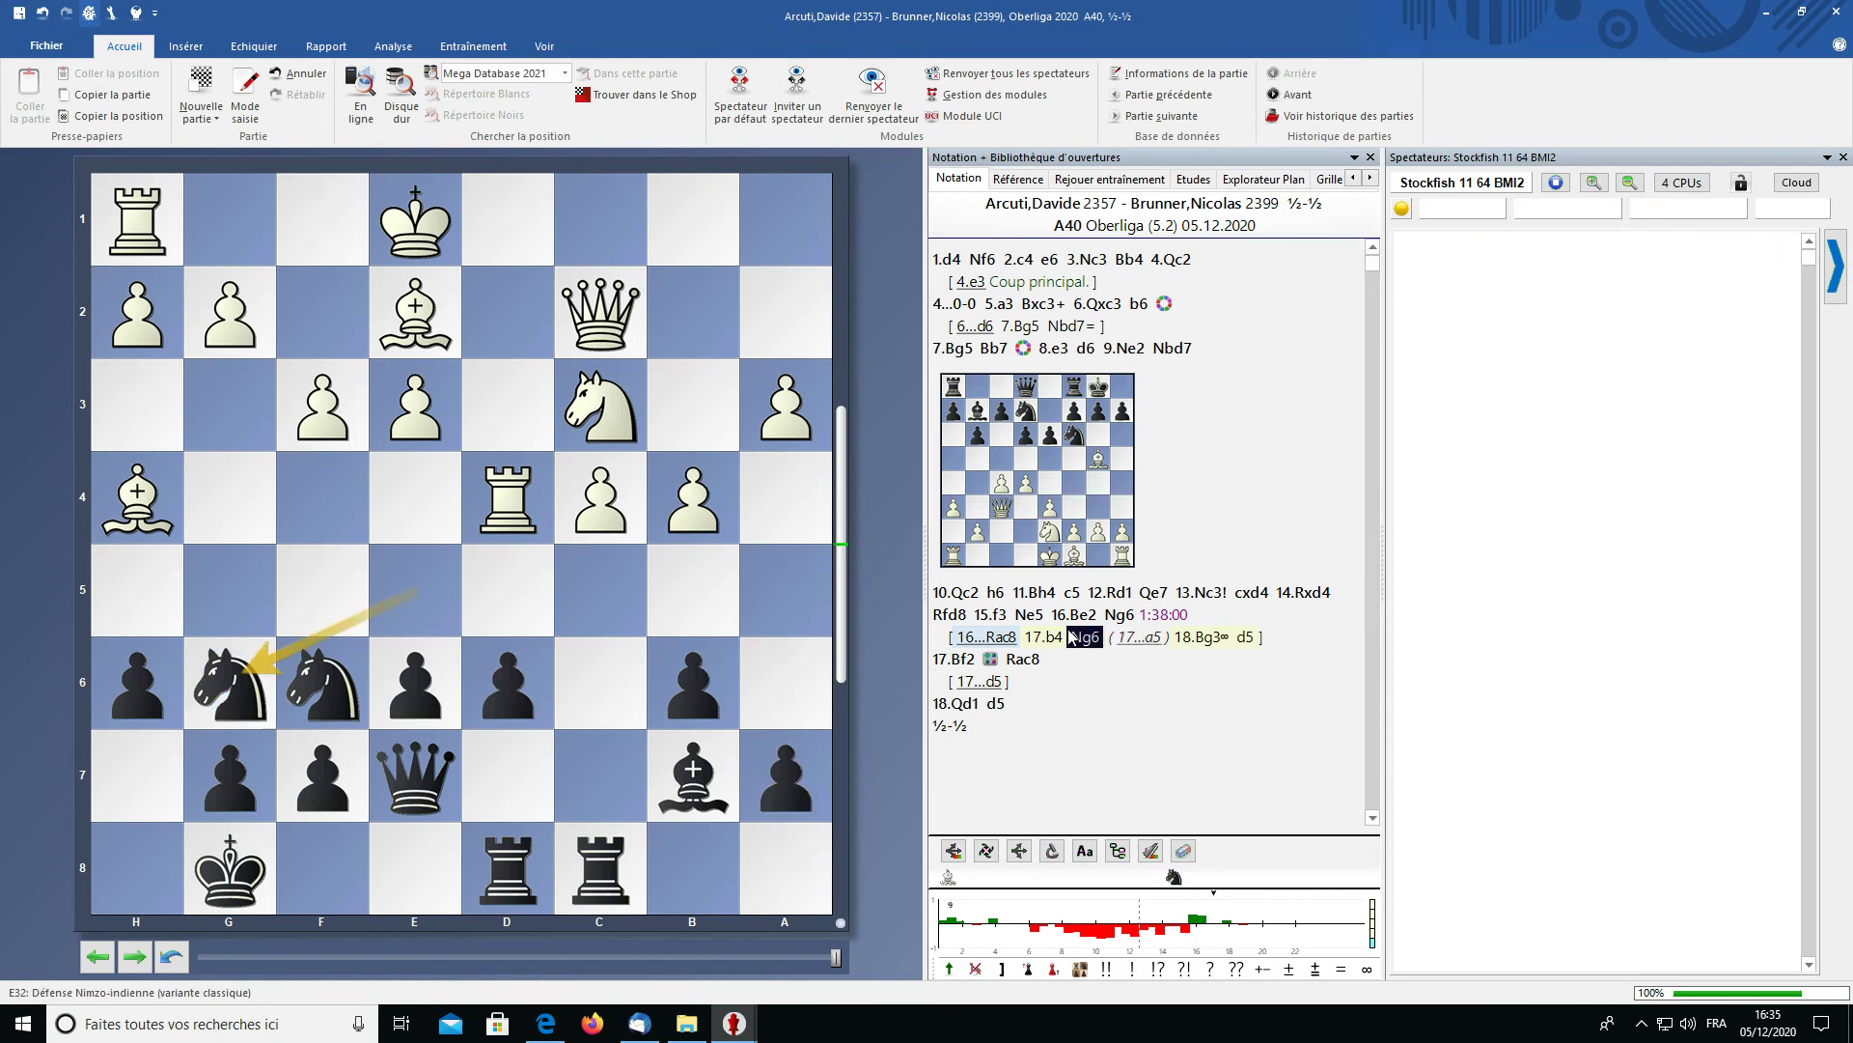
{"action": "key", "text": "Left"}
{"action": "key", "text": "Right"}
{"action": "key", "text": "Left"}
{"action": "key", "text": "Left"}
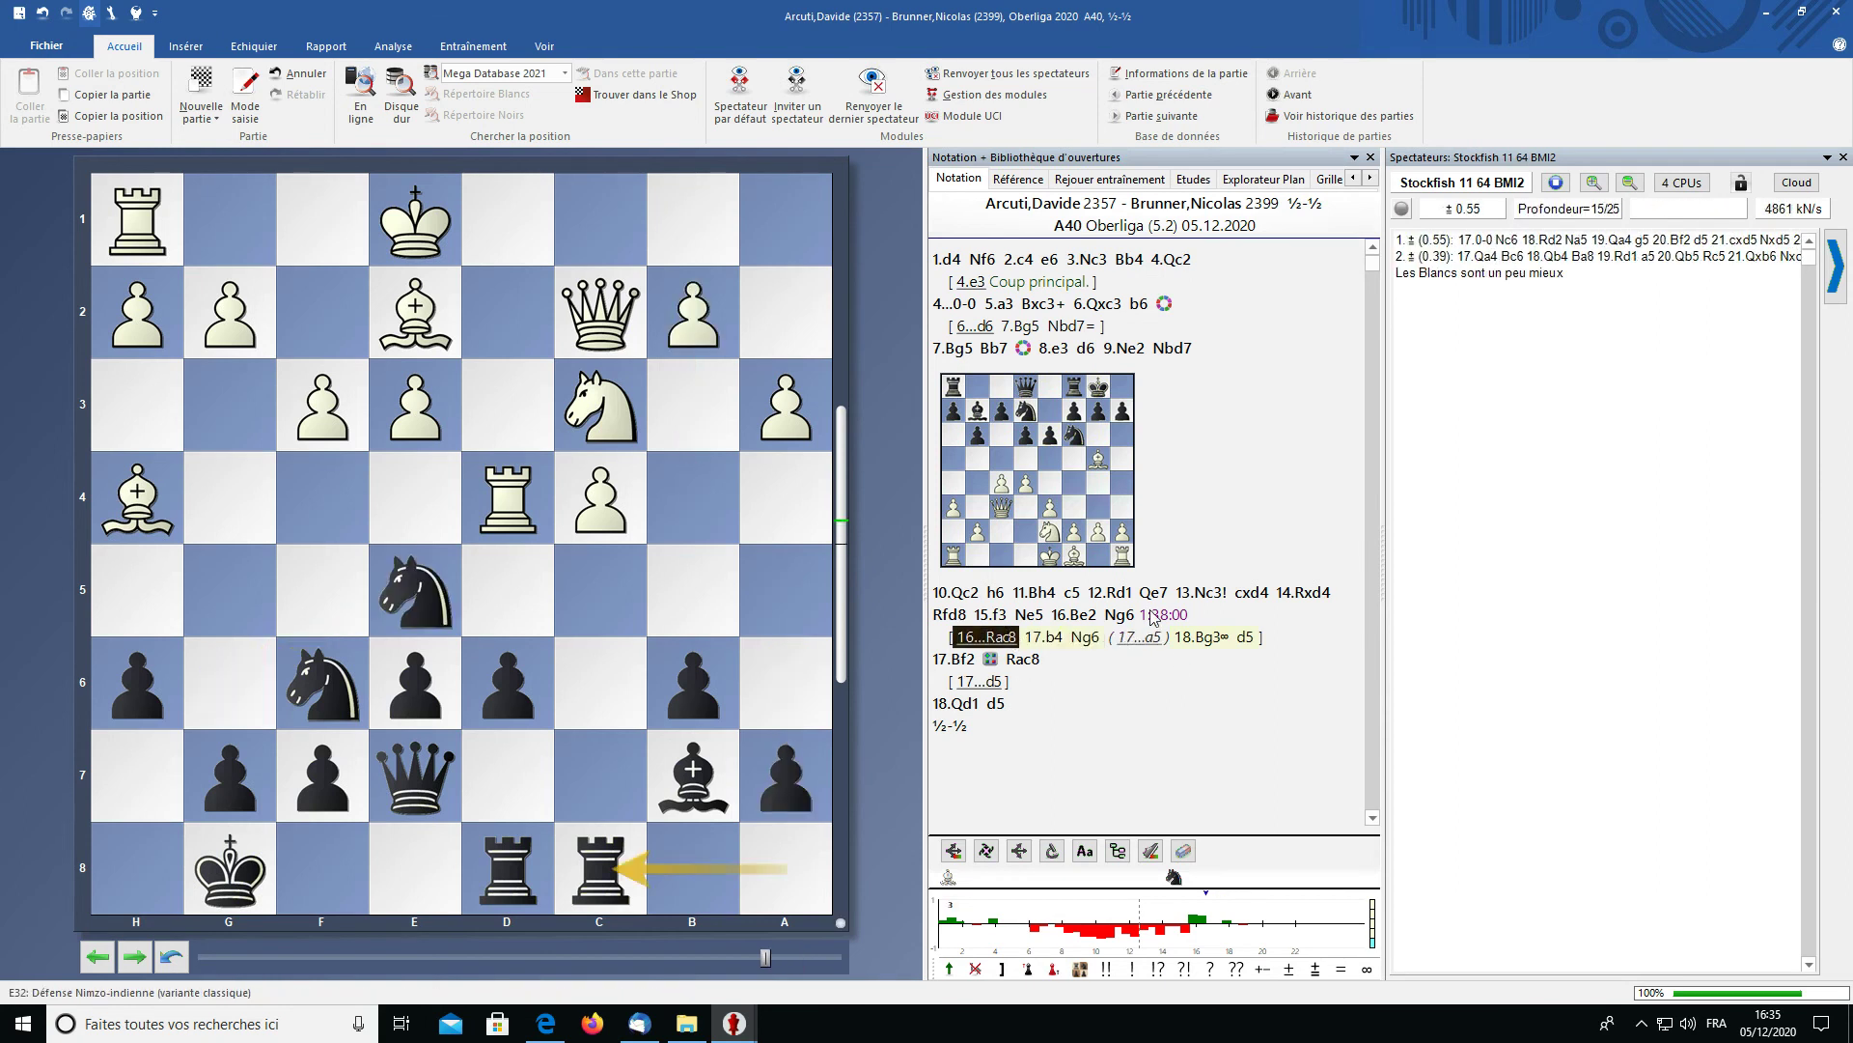
{"action": "left_click", "coordinate": [1083, 637]}
{"action": "left_click", "coordinate": [997, 641]}
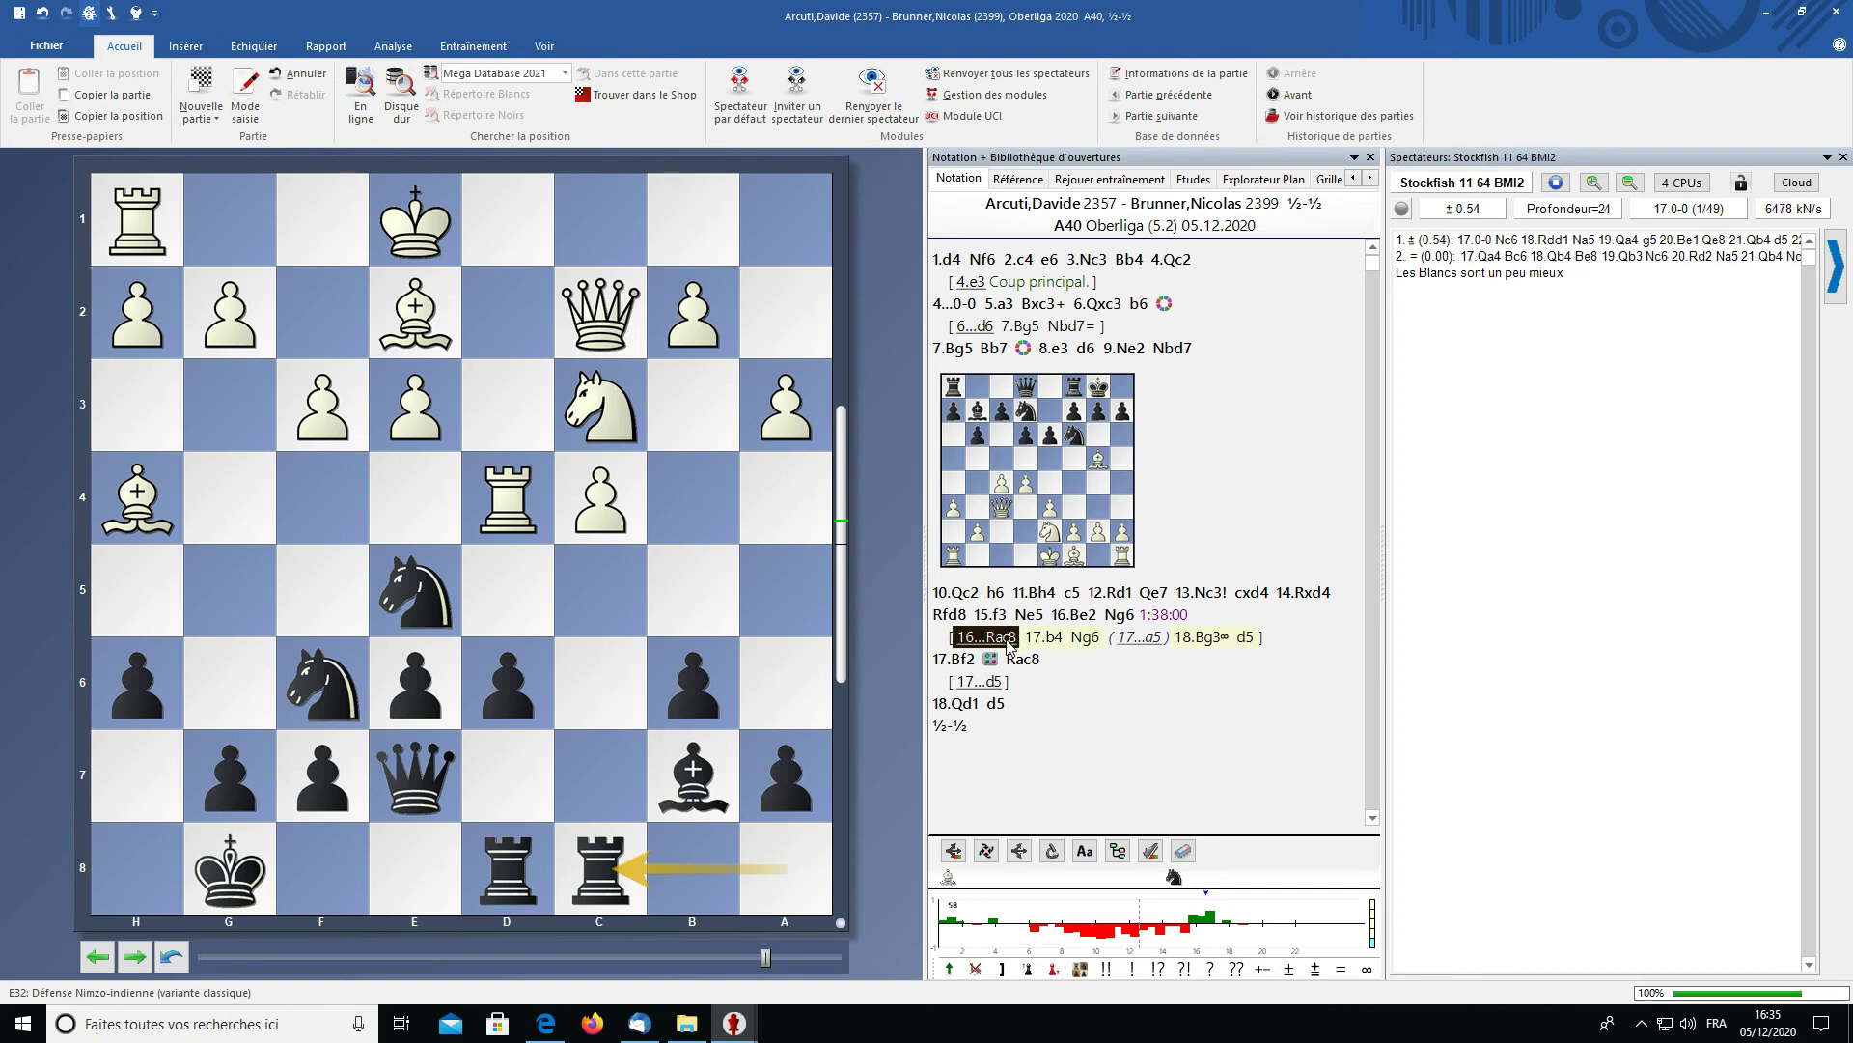
{"action": "left_click", "coordinate": [1085, 639]}
{"action": "left_click", "coordinate": [1043, 640]}
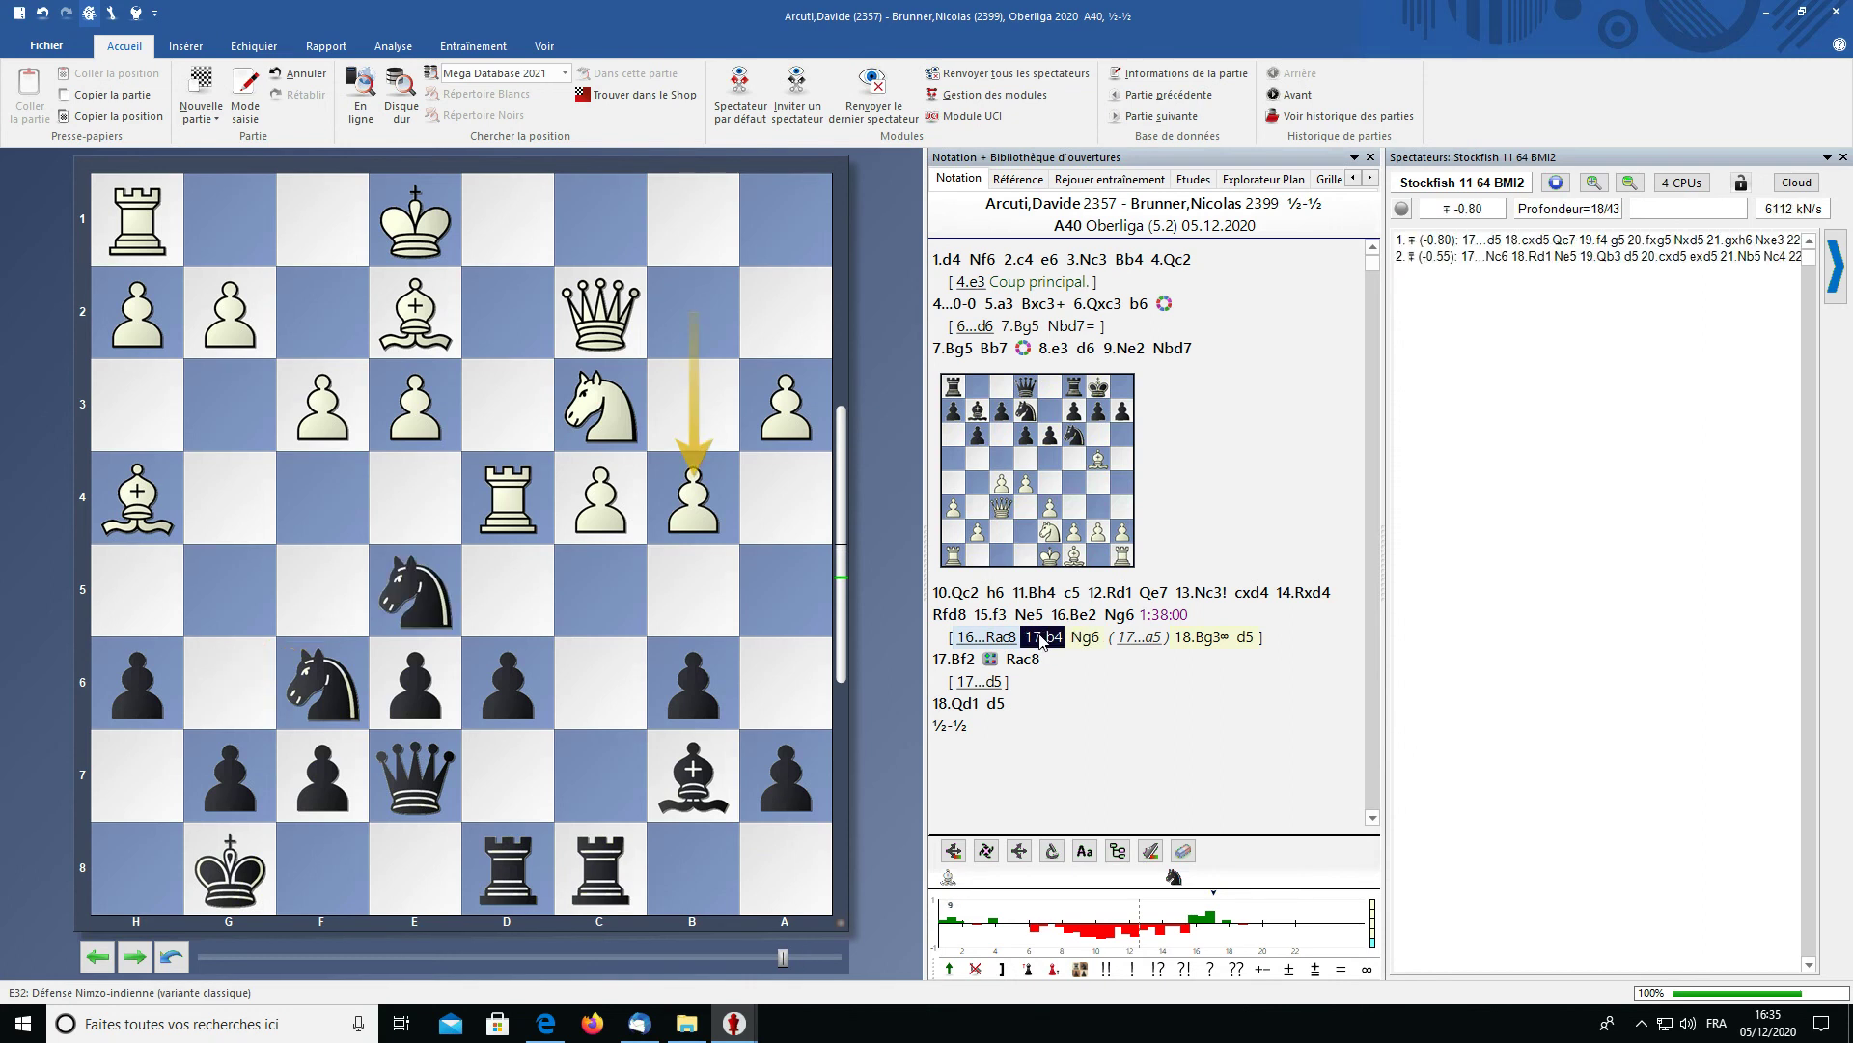
{"action": "left_click", "coordinate": [1079, 639]}
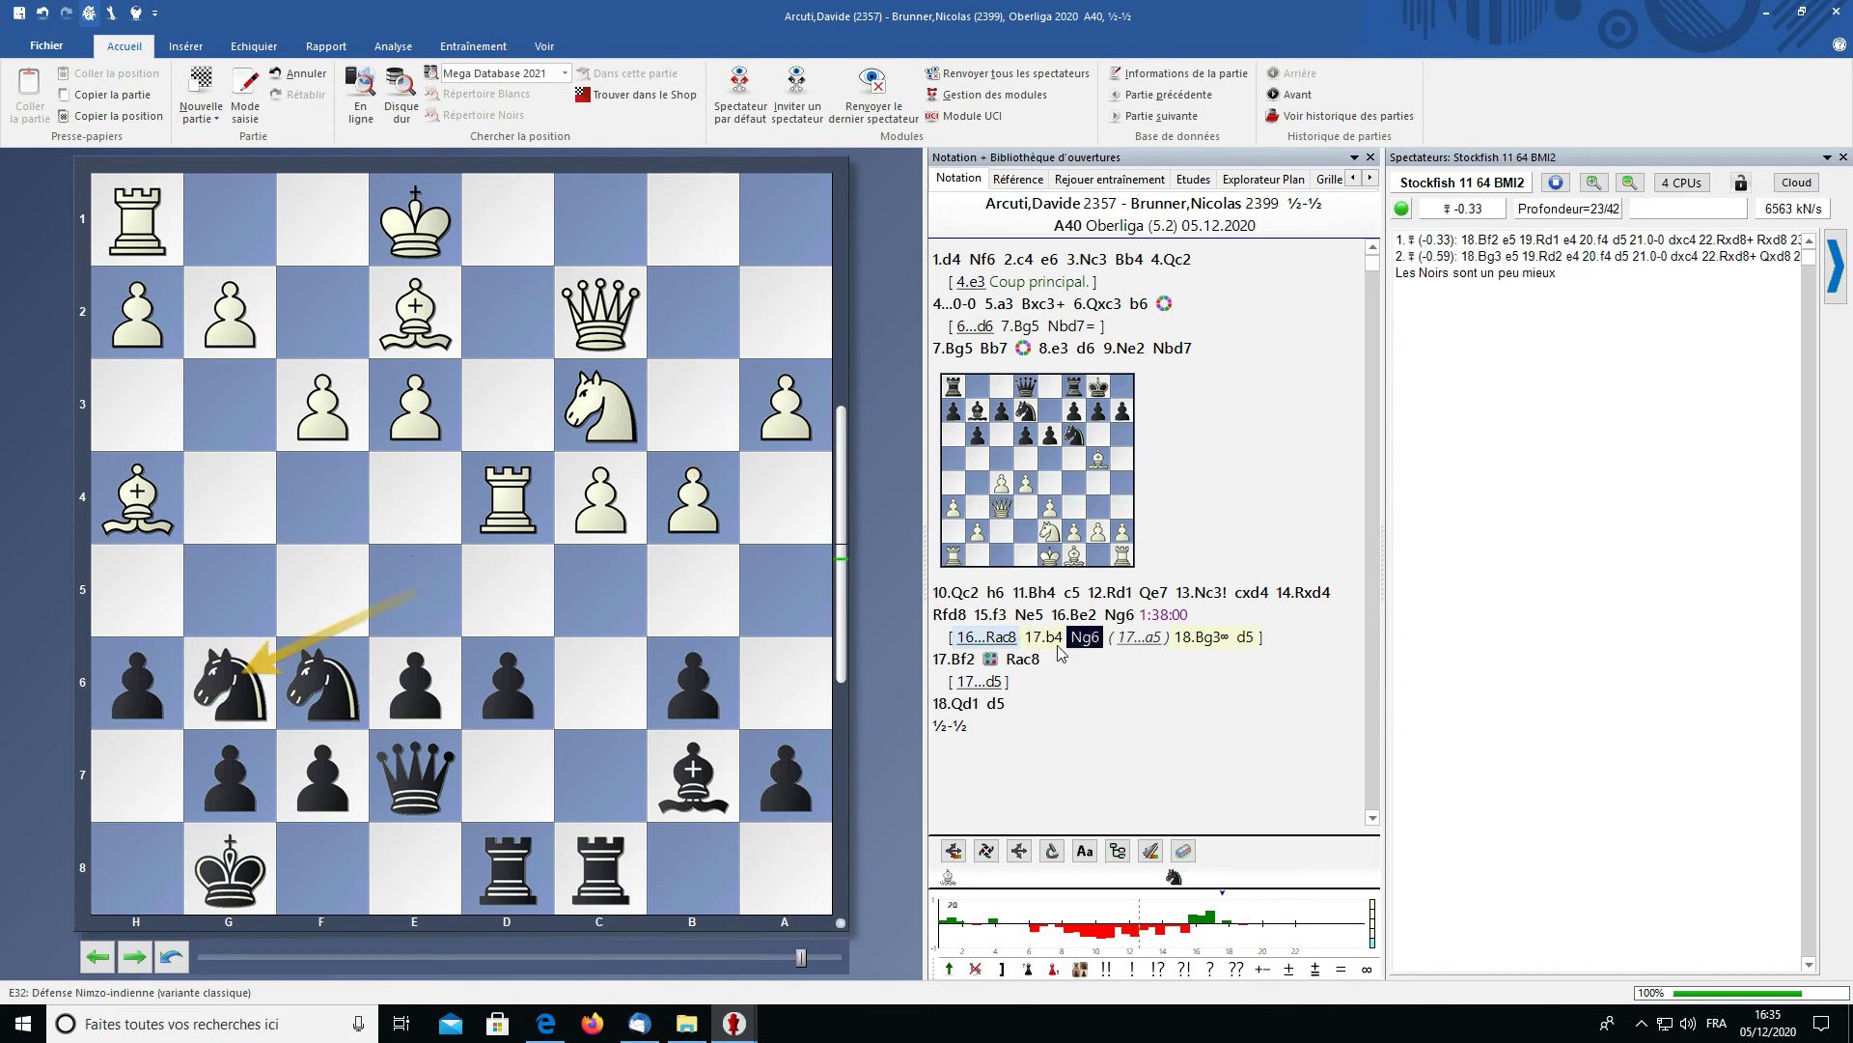
- Promote the 17...a5 subvariation above 17...Ng6
{"action": "left_click", "coordinate": [1122, 642]}
{"action": "right_click", "coordinate": [1130, 639]}
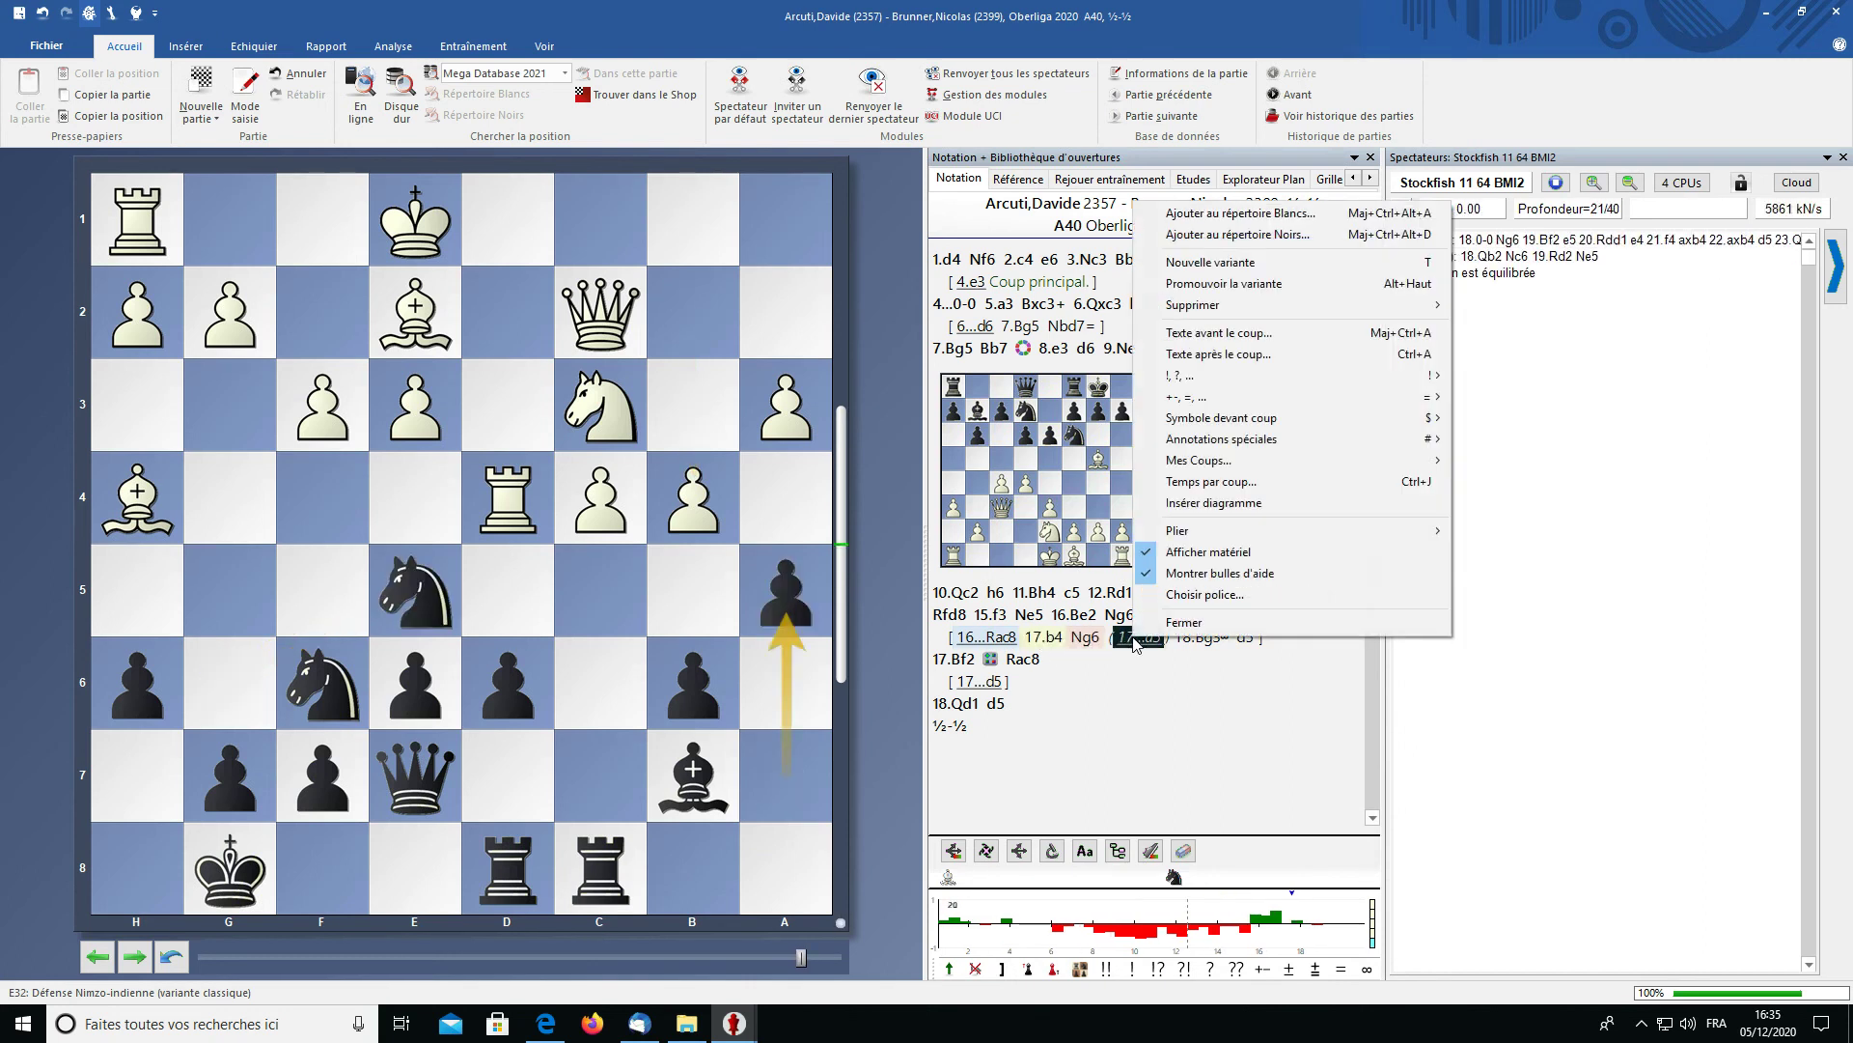
{"action": "left_click", "coordinate": [1238, 286]}
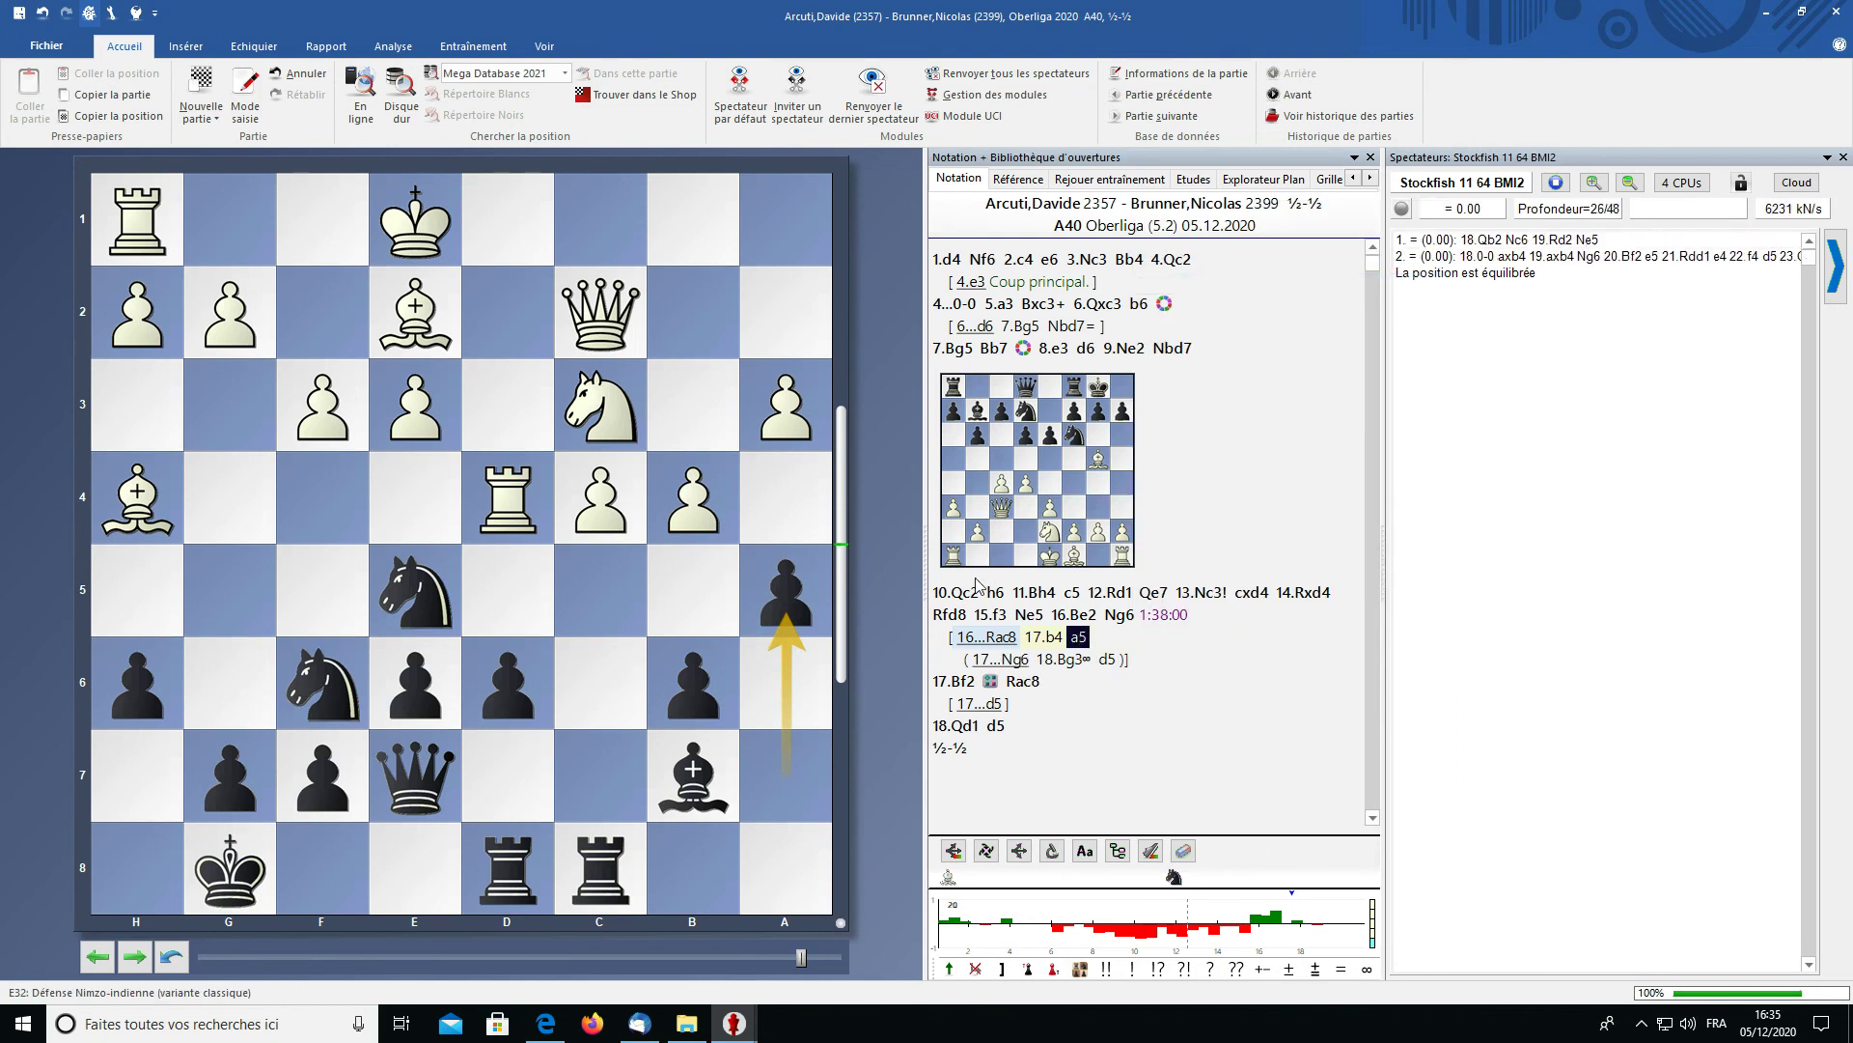
- Extend the 17...a5 line with the white move 18.b5
{"action": "key", "text": "Left"}
{"action": "key", "text": "Right"}
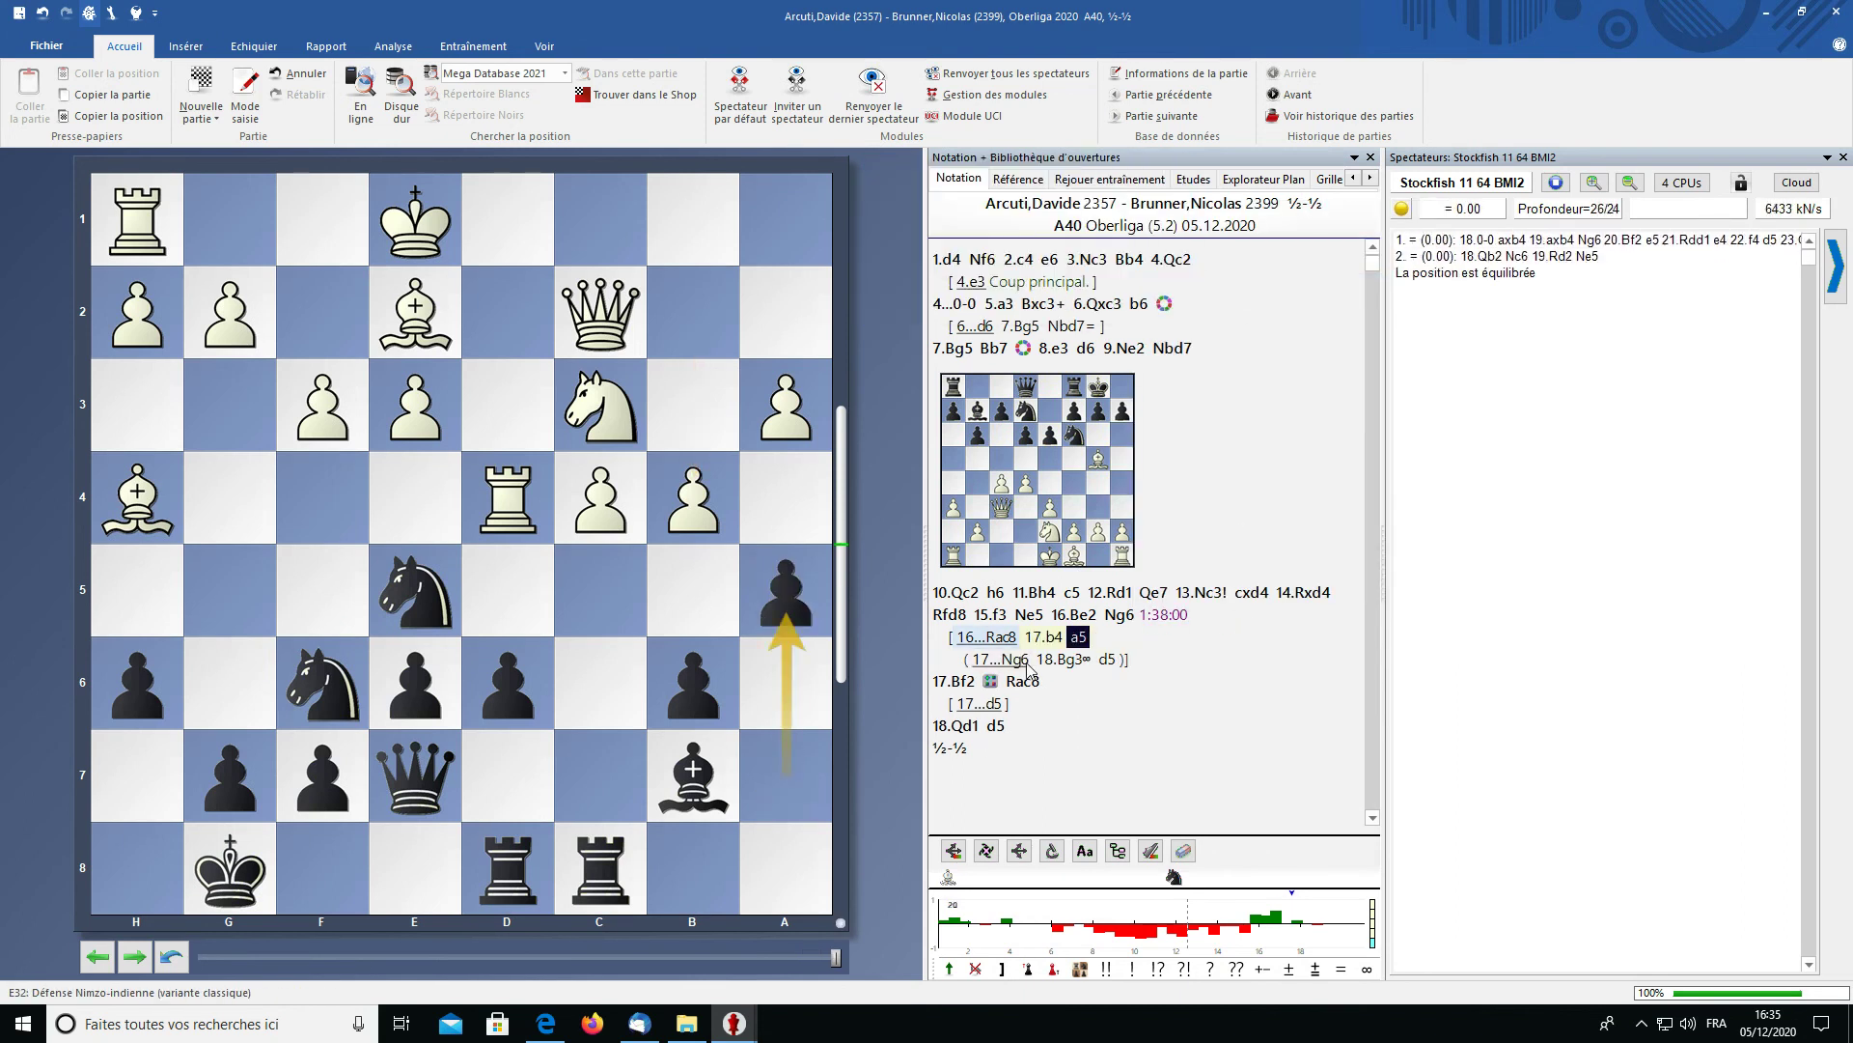
{"action": "left_click", "coordinate": [688, 607]}
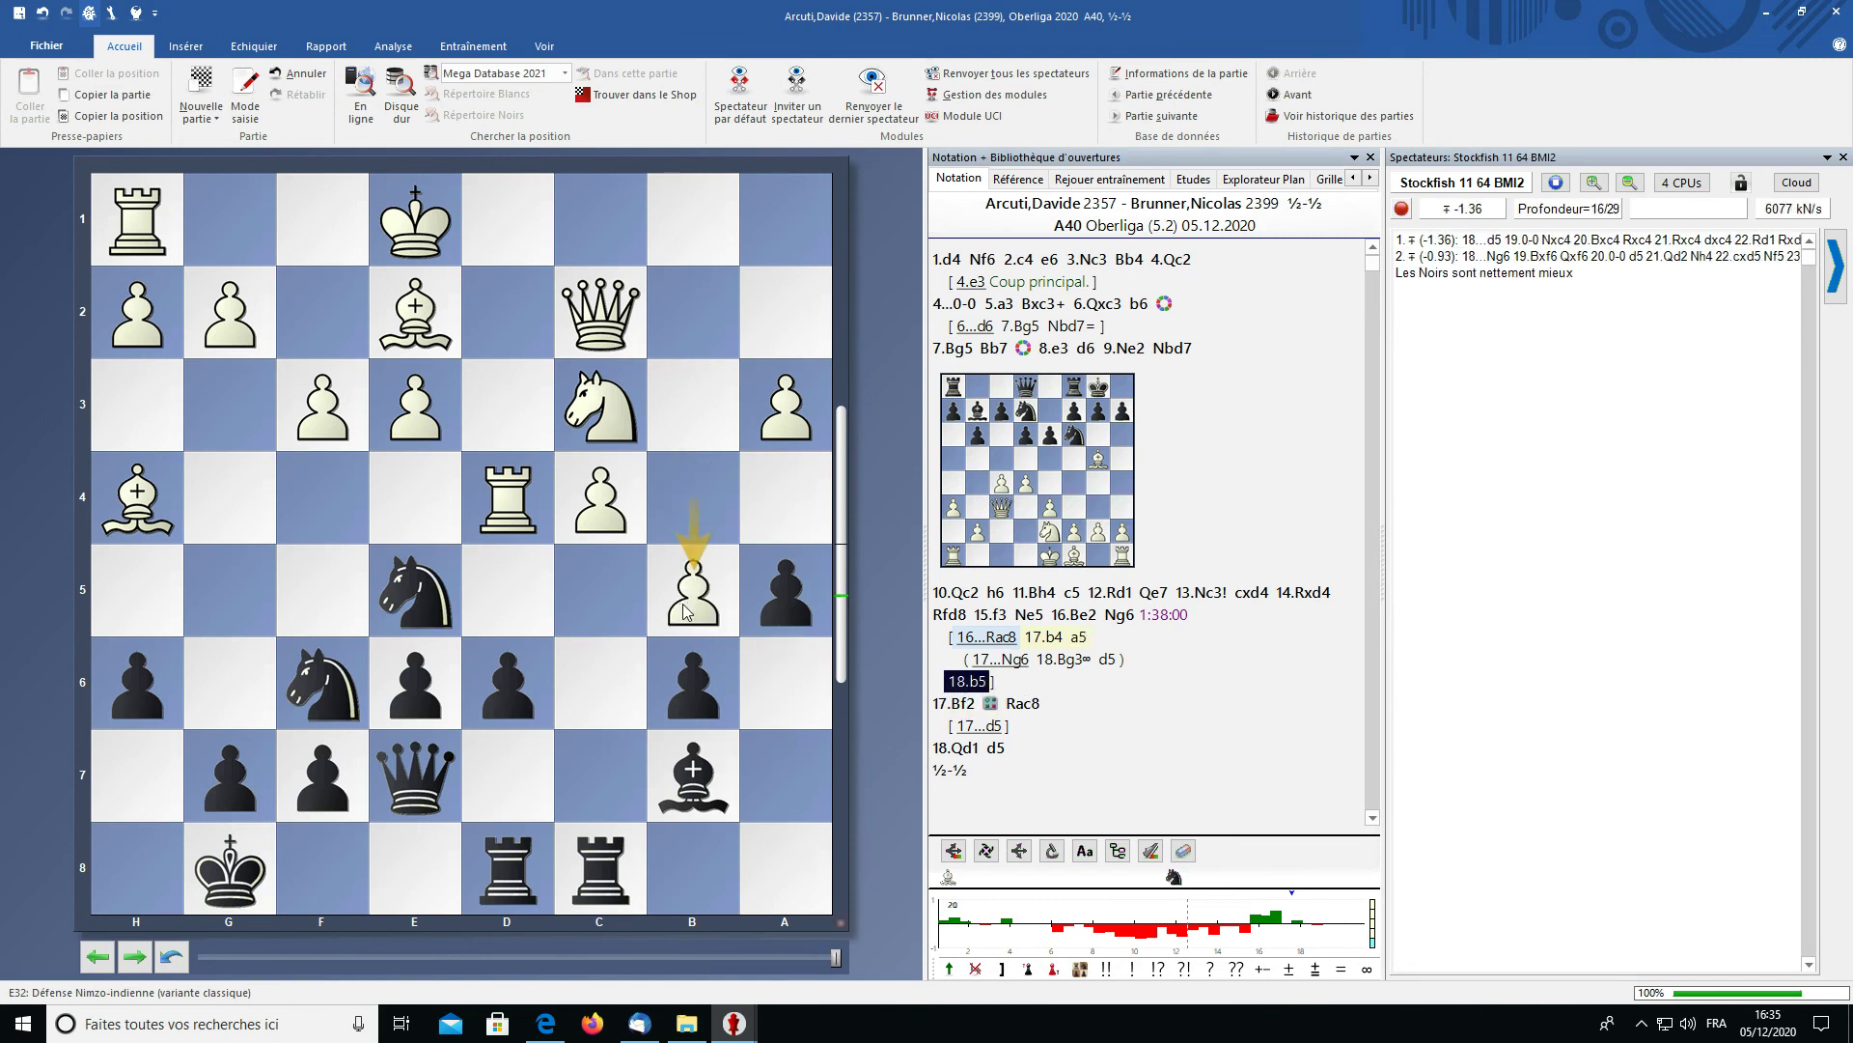
- Mark the c5 square in green and the c4 square in red after 18.b5, and remove both markings
{"action": "left_click", "coordinate": [618, 623], "text": "alt"}
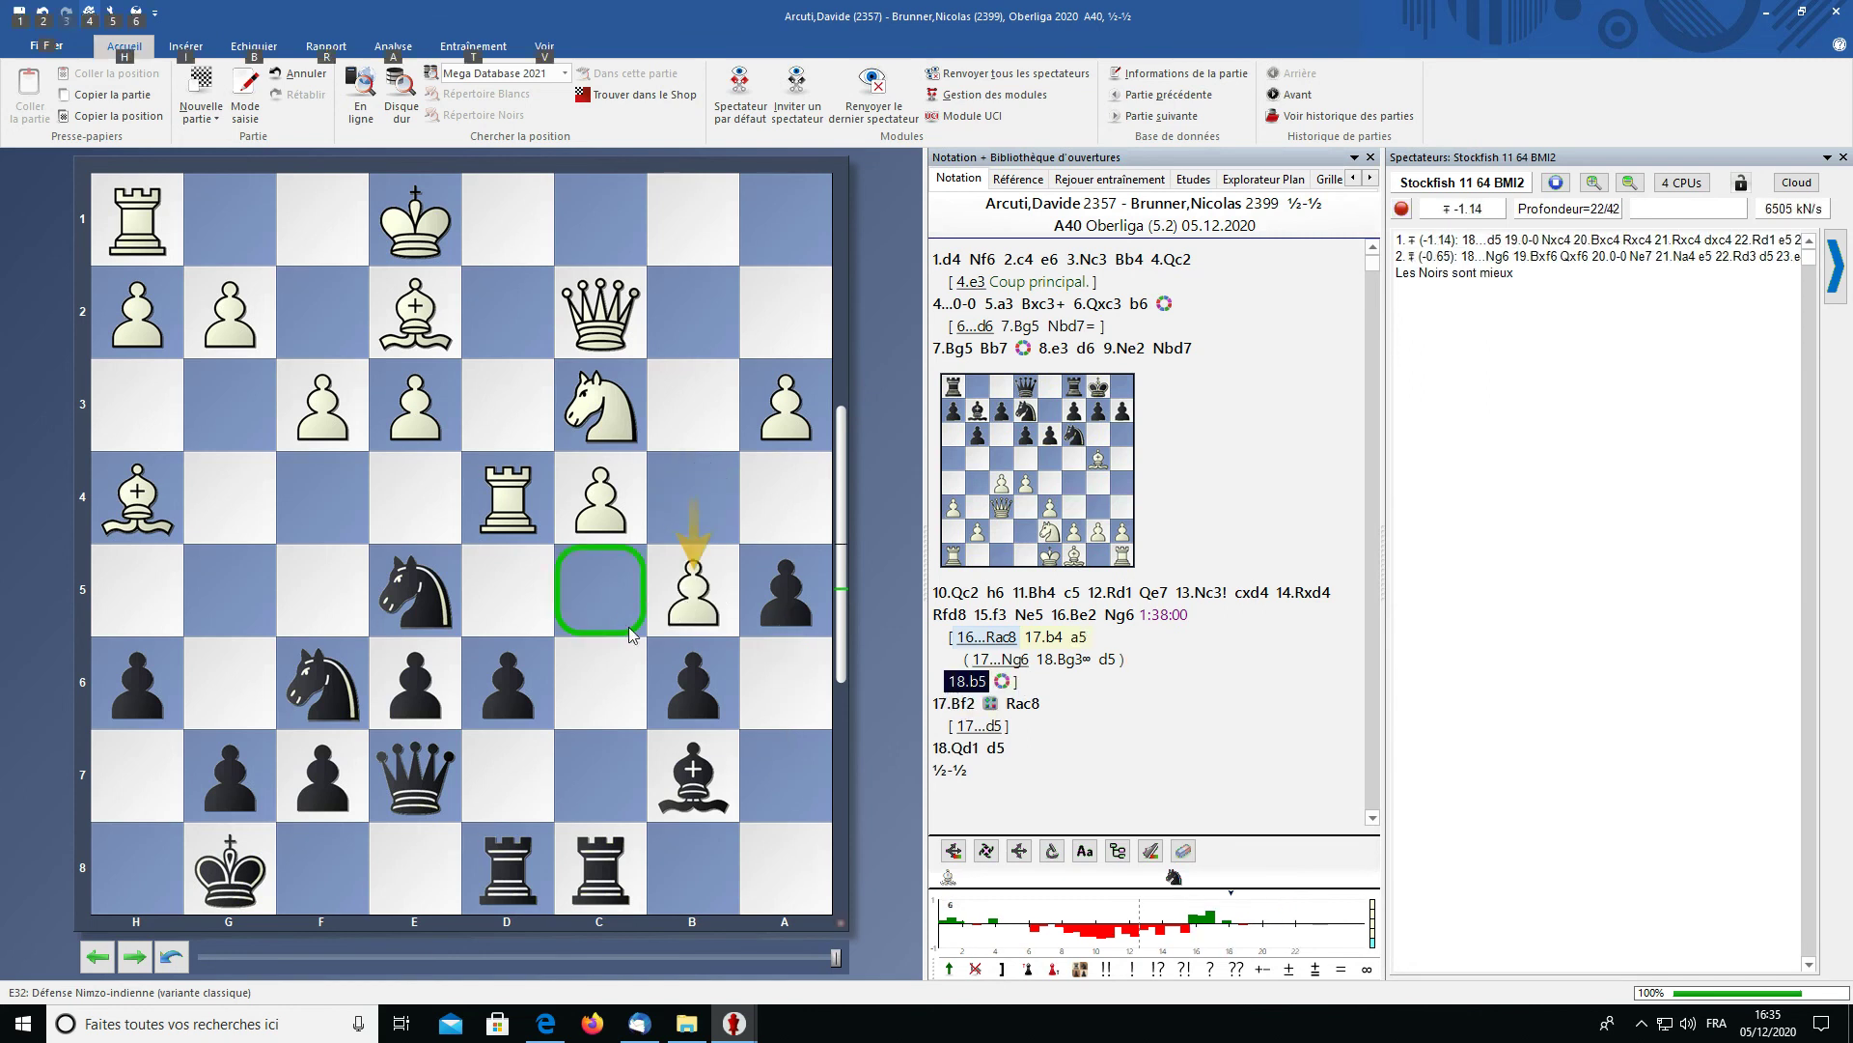
{"action": "left_click", "coordinate": [603, 498], "text": "alt+shift"}
{"action": "left_click", "coordinate": [601, 577], "text": "alt"}
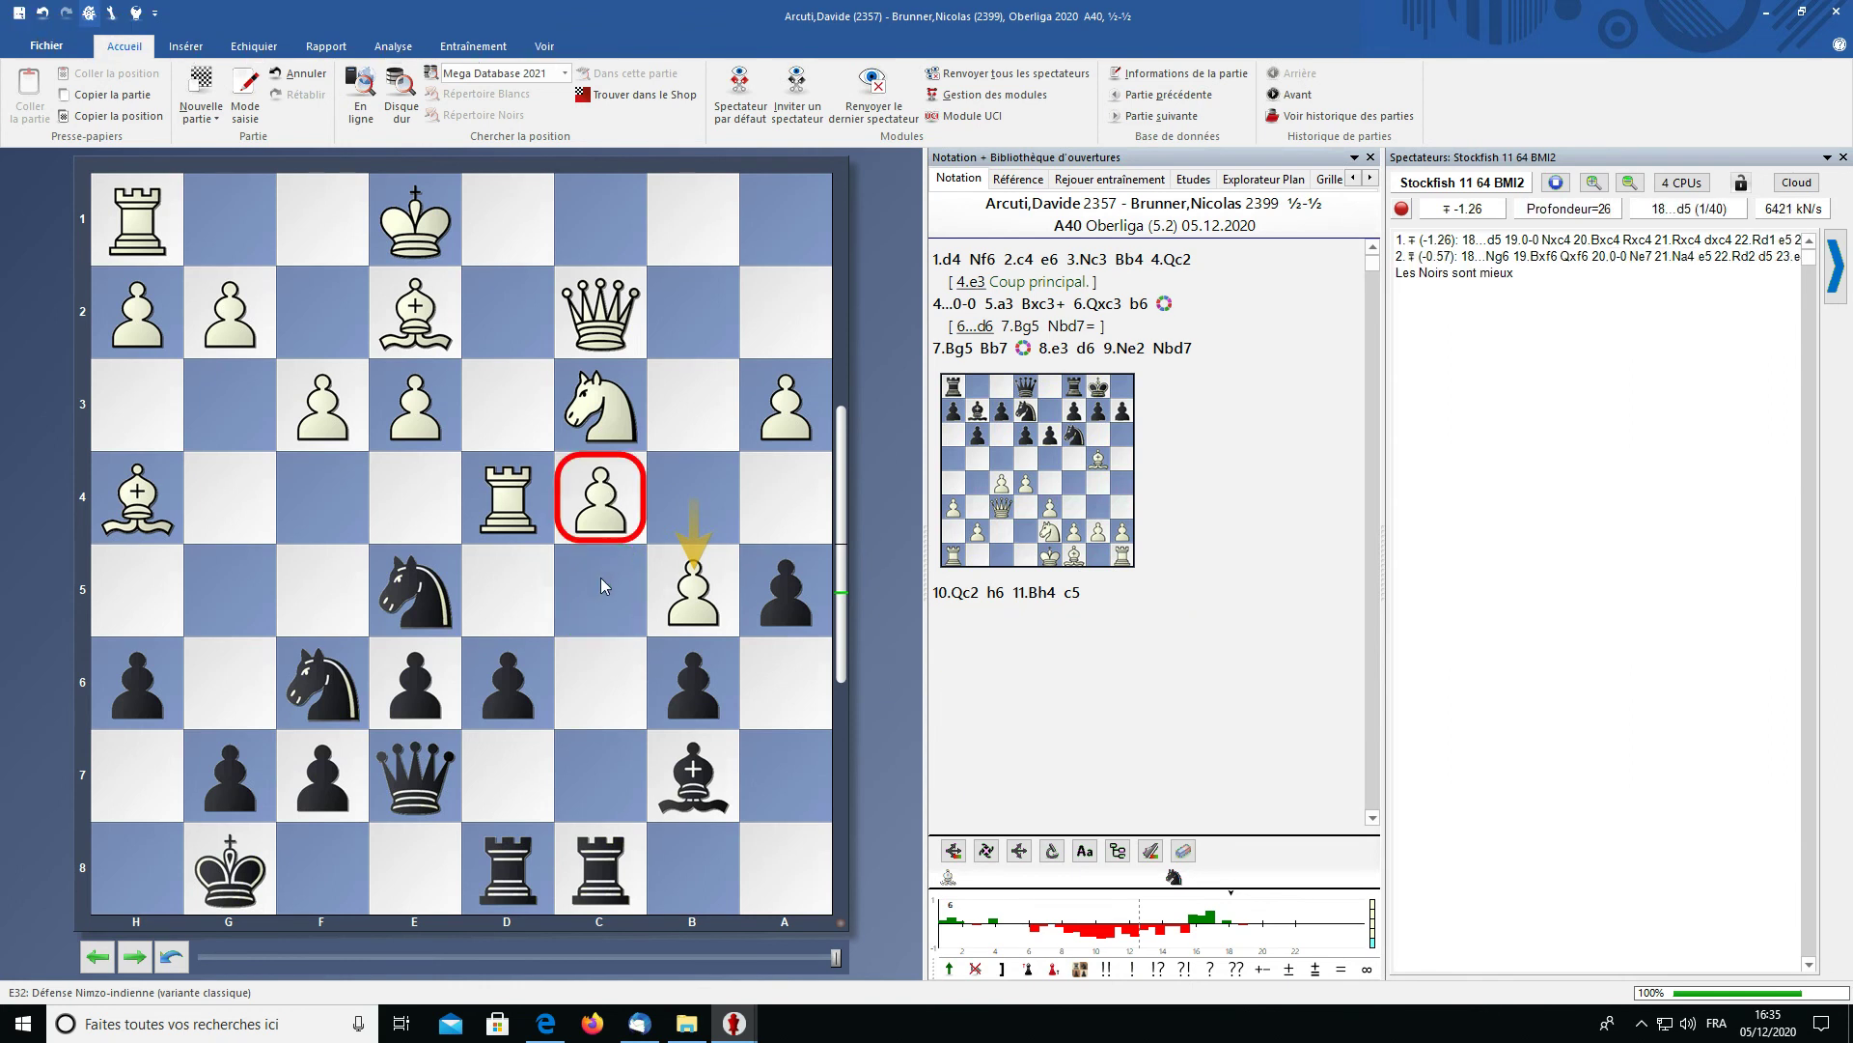
{"action": "key", "text": "alt"}
{"action": "left_click", "coordinate": [614, 500], "text": "alt+shift"}
{"action": "left_click", "coordinate": [613, 519], "text": "alt+shift"}
{"action": "left_click", "coordinate": [599, 508], "text": "alt+shift"}
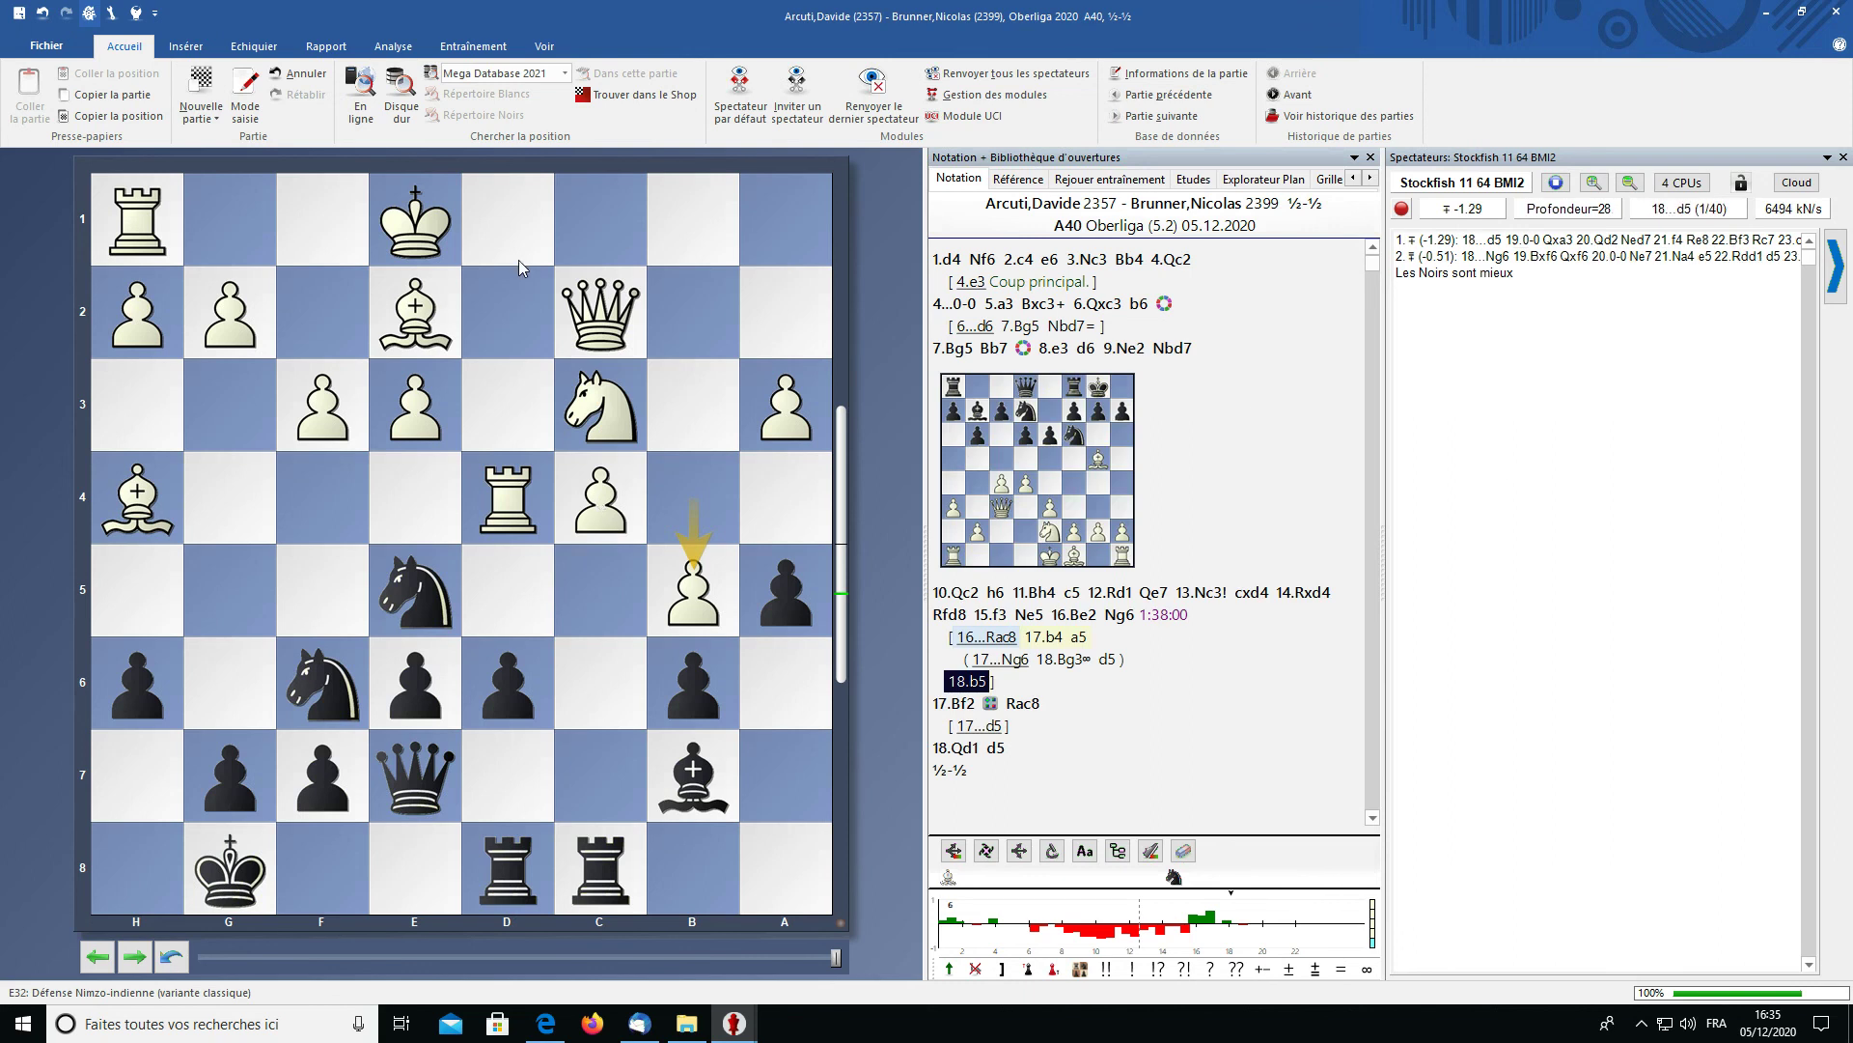
- Close the engine analysis, search for games with structures similar to the position after 18.b5, and close the result list
{"action": "left_click", "coordinate": [1843, 159]}
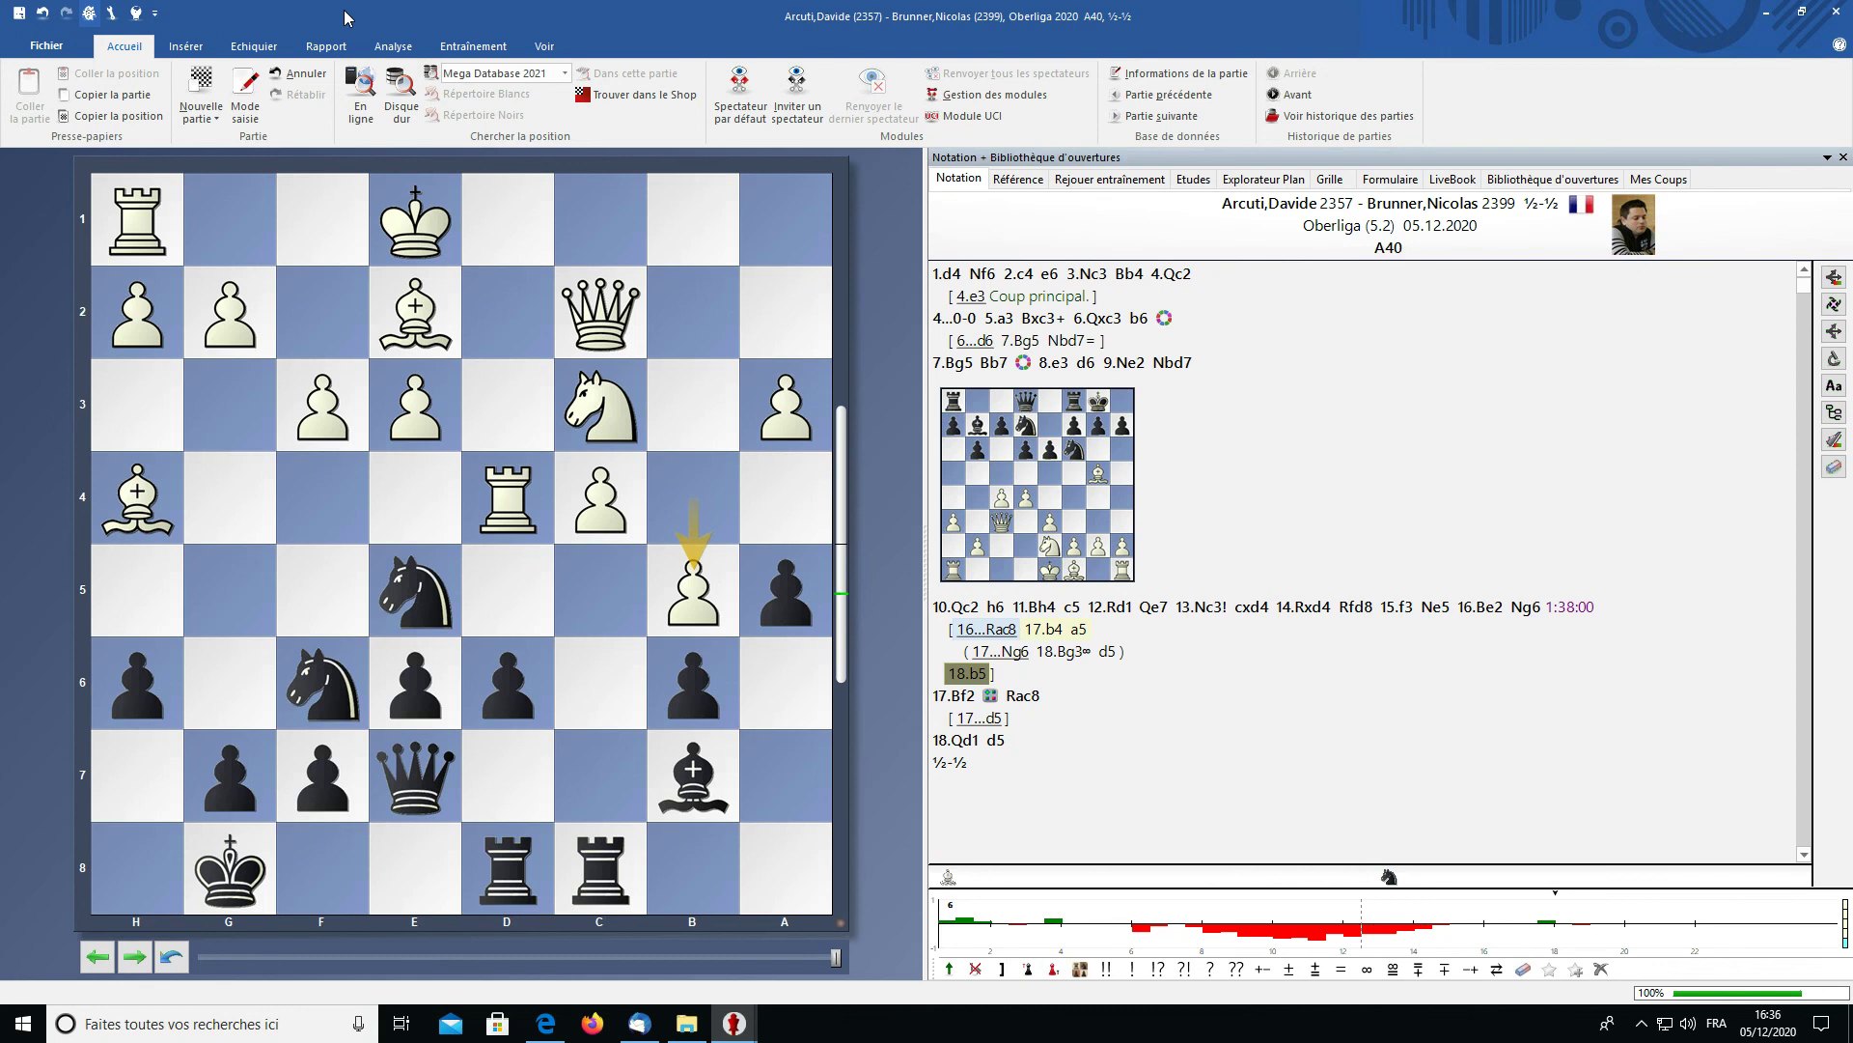
{"action": "left_click", "coordinate": [323, 49]}
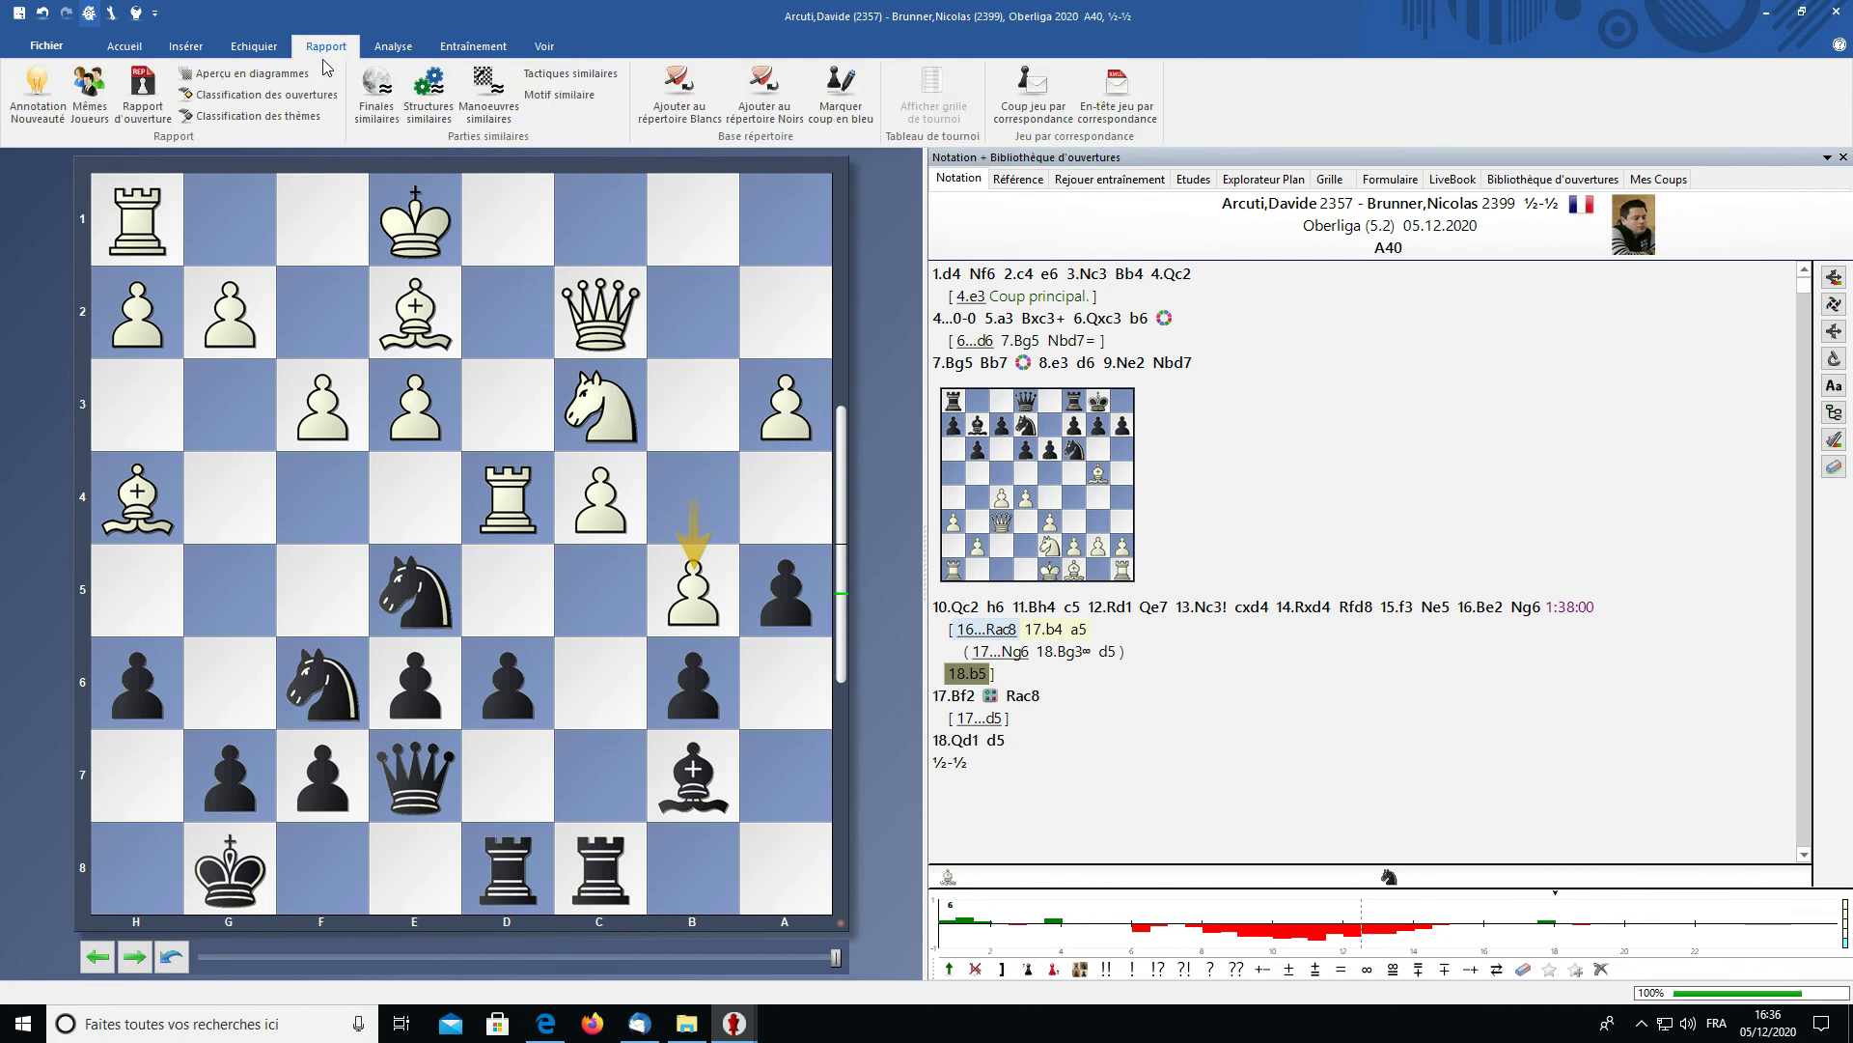
{"action": "left_click", "coordinate": [431, 94]}
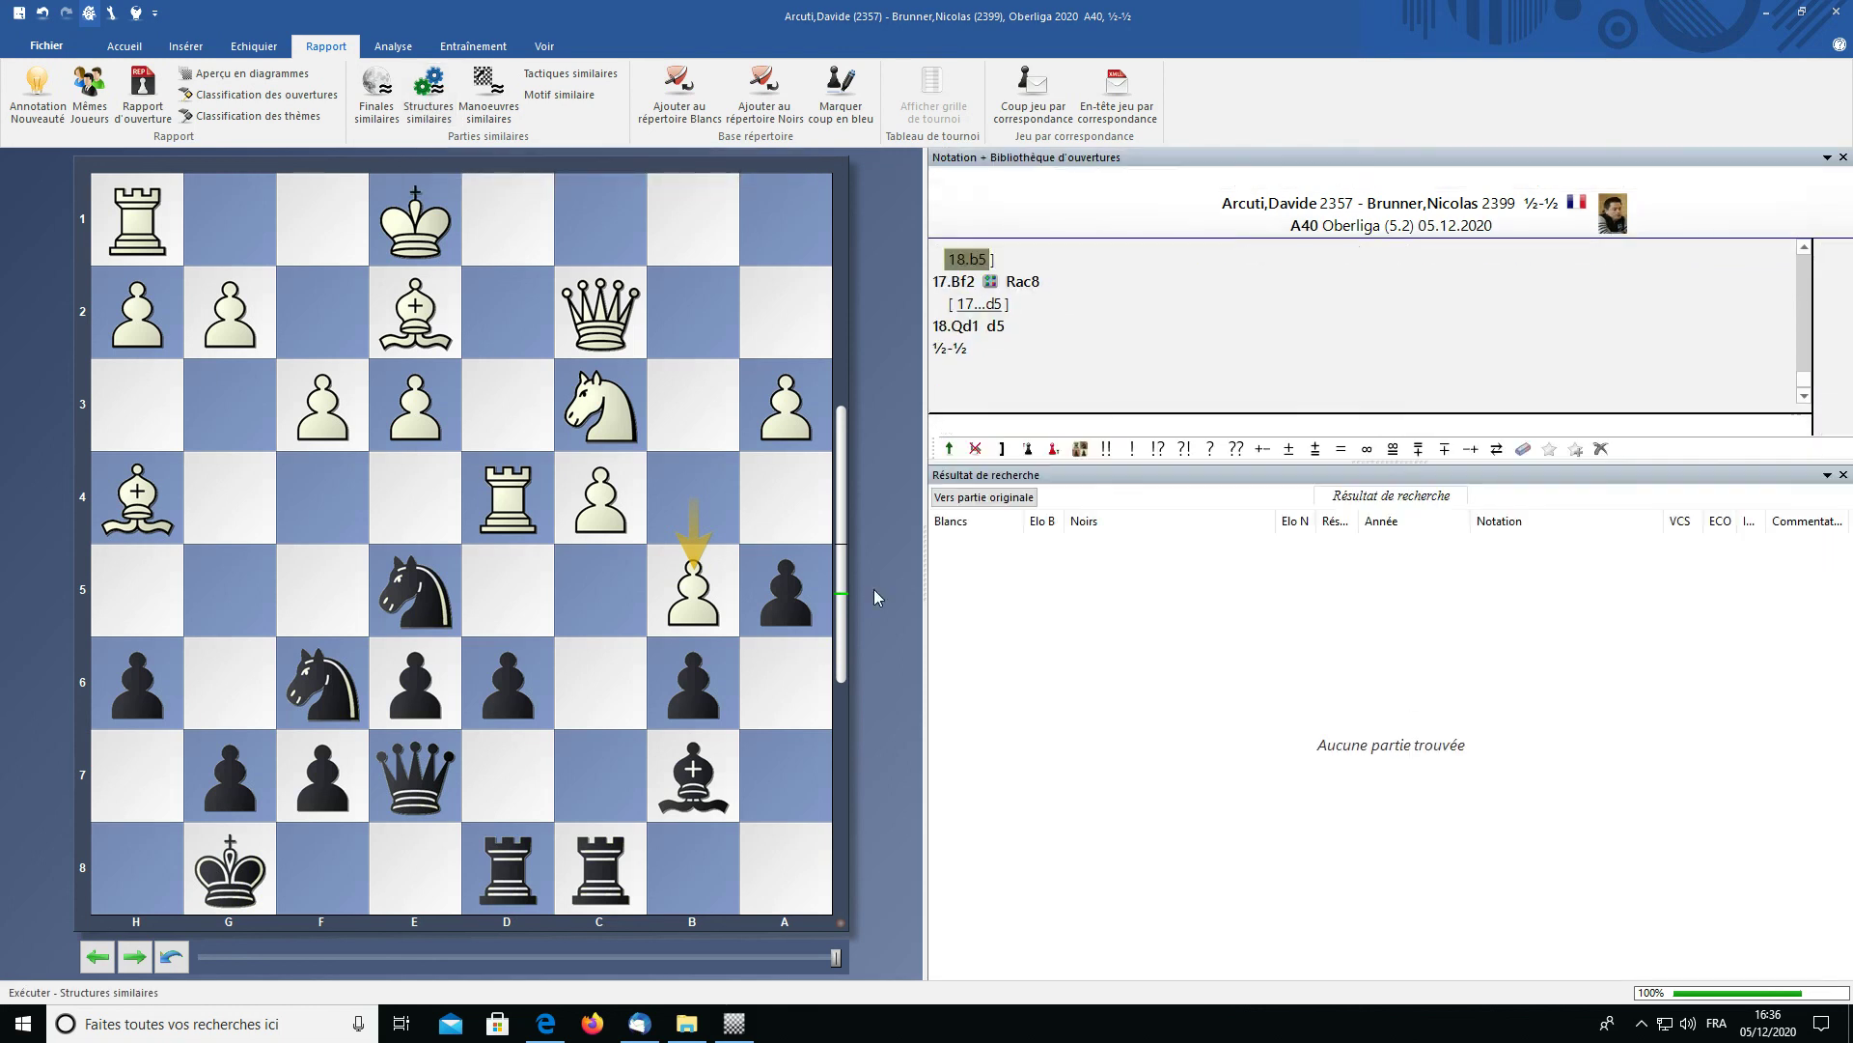
{"action": "left_click", "coordinate": [676, 771]}
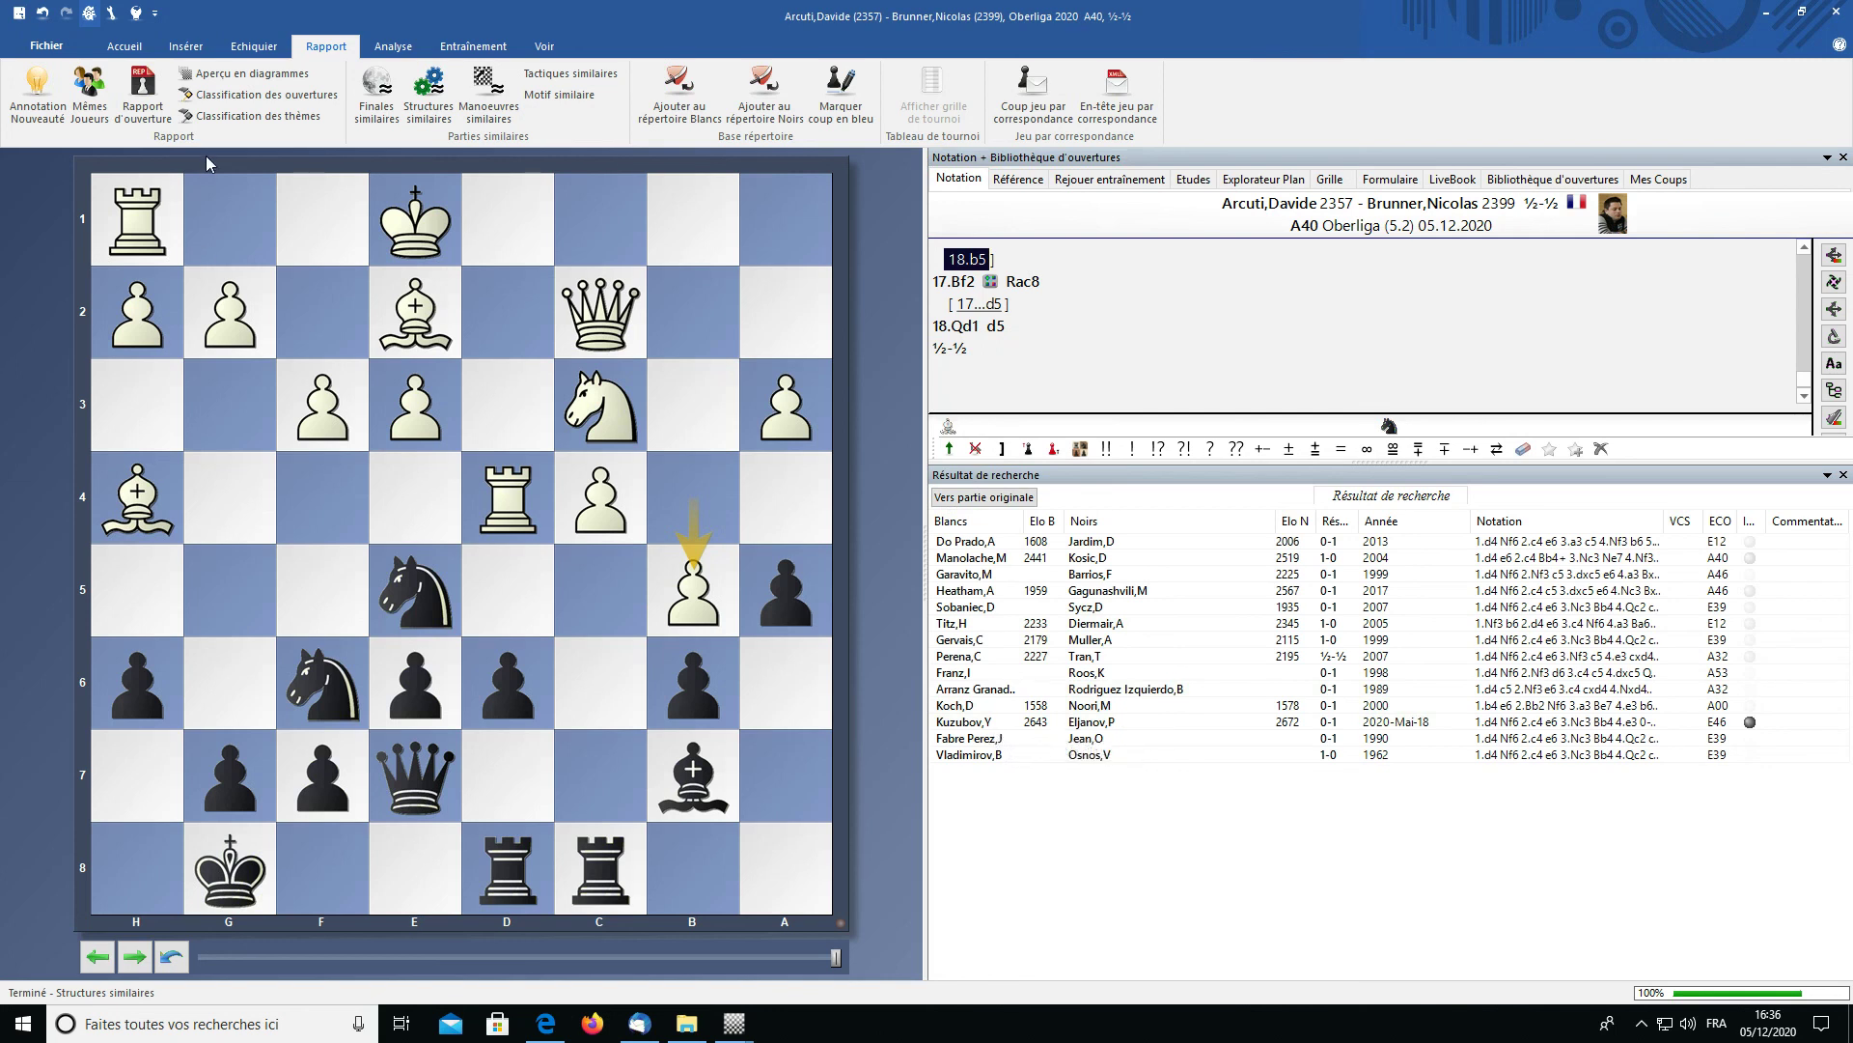
{"action": "left_click", "coordinate": [1843, 474]}
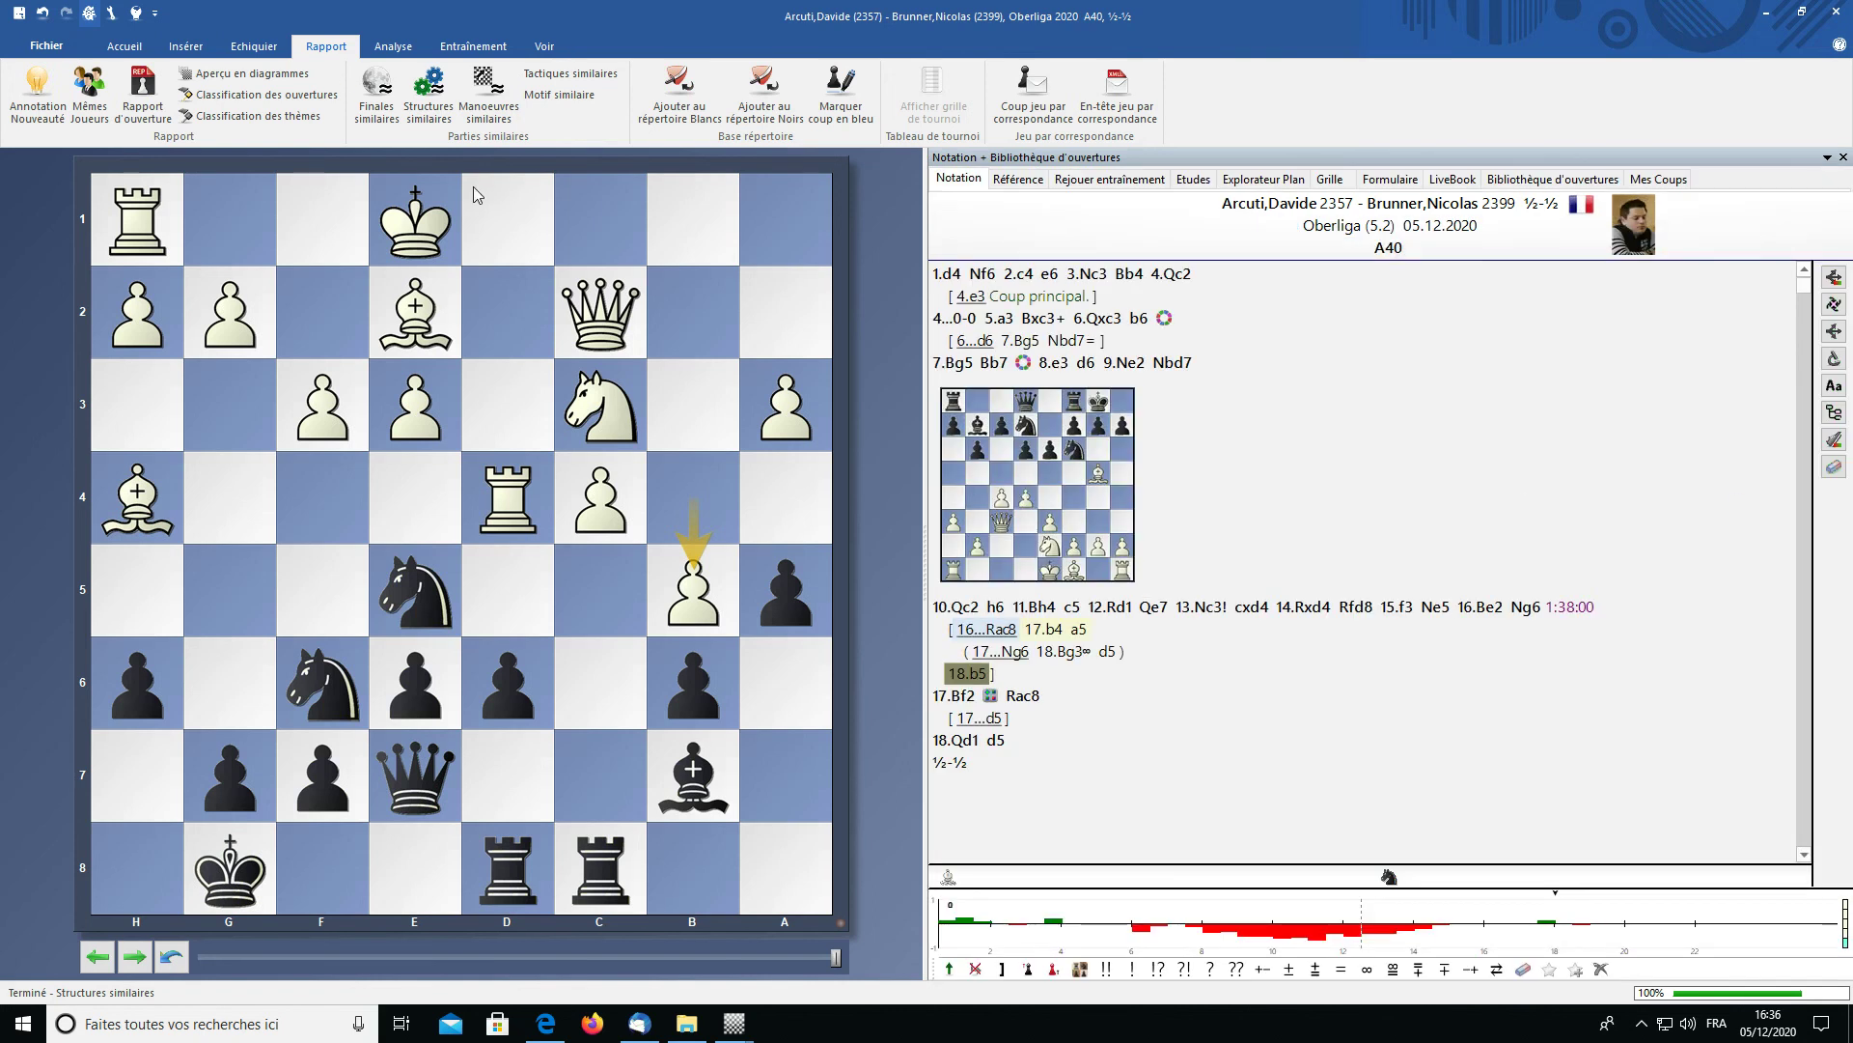
- Put the "meilleur est" symbol in front of the white move 12.Rd1 in the main line
{"action": "left_click", "coordinate": [132, 53]}
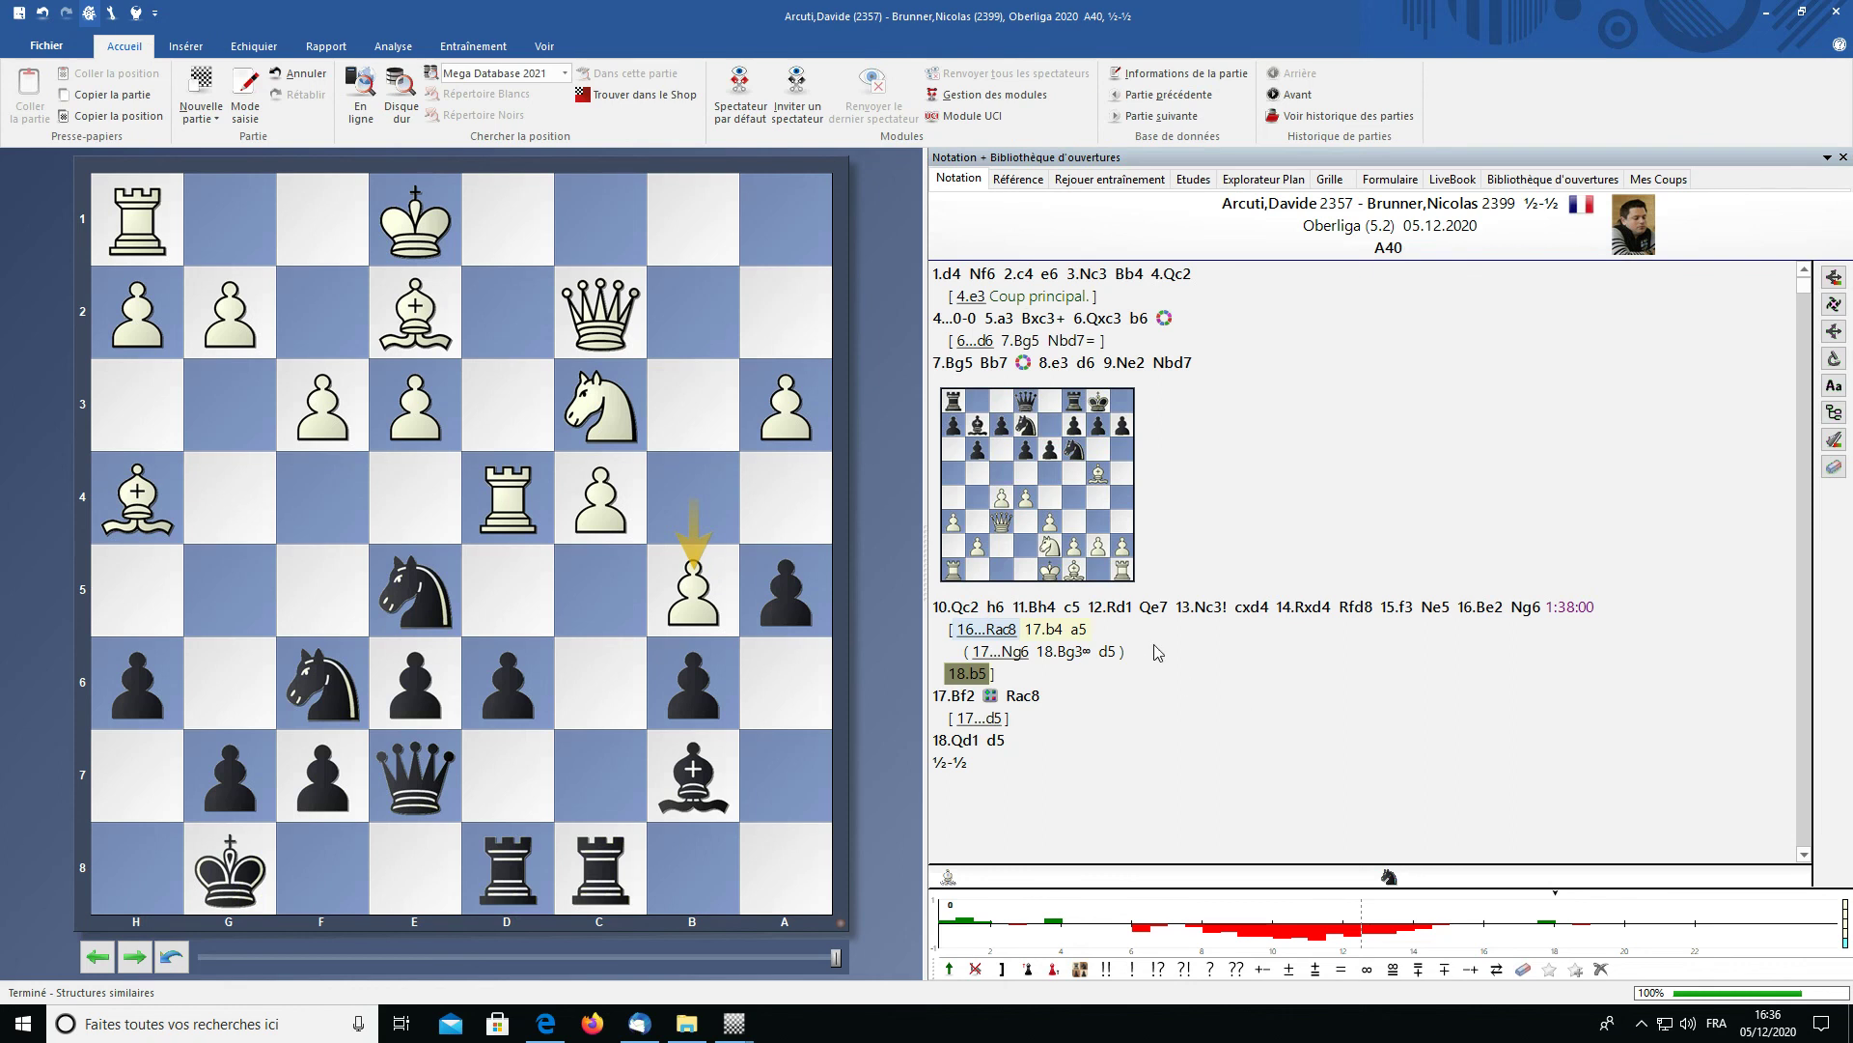
{"action": "left_click", "coordinate": [1112, 610]}
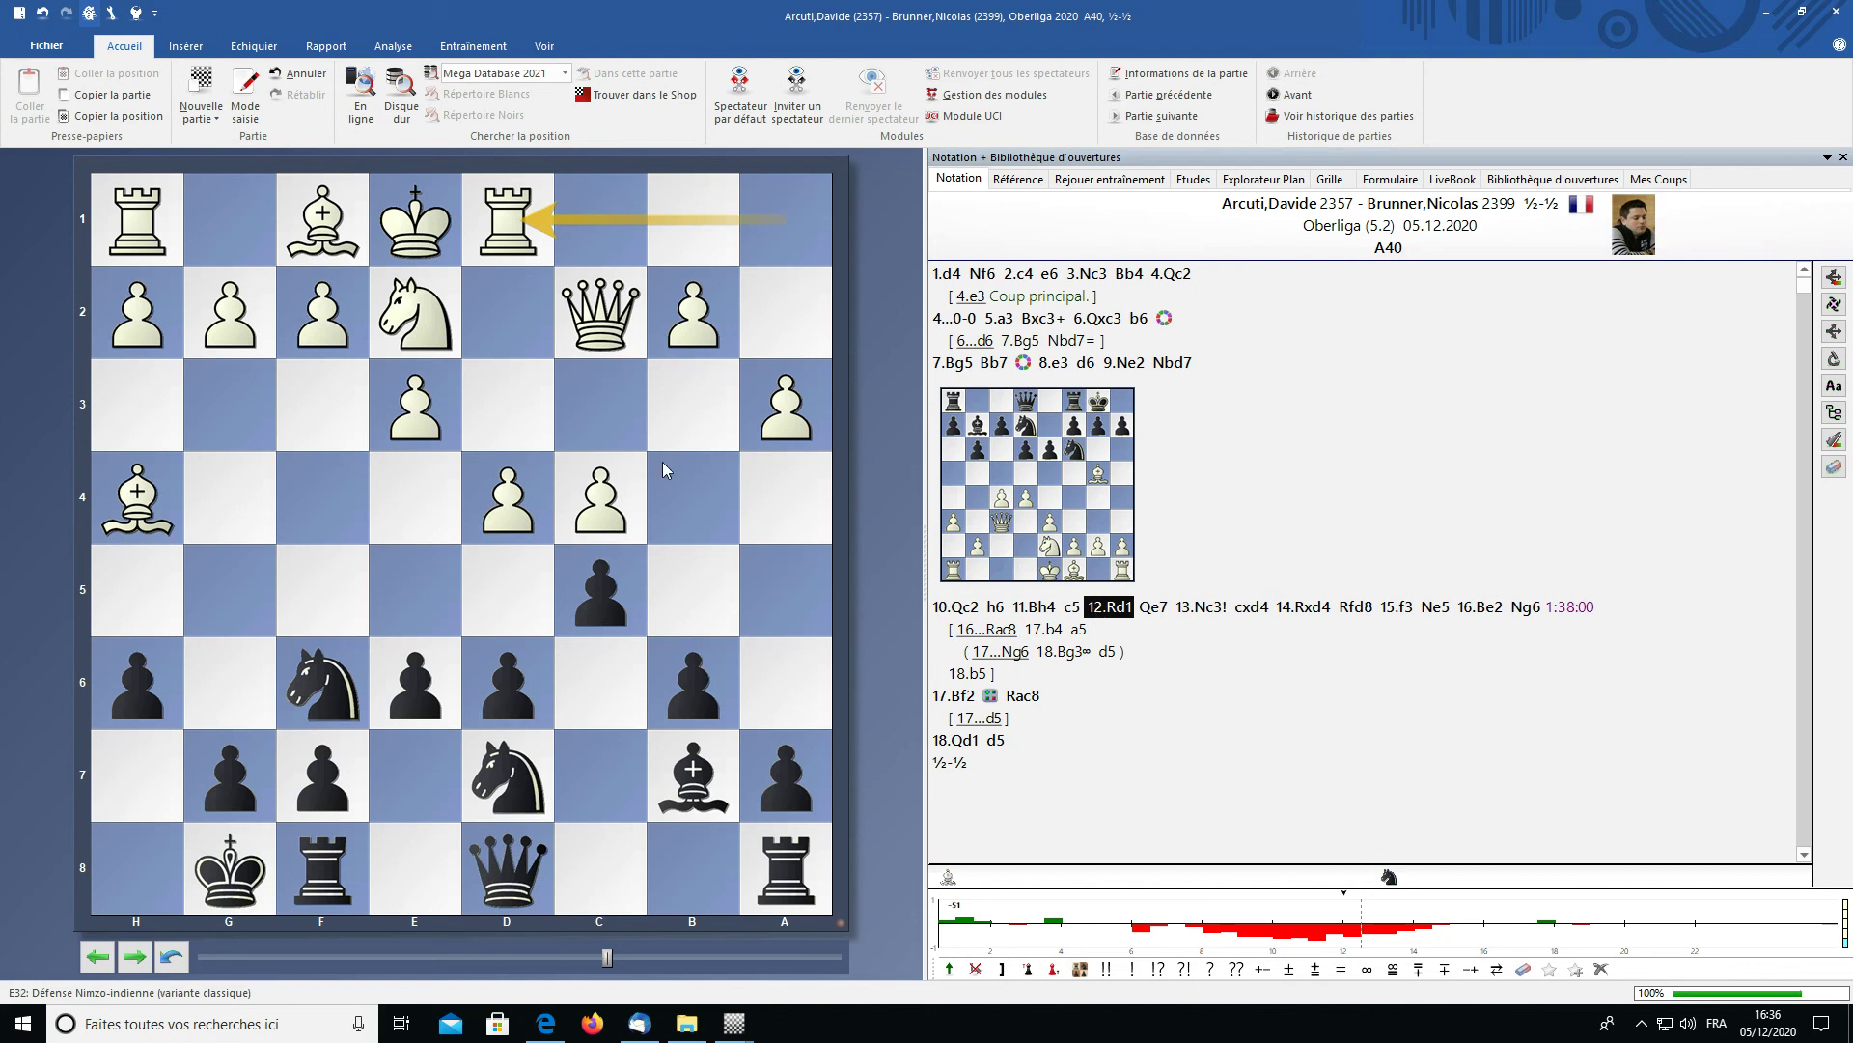
{"action": "right_click", "coordinate": [1105, 608]}
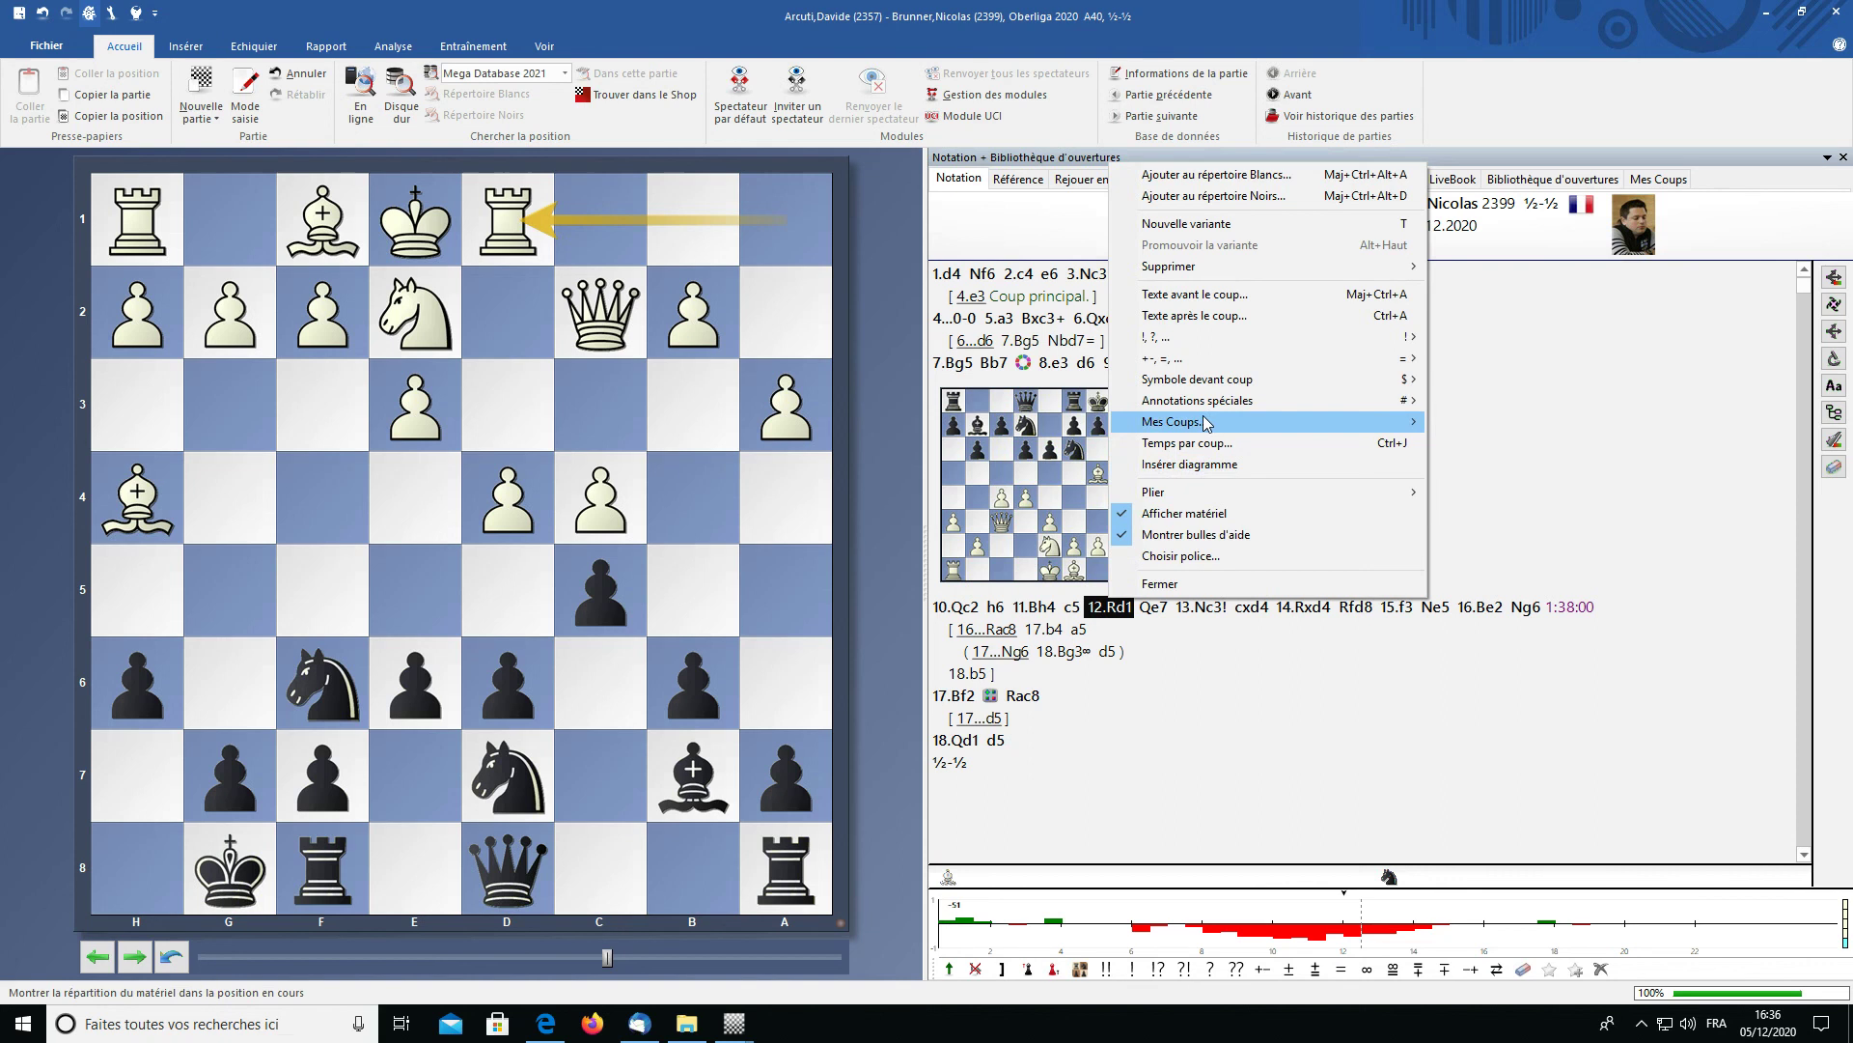
{"action": "mouse_move", "coordinate": [1242, 404]}
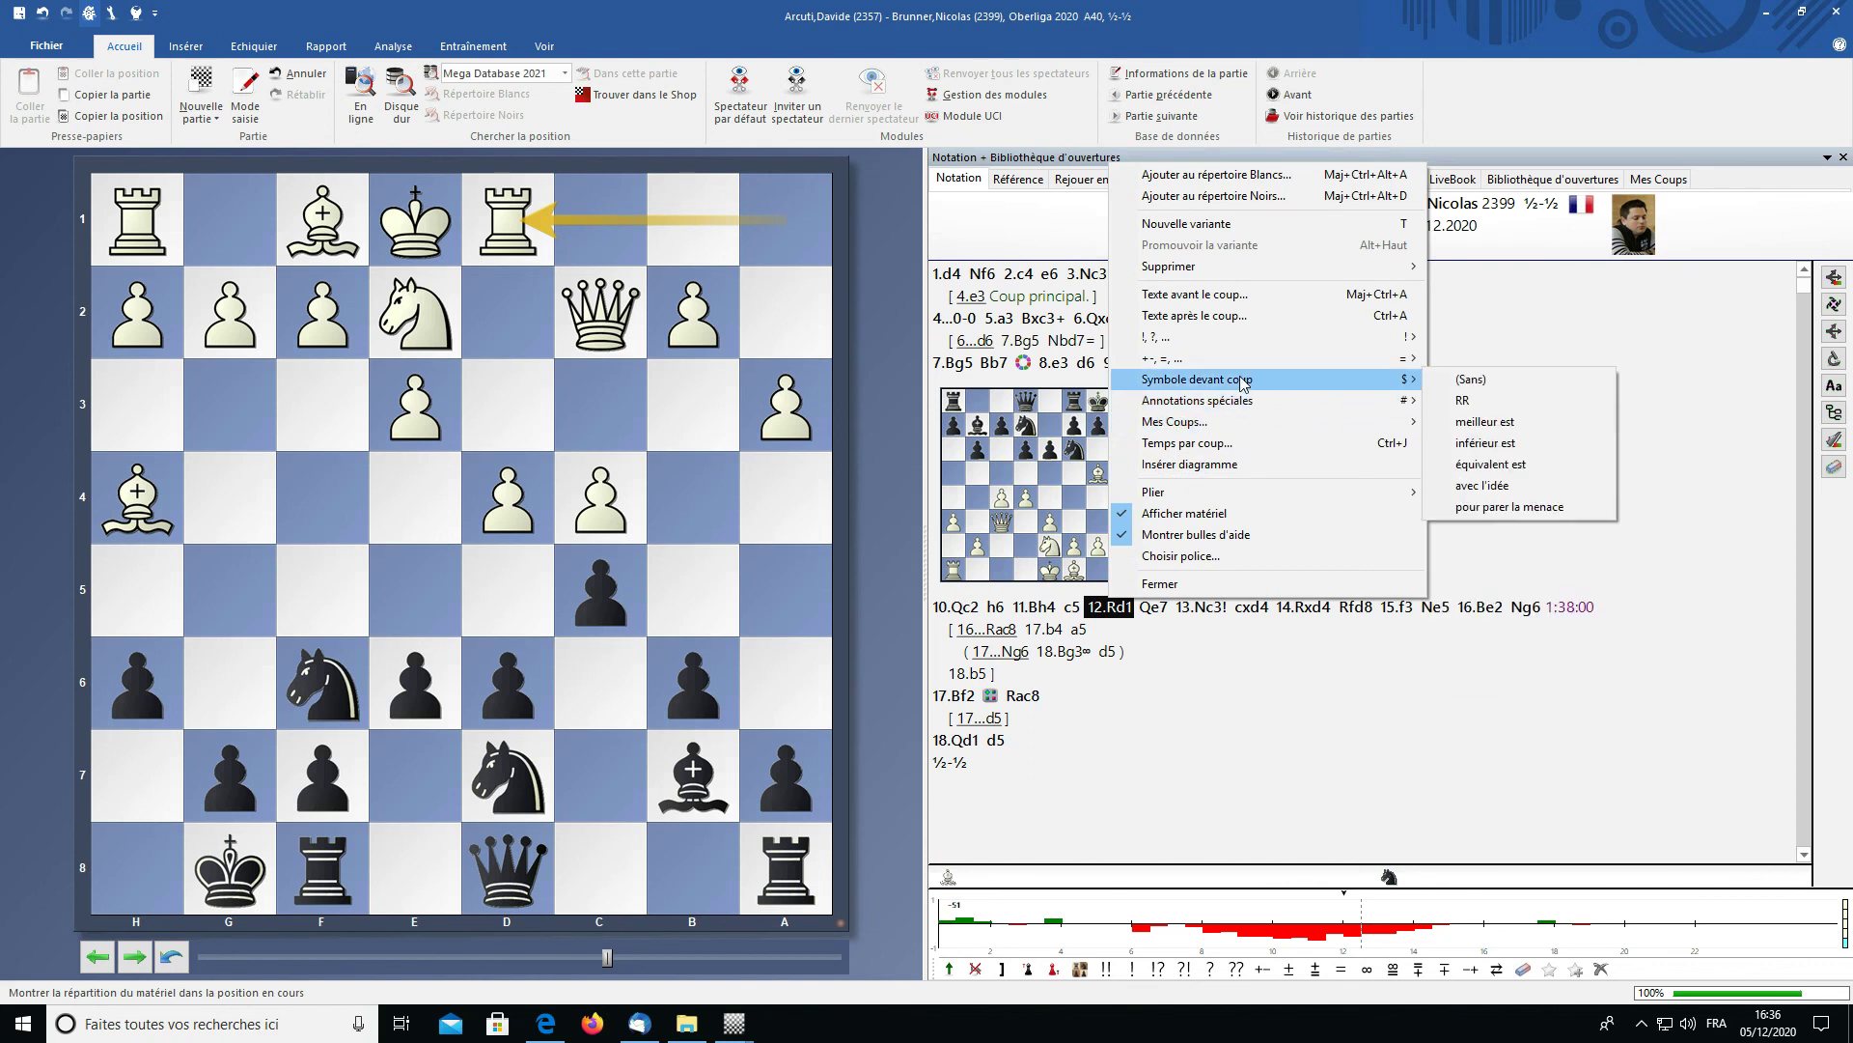
{"action": "left_click", "coordinate": [1518, 425]}
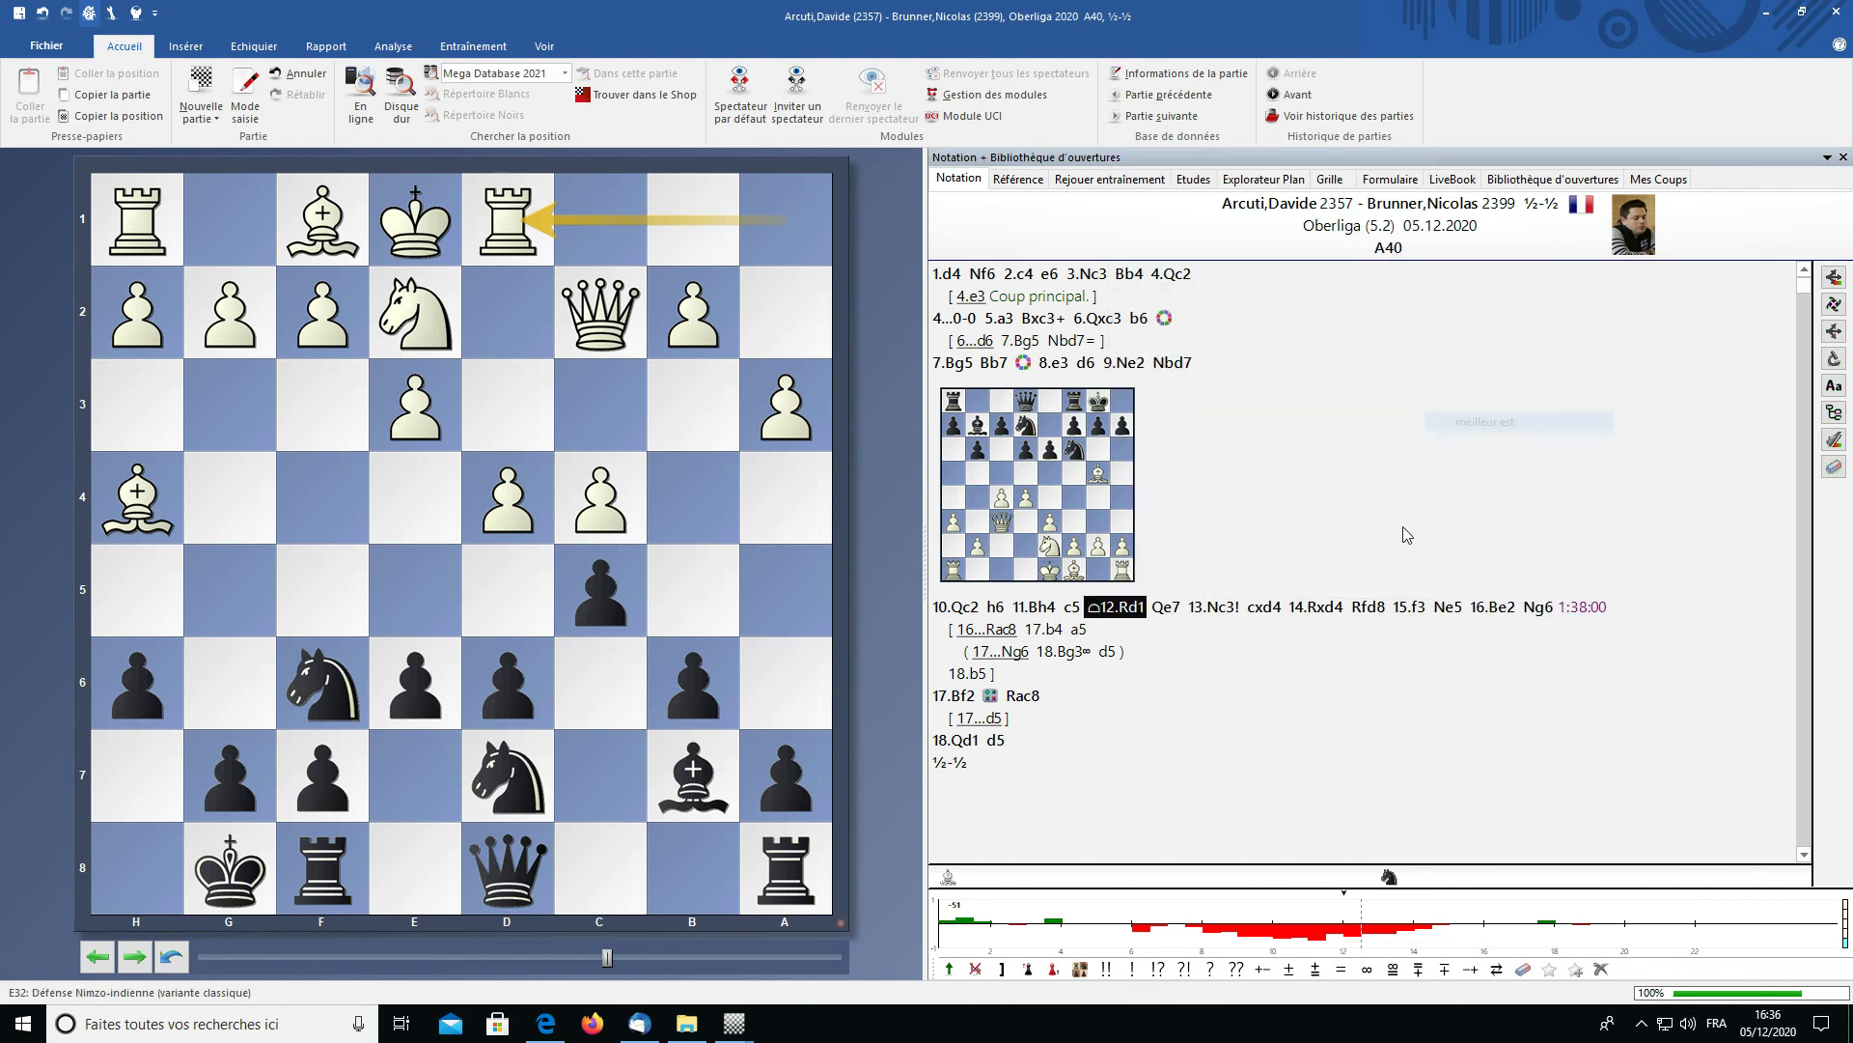
- Put the "meilleur est" symbol in front of 16...Rac8, the first move of the variation to 16...Ng6
{"action": "left_click", "coordinate": [1075, 610]}
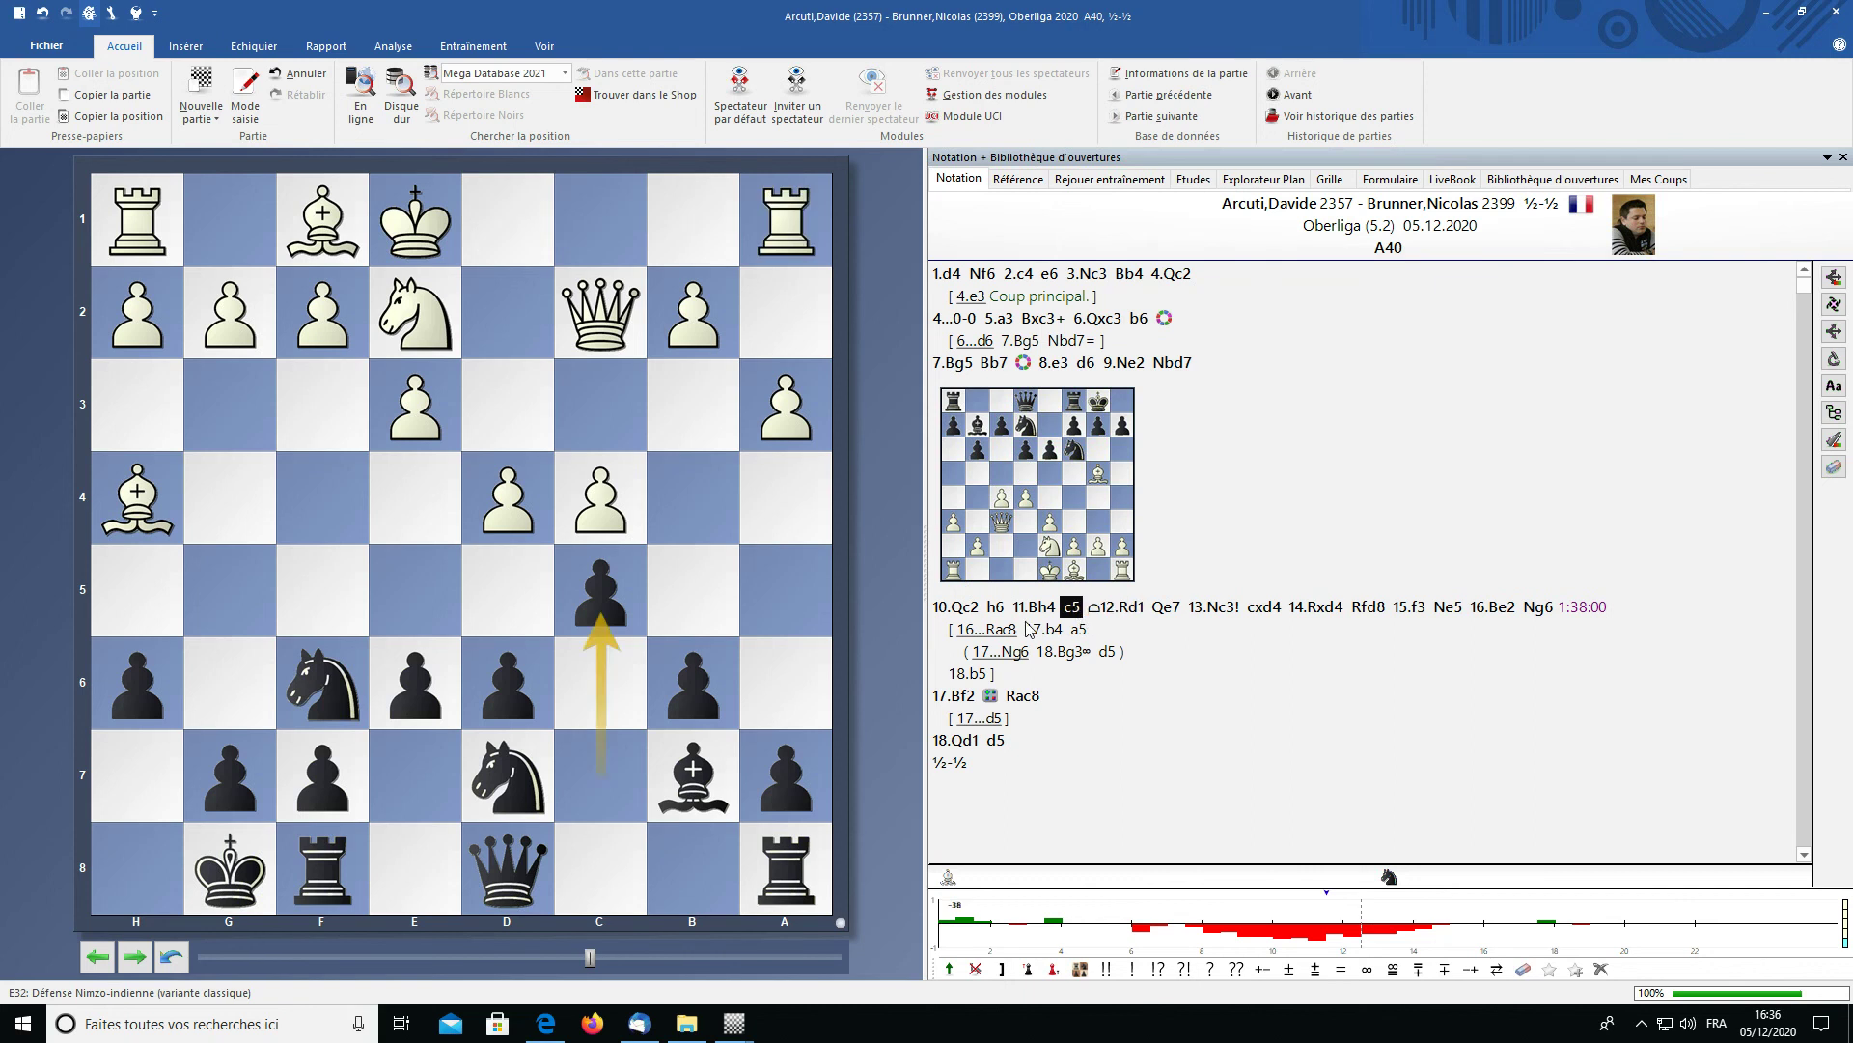
{"action": "right_click", "coordinate": [1001, 634]}
{"action": "left_click", "coordinate": [977, 633]}
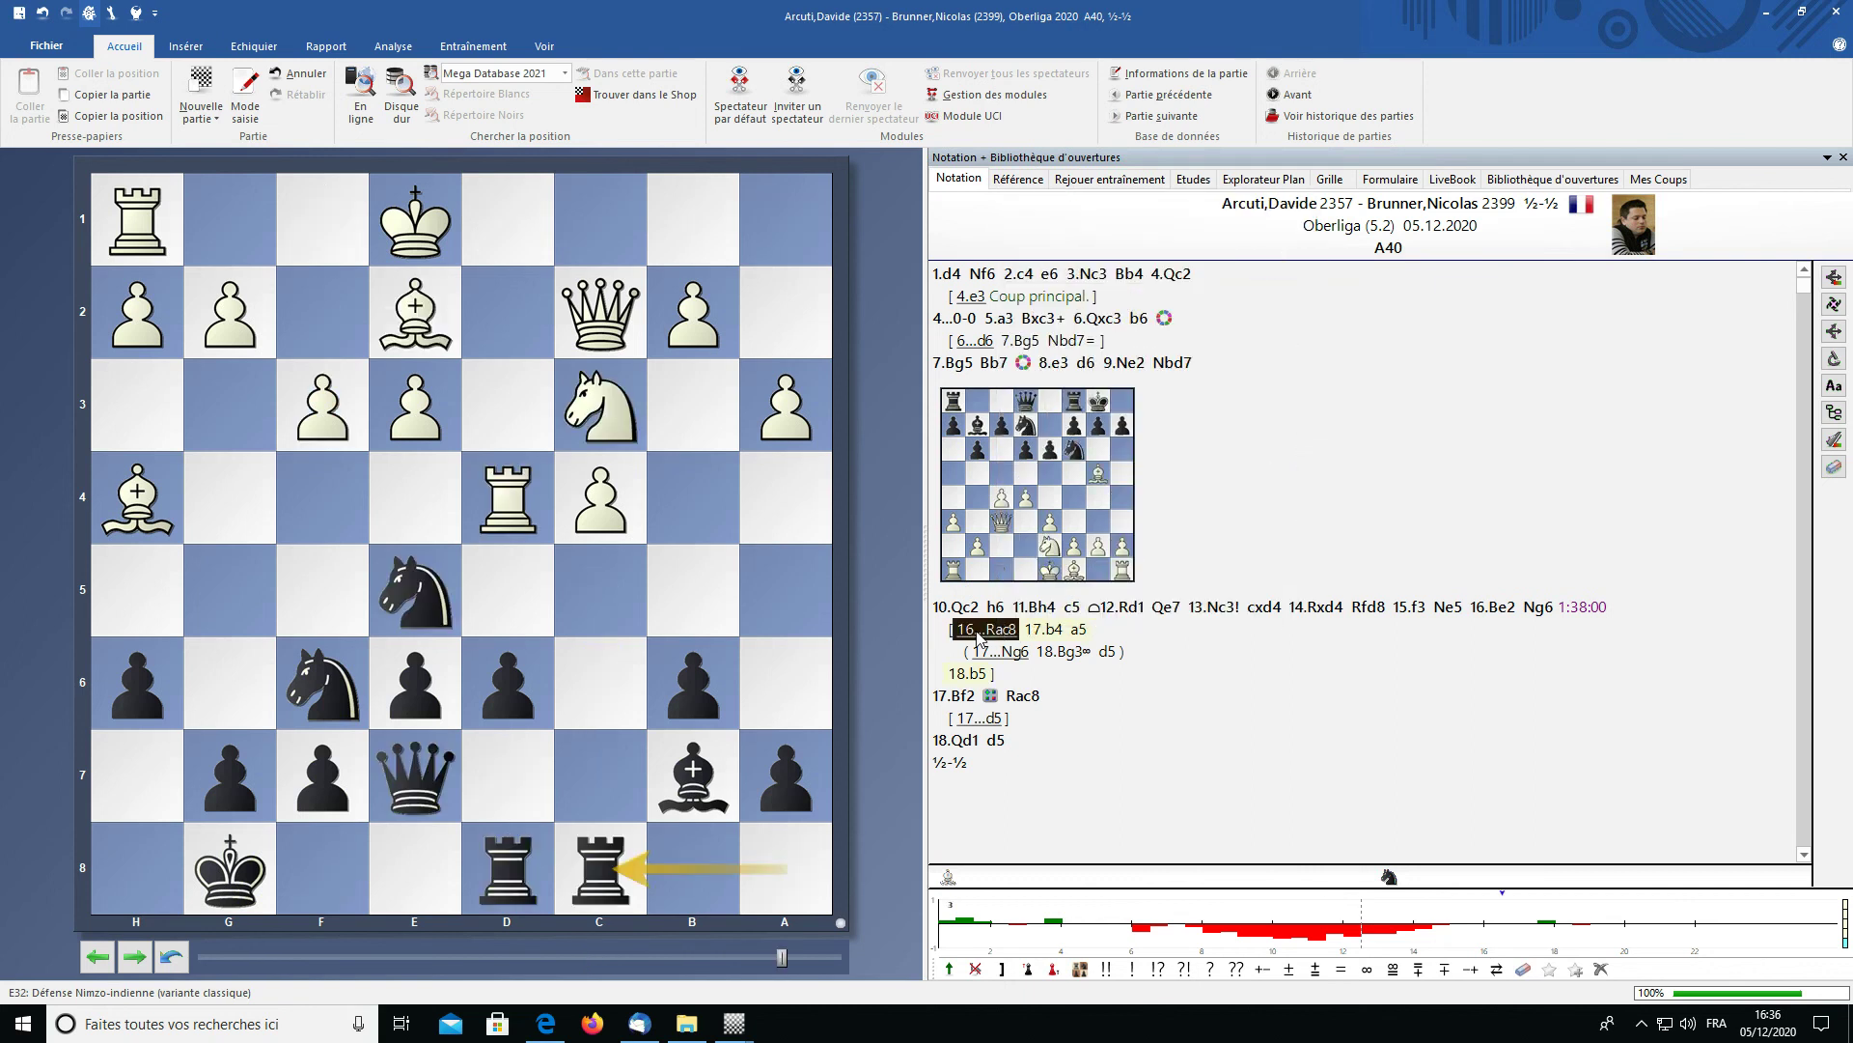
{"action": "left_click", "coordinate": [1511, 610]}
{"action": "left_click", "coordinate": [1548, 610]}
{"action": "left_click", "coordinate": [976, 631]}
{"action": "right_click", "coordinate": [995, 631]}
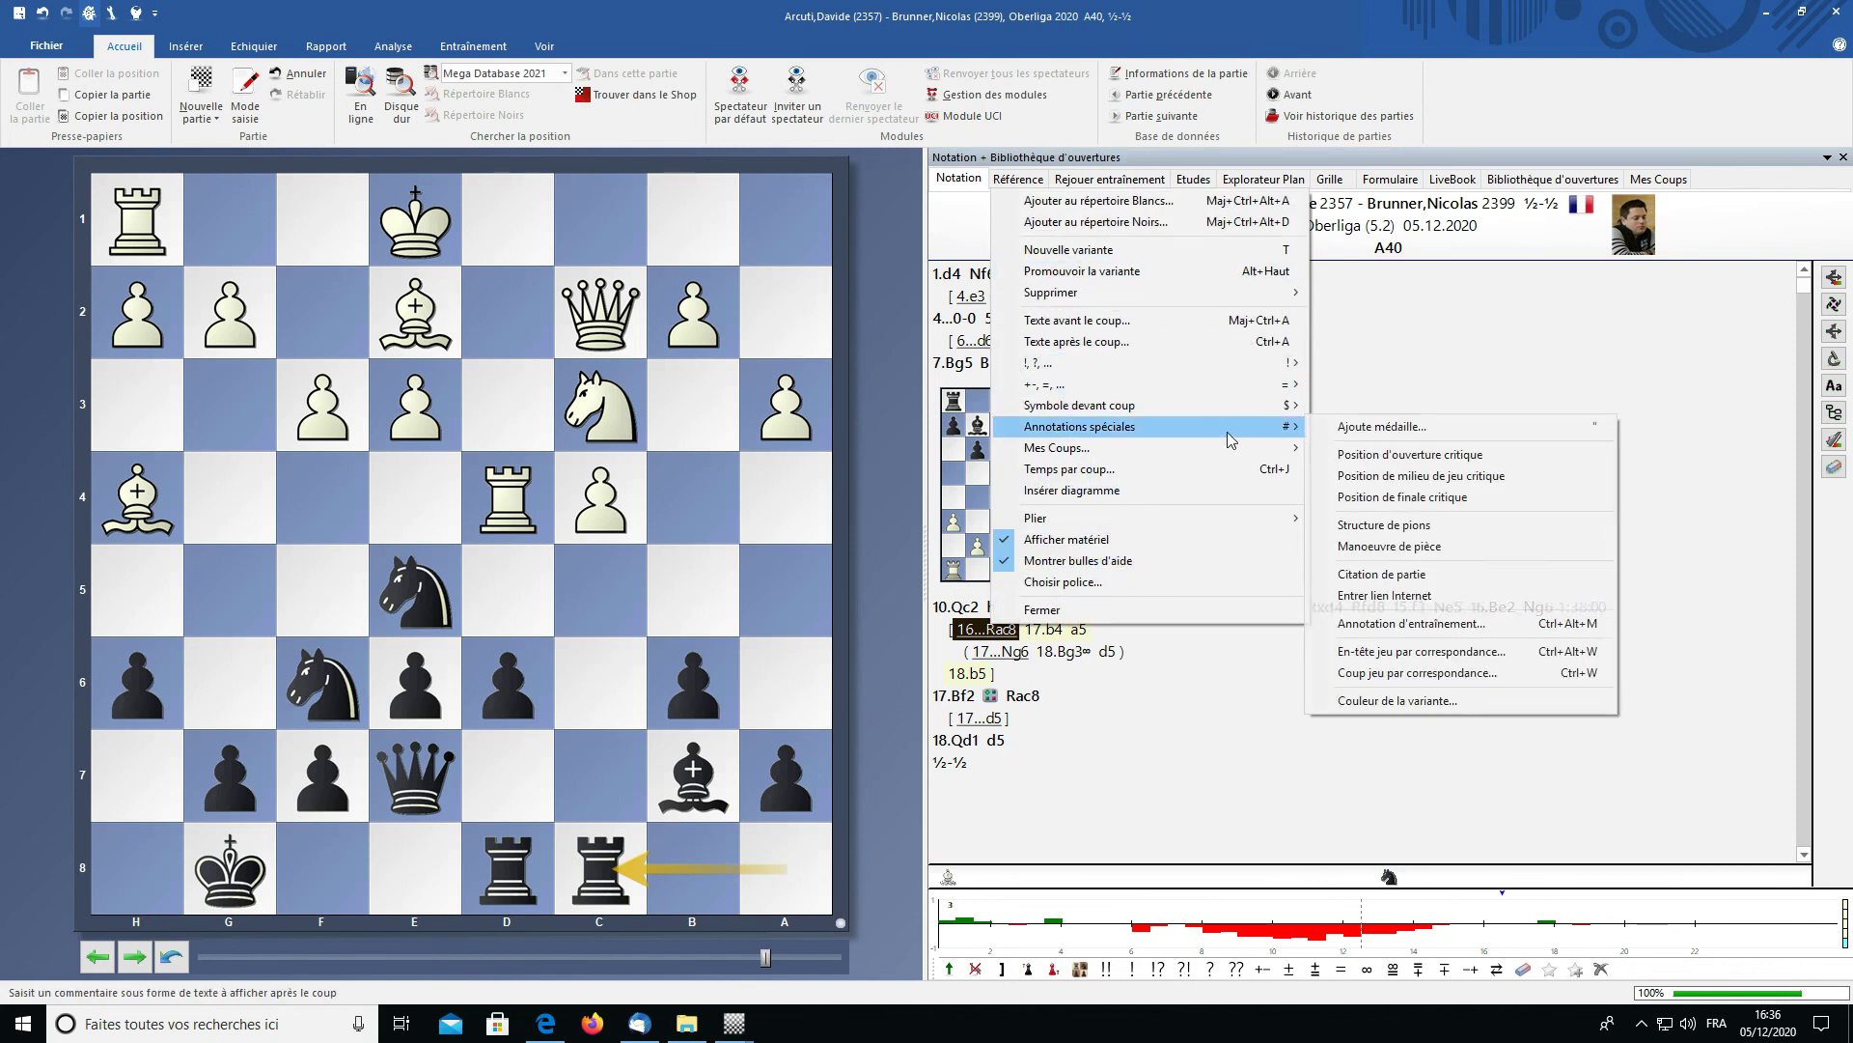
{"action": "mouse_move", "coordinate": [1218, 406]}
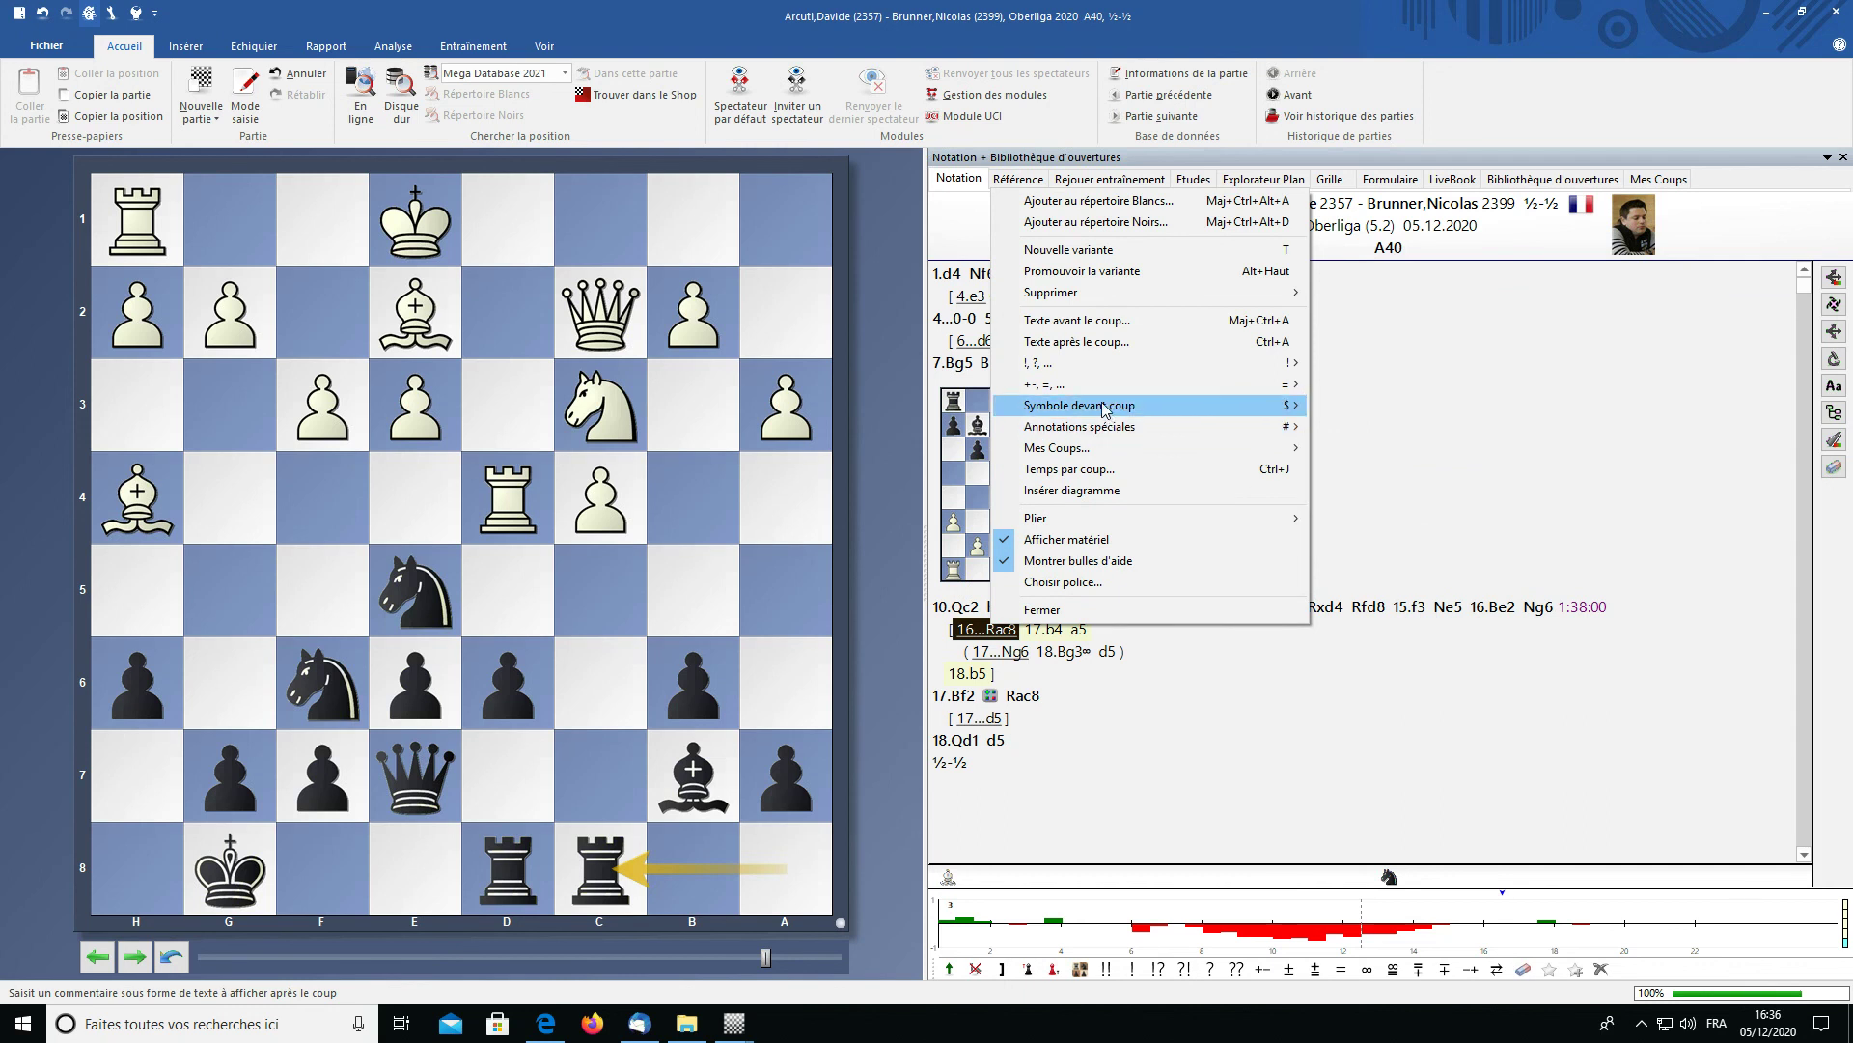
{"action": "mouse_move", "coordinate": [1115, 415]}
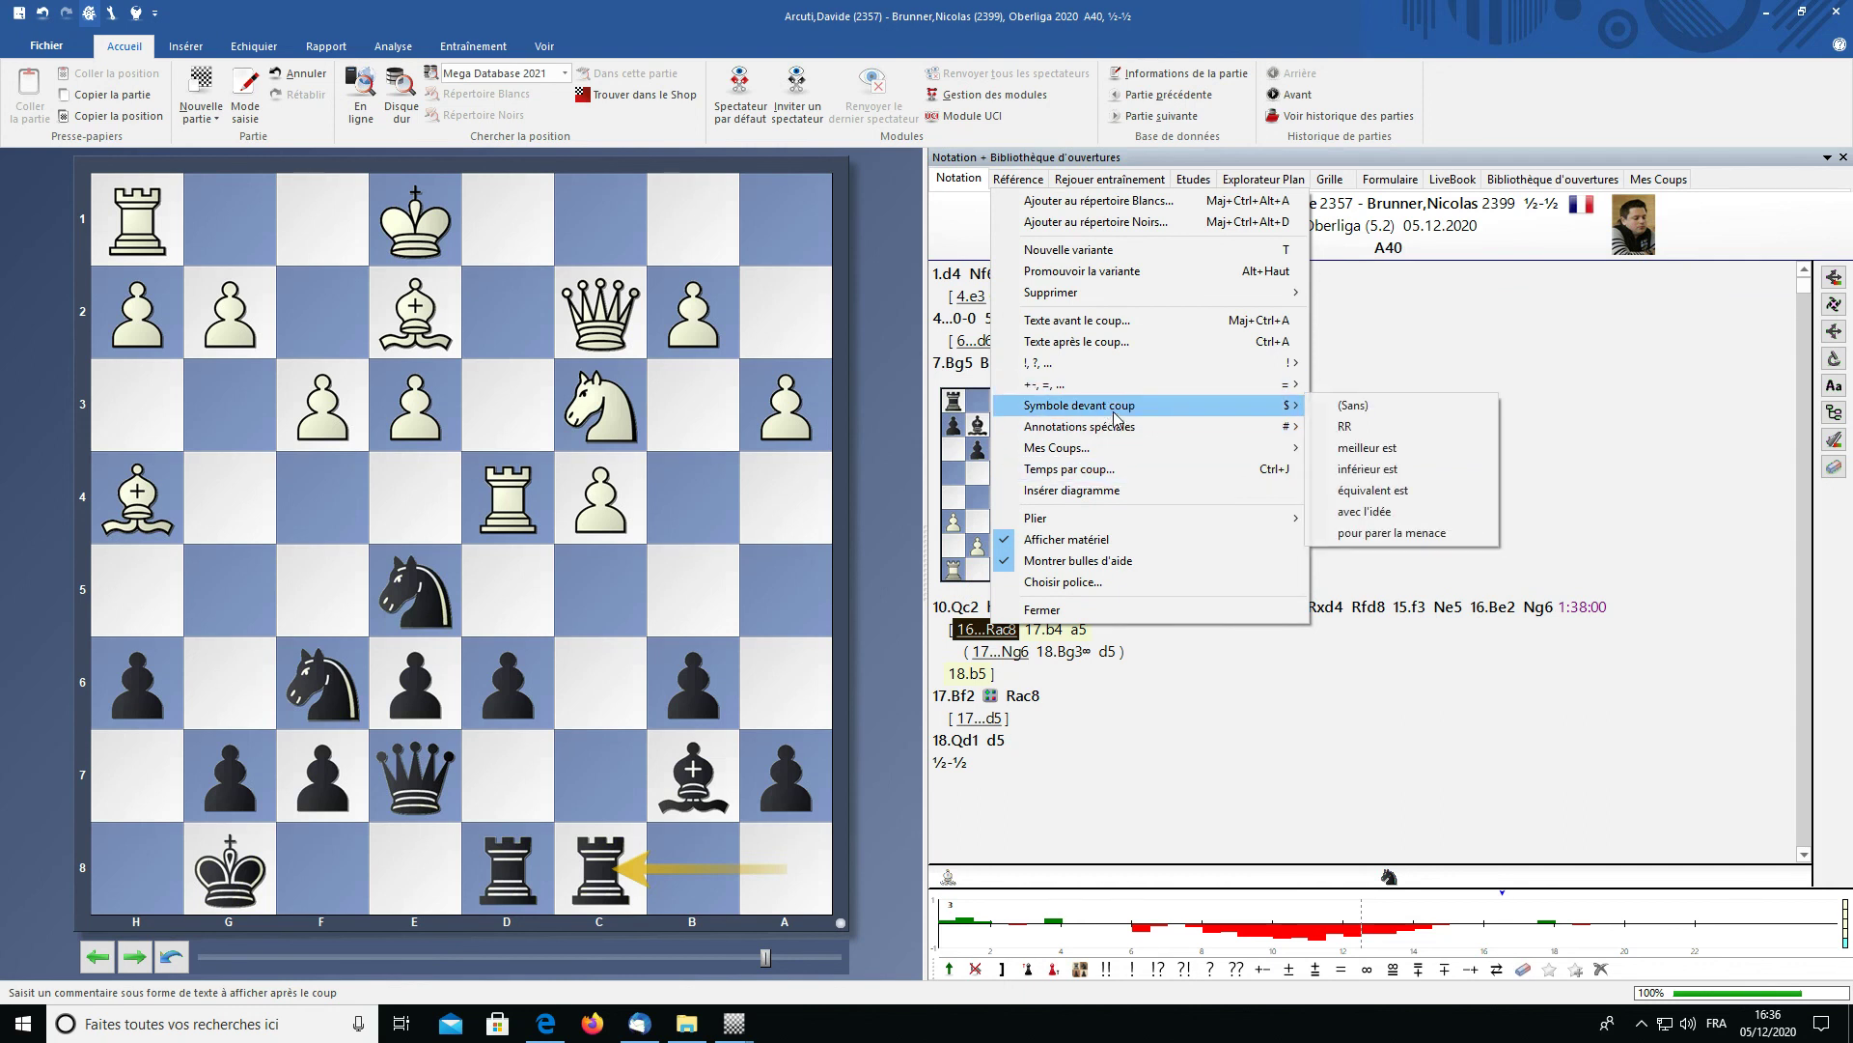
{"action": "left_click", "coordinate": [1378, 455]}
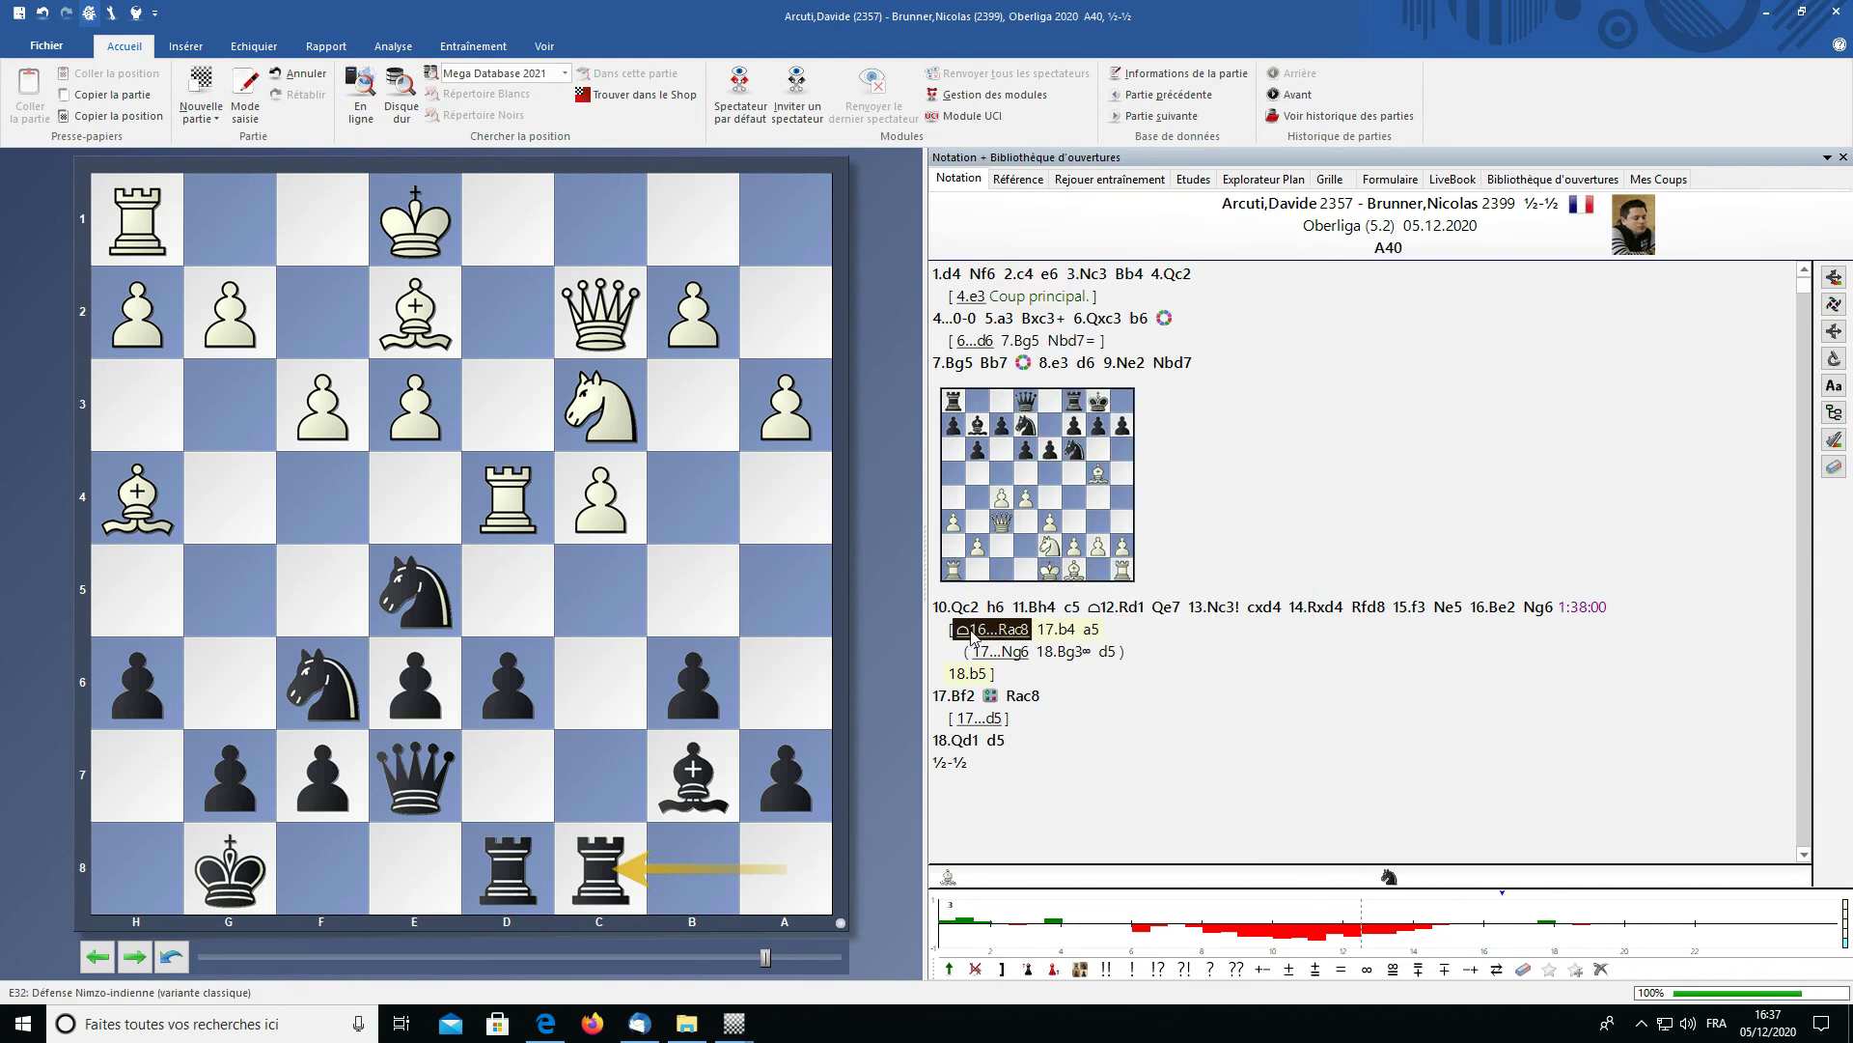